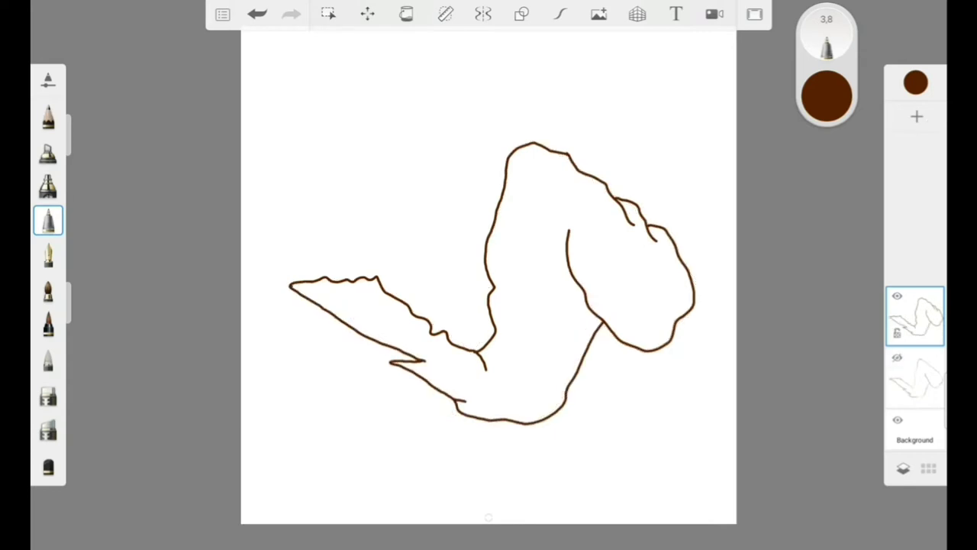
Step: Undo the stray last stroke on the chicken wing outline
key(ctrl+z)
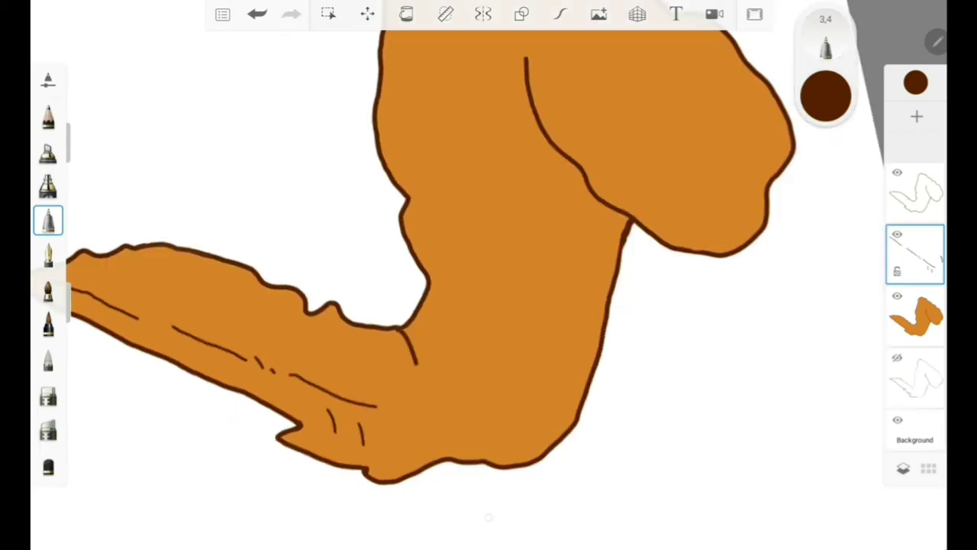
Step: At brush size 2.3, draw curved crease lines on the wing's arm and upper wing
drag(69, 142, 68, 164)
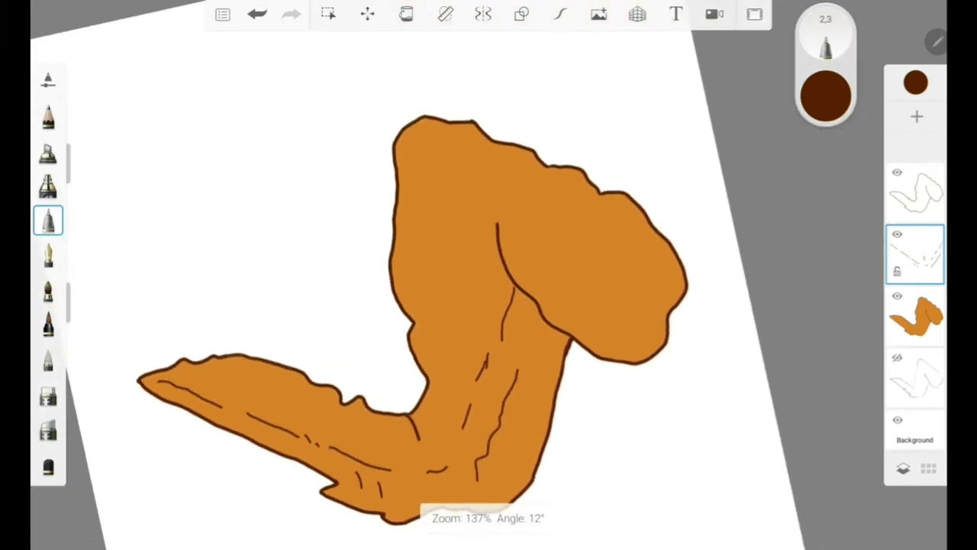
drag(69, 164, 69, 129)
scroll(489, 305, up, 5)
drag(262, 342, 309, 410)
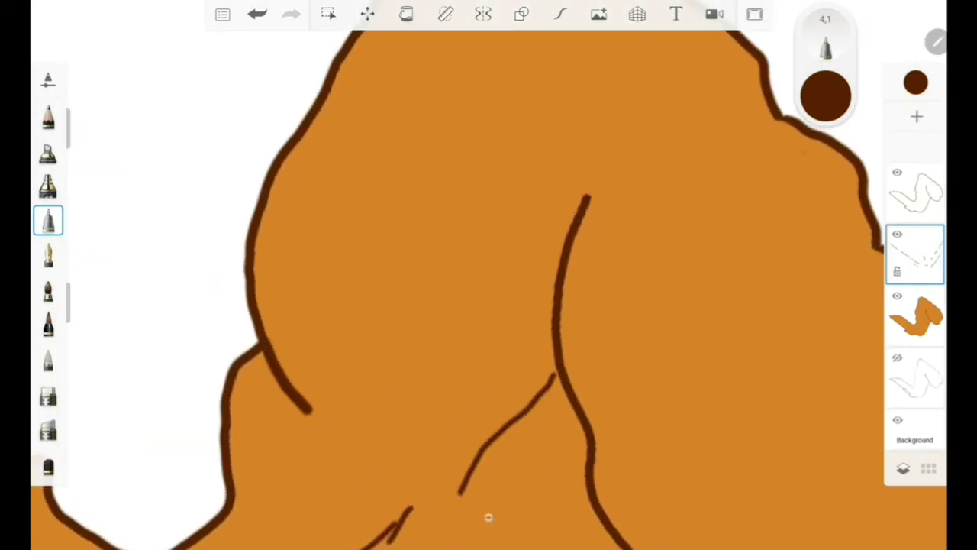
scroll(489, 305, down, 3)
scroll(489, 306, up, 5)
drag(314, 117, 336, 156)
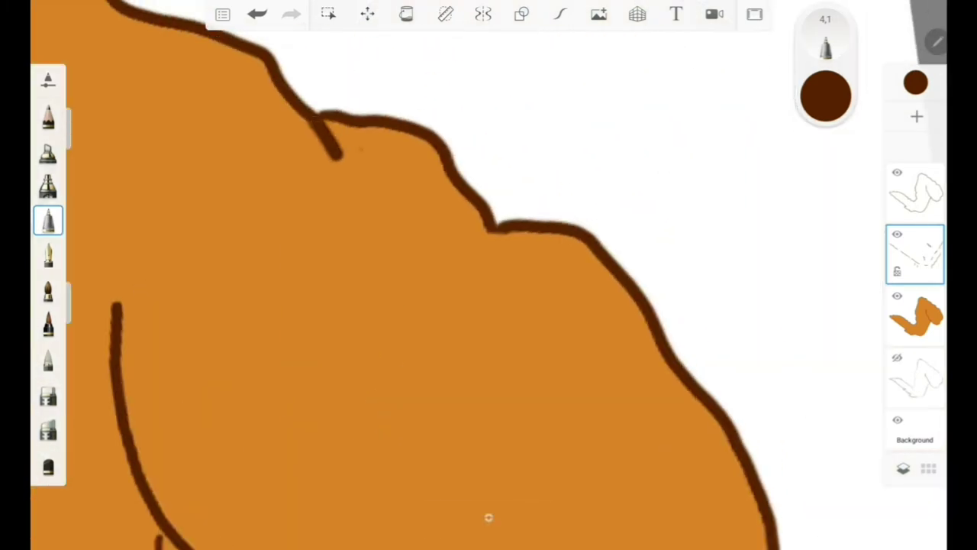
scroll(488, 305, down, 3)
scroll(489, 306, up, 2)
Step: At brush size 2.8, add a short stroke beside the crease, then undo it
drag(78, 108, 79, 157)
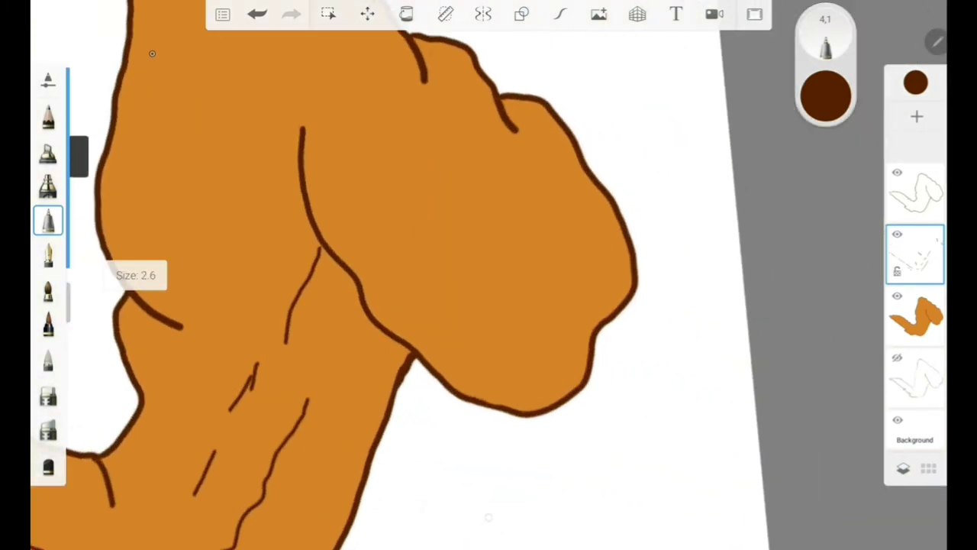
scroll(488, 305, up, 2)
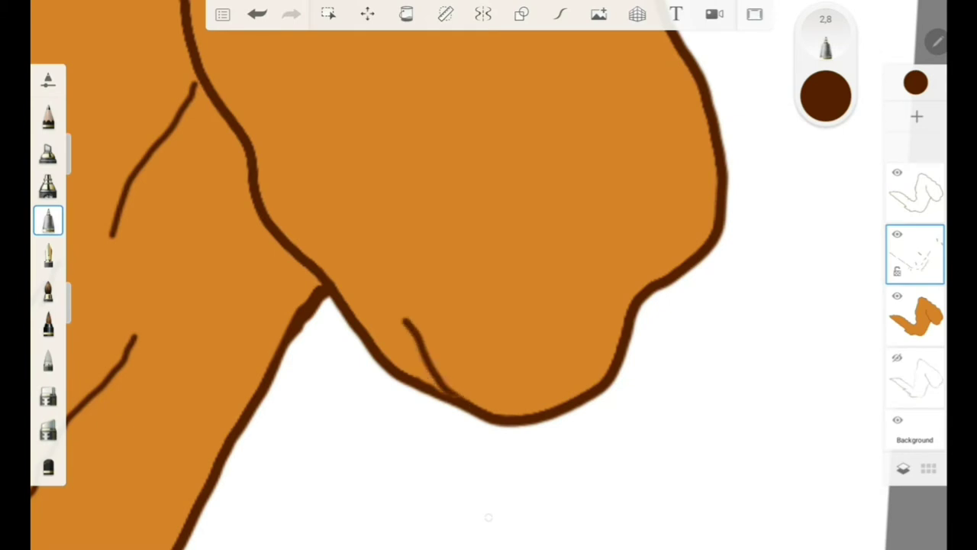
drag(391, 254, 420, 290)
scroll(488, 305, down, 2)
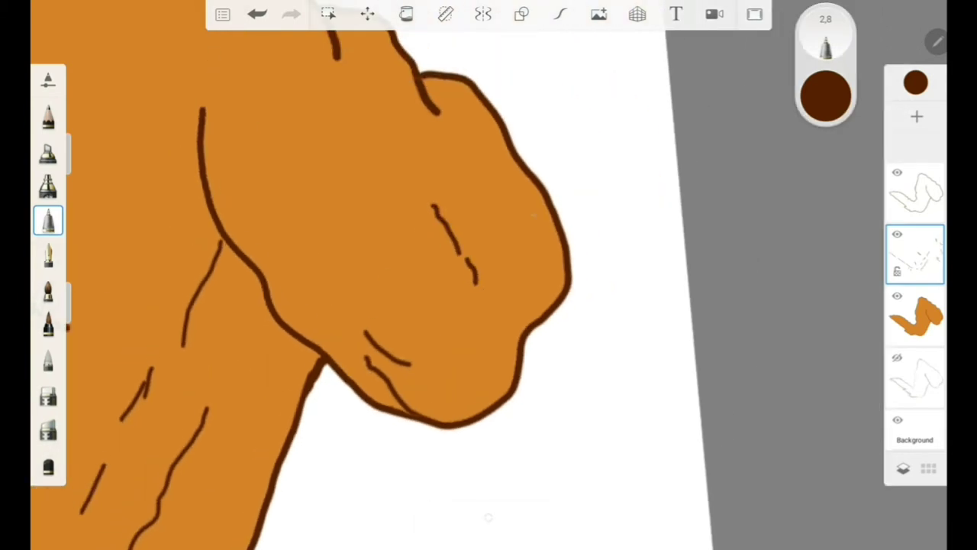
scroll(489, 305, up, 2)
key(ctrl+z)
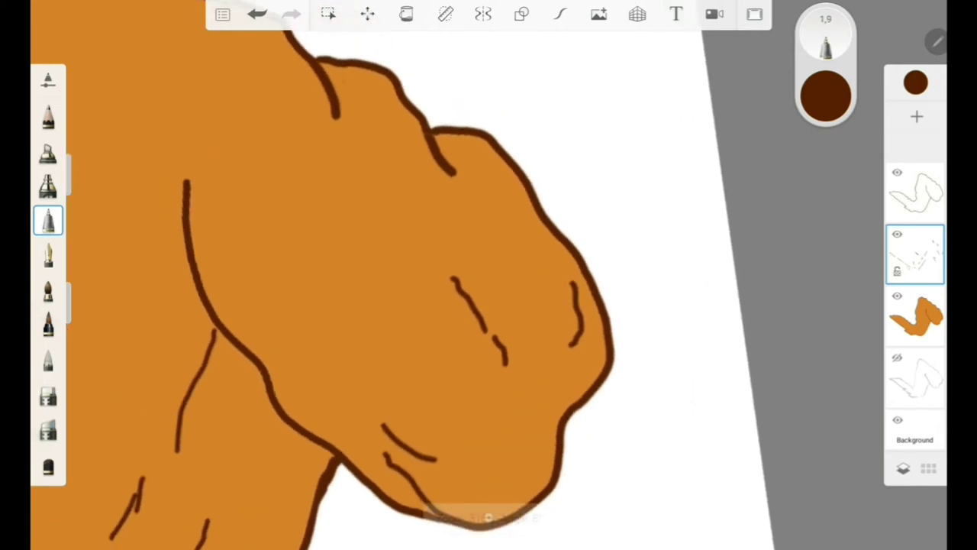
scroll(488, 306, down, 2)
scroll(489, 306, down, 3)
scroll(488, 305, up, 4)
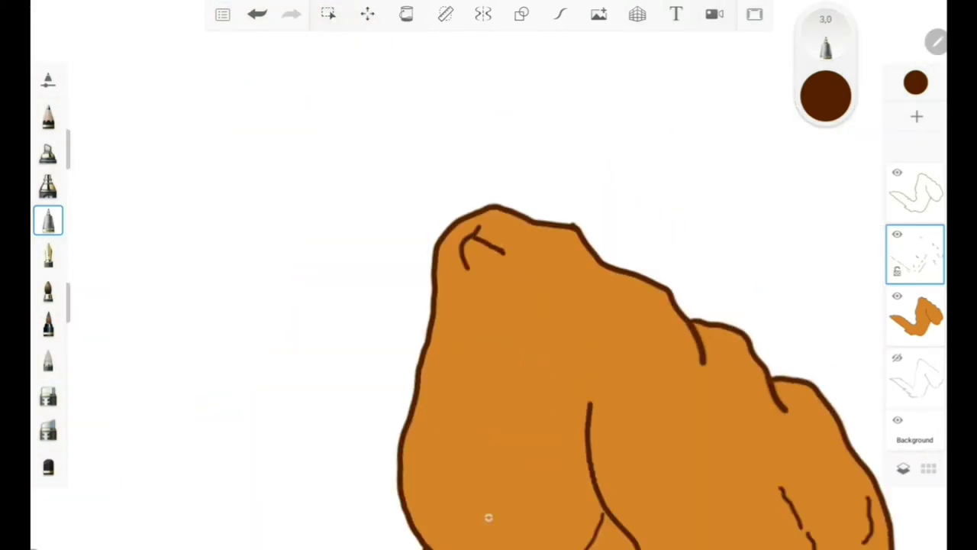
scroll(489, 305, down, 3)
scroll(488, 305, up, 3)
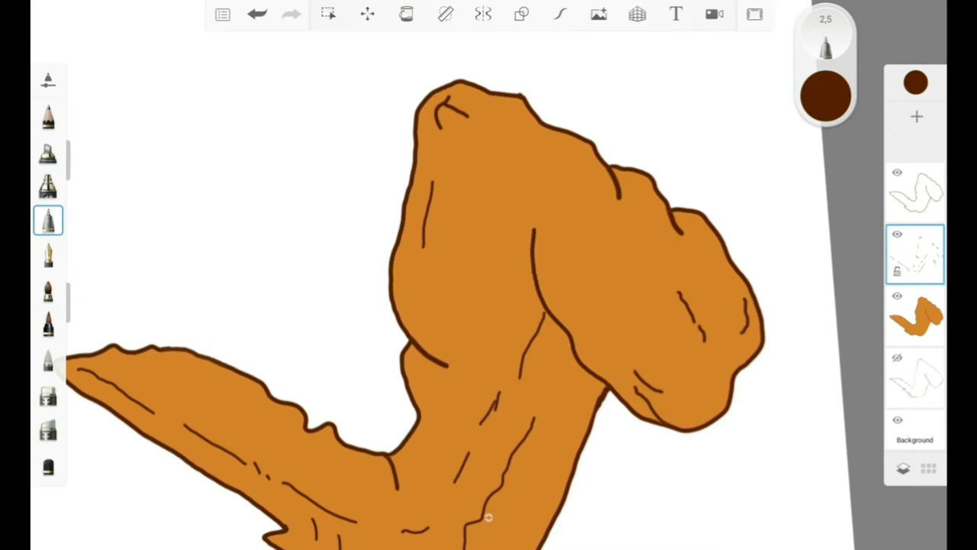
scroll(488, 306, down, 2)
scroll(489, 305, up, 3)
Step: Add a new layer above the orange fill and set the brush to a brighter wing orange
click(917, 116)
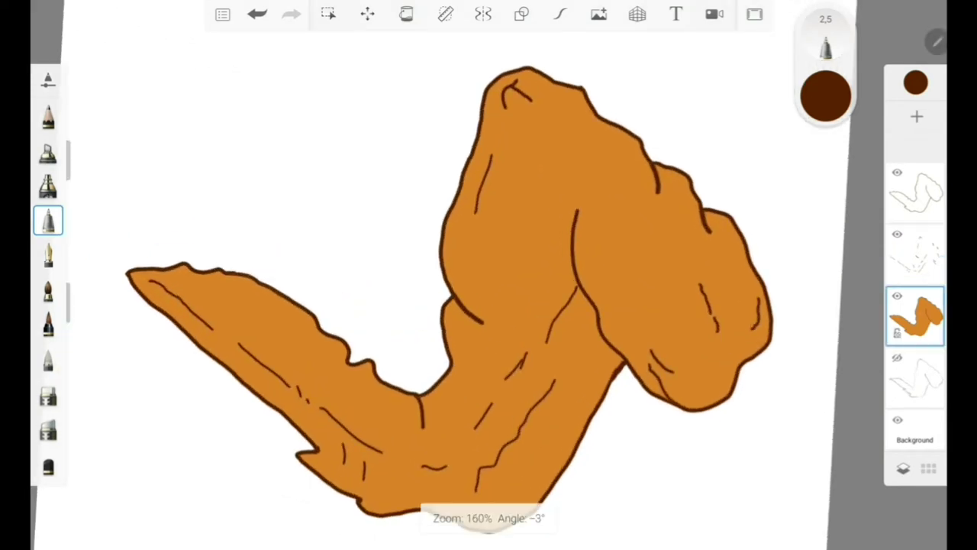
click(825, 95)
click(763, 47)
click(519, 229)
click(826, 96)
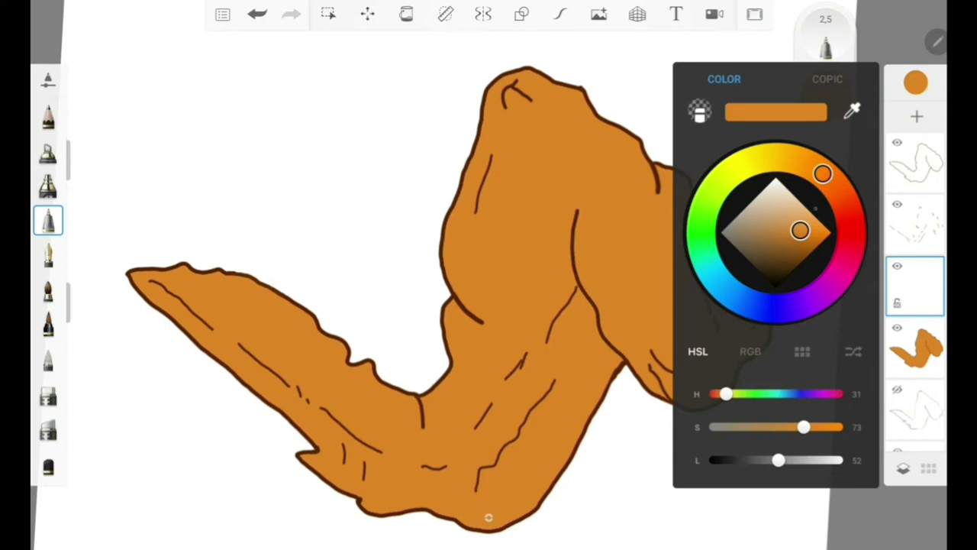
mouse_move(799, 230)
mouse_down()
mouse_move(824, 229)
mouse_move(820, 222)
mouse_up()
click(763, 47)
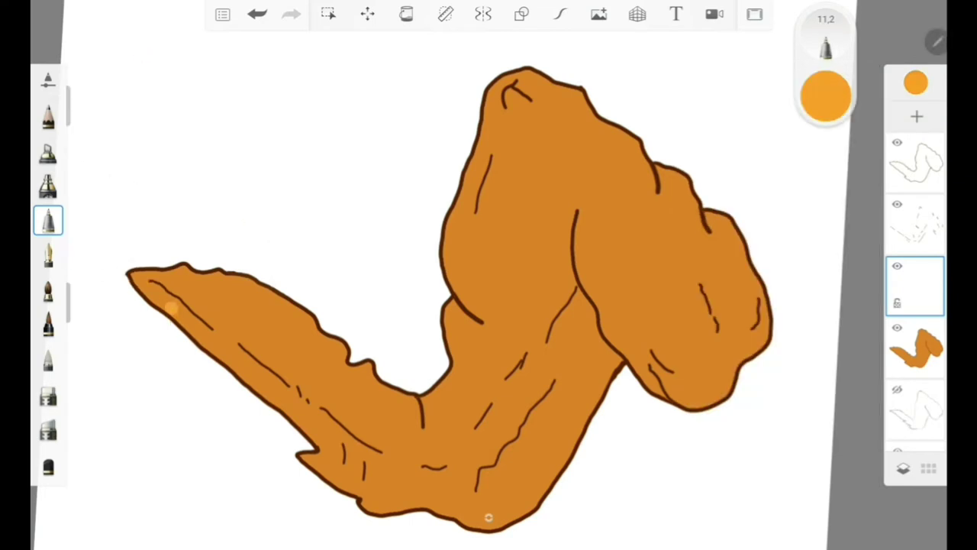
Step: Sample the wing's orange, darken it to brown, and choose a broad shading brush
scroll(488, 305, up, 3)
click(599, 153)
click(826, 95)
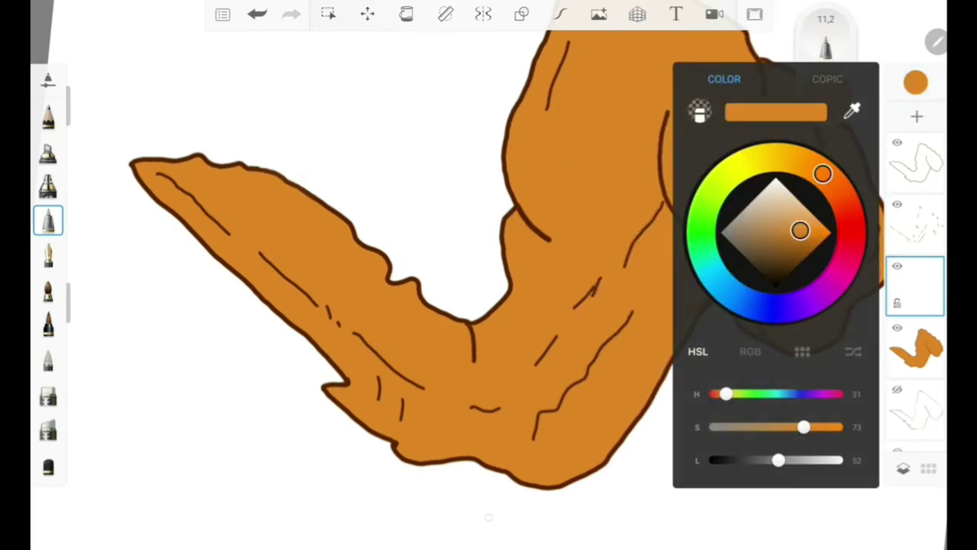
drag(800, 230, 795, 253)
click(763, 47)
click(48, 324)
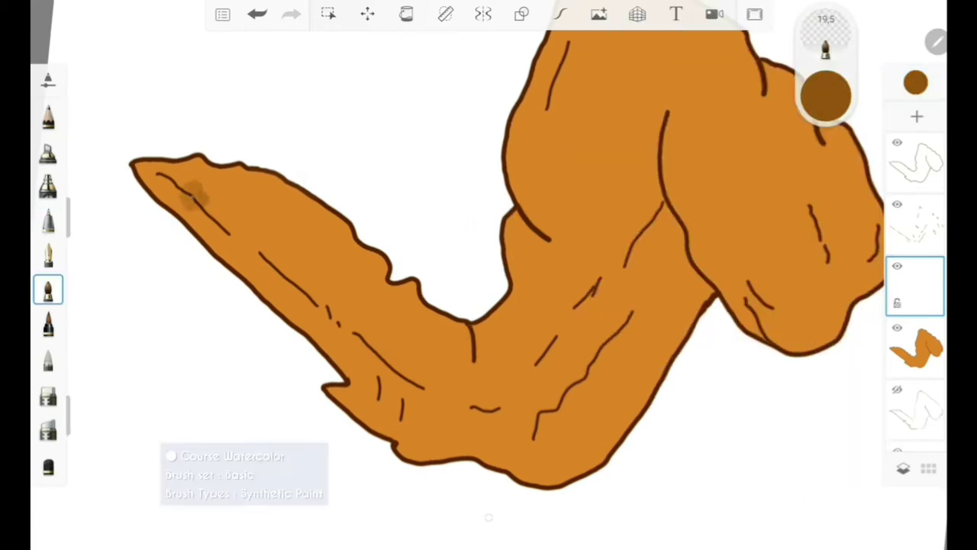
click(825, 96)
Step: Paint brown shading stripes along the wing tip, forearm and upper arm
drag(354, 327, 410, 367)
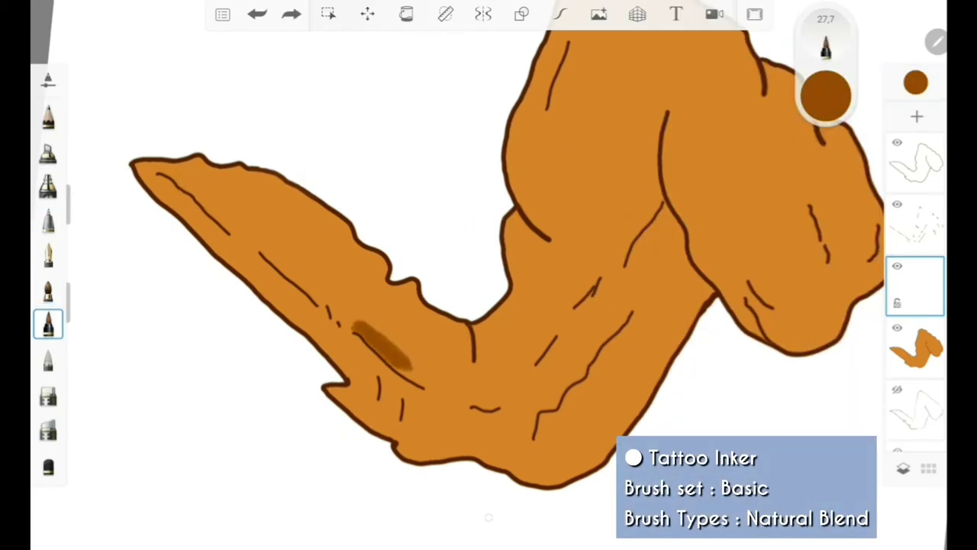
drag(165, 172, 352, 330)
mouse_move(227, 229)
mouse_down()
mouse_move(356, 310)
mouse_move(458, 394)
mouse_move(400, 444)
mouse_up()
scroll(488, 305, up, 3)
drag(458, 374, 588, 252)
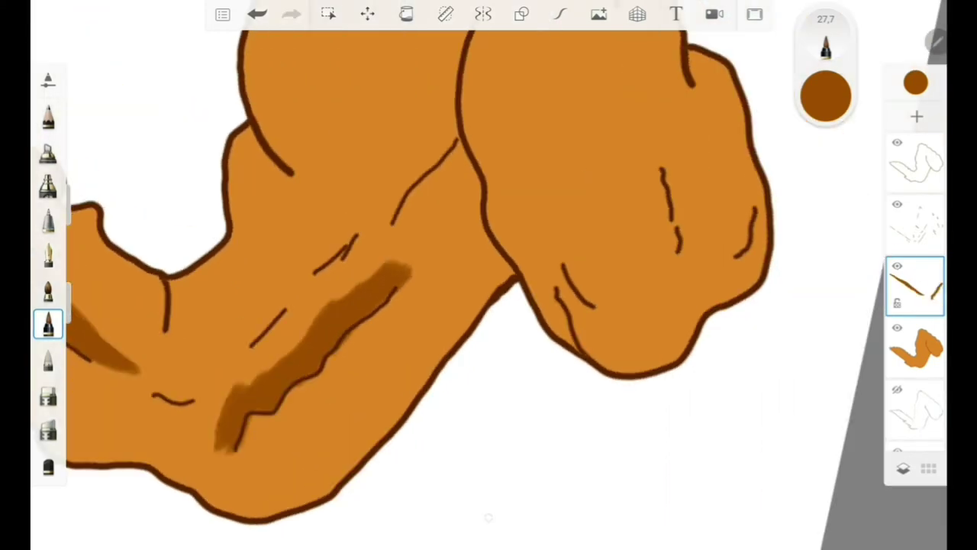
drag(359, 235, 269, 313)
scroll(489, 274, down, 3)
drag(418, 83, 345, 256)
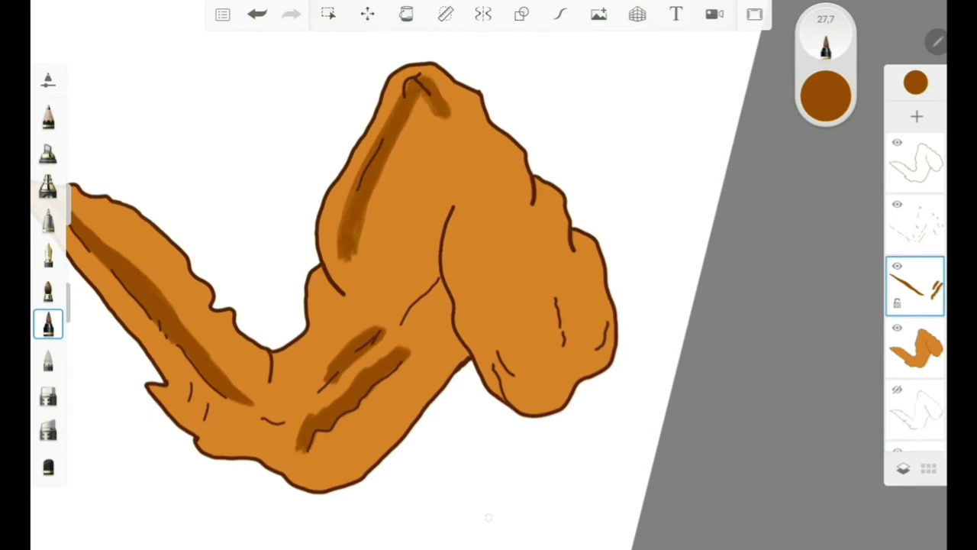
drag(540, 187, 580, 362)
scroll(489, 275, down, 3)
Step: Adjust the brush colour in the colour wheel to a lighter orange
click(826, 95)
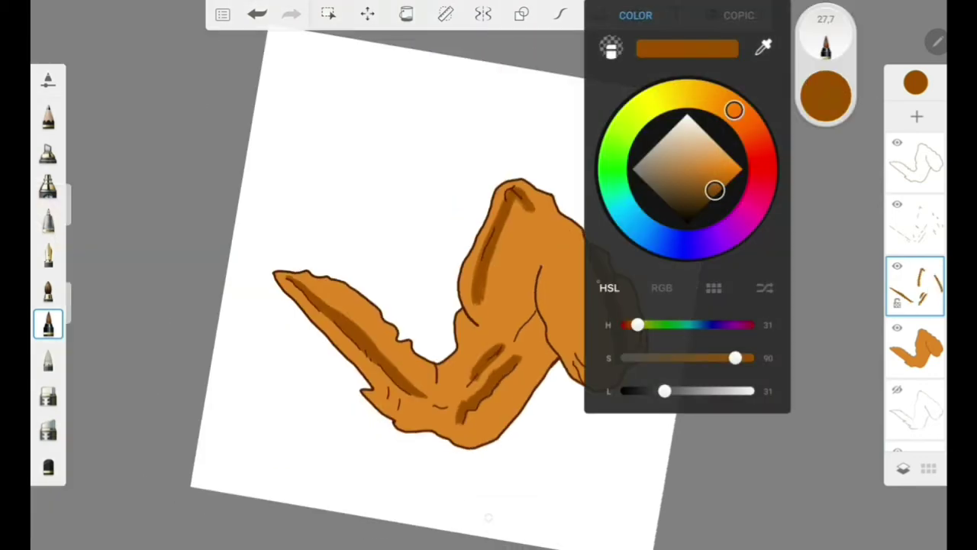
mouse_move(735, 358)
mouse_down()
mouse_move(633, 357)
mouse_move(728, 356)
mouse_up()
scroll(489, 275, up, 3)
click(826, 95)
key(ctrl+z)
click(826, 95)
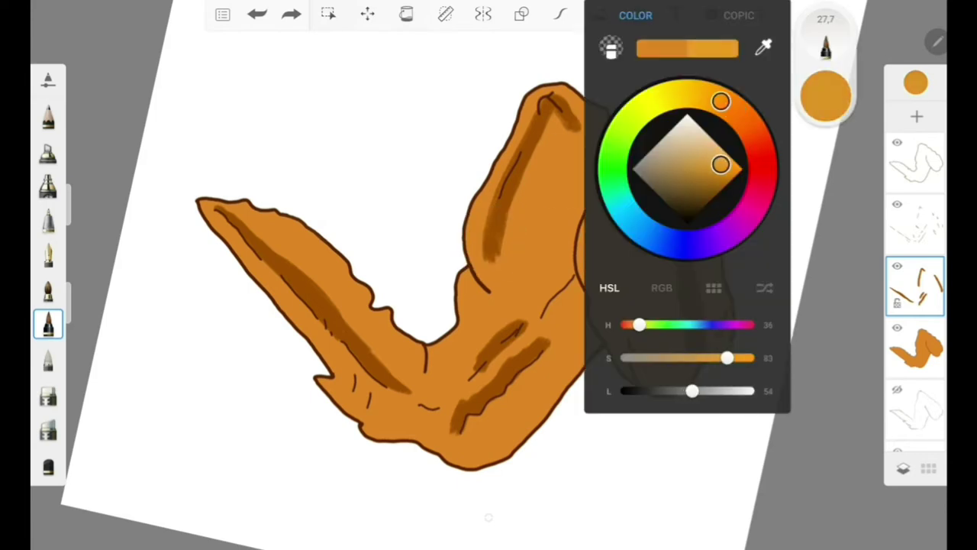
click(826, 95)
Step: Paint light orange highlights along the wing tip, forearm, creases and rounded section's edges
drag(220, 206, 423, 393)
drag(561, 345, 458, 444)
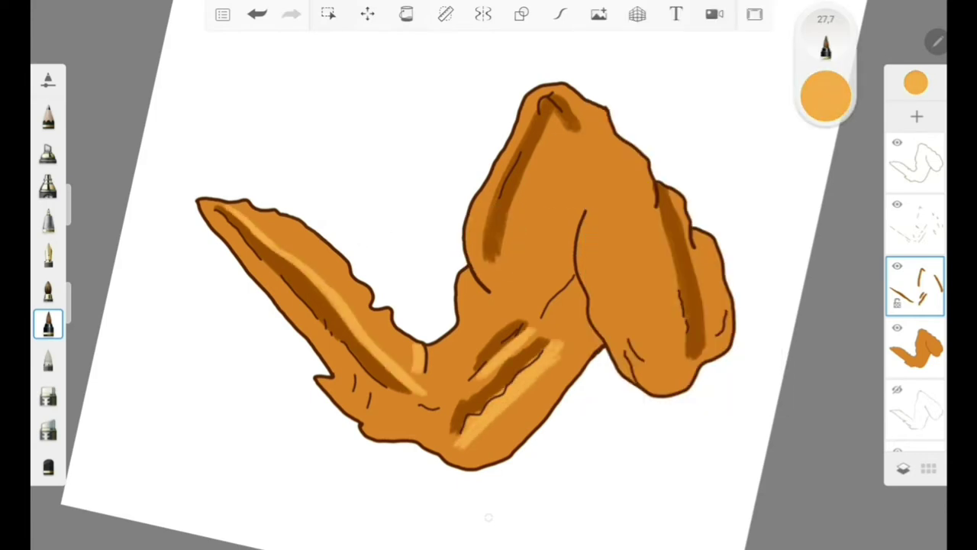
drag(585, 215, 605, 313)
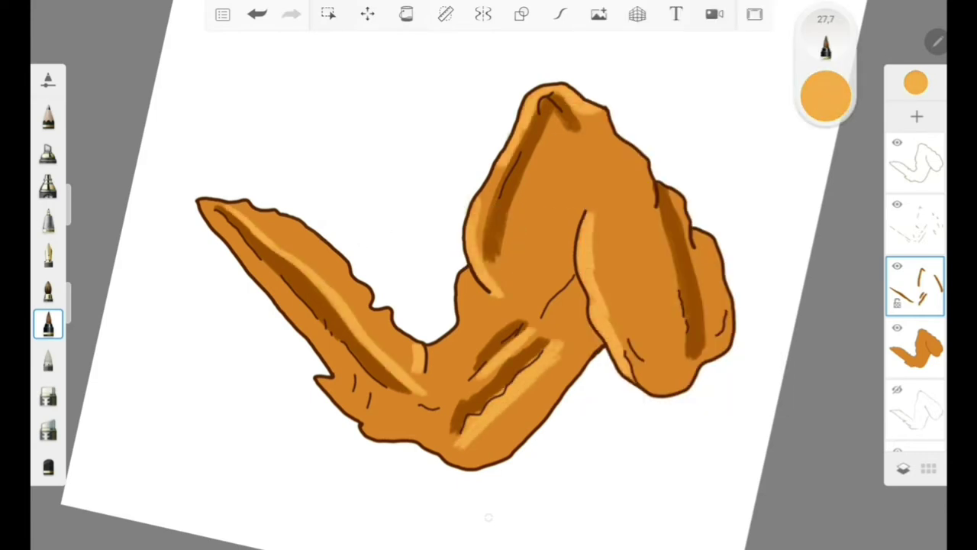
drag(633, 386, 725, 320)
drag(664, 187, 721, 336)
drag(599, 114, 656, 233)
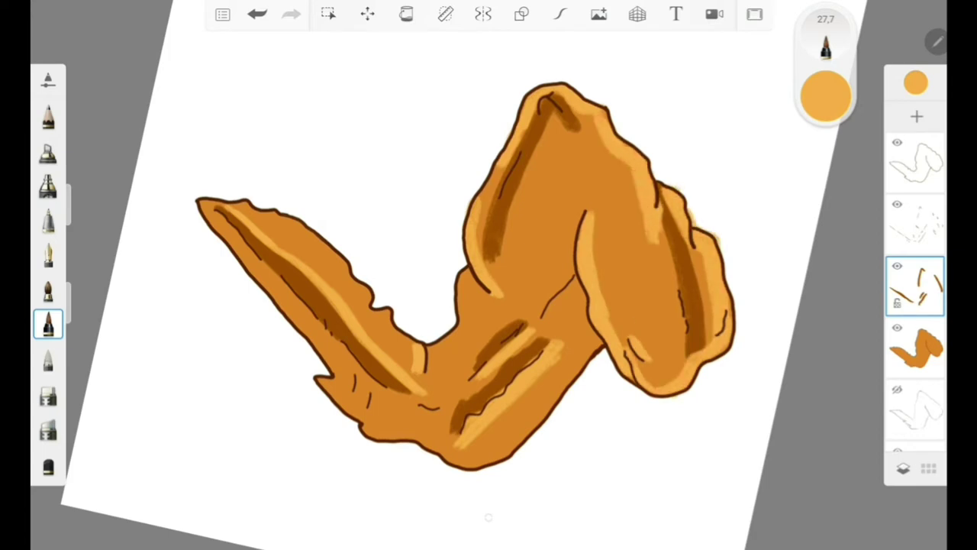
drag(204, 208, 328, 353)
drag(595, 336, 482, 458)
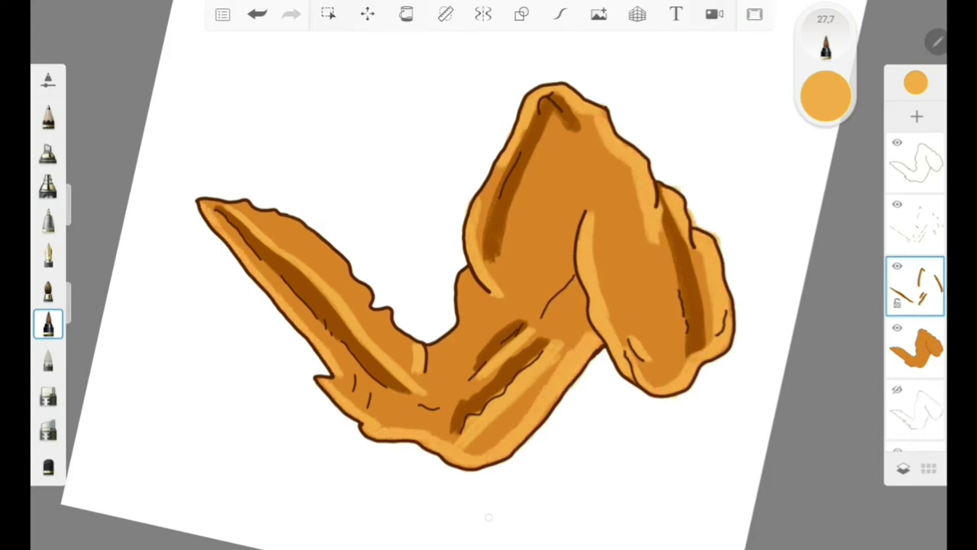
drag(473, 275, 432, 355)
drag(210, 205, 412, 344)
drag(510, 156, 477, 250)
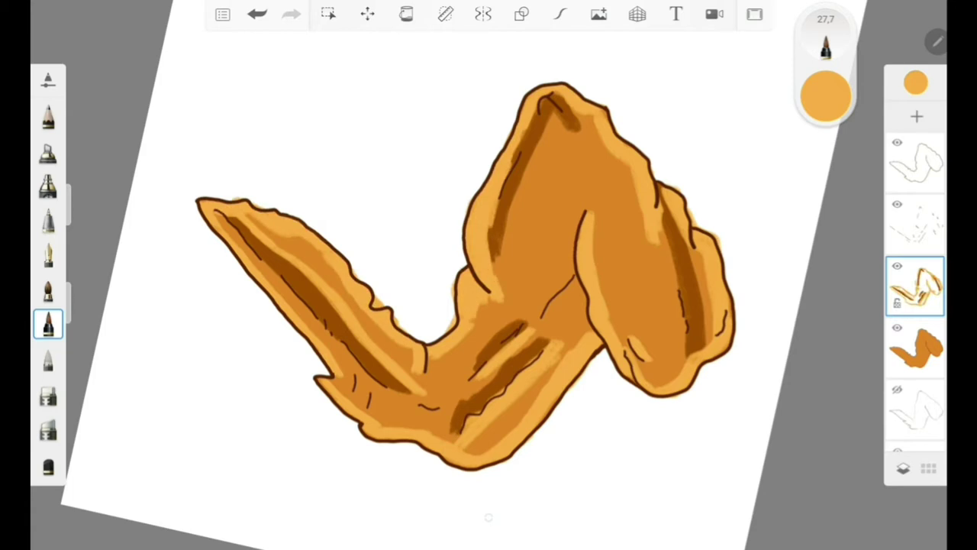
Step: Shade the wing tip, forearm, elbow, upper arm and rounded section with dark brown
click(489, 235)
mouse_move(221, 218)
mouse_down()
mouse_move(336, 351)
mouse_move(397, 405)
mouse_up()
drag(412, 401, 450, 412)
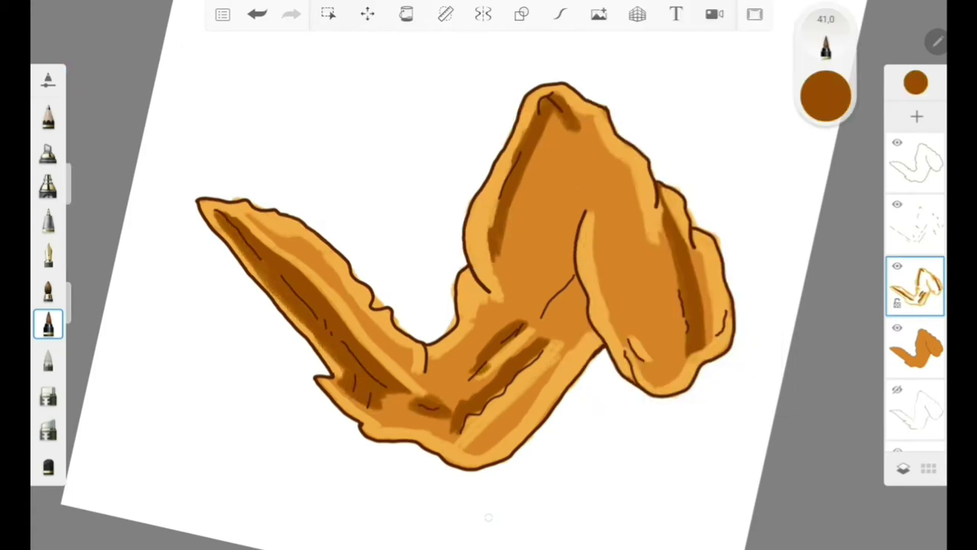
drag(576, 269, 465, 378)
drag(538, 357, 469, 424)
drag(584, 206, 596, 347)
drag(698, 229, 703, 335)
drag(622, 342, 657, 380)
drag(610, 252, 629, 347)
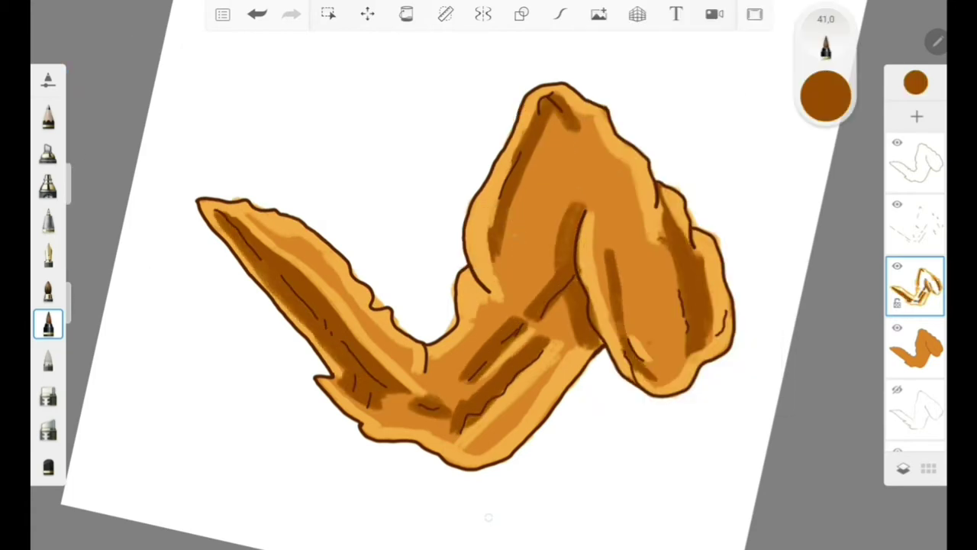
drag(534, 134, 500, 305)
drag(581, 115, 610, 263)
drag(634, 221, 664, 374)
Step: Lighten the wing tip and forearm with light orange strokes
click(826, 96)
click(718, 183)
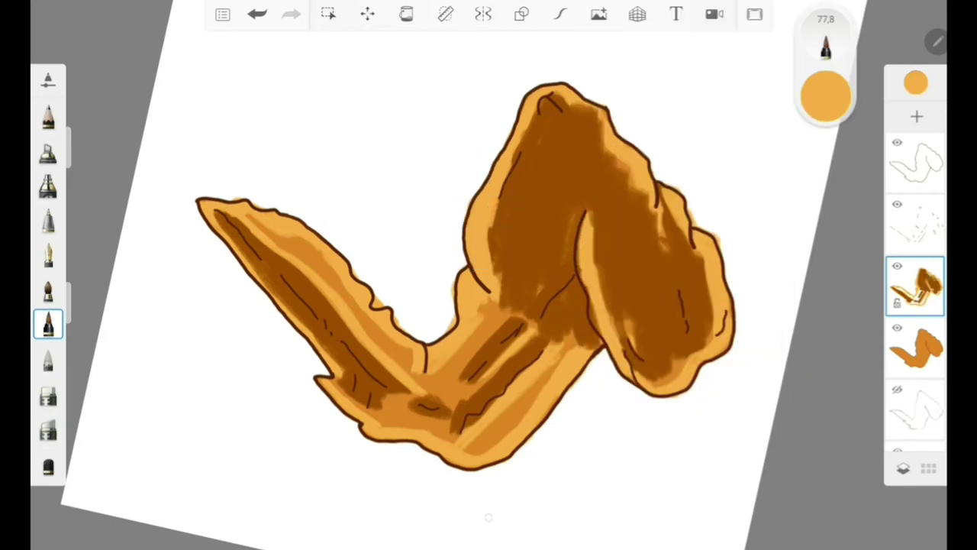
drag(252, 221, 489, 366)
drag(382, 366, 466, 420)
drag(382, 412, 565, 351)
Step: Paint yellow highlights on the wing tip, upper arm and rounded section
click(826, 96)
click(702, 168)
drag(279, 233, 420, 374)
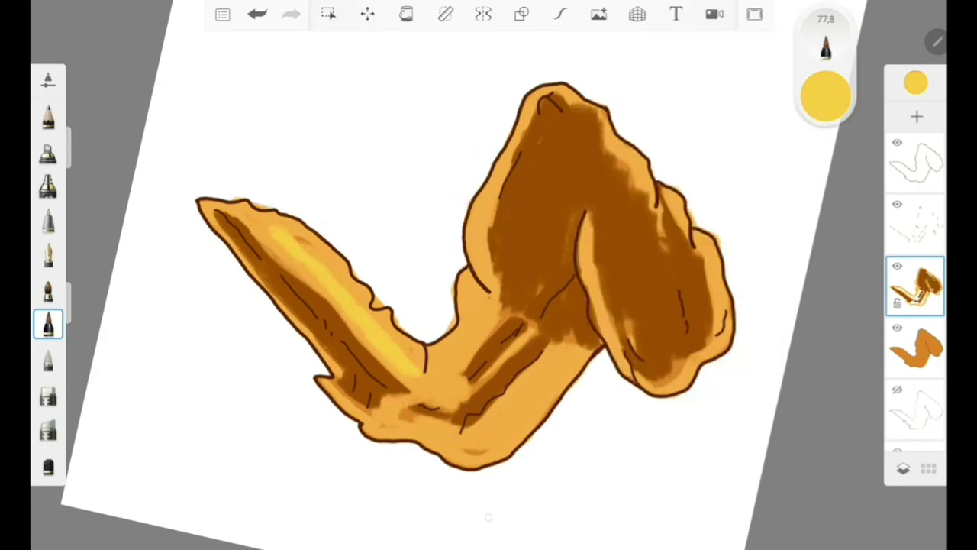
drag(556, 145, 534, 298)
drag(619, 198, 670, 313)
Step: Paint dark red-brown stripes along the wing, forearm, upper arm and right segment
click(825, 95)
click(704, 185)
drag(245, 222, 404, 382)
drag(535, 321, 457, 424)
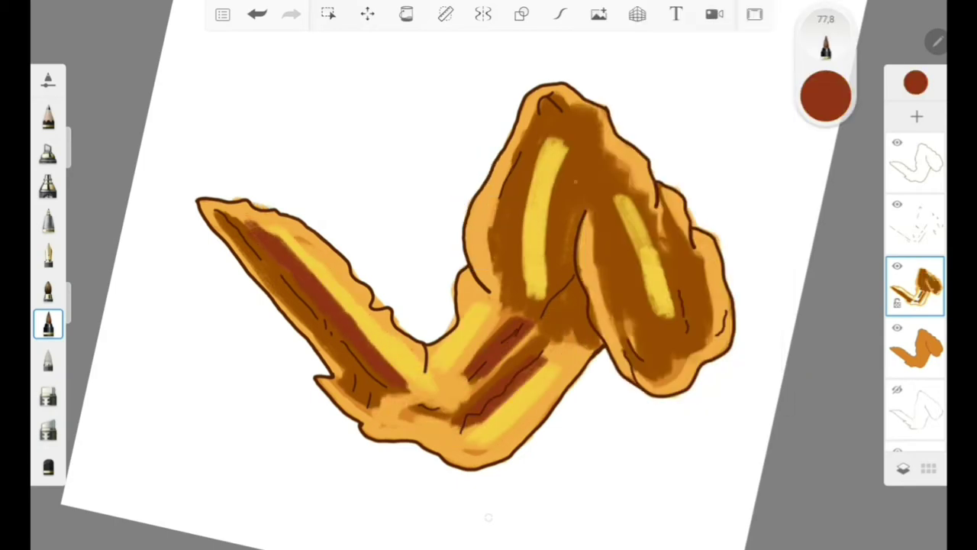
drag(535, 137, 519, 290)
drag(611, 206, 656, 313)
click(48, 290)
click(826, 95)
Step: With dark brown on the watercolour brush, blend the left wing's and lower elbow's stripes smooth
click(706, 183)
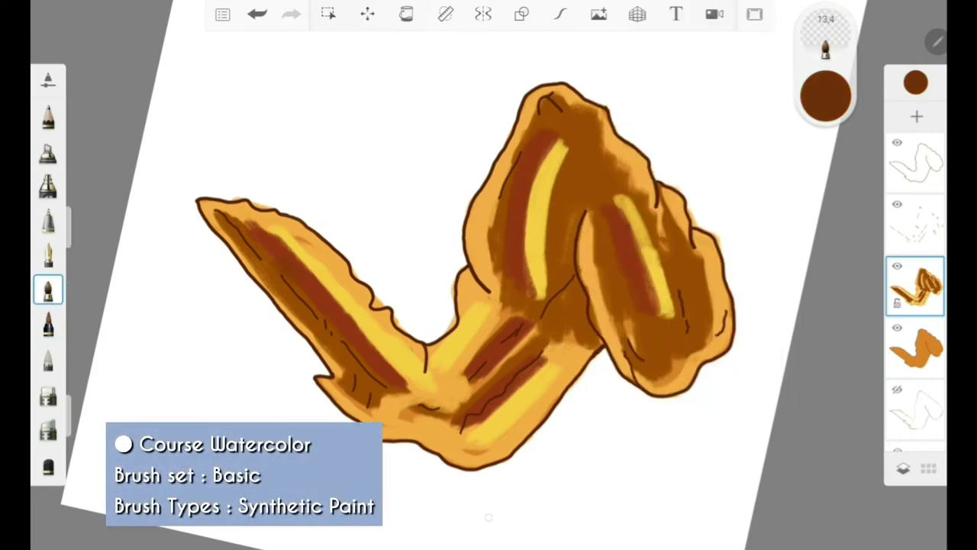
mouse_move(214, 210)
mouse_down()
mouse_move(405, 419)
mouse_move(335, 306)
mouse_up()
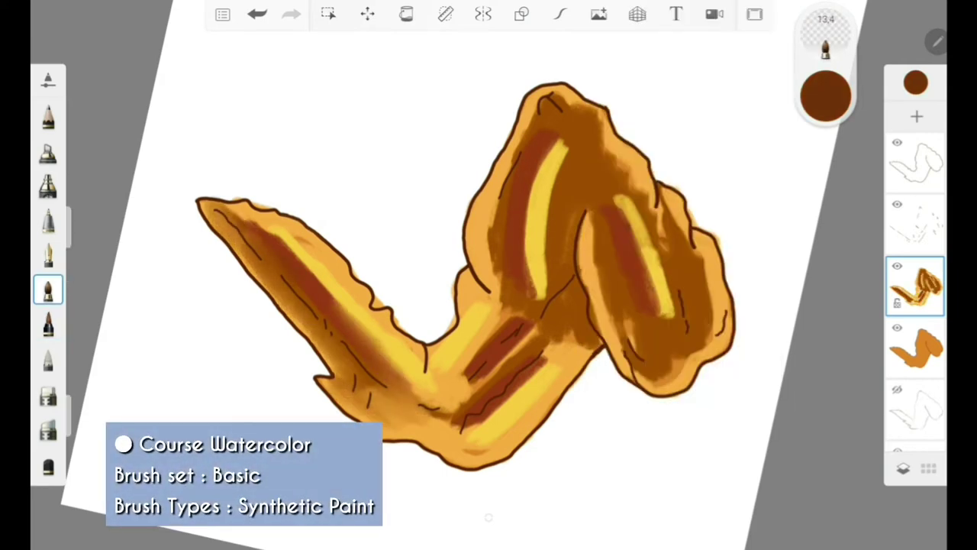
drag(366, 336, 229, 210)
drag(275, 232, 458, 419)
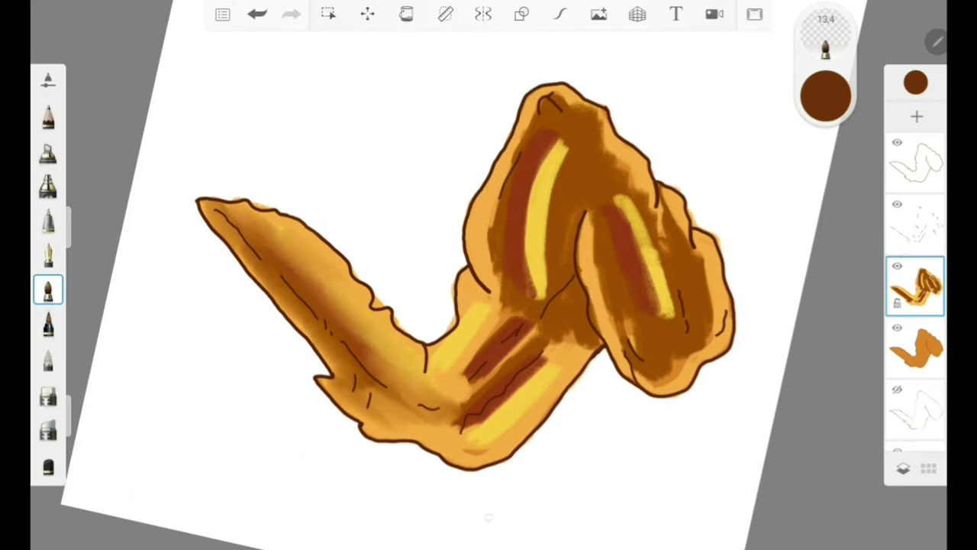
mouse_move(534, 324)
mouse_down()
mouse_move(458, 397)
mouse_move(465, 389)
mouse_up()
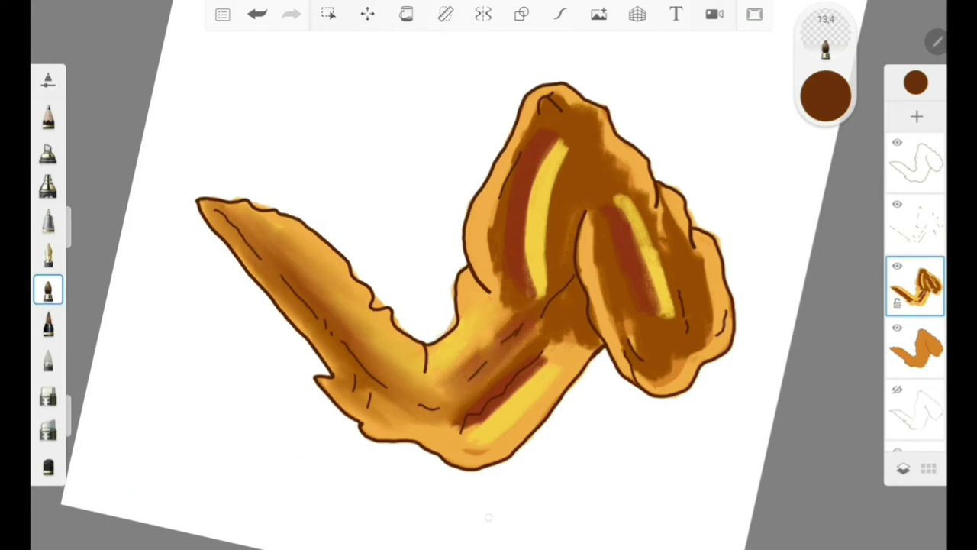
drag(542, 305, 473, 420)
mouse_move(587, 351)
mouse_down()
mouse_move(481, 435)
mouse_move(458, 432)
mouse_up()
drag(580, 325, 451, 413)
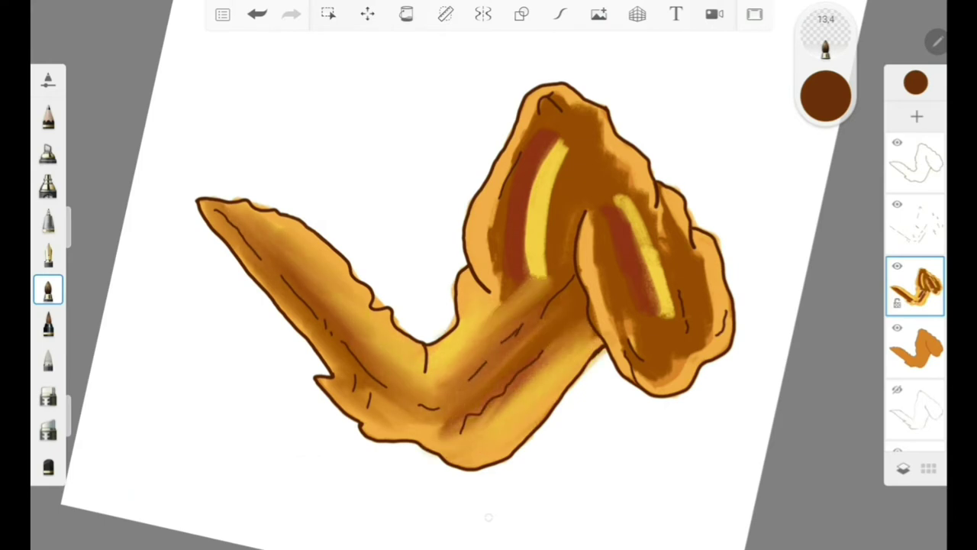
Step: Blend the stripes in the upper wing and right drumette smooth
drag(557, 145, 527, 298)
drag(534, 106, 496, 252)
drag(573, 95, 534, 199)
drag(625, 206, 656, 336)
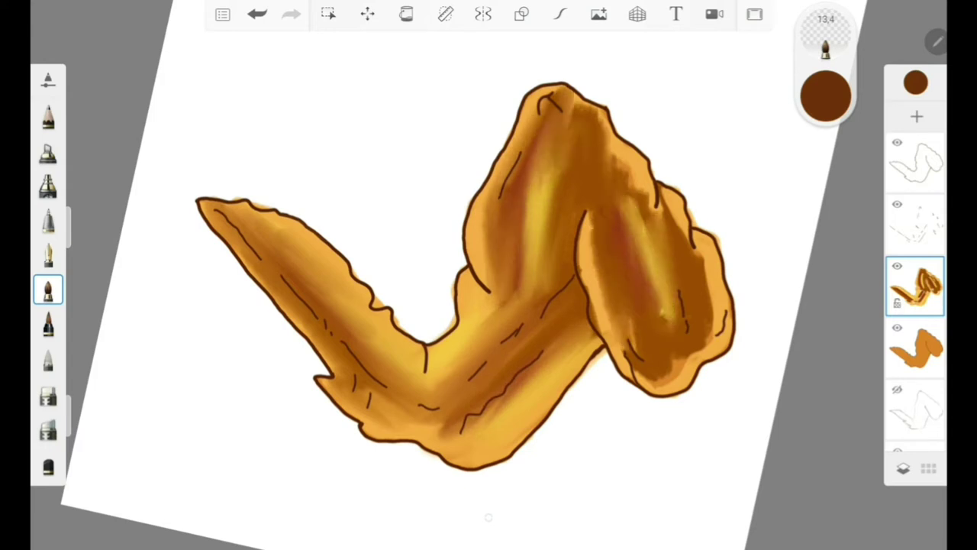
drag(603, 236, 649, 381)
drag(695, 206, 694, 374)
Step: Paint dark brown shading over the wing's centre and left section
drag(244, 352, 458, 428)
drag(458, 152, 580, 351)
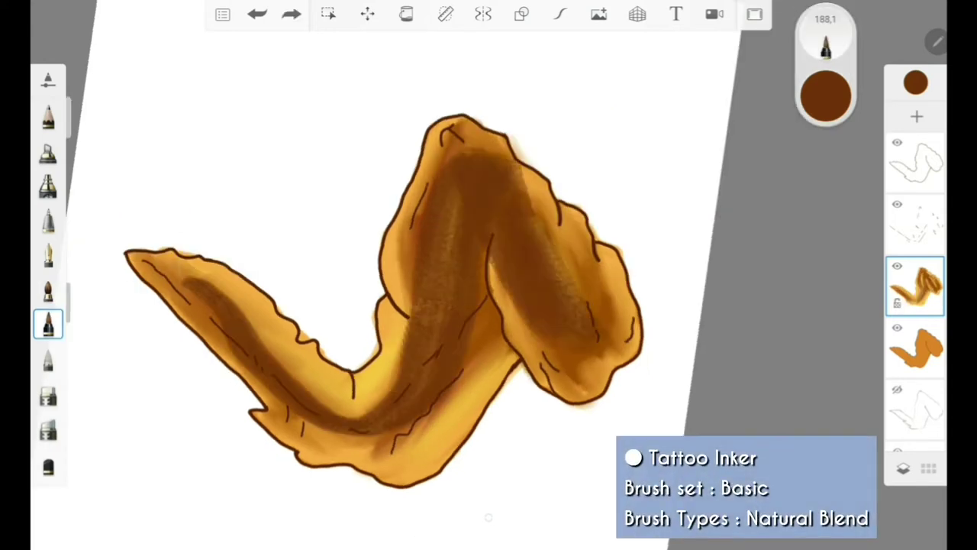
drag(435, 222, 458, 412)
drag(183, 282, 366, 412)
Step: Soften the dark brown shading into a wash with the Course Watercolor brush
click(47, 290)
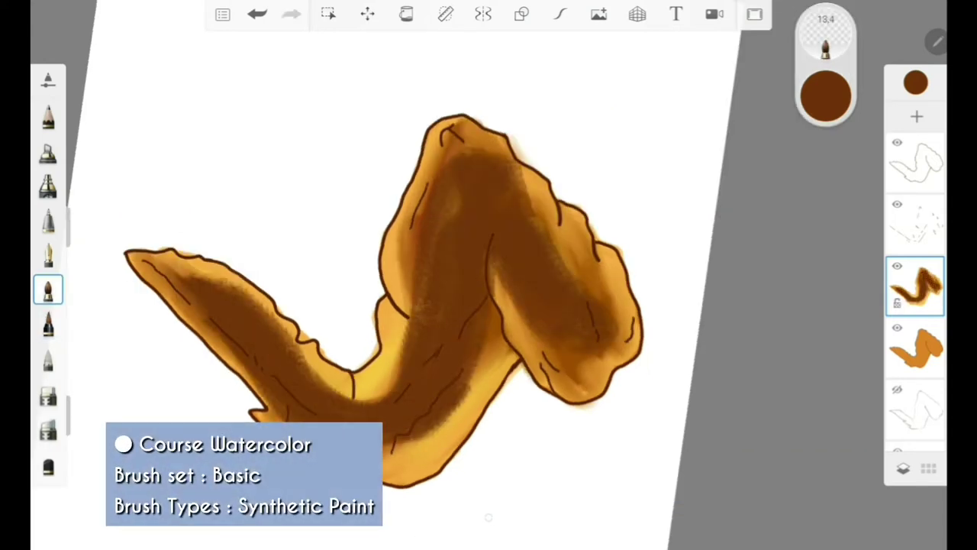
drag(153, 267, 290, 328)
mouse_move(221, 297)
mouse_down()
mouse_move(343, 390)
mouse_move(298, 413)
mouse_up()
drag(504, 343, 397, 450)
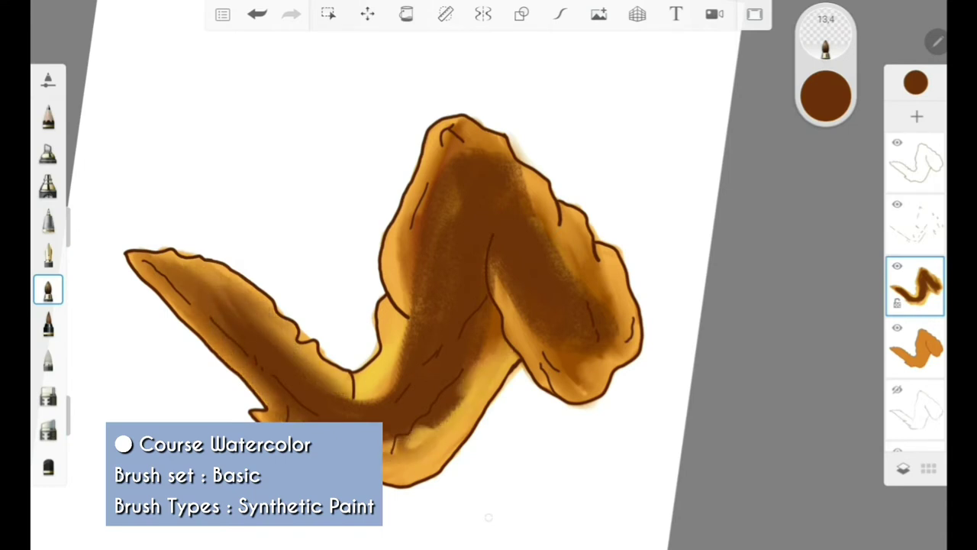
drag(481, 382, 412, 443)
drag(420, 343, 335, 404)
drag(427, 275, 358, 381)
Step: Set the watercolour brush to size 40 and blend the wing's brown shading
click(48, 290)
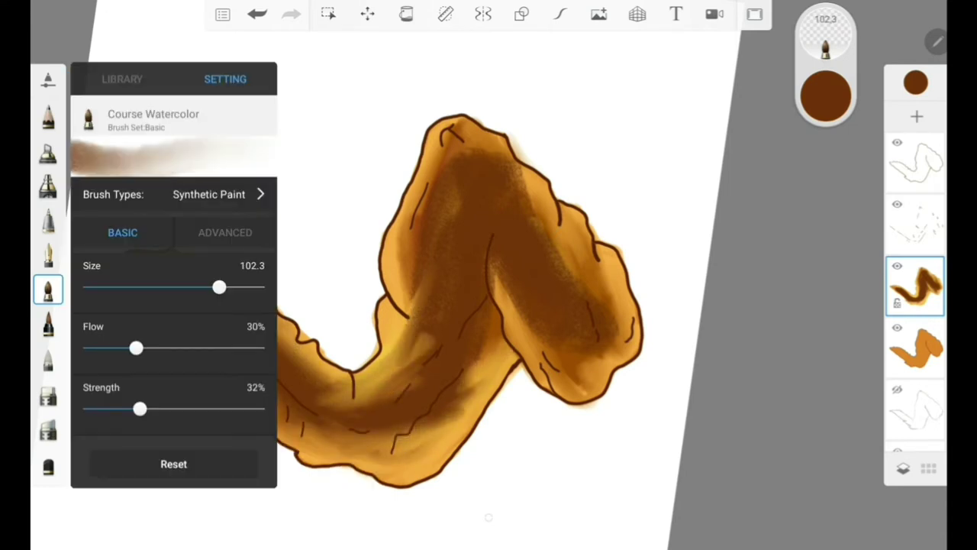
drag(458, 397, 335, 474)
drag(175, 282, 412, 428)
drag(465, 245, 367, 404)
drag(534, 343, 397, 451)
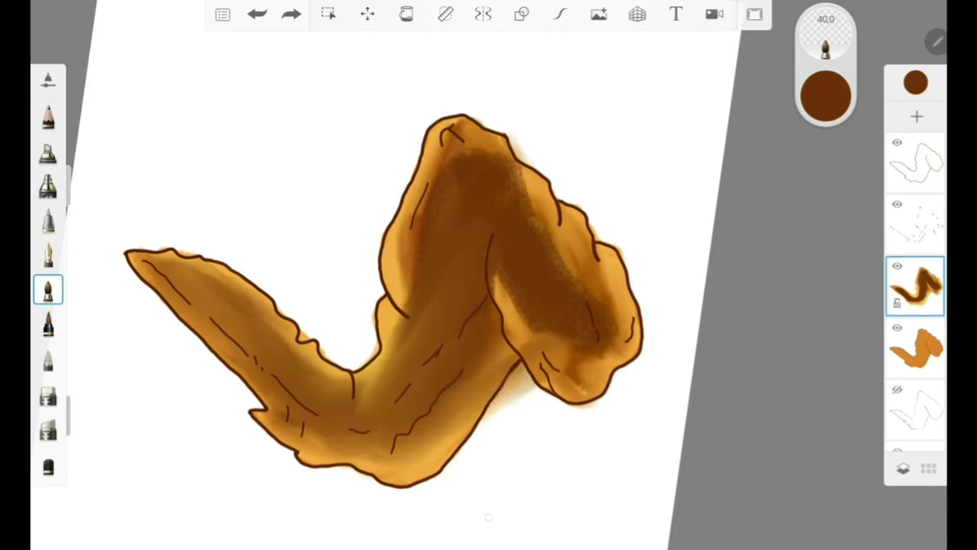
Step: Even out the dark shading across the upper-right, centre, upper-middle and lower wing sections
drag(534, 320, 443, 427)
drag(534, 168, 412, 320)
drag(564, 229, 557, 366)
drag(611, 259, 550, 351)
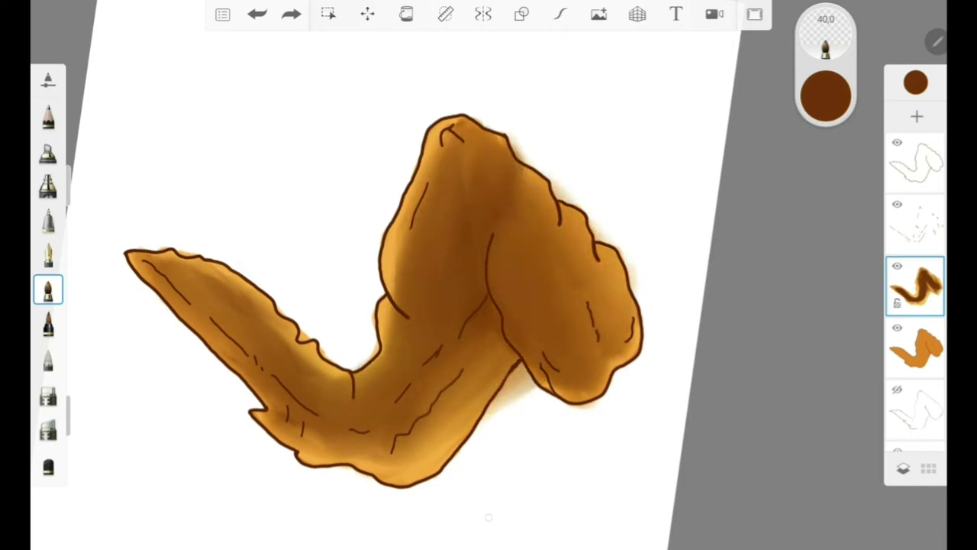
drag(496, 183, 442, 382)
drag(221, 275, 382, 428)
drag(420, 184, 389, 351)
mouse_move(465, 145)
mouse_down()
mouse_move(404, 290)
mouse_move(488, 275)
mouse_up()
drag(492, 305, 481, 405)
Step: Pick a bright orange, shrink the brush to 20.5, and add orange strokes to the wing
click(826, 95)
drag(726, 153, 733, 160)
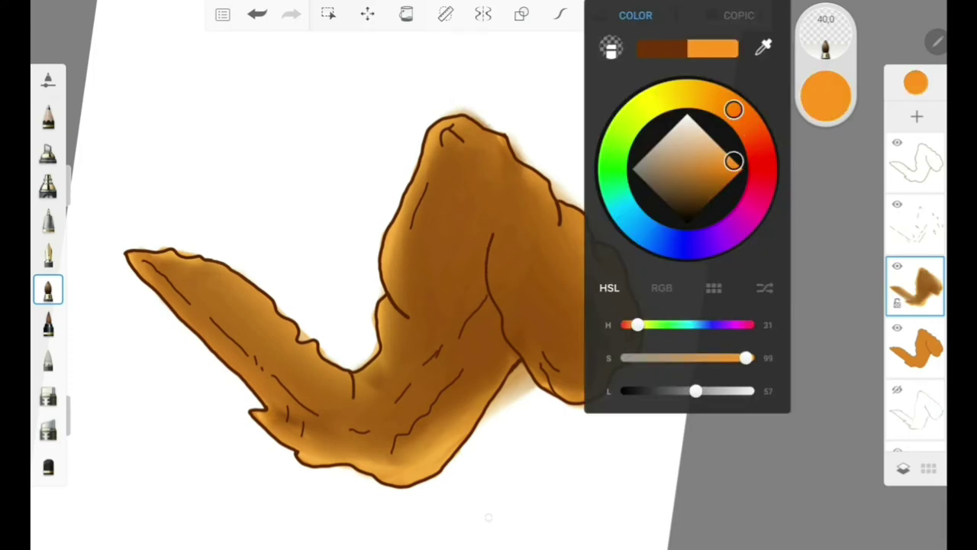
click(421, 468)
drag(826, 34, 809, 35)
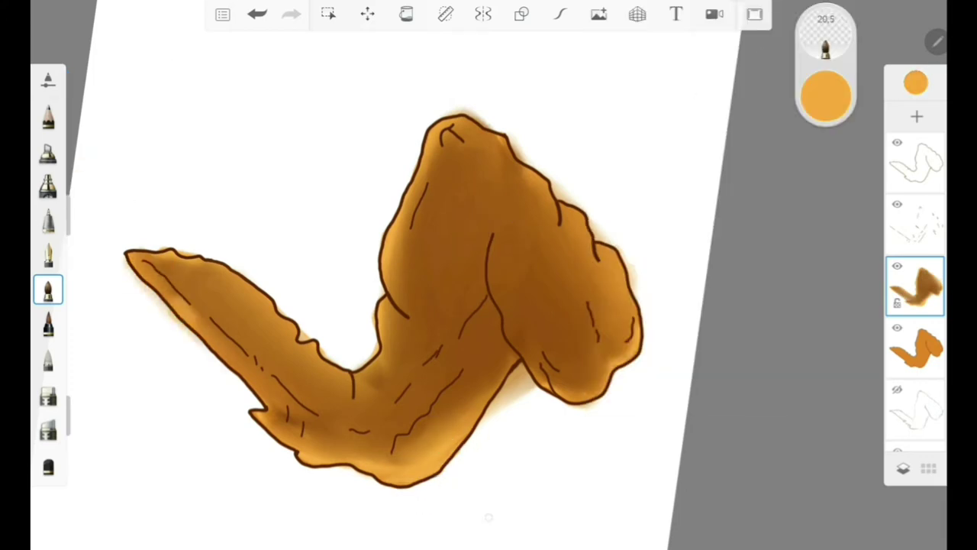
drag(138, 284, 191, 324)
drag(229, 374, 271, 403)
Step: Lower the orange to a pale tone and paint it along the left wing's lower half
click(826, 95)
drag(737, 356, 706, 355)
click(232, 362)
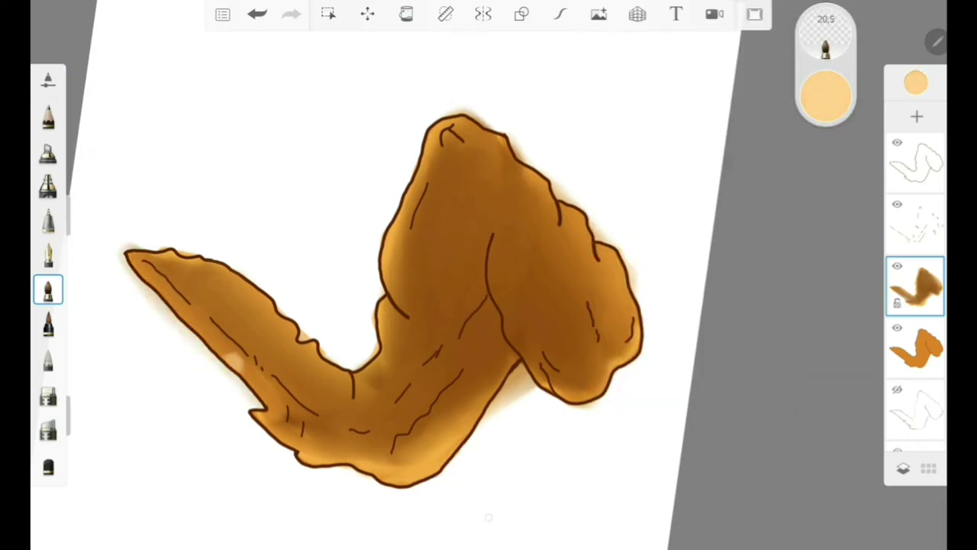
drag(157, 279, 222, 347)
drag(175, 301, 294, 431)
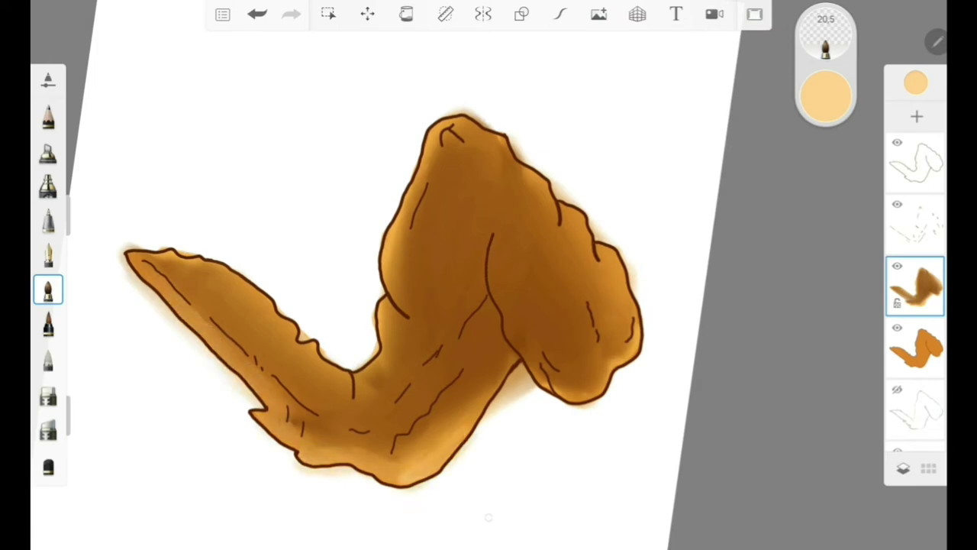
drag(462, 412, 418, 467)
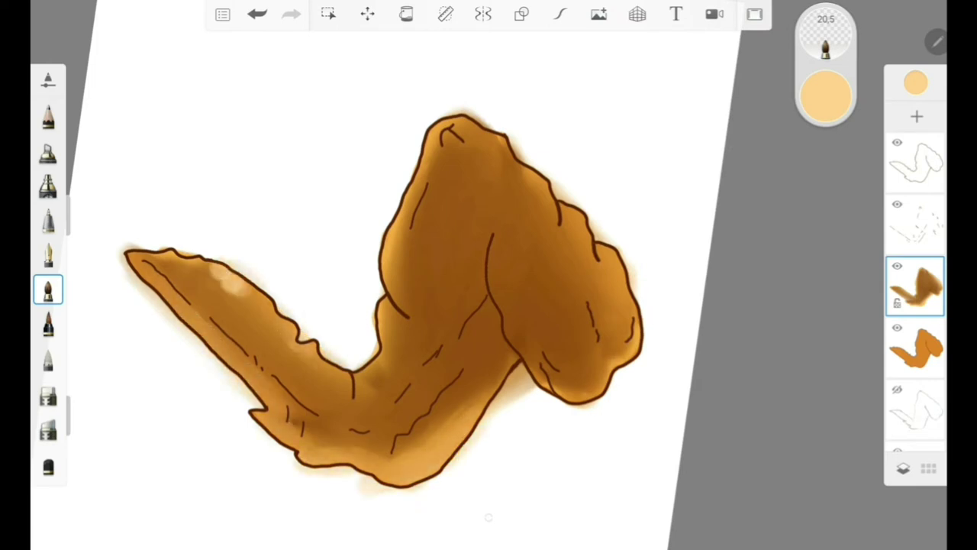
Step: Redo the highlight with the inking brush, adding pale highlights along the right wing's edges
key(ctrl+z)
key(ctrl+z)
click(47, 324)
key(ctrl+y)
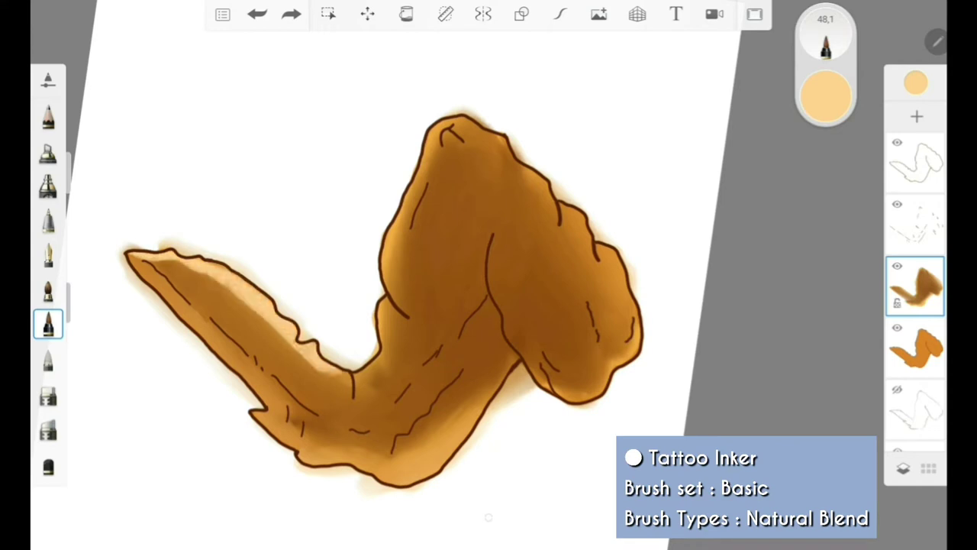
mouse_move(382, 275)
mouse_down()
mouse_move(534, 164)
mouse_move(633, 306)
mouse_move(565, 386)
mouse_up()
click(498, 243)
drag(496, 242, 544, 372)
Step: With watercolour, darken the left wing, body centre, upper body edges and right wing top
click(47, 290)
mouse_move(133, 256)
mouse_down()
mouse_move(222, 286)
mouse_move(336, 378)
mouse_move(229, 290)
mouse_up()
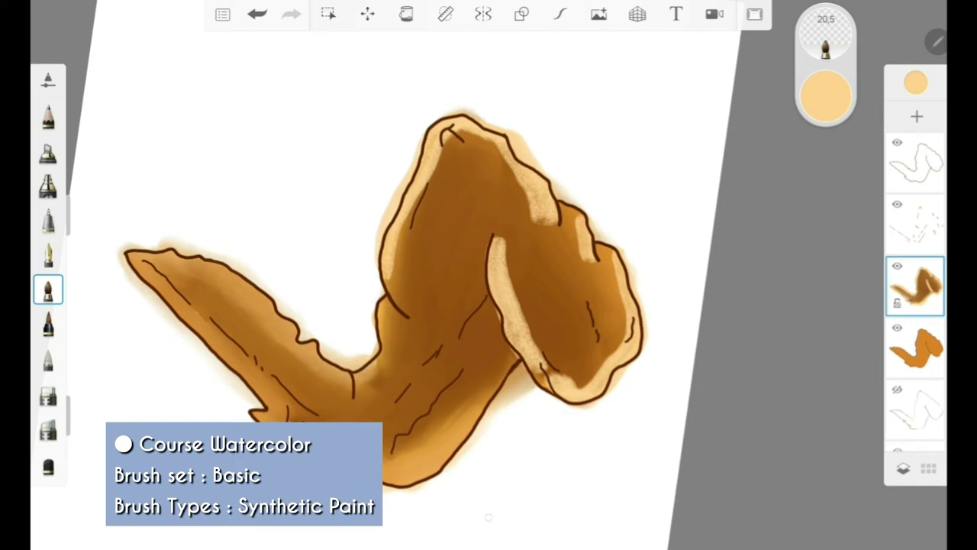
mouse_move(374, 351)
mouse_down()
mouse_move(400, 203)
mouse_move(473, 129)
mouse_move(550, 229)
mouse_move(447, 141)
mouse_move(393, 282)
mouse_move(473, 164)
mouse_up()
drag(534, 214, 397, 290)
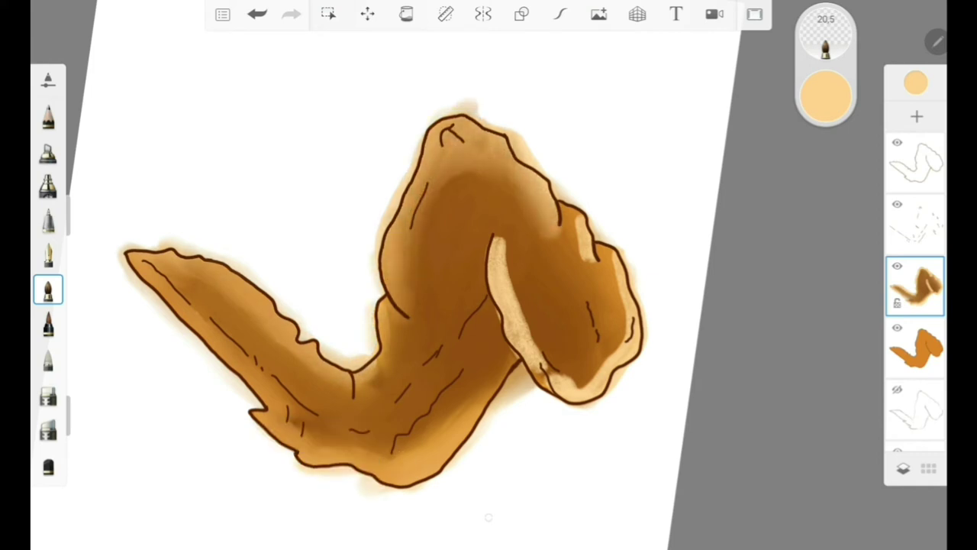
drag(416, 156, 393, 267)
drag(565, 187, 580, 259)
Step: Reshade the right wing's pale inner patch and its right and lower edges
drag(497, 232, 504, 309)
mouse_move(503, 267)
mouse_down()
mouse_move(564, 390)
mouse_move(622, 267)
mouse_move(569, 382)
mouse_up()
mouse_move(496, 244)
mouse_down()
mouse_move(580, 382)
mouse_move(595, 359)
mouse_up()
drag(527, 298, 603, 382)
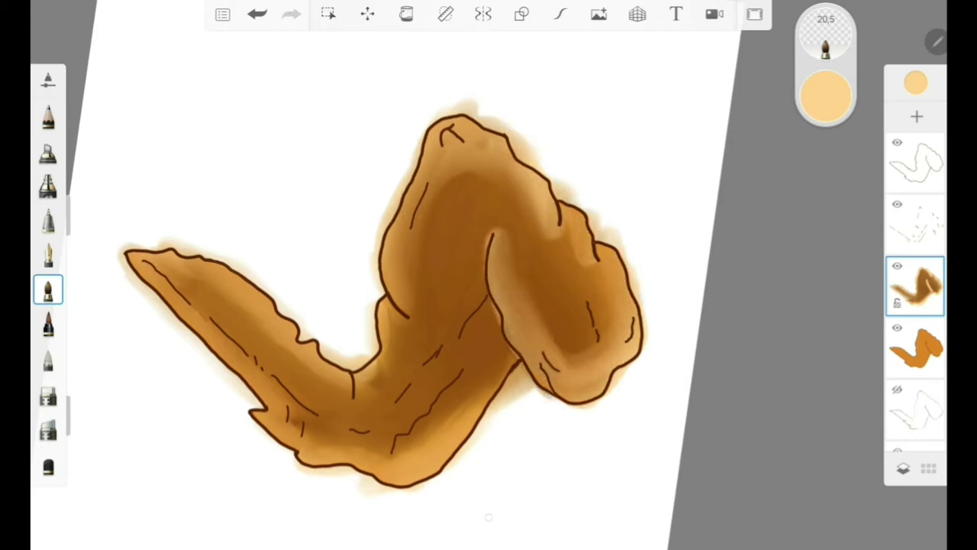
drag(561, 340, 618, 354)
click(47, 324)
click(825, 95)
Step: Pick a dark brown and draw dark streaks on the left wing and along the wing
drag(825, 96, 847, 96)
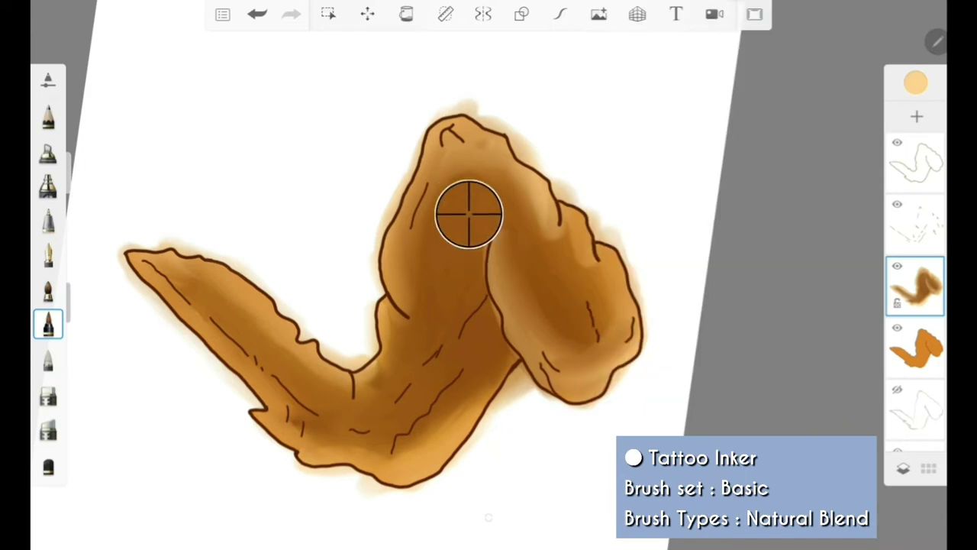
click(825, 95)
click(696, 206)
click(187, 287)
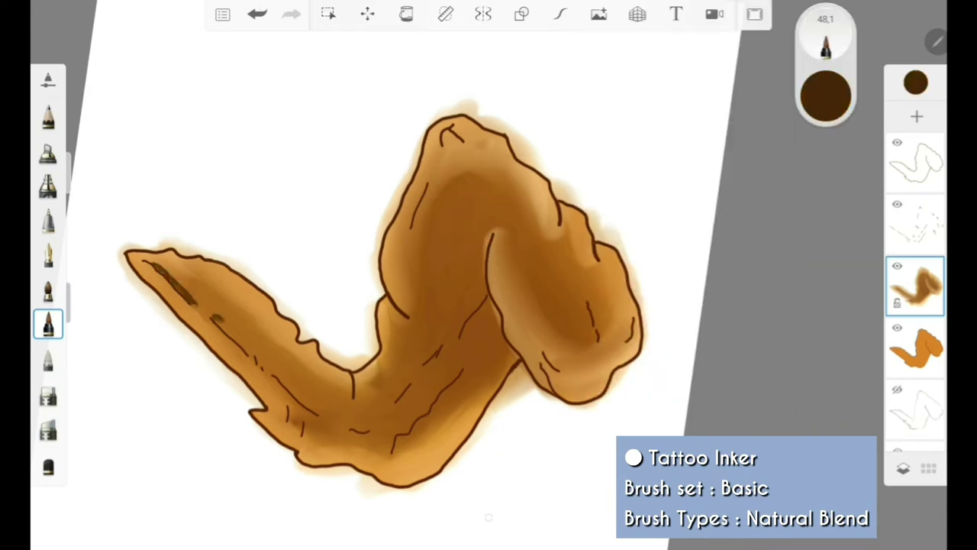
drag(212, 317, 259, 355)
drag(278, 374, 330, 414)
drag(481, 248, 512, 366)
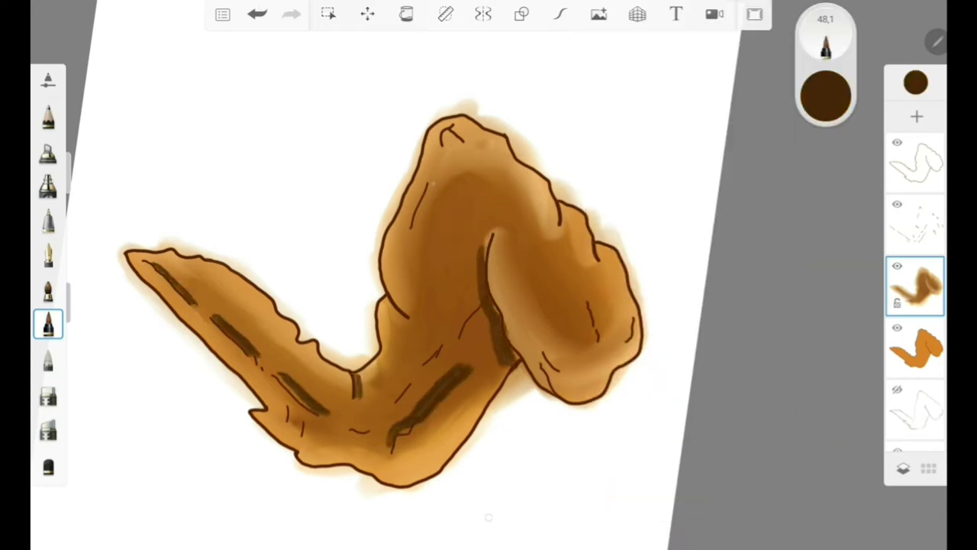
drag(454, 147, 416, 287)
Step: With a darker watercolour, soften the dark streaks on the left and lower wing
click(47, 290)
click(825, 95)
drag(662, 391, 648, 390)
click(214, 216)
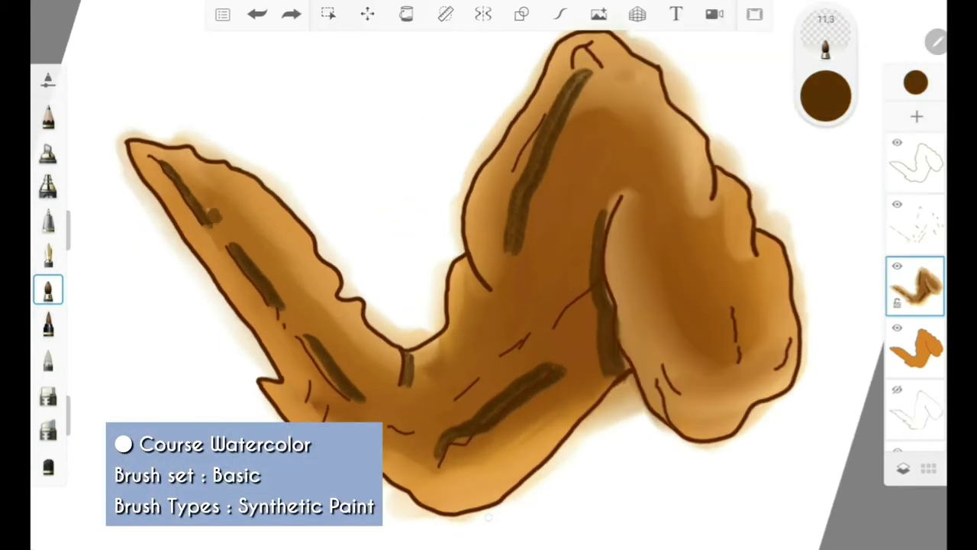
drag(171, 168, 279, 305)
drag(335, 378, 397, 413)
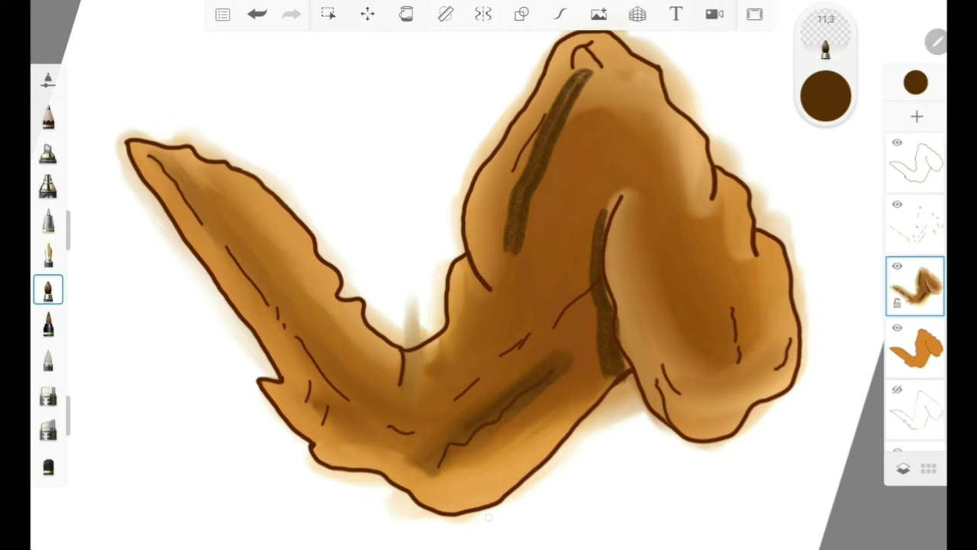
Step: Blend away the dark vertical streak and the upper wing's dark streak into the brown
mouse_move(611, 200)
mouse_down()
mouse_move(601, 306)
mouse_move(620, 389)
mouse_up()
drag(598, 290, 593, 397)
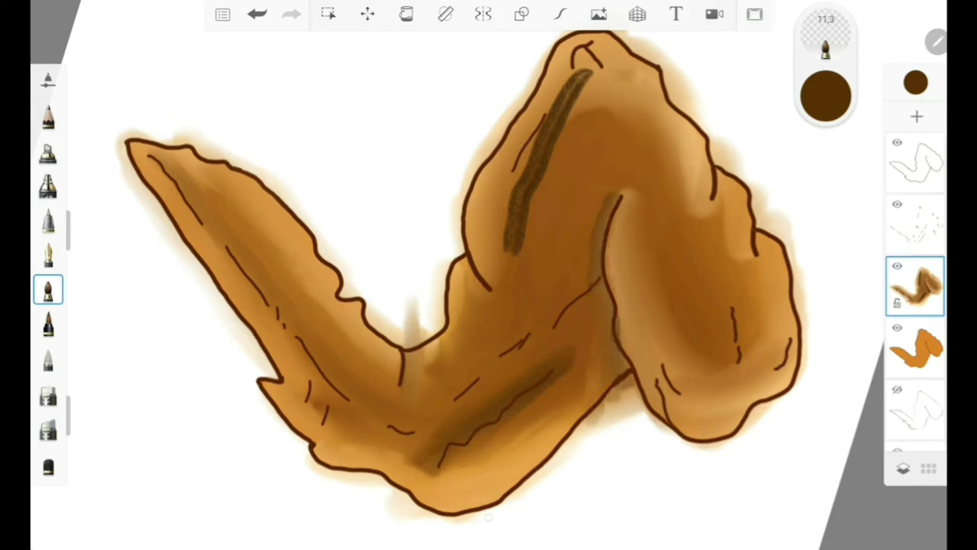
mouse_move(588, 69)
mouse_down()
mouse_move(508, 252)
mouse_move(534, 175)
mouse_up()
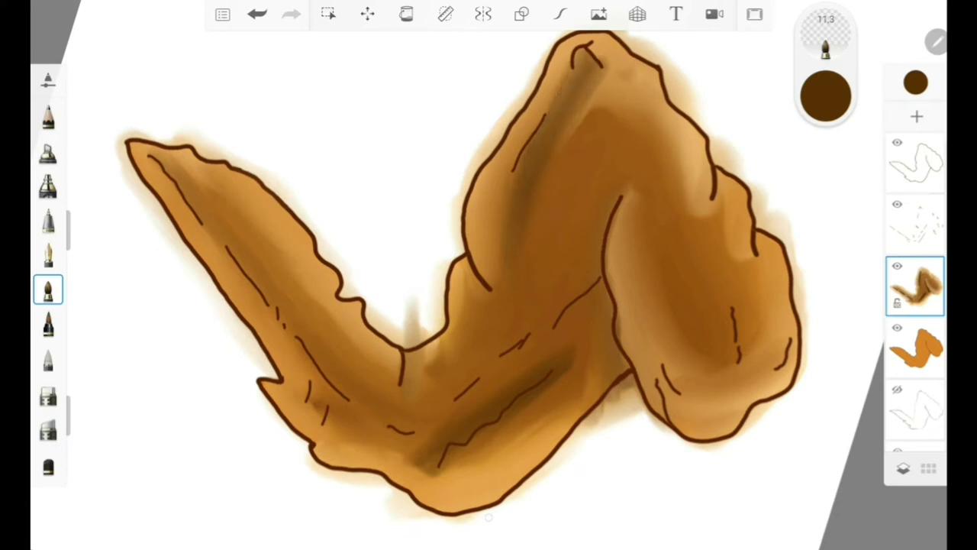
drag(611, 84, 508, 267)
drag(596, 54, 556, 138)
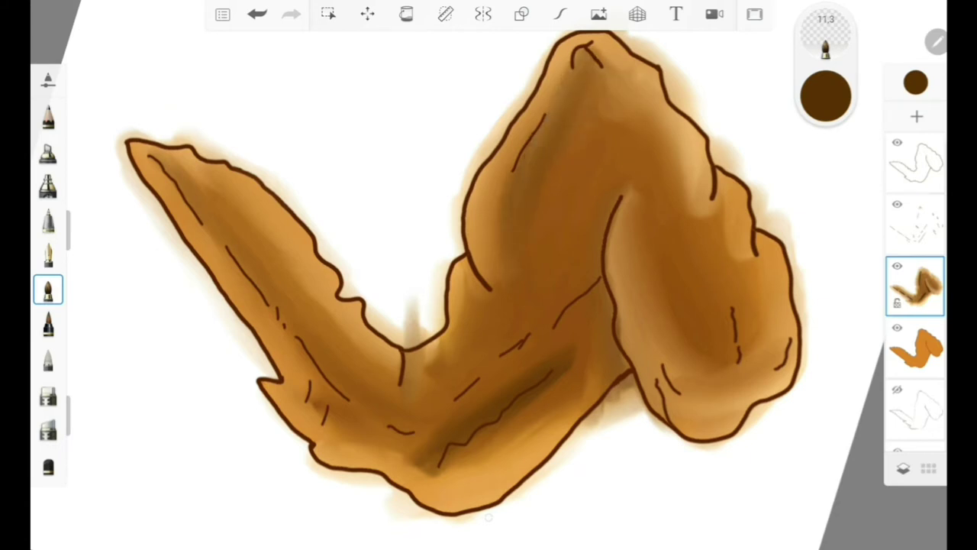
Step: Pick a lighter orange-brown and blend the lower forearm and inner contour shading smoother
click(826, 96)
click(711, 179)
click(826, 96)
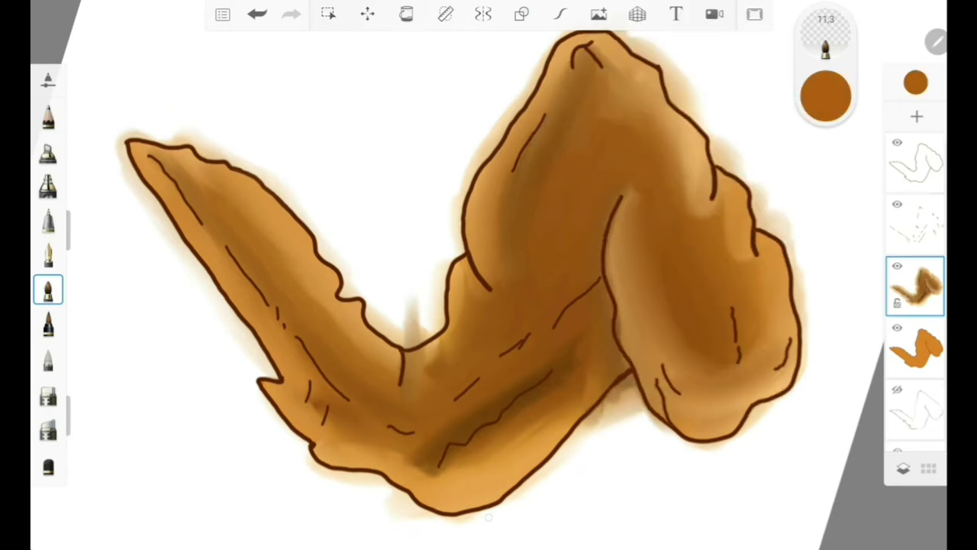
drag(584, 386, 450, 466)
drag(511, 462, 389, 454)
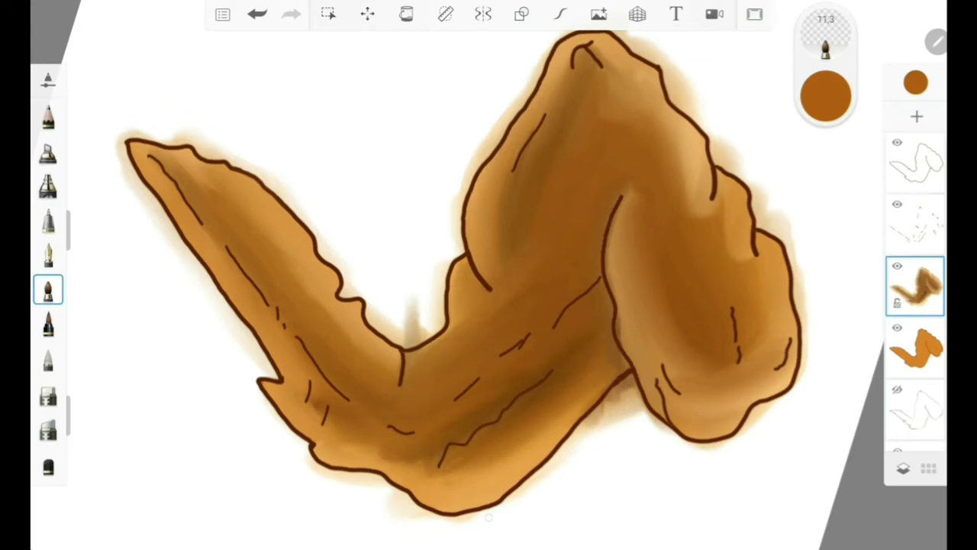
drag(714, 183, 746, 256)
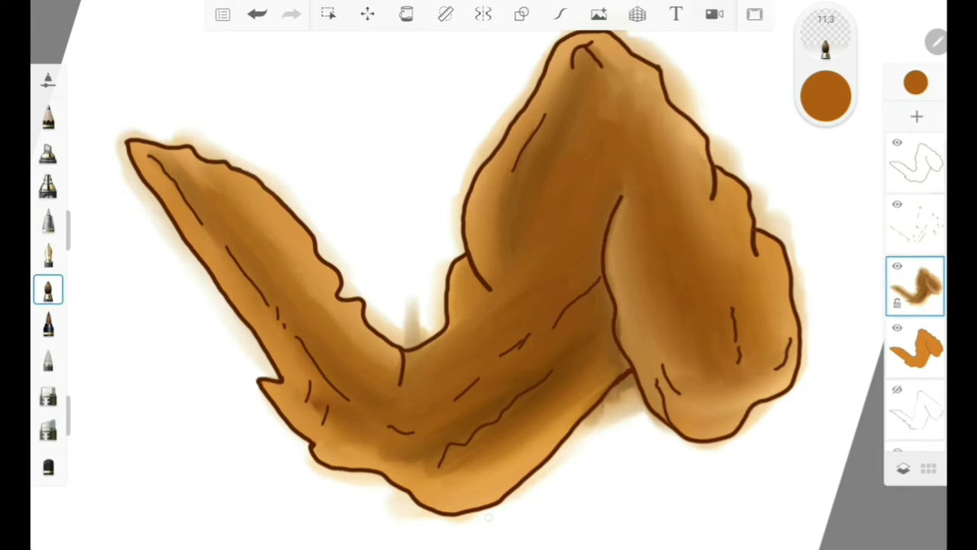
Step: Switch to a hard-edged pen with a transparent colour for erasing
click(488, 516)
click(48, 222)
scroll(488, 275, up, 5)
Step: Zoom in on the left tip, set brush size 6.0, and erase glow along the left outline
drag(76, 229, 76, 176)
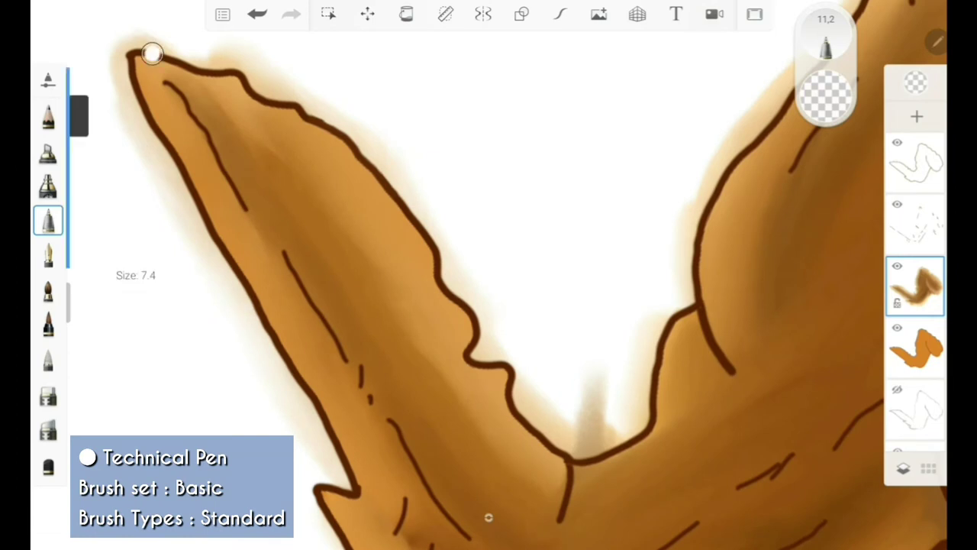
drag(79, 116, 79, 127)
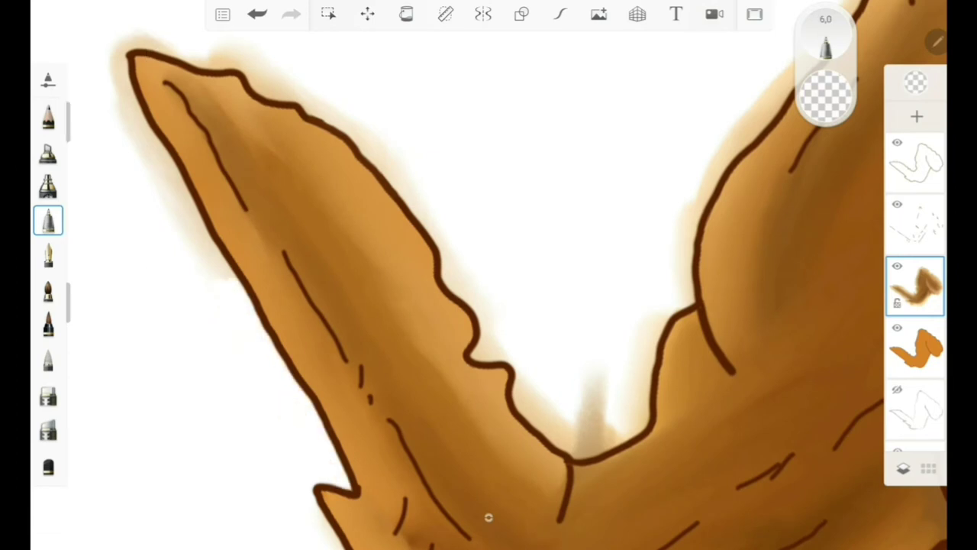
drag(225, 279, 144, 154)
drag(122, 103, 197, 223)
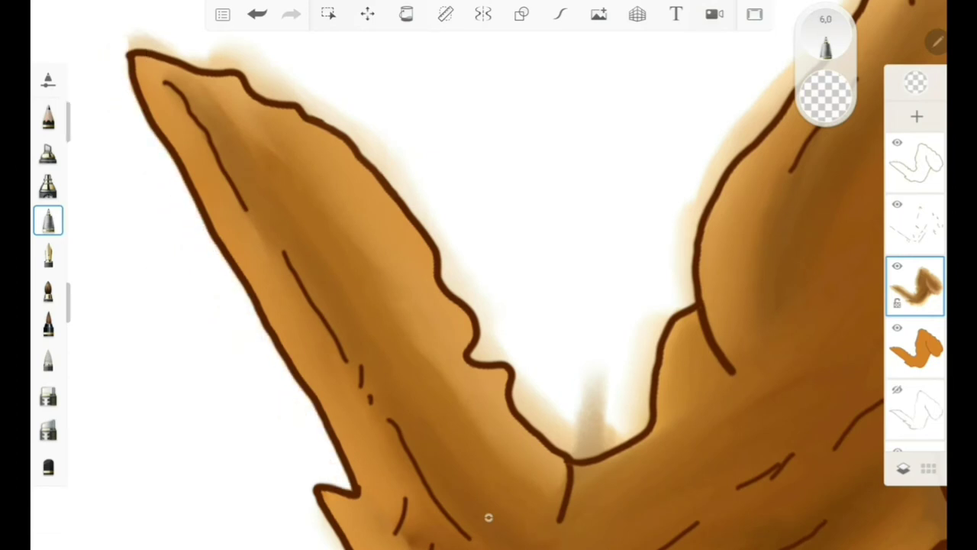
Step: Erase the glow above the left part's upper edge and the brown smudge in the gap
scroll(488, 275, down, 3)
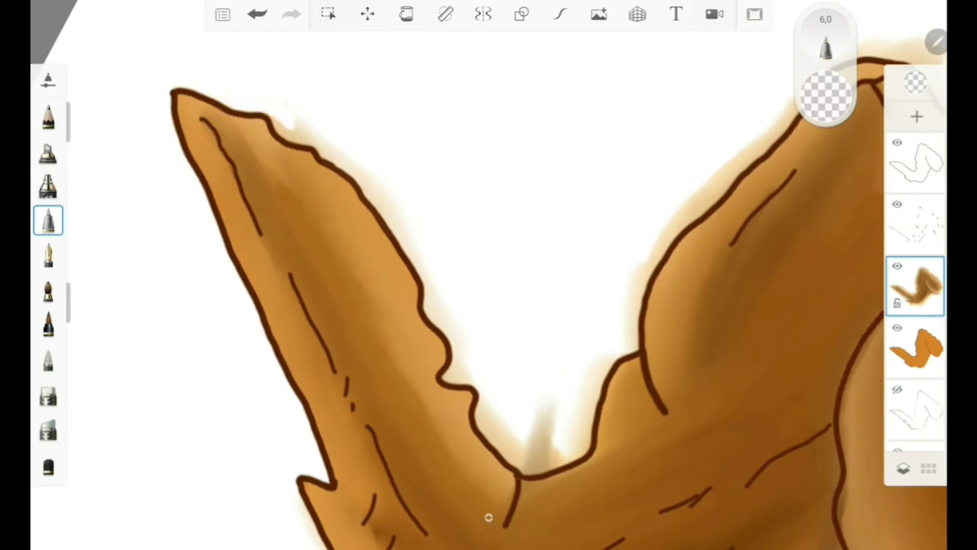
drag(319, 151, 391, 208)
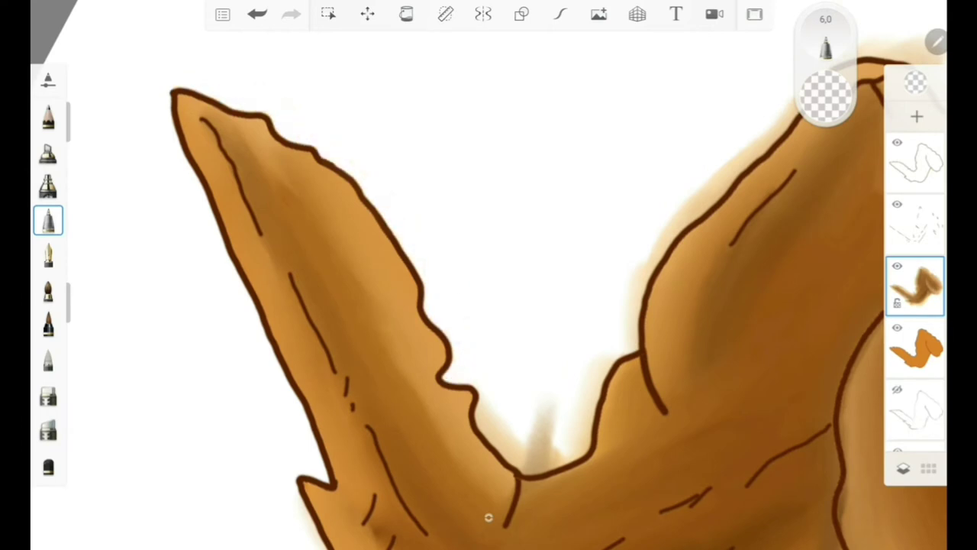
mouse_move(481, 400)
mouse_down()
mouse_move(519, 462)
mouse_move(539, 469)
mouse_up()
mouse_move(530, 404)
mouse_down()
mouse_move(553, 465)
mouse_move(584, 461)
mouse_move(592, 363)
mouse_up()
Step: Erase the orange glow around the upper bend and down the right outline
drag(519, 306, 290, 332)
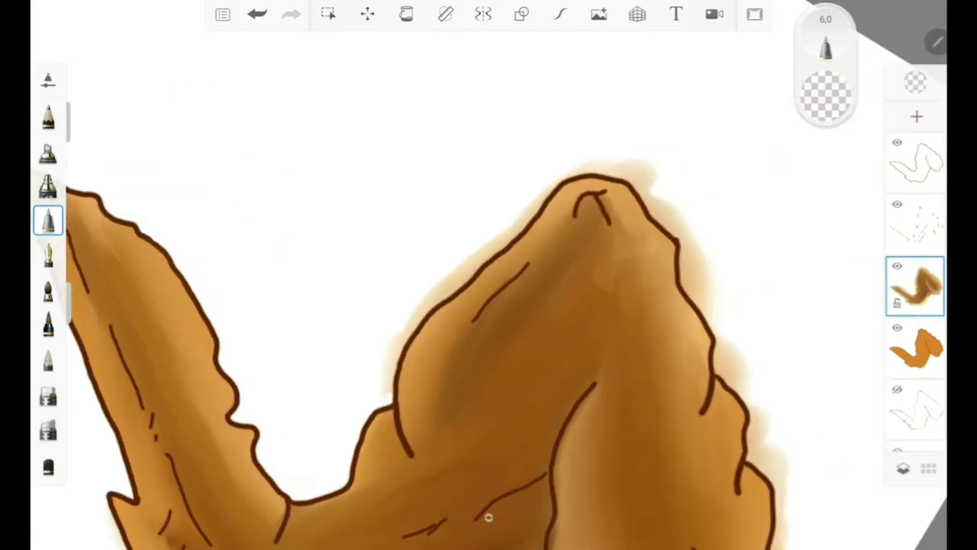
mouse_move(443, 298)
mouse_down()
mouse_move(549, 191)
mouse_move(634, 165)
mouse_move(659, 200)
mouse_up()
drag(534, 343, 473, 321)
drag(535, 305, 320, 214)
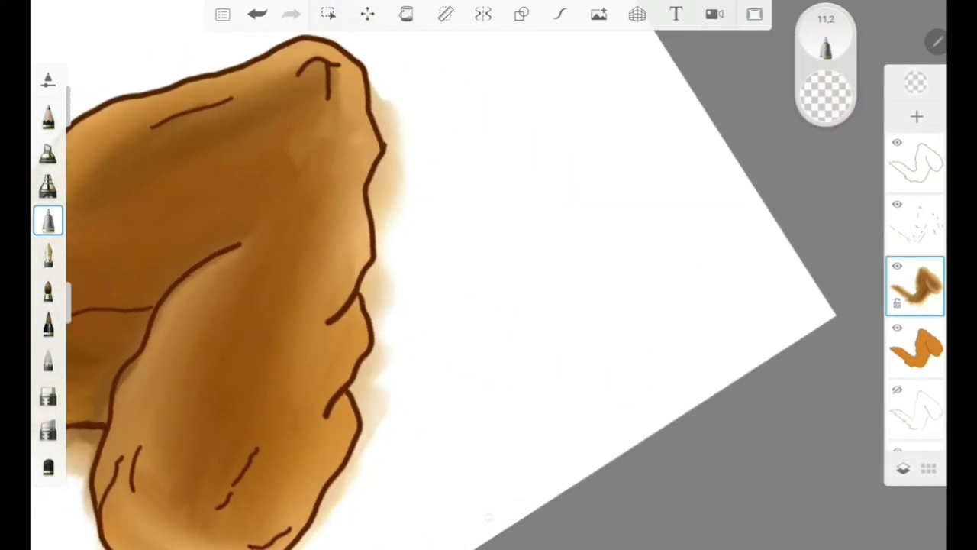
mouse_move(386, 84)
mouse_down()
mouse_move(394, 191)
mouse_move(367, 405)
mouse_move(374, 443)
mouse_up()
drag(535, 344, 427, 153)
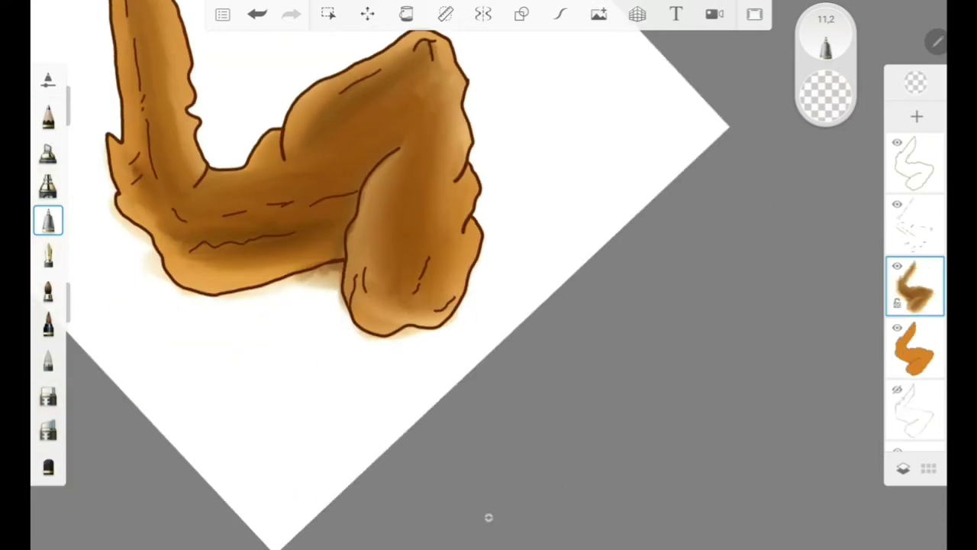
Step: Erase the glow under and along the lower lobe's outline
mouse_move(534, 344)
mouse_down()
mouse_move(427, 191)
mouse_move(298, 274)
mouse_up()
key(ctrl+z)
drag(382, 306, 573, 290)
mouse_move(328, 343)
mouse_down()
mouse_move(450, 221)
mouse_move(488, 161)
mouse_move(500, 225)
mouse_move(561, 238)
mouse_up()
Step: With brush sizes 3.0 then 4.6, erase glow under the bottom and lower-right outlines
drag(68, 107, 67, 149)
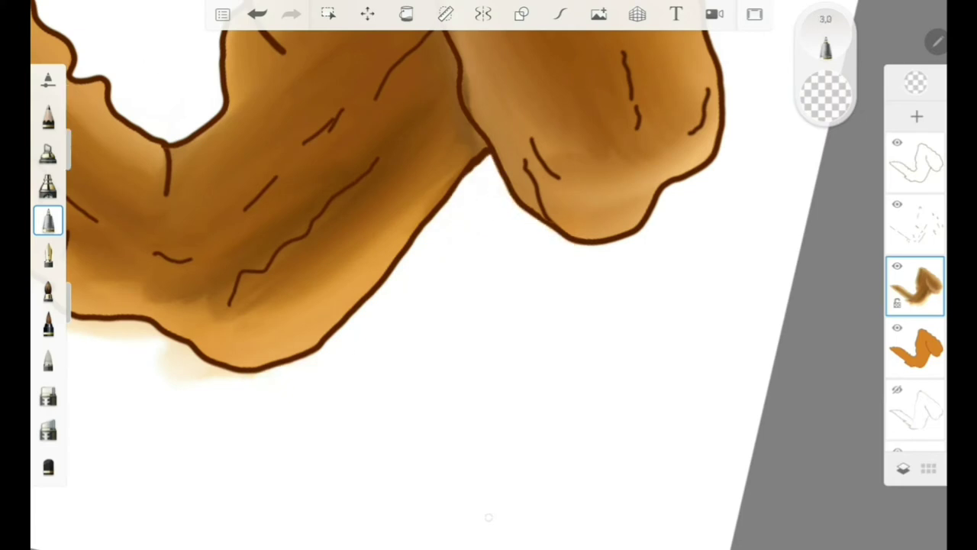
mouse_move(458, 306)
mouse_down()
mouse_move(382, 229)
mouse_move(344, 267)
mouse_up()
drag(68, 152, 68, 137)
drag(252, 366, 305, 344)
drag(214, 358, 313, 367)
drag(126, 377, 187, 370)
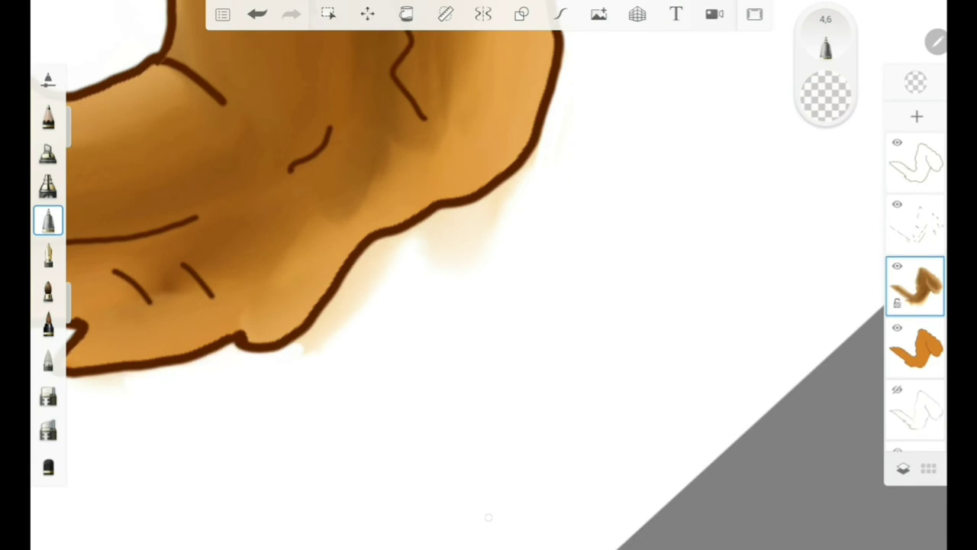
mouse_move(321, 336)
mouse_down()
mouse_move(359, 282)
mouse_move(427, 222)
mouse_move(527, 160)
mouse_up()
Step: Enlarge the brush to 17.6, clear remaining lower-right glow, and restore the upright full view
drag(68, 145, 67, 115)
drag(427, 260, 504, 203)
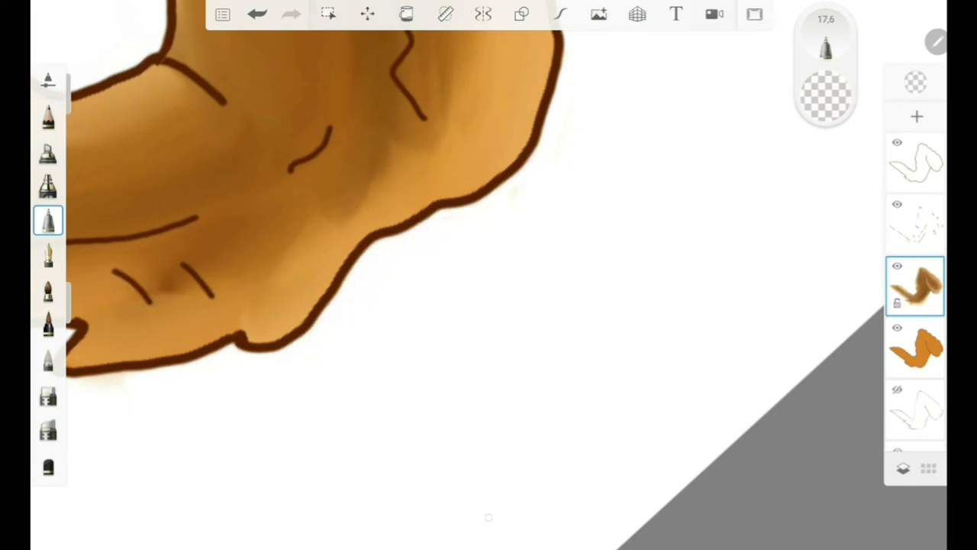
mouse_move(382, 267)
mouse_down()
mouse_move(344, 229)
mouse_move(458, 191)
mouse_up()
mouse_move(458, 267)
mouse_down()
mouse_move(488, 229)
mouse_move(458, 267)
mouse_up()
click(825, 95)
Step: Sample a colour from the wing, adjust it to dark brown, and use the inking brush
click(491, 239)
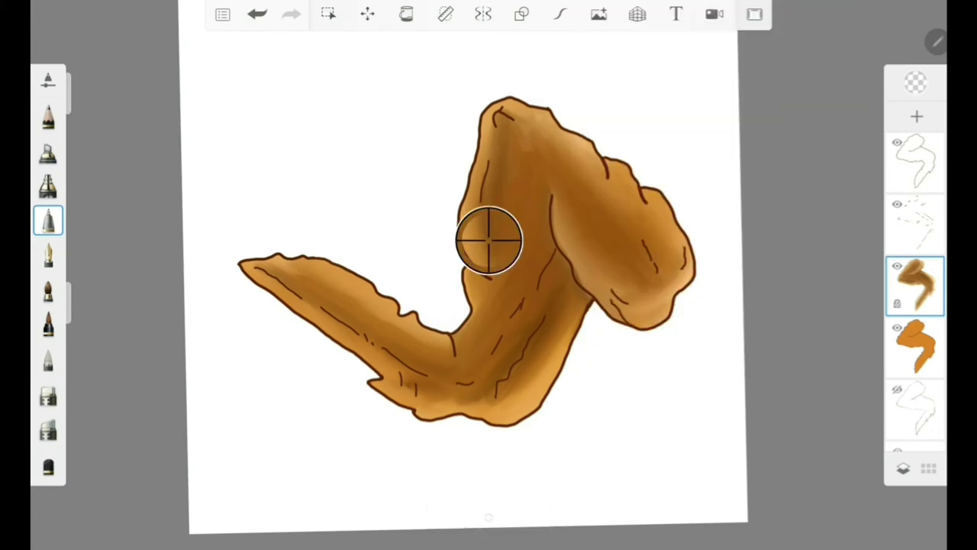
drag(726, 102, 744, 120)
mouse_move(708, 157)
mouse_down()
mouse_move(718, 193)
mouse_move(713, 163)
mouse_up()
click(47, 325)
Step: Shift the colour to yellow, set size 59.4, and paint highlights on the upper, right, lower and left sections
click(826, 95)
drag(741, 120, 691, 92)
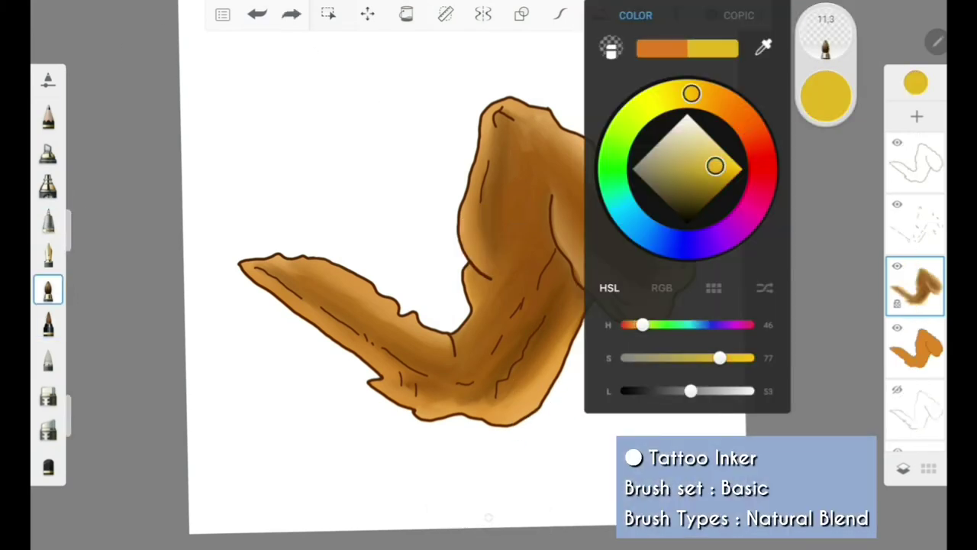
click(826, 95)
drag(80, 115, 80, 166)
click(581, 231)
drag(582, 230, 667, 285)
drag(505, 136, 496, 253)
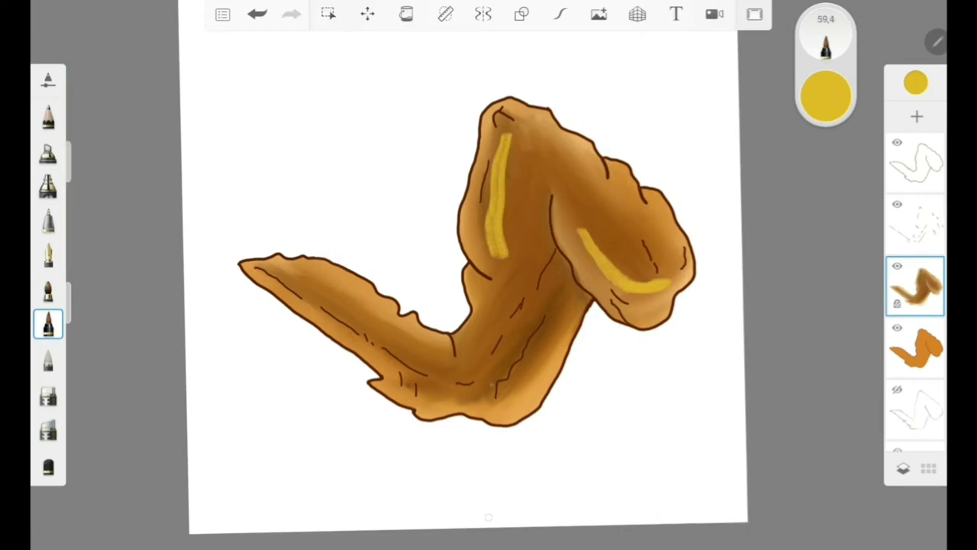
drag(452, 393, 563, 311)
drag(309, 297, 374, 331)
Step: Undo the left highlight and blend the lower, upper and right yellow highlights with watercolour size 22.6
click(47, 290)
drag(79, 229, 80, 152)
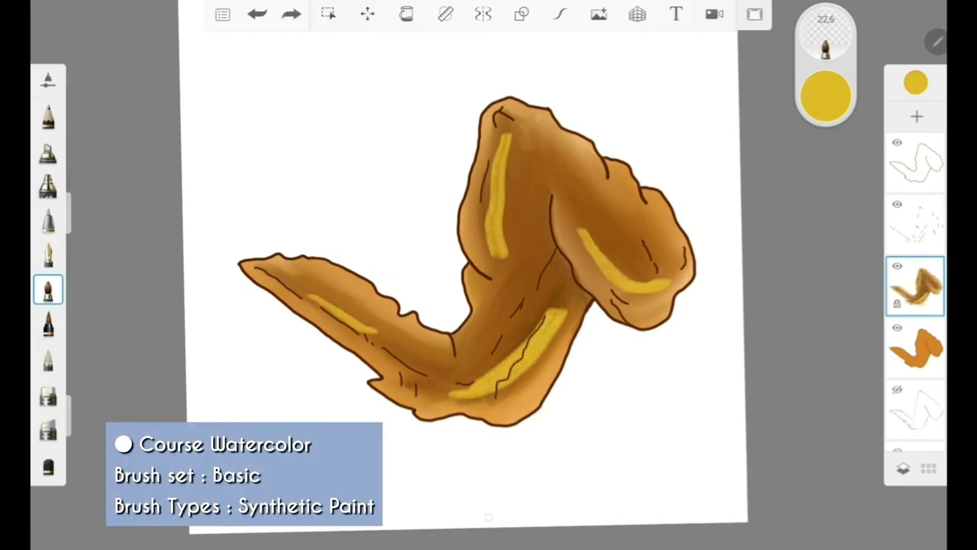
key(ctrl+z)
mouse_move(458, 393)
mouse_down()
mouse_move(412, 381)
mouse_move(565, 306)
mouse_up()
drag(477, 378, 557, 340)
mouse_move(530, 393)
mouse_down()
mouse_move(563, 296)
mouse_move(492, 377)
mouse_move(458, 394)
mouse_up()
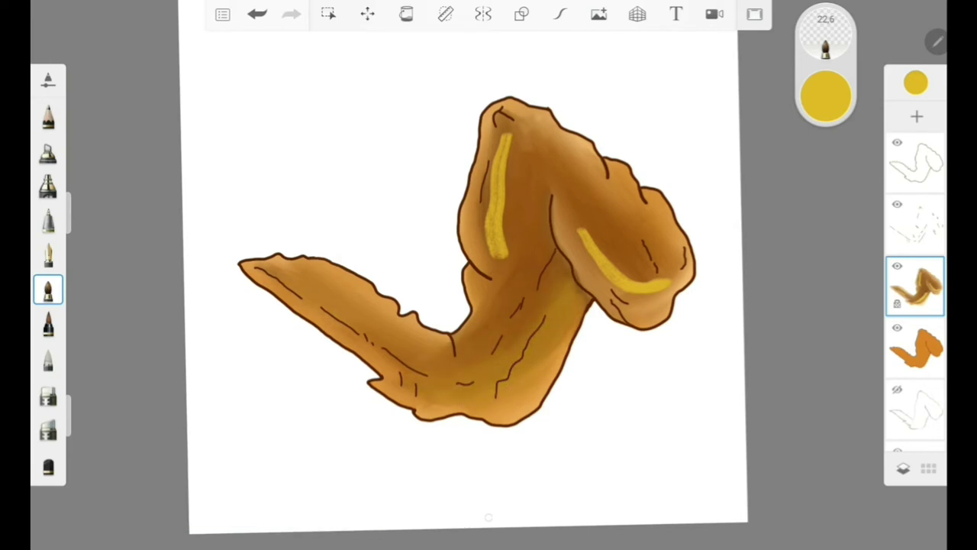
mouse_move(504, 137)
mouse_down()
mouse_move(496, 256)
mouse_move(508, 131)
mouse_up()
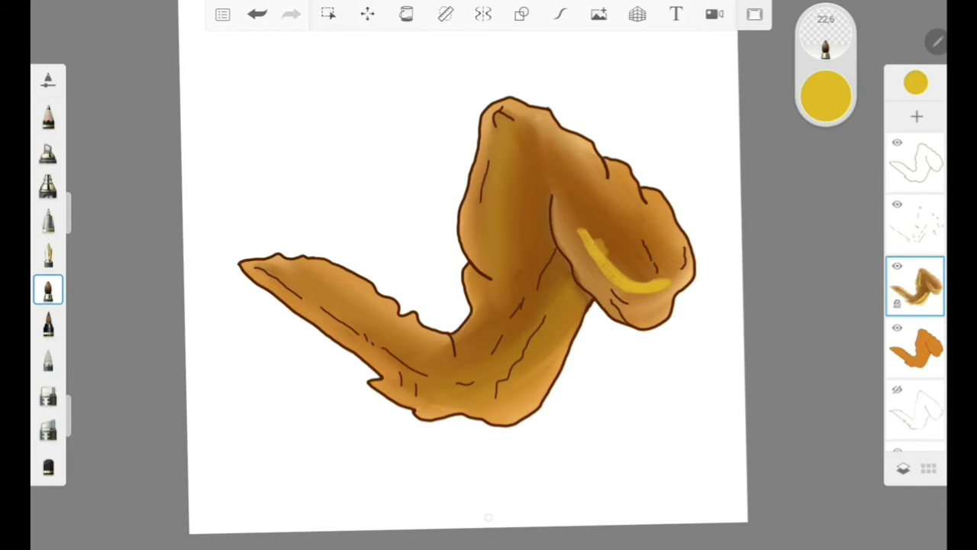
drag(580, 229, 670, 284)
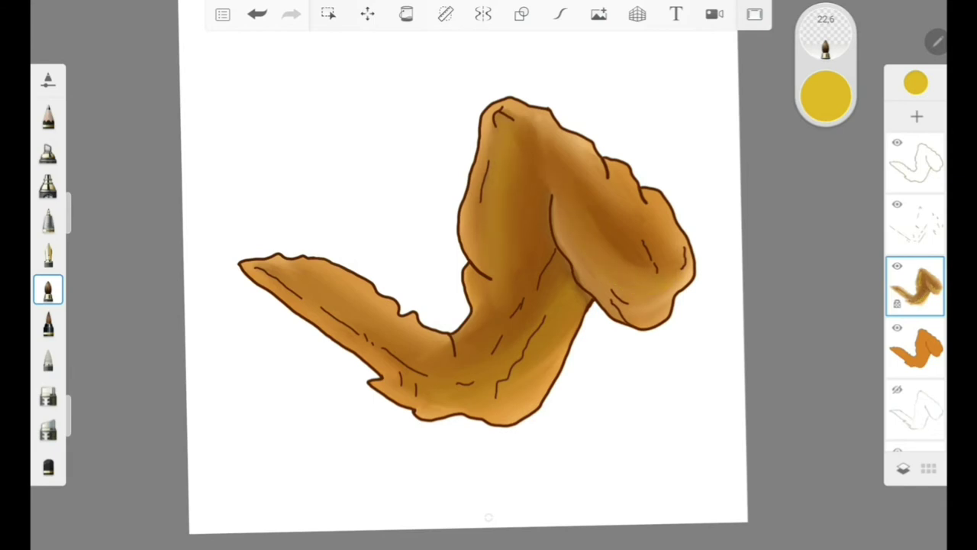
Step: Pick a brown and shade the upper wing, its top edge and beneath the right lobe
click(826, 96)
click(705, 186)
click(469, 382)
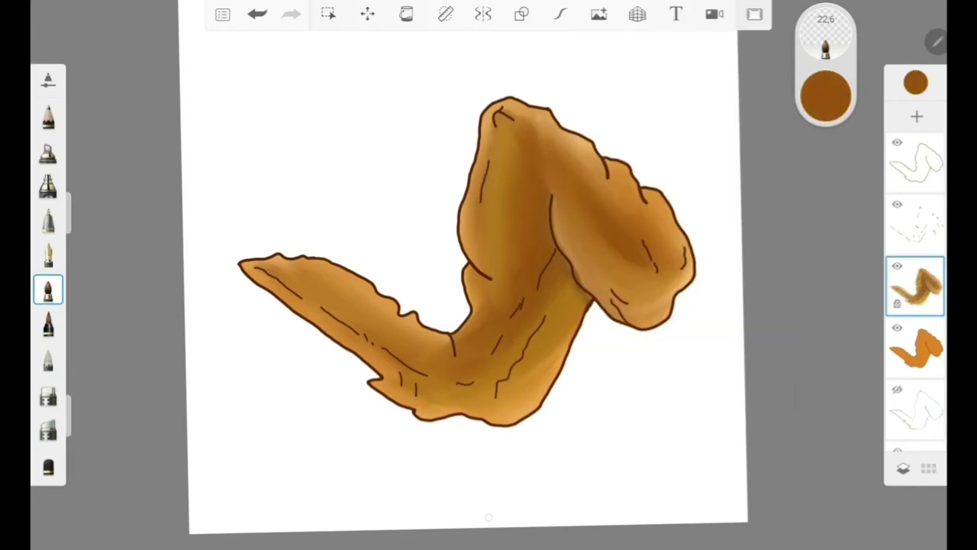
mouse_move(502, 203)
mouse_down()
mouse_move(510, 150)
mouse_move(599, 174)
mouse_up()
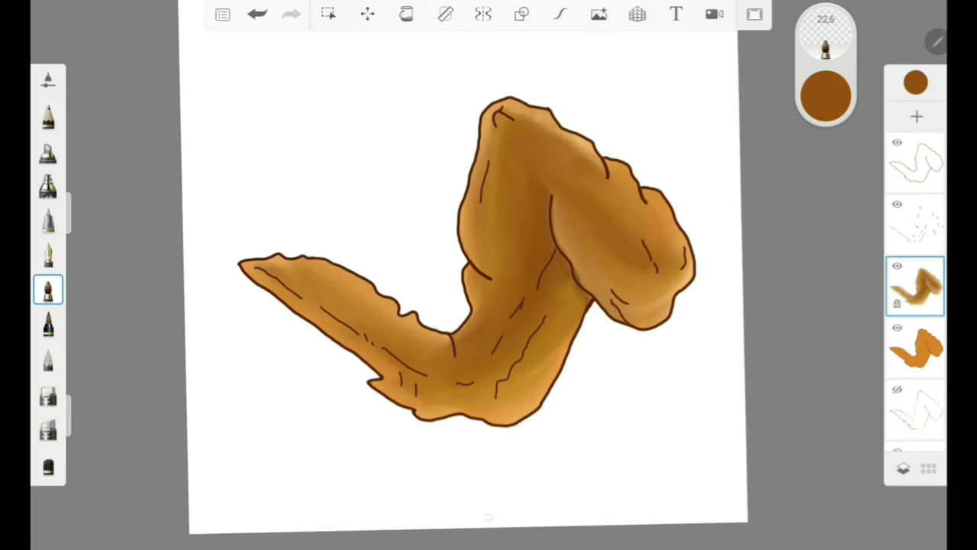
drag(504, 115, 588, 149)
mouse_move(588, 256)
mouse_down()
mouse_move(633, 309)
mouse_move(650, 311)
mouse_up()
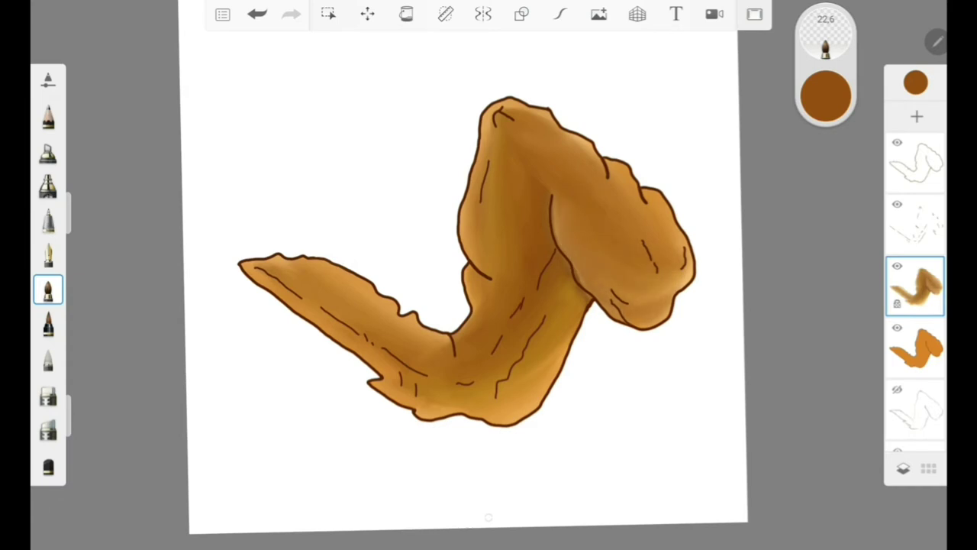
Step: Sample and lighten the wing's orange, then trace a soft inked stroke along the left inner line
click(489, 240)
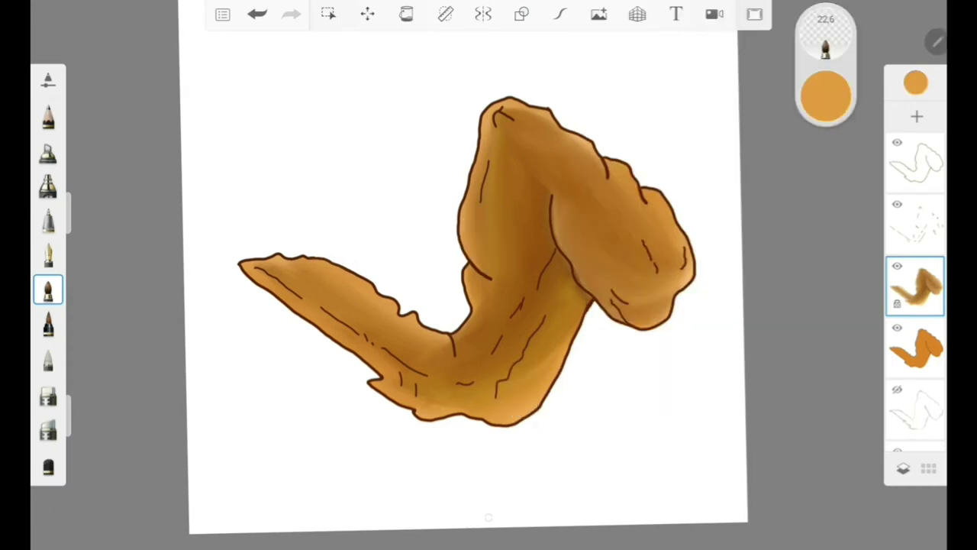
click(826, 95)
click(47, 324)
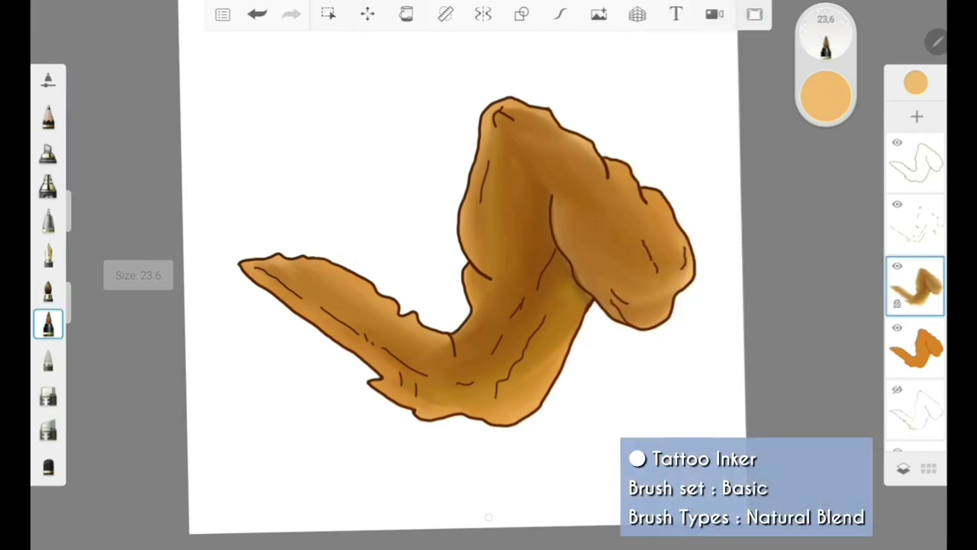
scroll(309, 325, up, 5)
drag(126, 164, 282, 366)
Step: Paint a light highlight along the upper wing's inner edge
scroll(489, 275, down, 5)
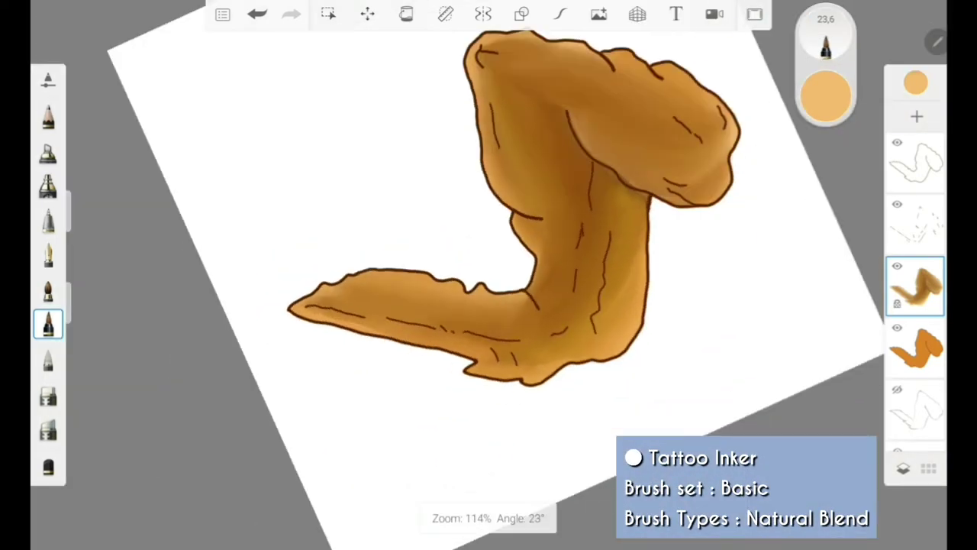
scroll(488, 275, up, 5)
scroll(488, 275, down, 5)
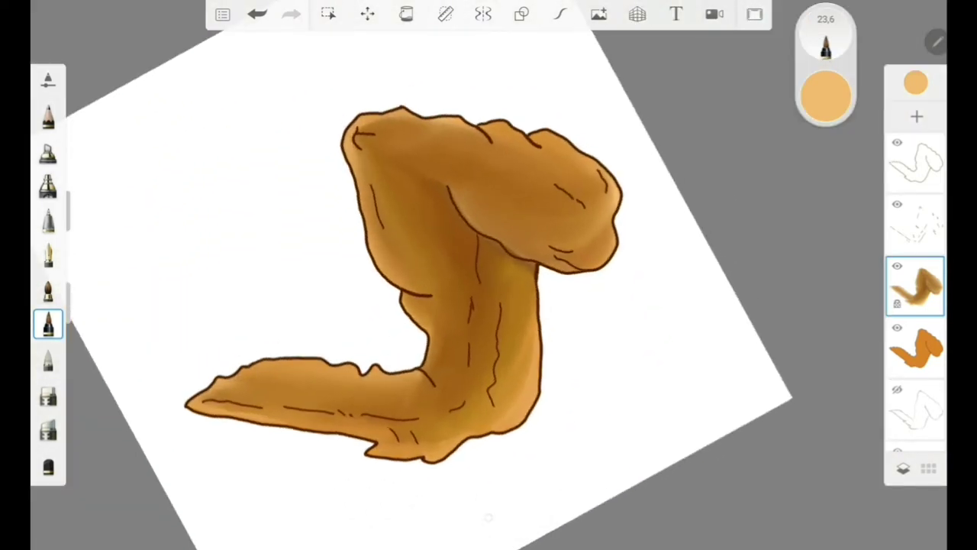
scroll(488, 275, up, 5)
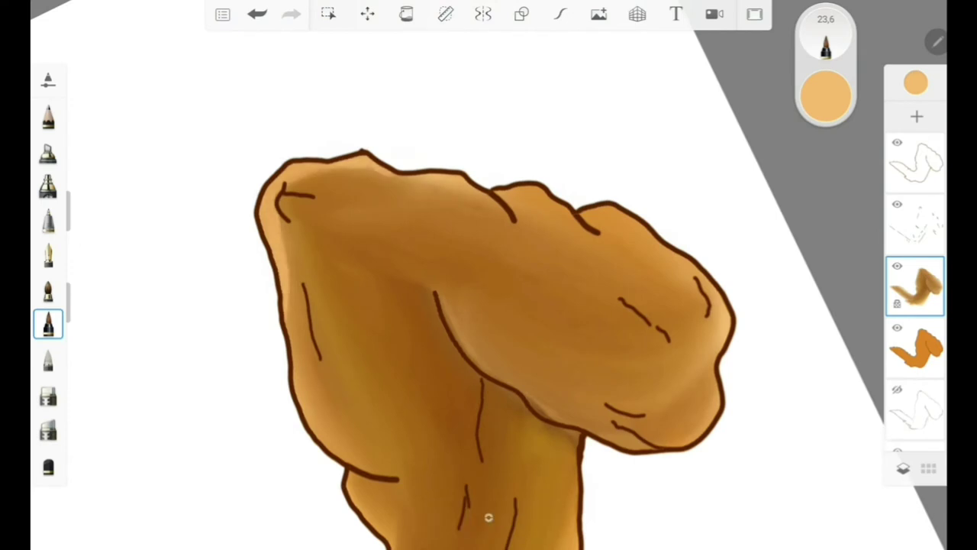
drag(489, 305, 301, 260)
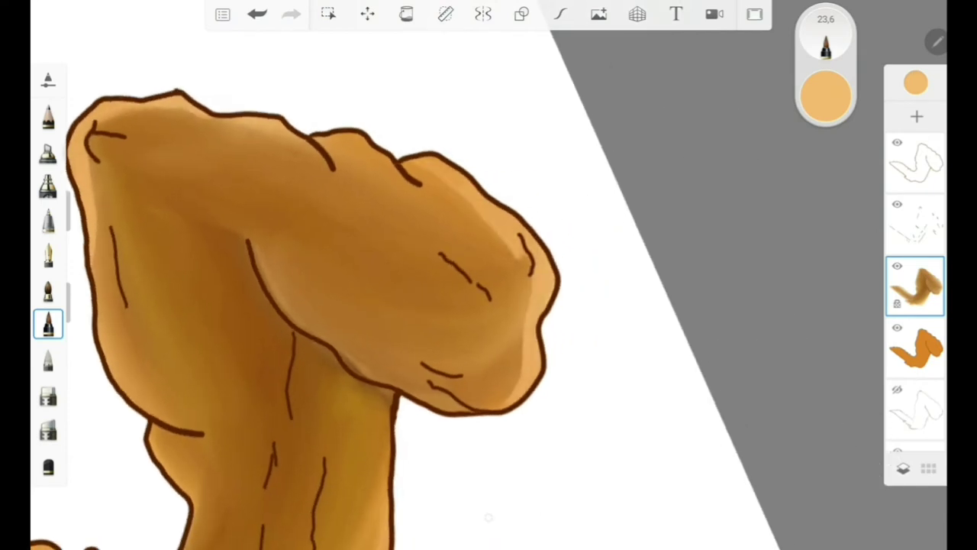
scroll(488, 275, down, 5)
scroll(488, 275, up, 3)
drag(504, 231, 540, 313)
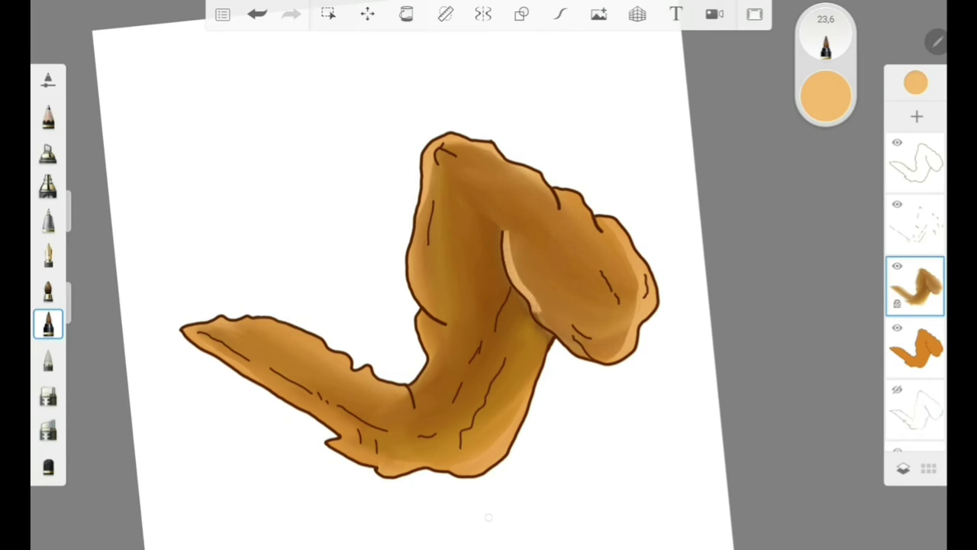
Step: Use a darker orange with a different brush to darken the light strip on the lobe's left edge
click(825, 95)
click(693, 158)
drag(503, 232, 580, 354)
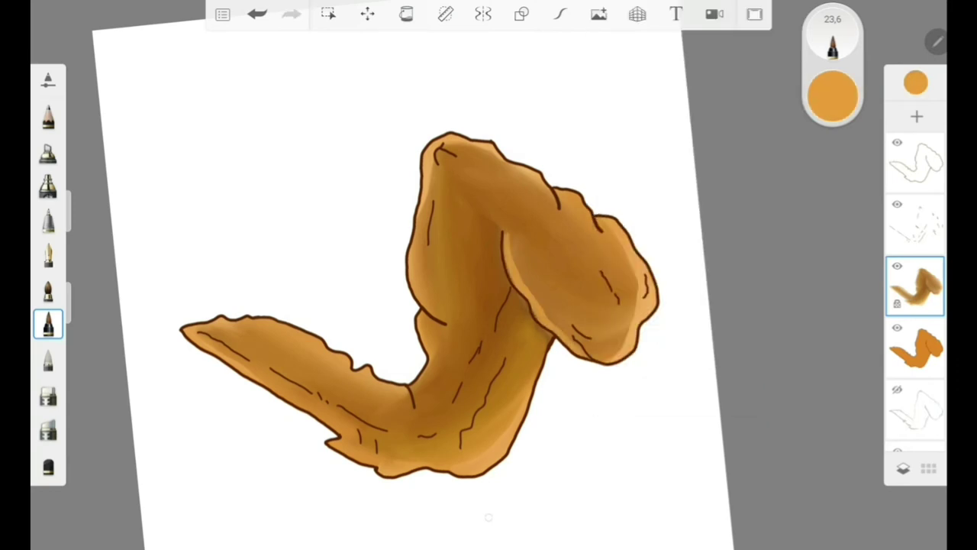
click(48, 290)
scroll(656, 274, up, 5)
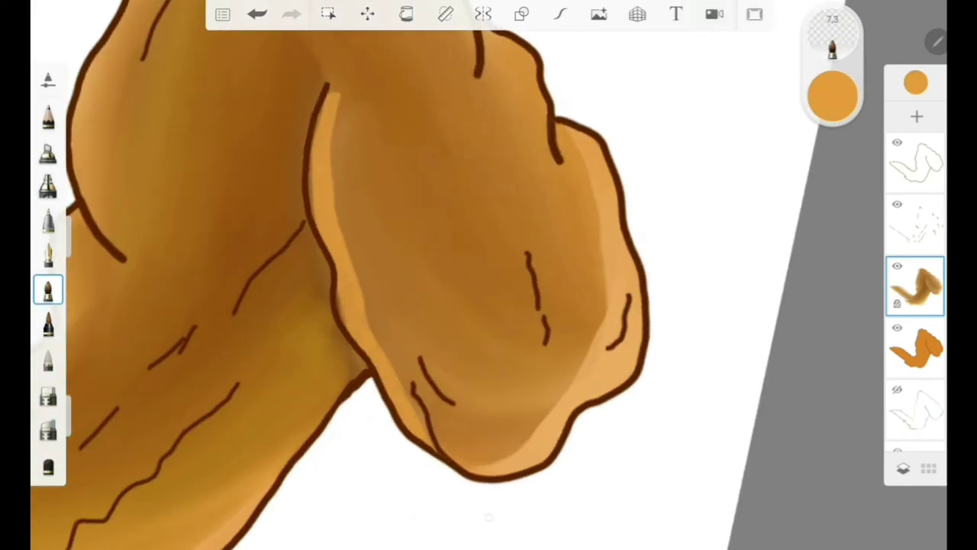
mouse_move(319, 156)
mouse_down()
mouse_move(336, 256)
mouse_move(410, 420)
mouse_up()
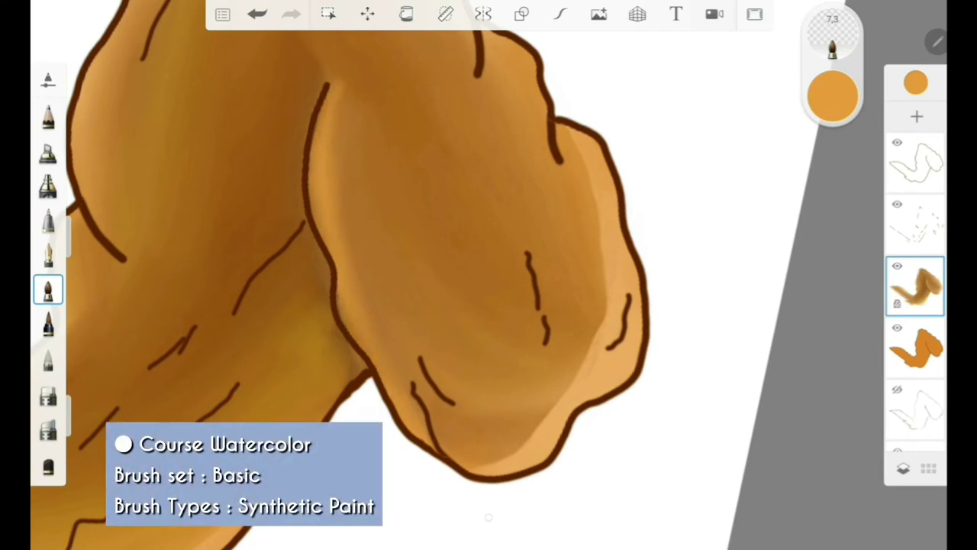
Step: Darken the shading inside the lobe's upper and lower edges, discarding a trial crease stroke
scroll(351, 275, down, 2)
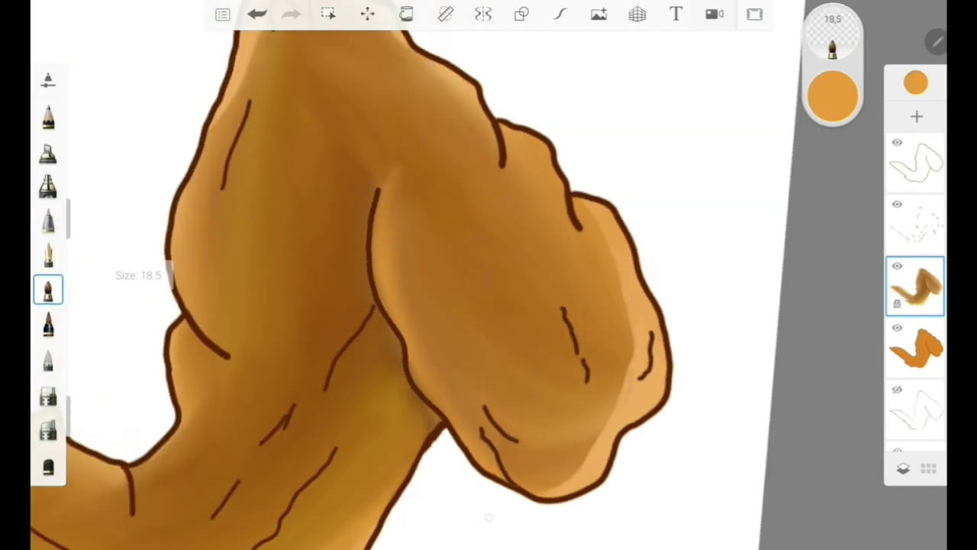
drag(374, 187, 405, 329)
click(257, 14)
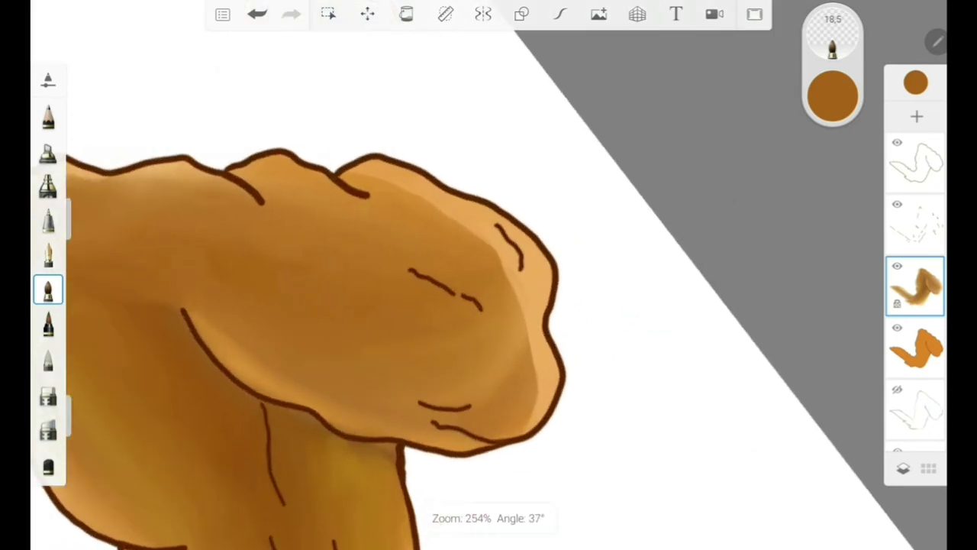
drag(183, 309, 427, 440)
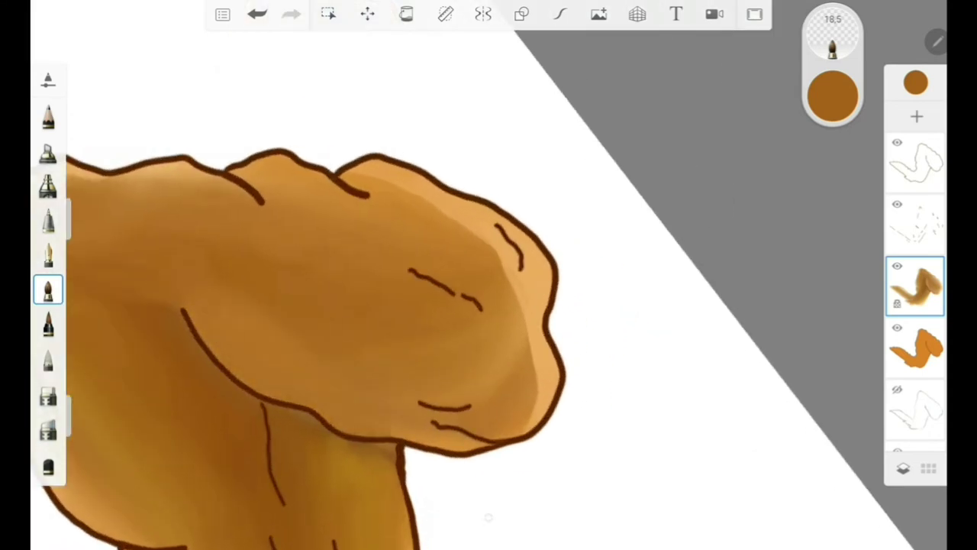
mouse_move(351, 187)
mouse_down()
mouse_move(437, 193)
mouse_move(526, 313)
mouse_move(443, 424)
mouse_up()
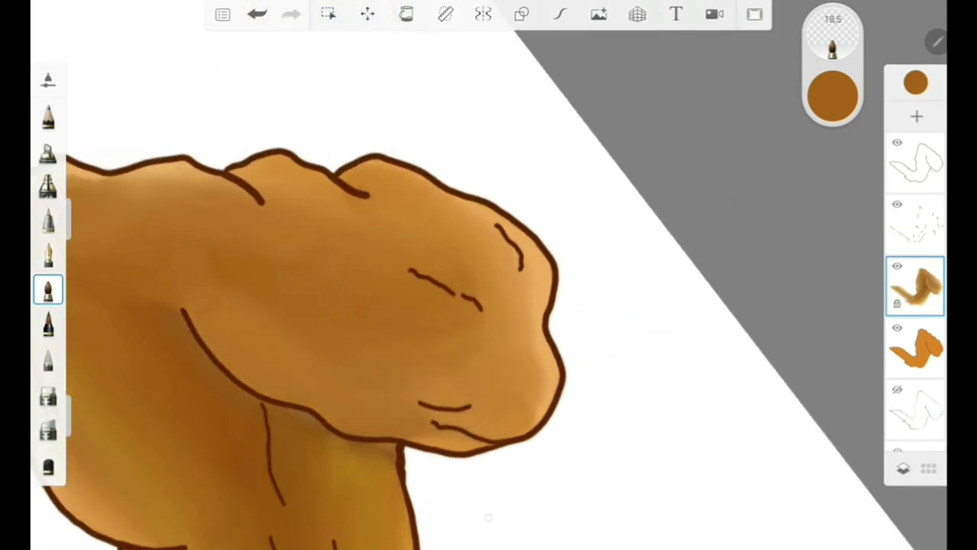
scroll(488, 275, down, 3)
Step: Paint darker brown shading along the central crease with the harder-edged inking brush
click(832, 95)
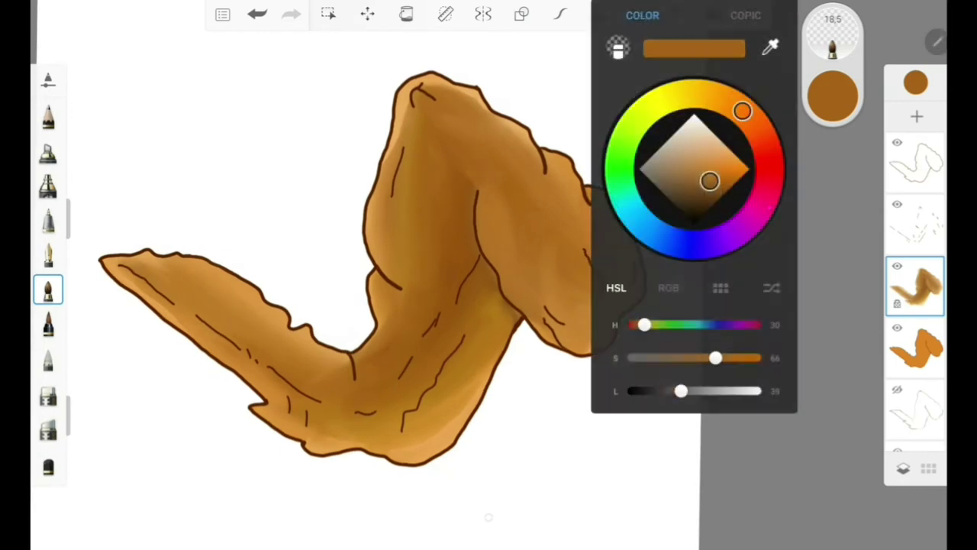
scroll(489, 274, up, 3)
click(47, 325)
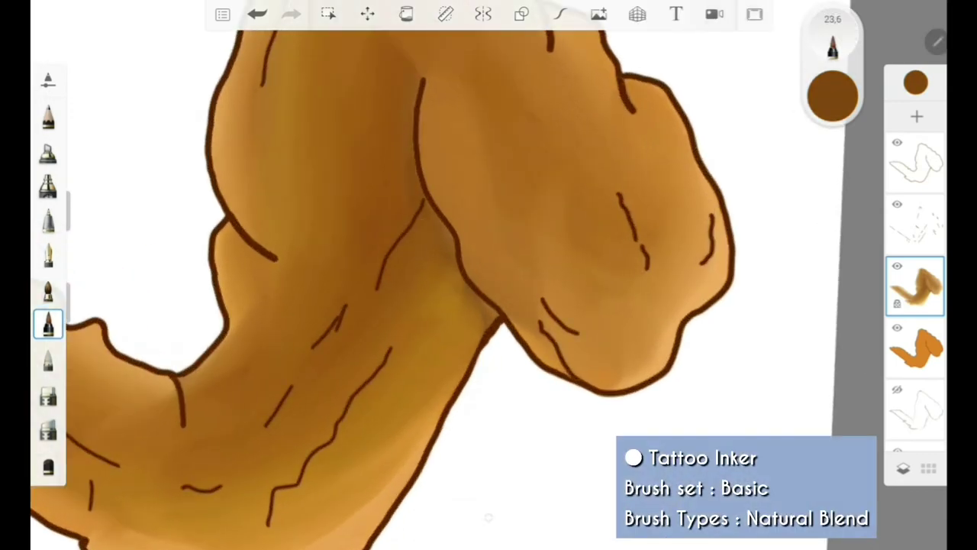
mouse_move(428, 229)
mouse_down()
mouse_move(450, 374)
mouse_move(481, 351)
mouse_up()
drag(424, 271, 450, 420)
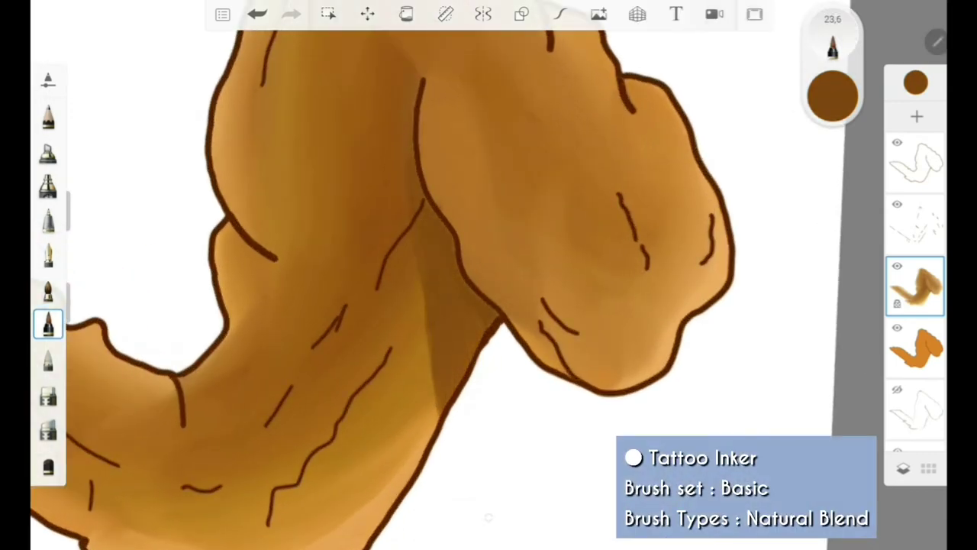
Step: Adjust the paint colour to a lighter orange-brown and return to the soft watercolour brush
click(832, 96)
click(702, 200)
click(832, 95)
mouse_move(496, 320)
mouse_down()
mouse_move(462, 294)
mouse_move(408, 187)
mouse_up()
click(832, 96)
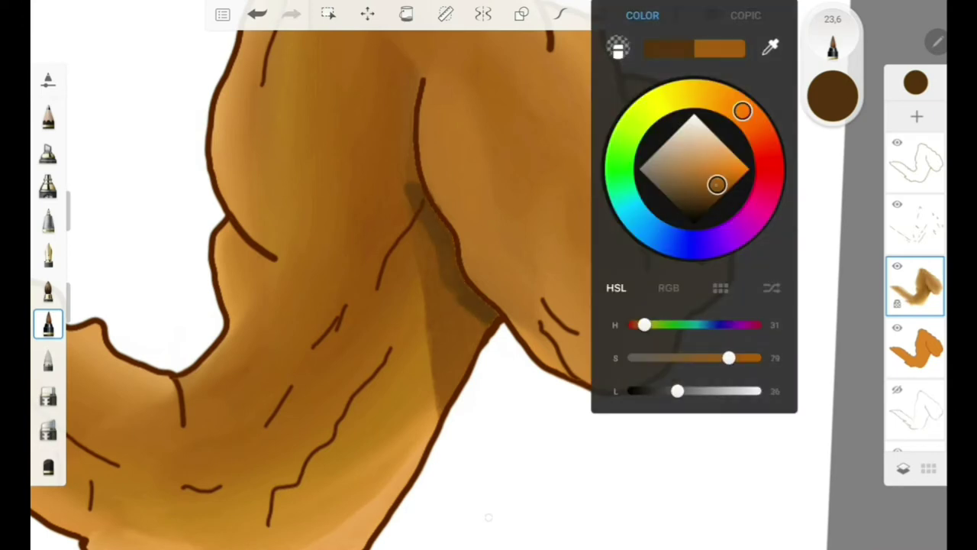
click(714, 183)
click(832, 96)
click(47, 290)
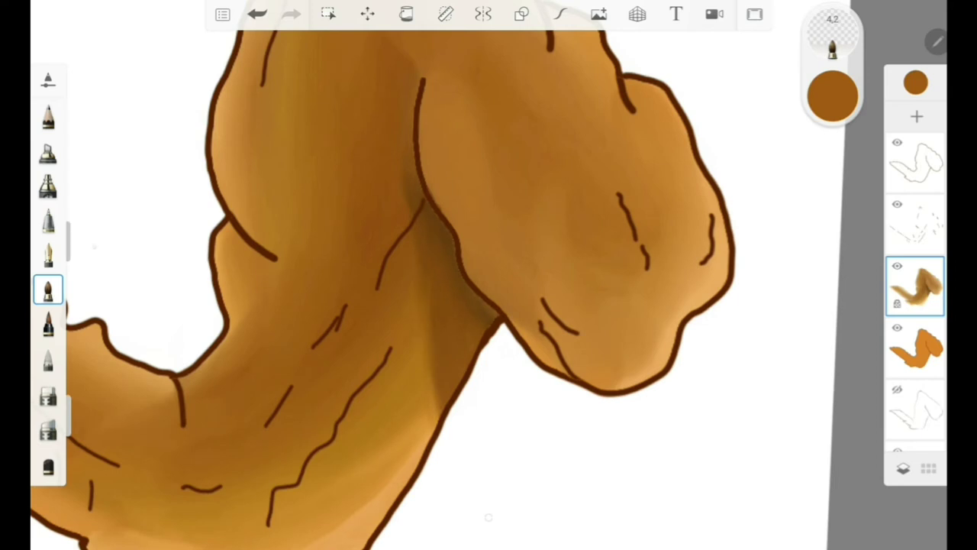
Step: With a darker brown at medium brush size, paint shading down the central crease
click(256, 13)
click(832, 95)
drag(728, 356, 649, 356)
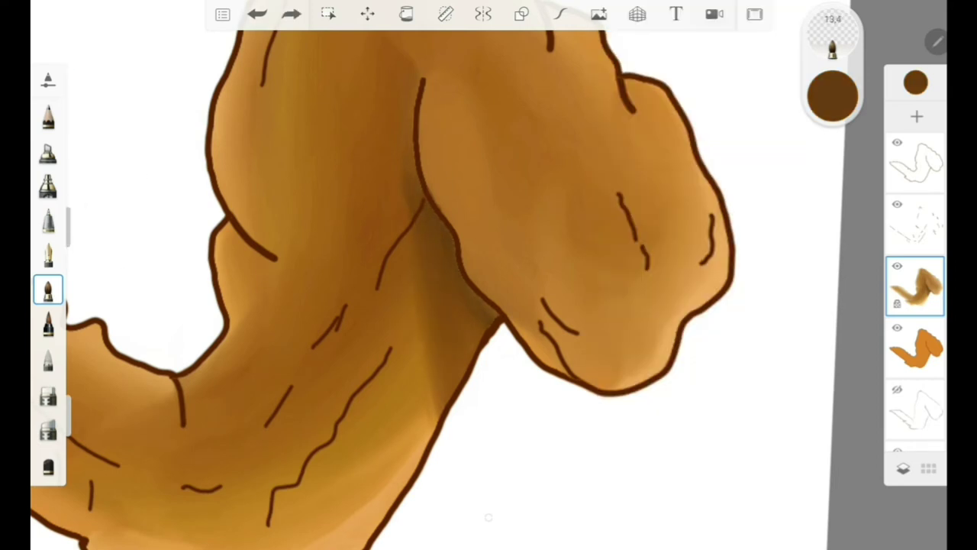
drag(427, 305, 405, 488)
mouse_move(431, 232)
mouse_down()
mouse_move(428, 351)
mouse_move(401, 488)
mouse_up()
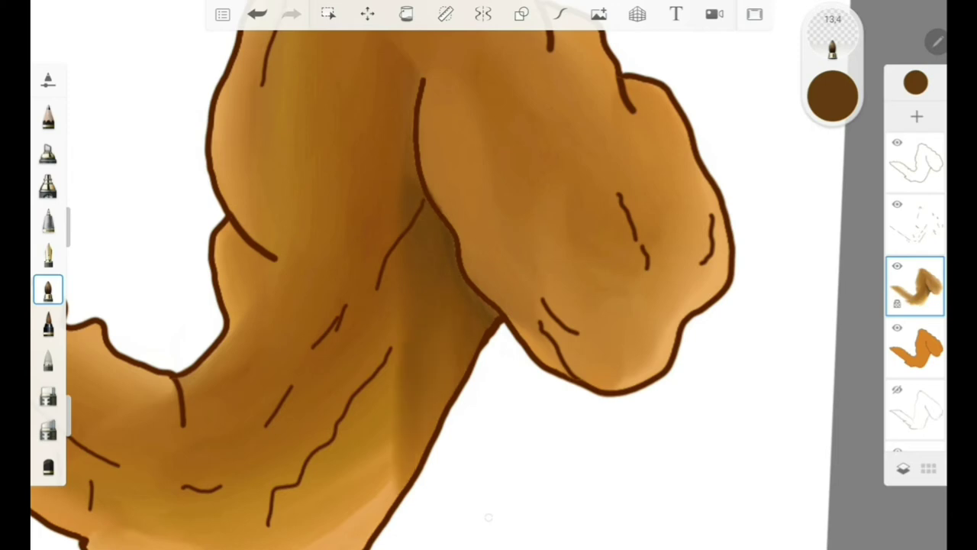
Step: Repaint the central crease in a sampled golden colour and blend it into the wing
click(256, 14)
click(832, 95)
click(767, 102)
drag(458, 290, 469, 312)
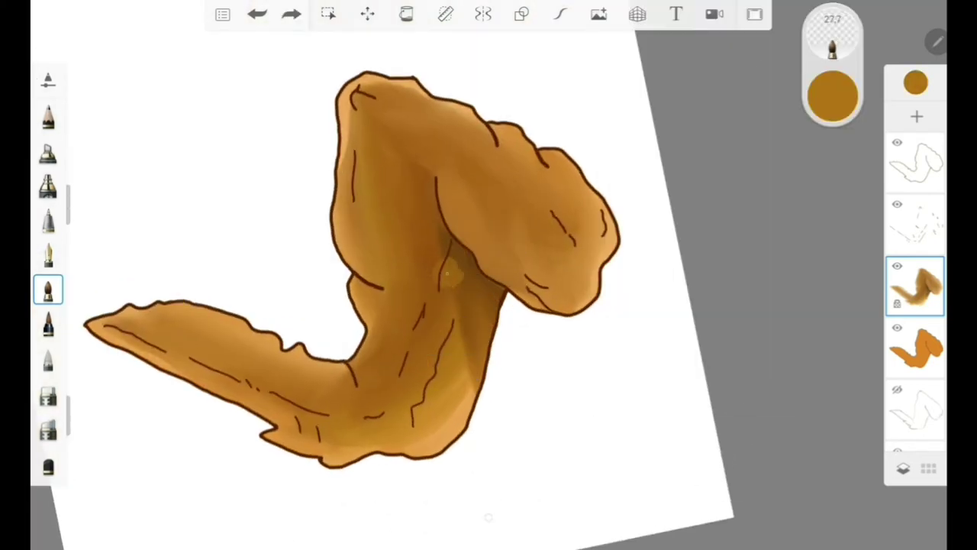
drag(454, 255, 466, 443)
drag(439, 313, 416, 450)
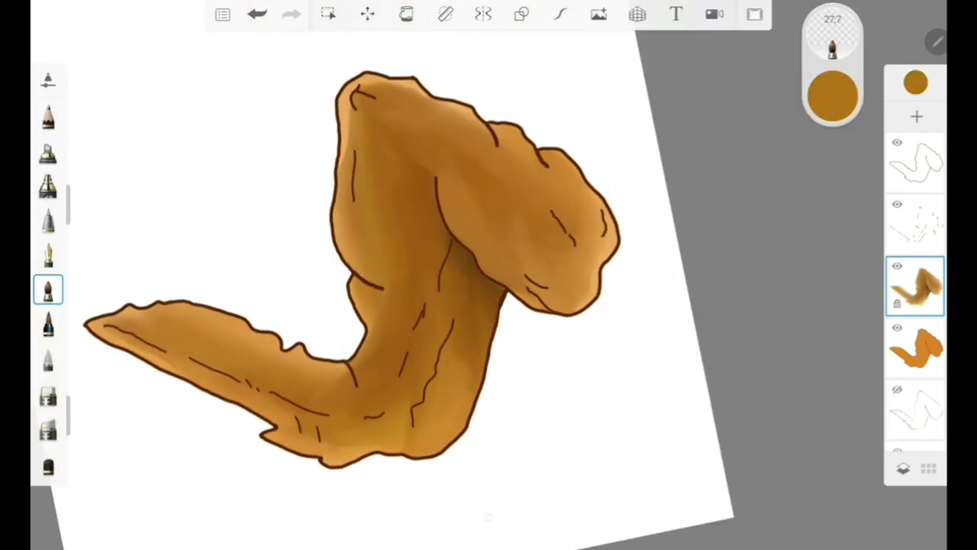
scroll(489, 275, down, 3)
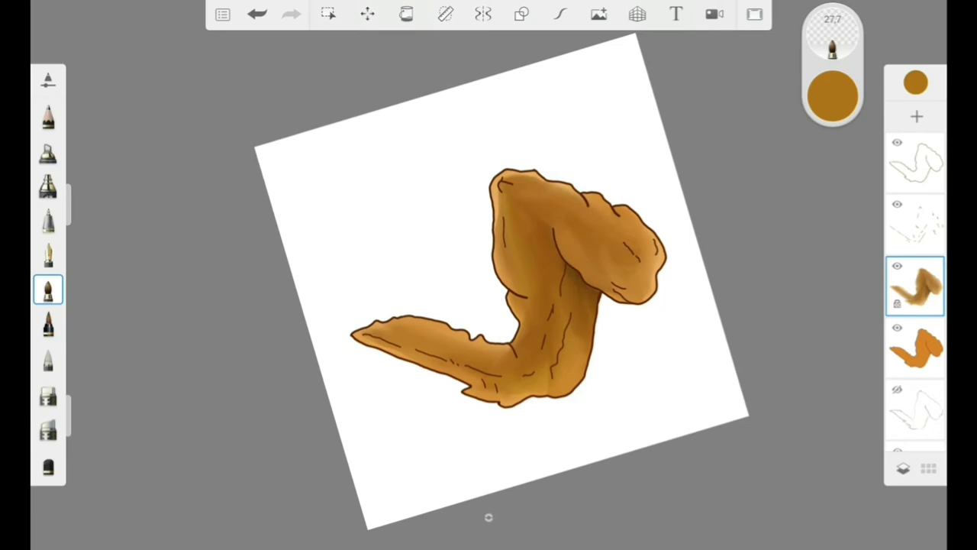
Step: Merge all the wing layers into one and hide the merged layer
click(509, 174)
scroll(488, 275, up, 5)
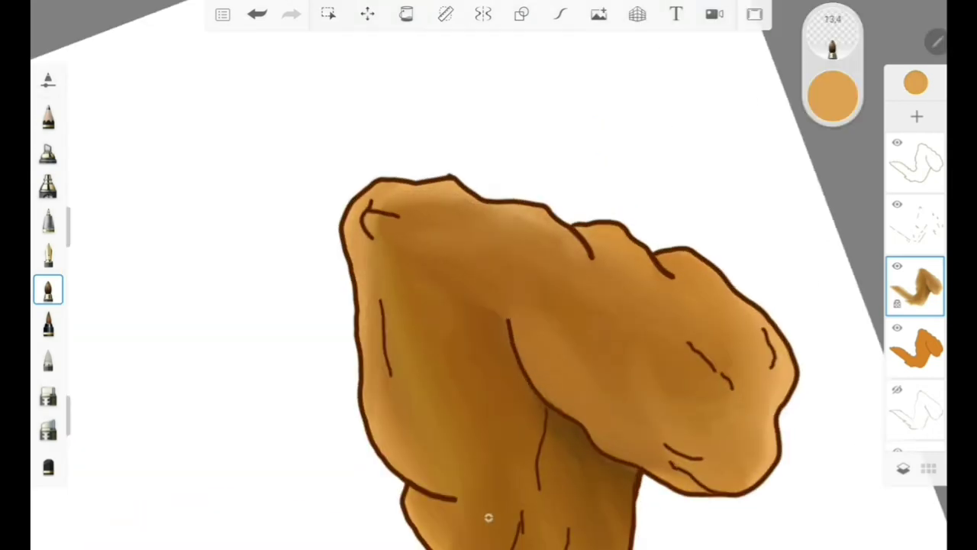
scroll(489, 306, down, 5)
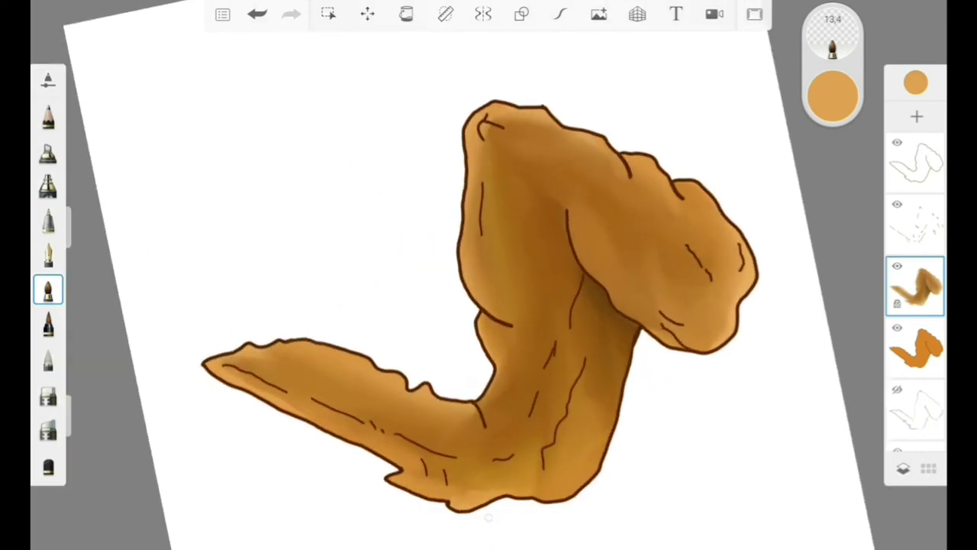
scroll(489, 290, down, 3)
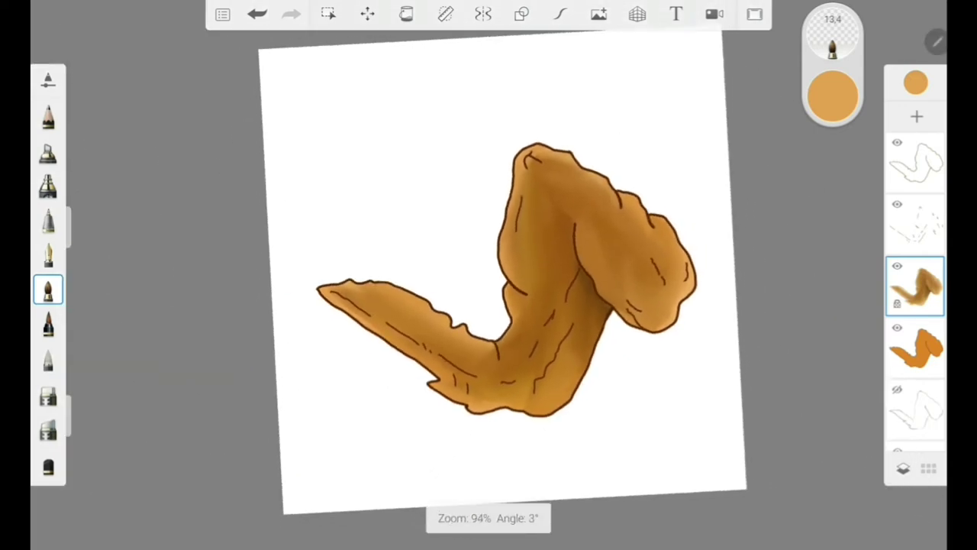
click(914, 191)
click(801, 164)
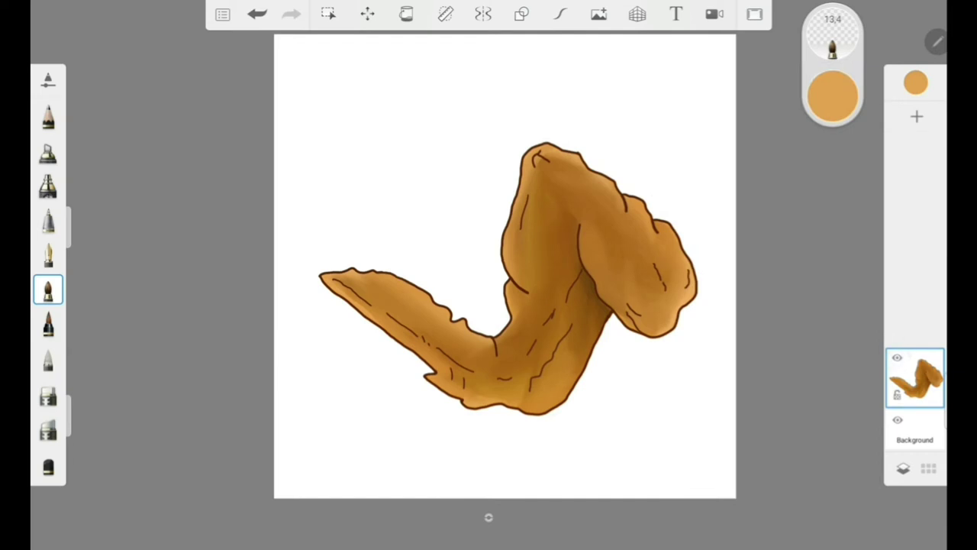
click(897, 357)
Step: On a new layer, draw a grey ellipse outline for the plate with the Technical Pen
click(917, 116)
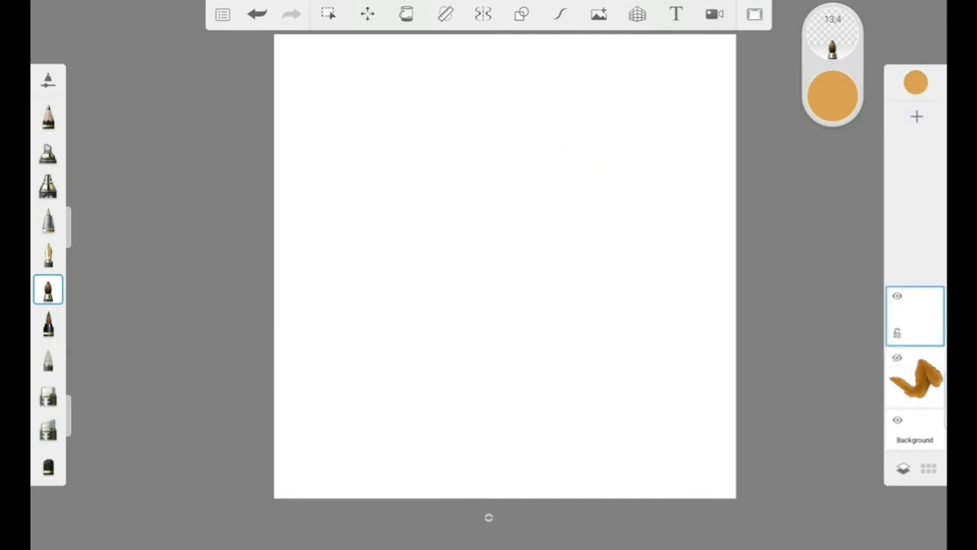
click(522, 14)
click(832, 96)
click(705, 199)
mouse_move(721, 357)
mouse_down()
mouse_move(754, 358)
mouse_move(694, 357)
mouse_up()
click(48, 220)
click(488, 49)
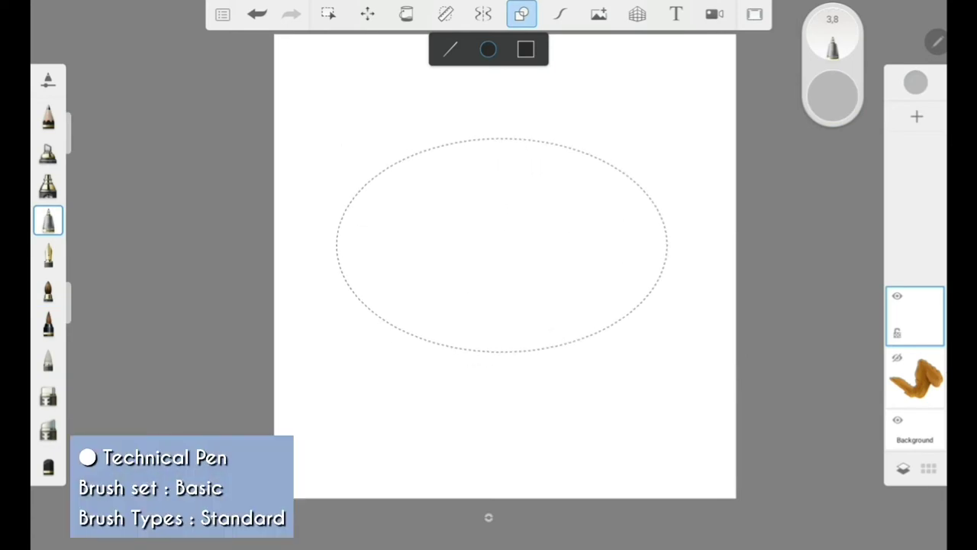
drag(500, 139, 496, 353)
Step: Fill the oval plate with pure white
click(832, 96)
drag(720, 390, 763, 390)
click(406, 13)
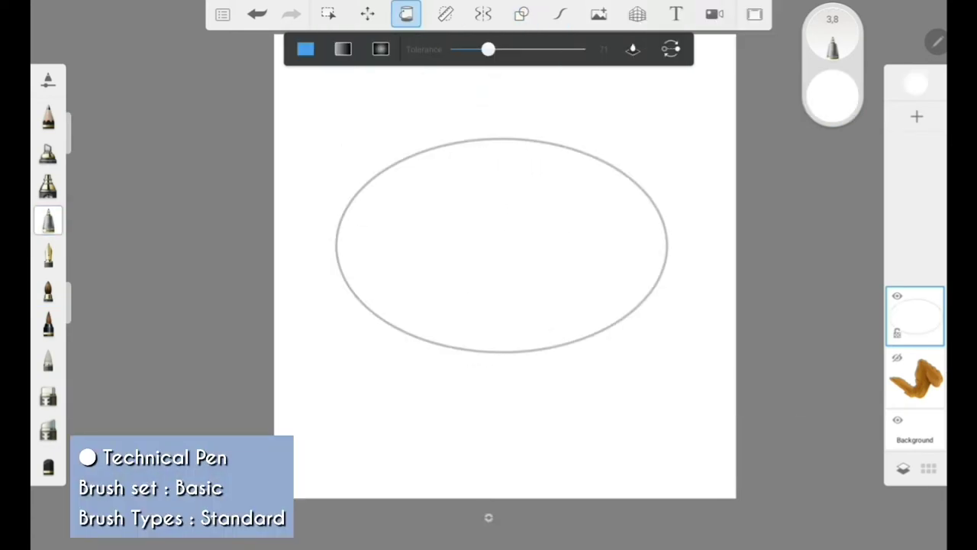
click(915, 315)
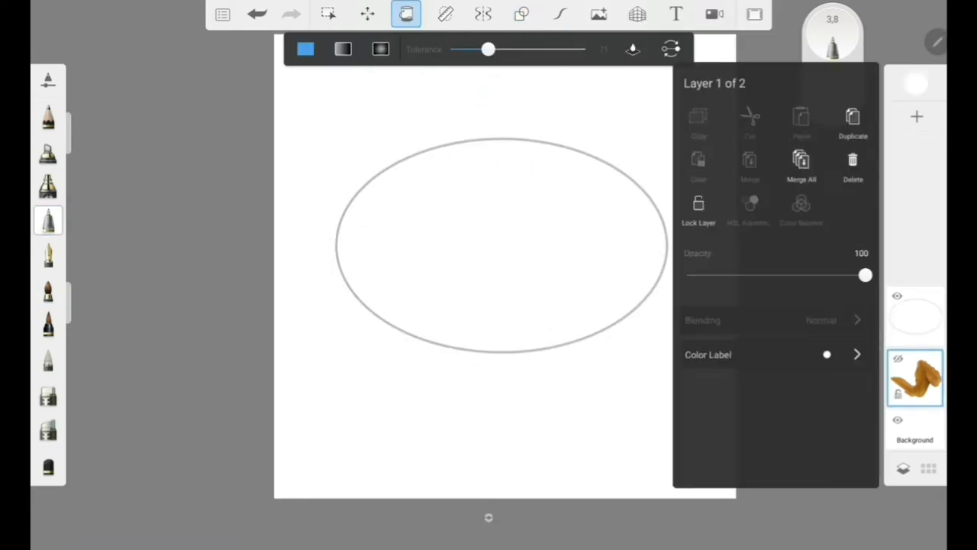
Step: Duplicate the wing layer and transform the copy into place on the plate
click(852, 125)
click(48, 291)
click(914, 244)
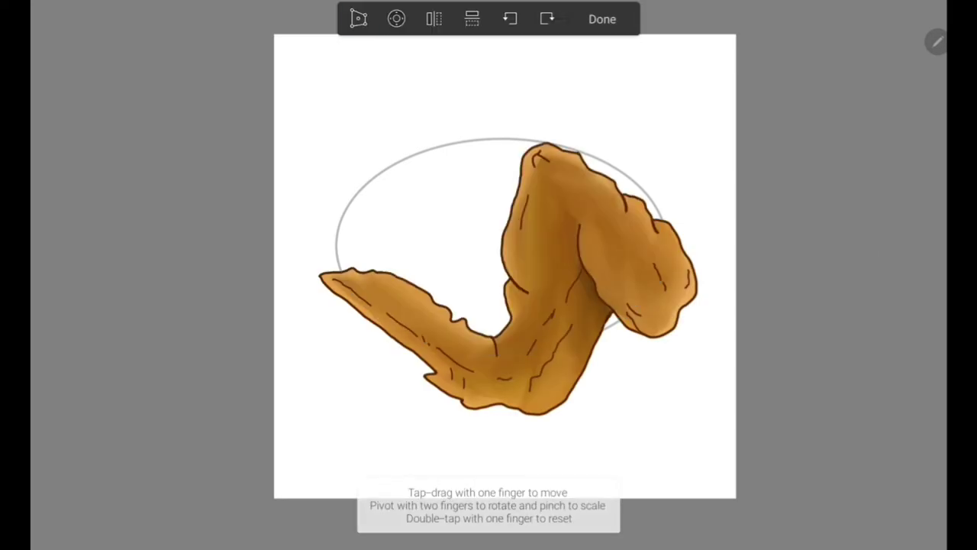
click(602, 20)
click(914, 224)
click(832, 95)
click(257, 14)
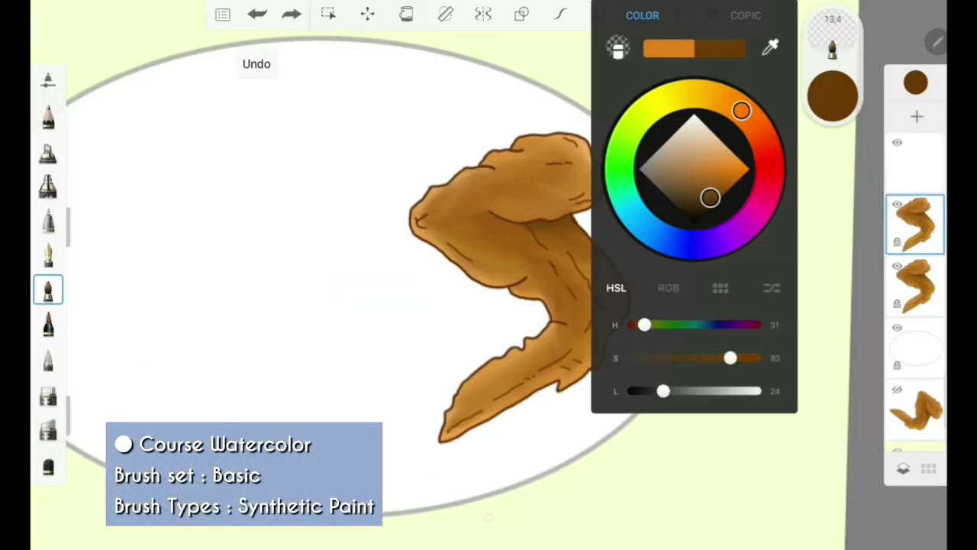
Step: Shade the wing's right edge darker and blend a dark stroke at the lower tip
click(832, 96)
mouse_move(572, 232)
mouse_down()
mouse_move(622, 313)
mouse_move(588, 370)
mouse_up()
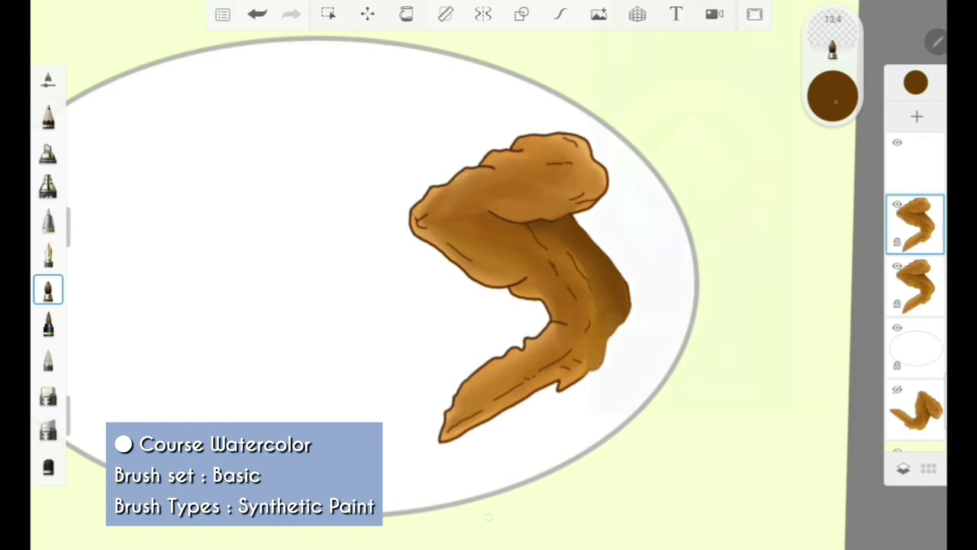
click(832, 96)
drag(709, 196, 700, 203)
click(831, 95)
drag(511, 405, 442, 437)
mouse_move(504, 374)
mouse_down()
mouse_move(442, 435)
mouse_move(580, 363)
mouse_move(602, 336)
mouse_move(610, 259)
mouse_up()
Step: Spread darker brown across the lower wing and blend over the dark spot
drag(469, 385, 542, 332)
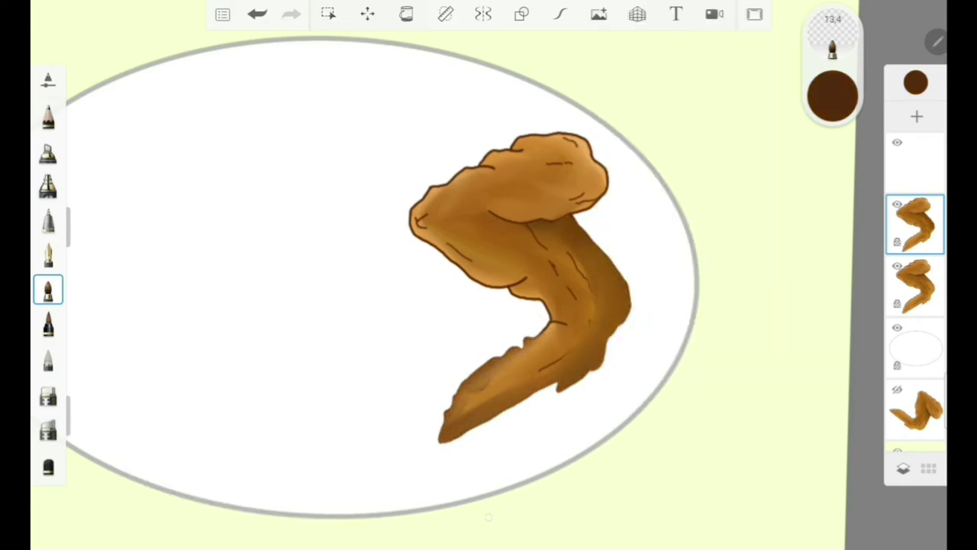
drag(458, 404, 557, 317)
drag(497, 273, 443, 244)
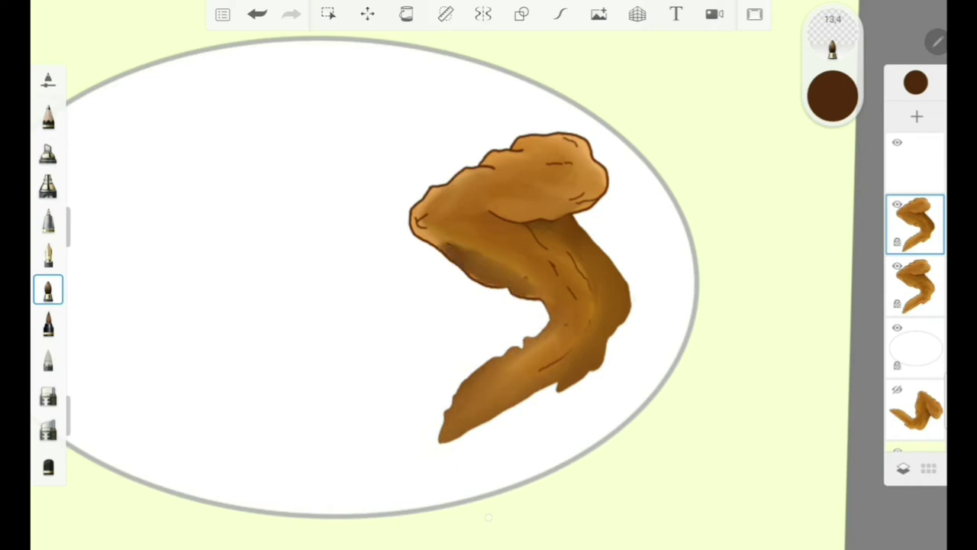
drag(416, 210, 466, 255)
Step: Shade over the upper lobe's outline and smooth its shading
mouse_move(416, 218)
mouse_down()
mouse_move(511, 153)
mouse_move(587, 135)
mouse_up()
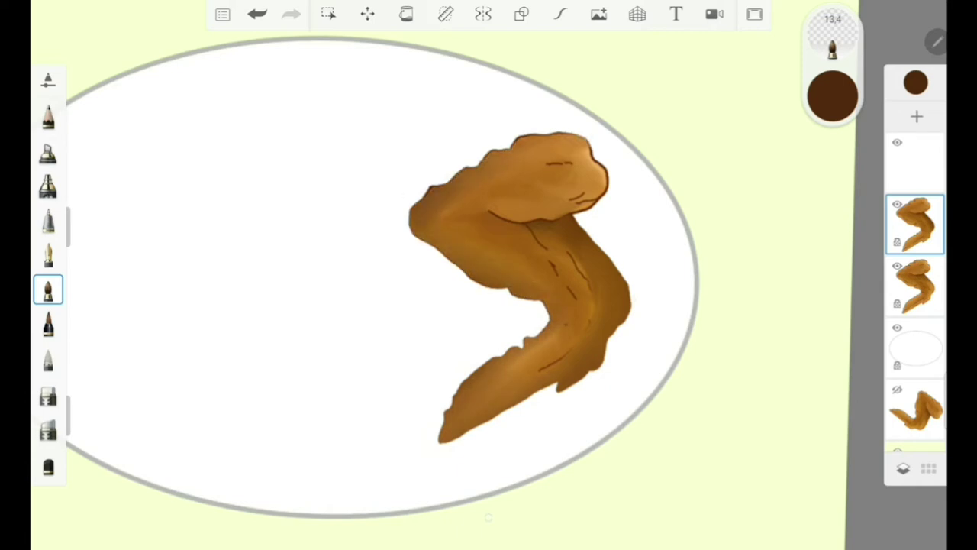
drag(519, 138, 603, 195)
drag(587, 148, 569, 218)
drag(603, 172, 504, 217)
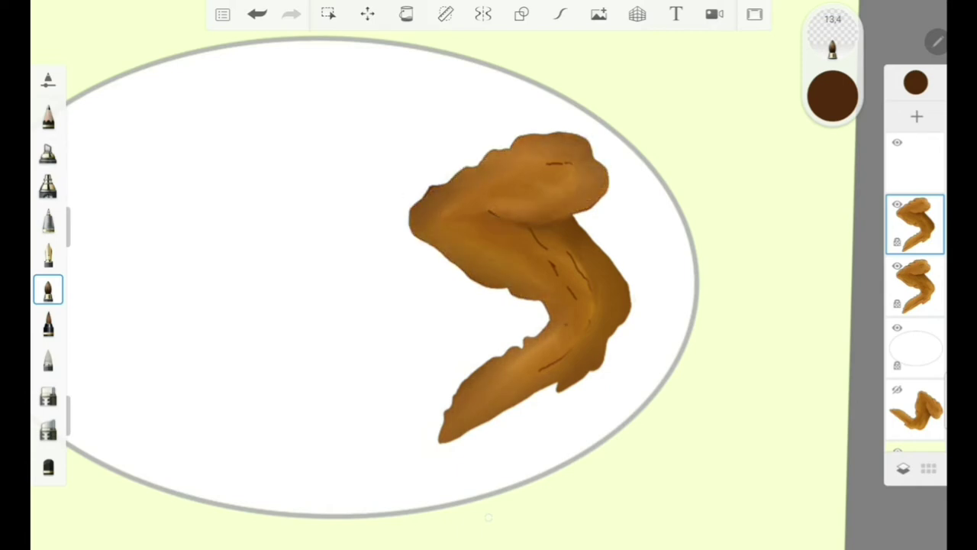
drag(465, 171, 561, 137)
Step: Blend the middle band and lower arm, darken the upper lobe's corners, and cover the dark line
mouse_move(424, 228)
mouse_down()
mouse_move(550, 298)
mouse_move(558, 315)
mouse_move(507, 368)
mouse_up()
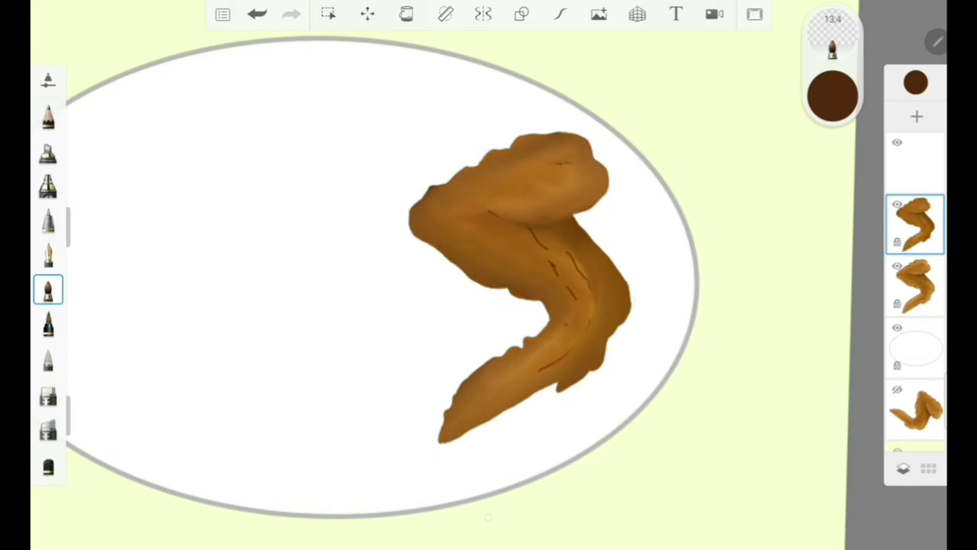
drag(534, 329, 569, 287)
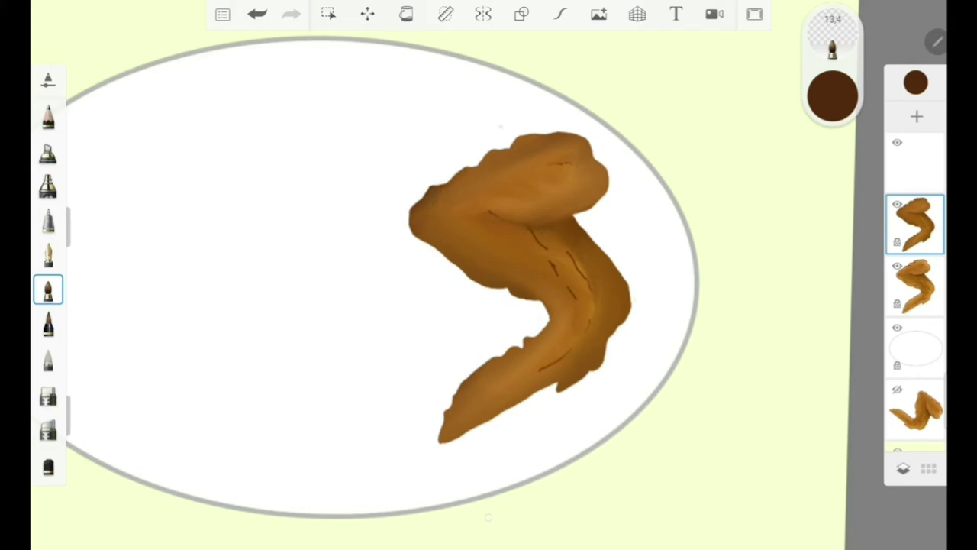
drag(461, 180, 500, 153)
drag(594, 145, 580, 174)
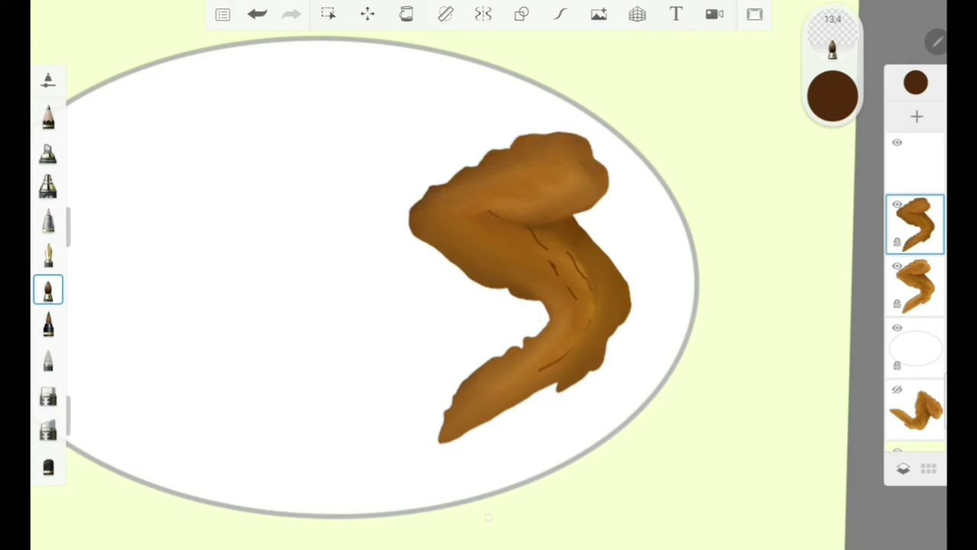
mouse_move(542, 336)
mouse_down()
mouse_move(489, 378)
mouse_move(447, 431)
mouse_up()
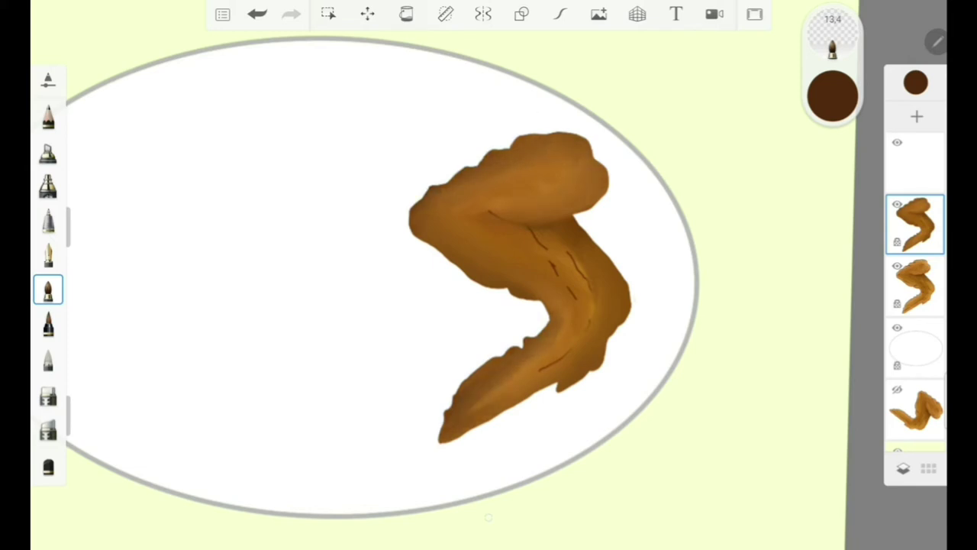
drag(563, 246, 510, 229)
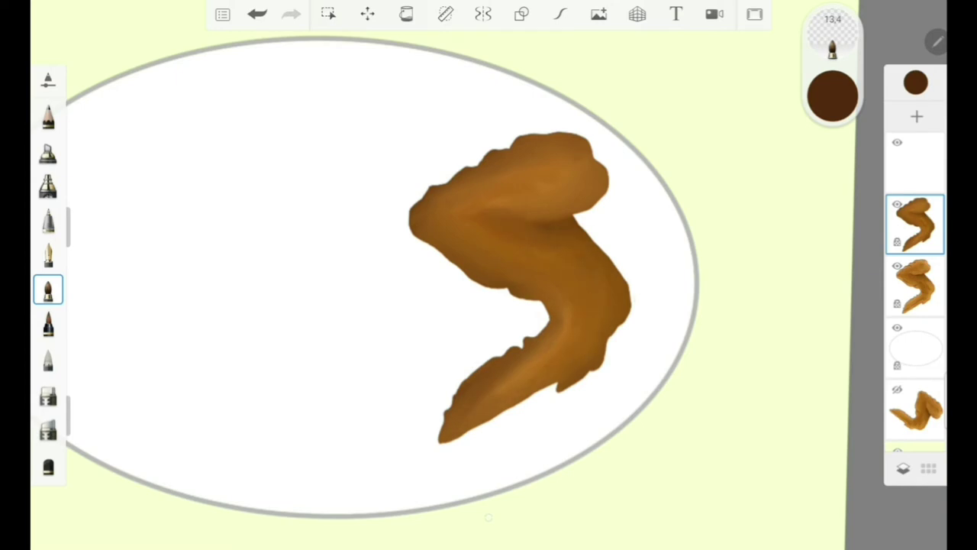
Step: Apply Color Balance to the wing layer: hue -28, more saturation, slightly darker
click(914, 223)
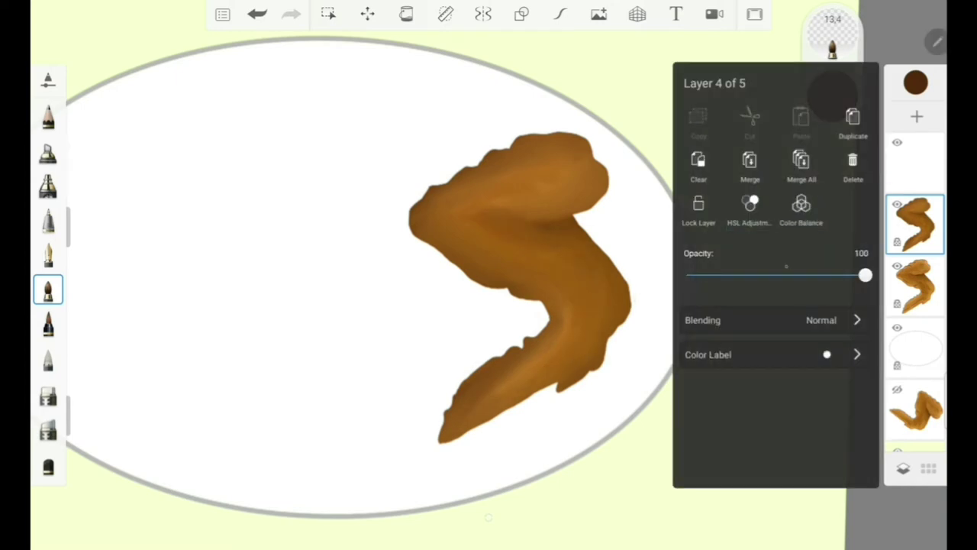
drag(863, 275, 767, 275)
click(800, 206)
drag(489, 489, 661, 489)
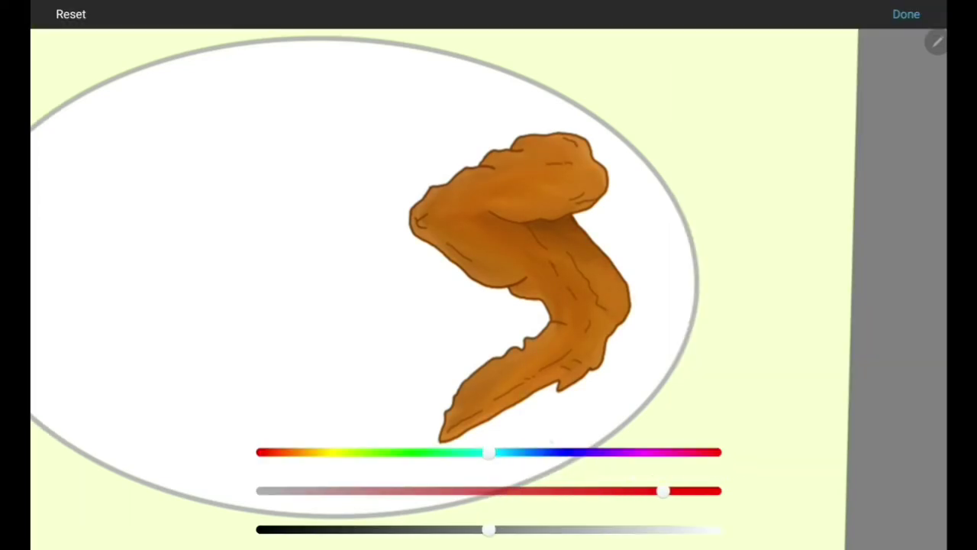
mouse_move(489, 452)
mouse_down()
mouse_move(450, 452)
mouse_move(473, 452)
mouse_up()
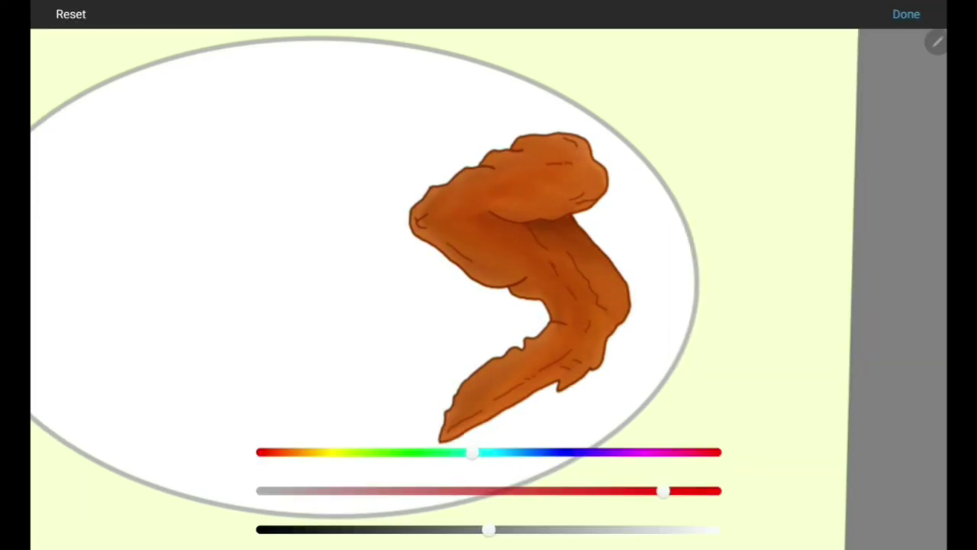
drag(488, 529, 464, 528)
click(906, 13)
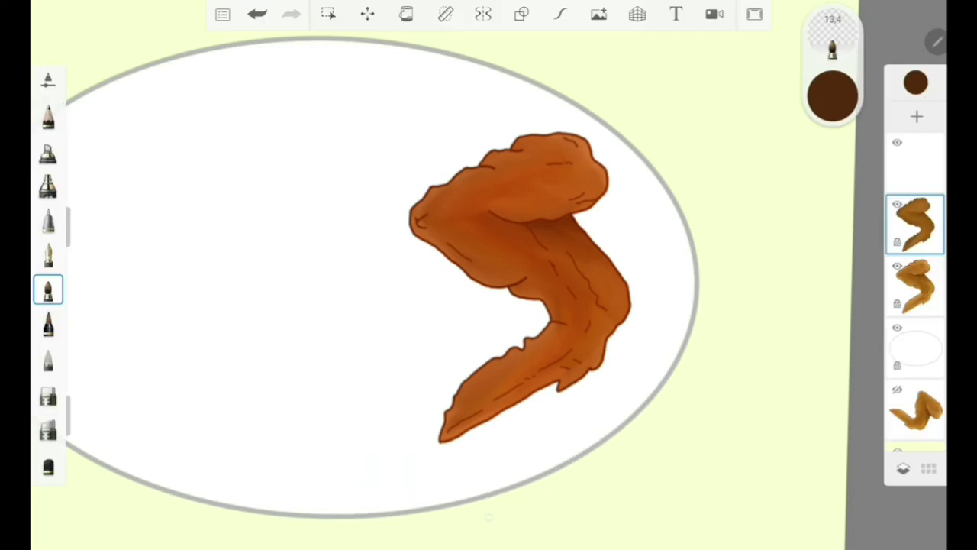
Step: Pick a light orange paint colour and test it on the wing
click(832, 96)
mouse_move(754, 124)
mouse_down()
mouse_move(683, 94)
mouse_move(726, 100)
mouse_up()
click(153, 53)
click(487, 197)
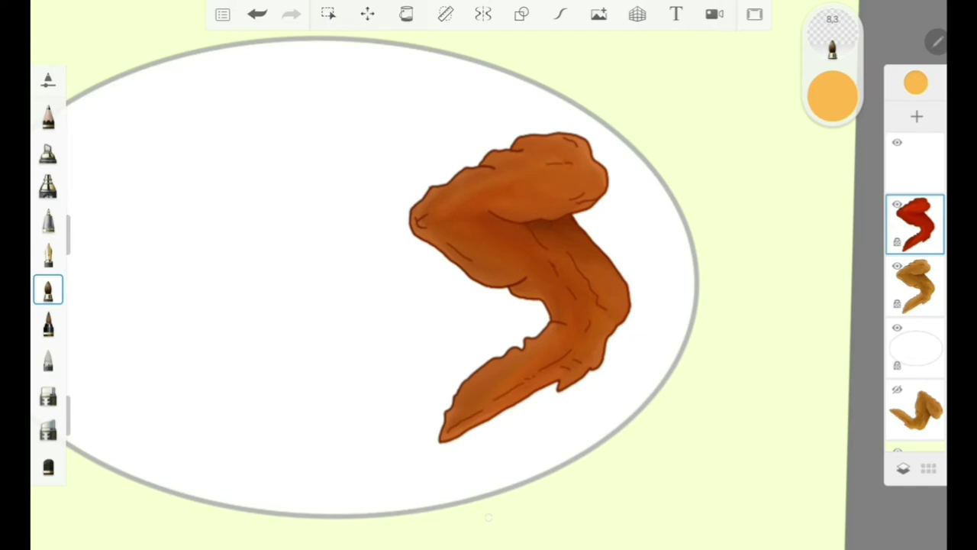
Step: Smear away the test dab, then set a crisp inking brush at size 6.2
drag(515, 372, 474, 403)
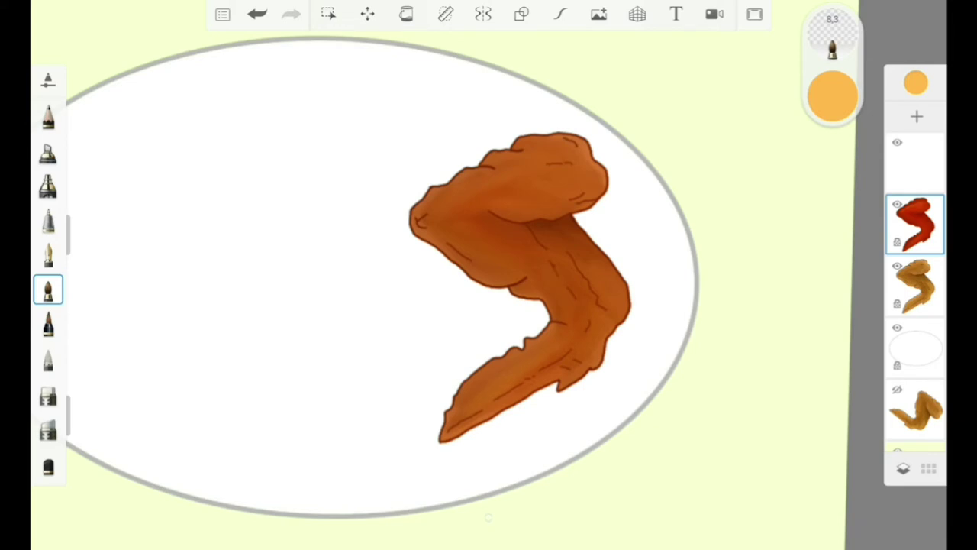
drag(87, 222, 87, 240)
scroll(504, 290, up, 5)
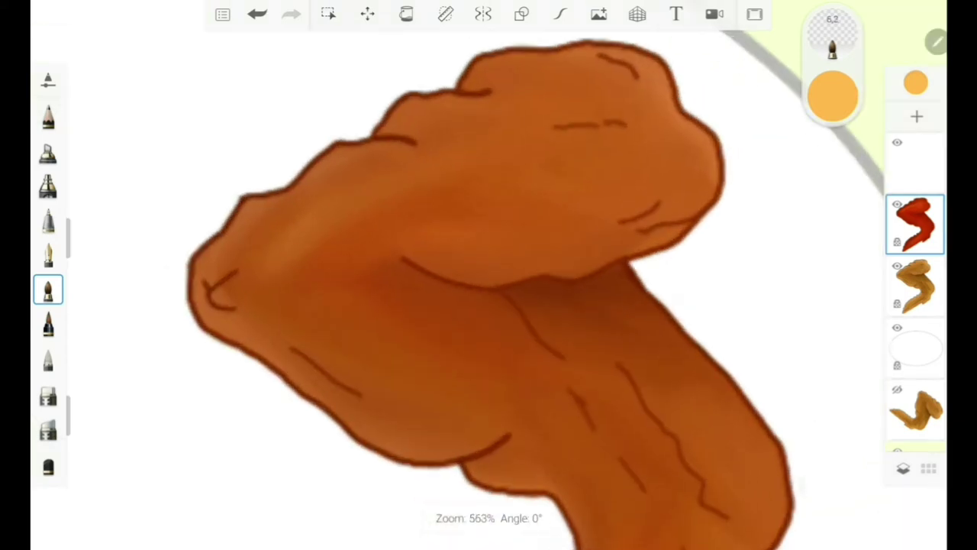
click(350, 170)
click(48, 324)
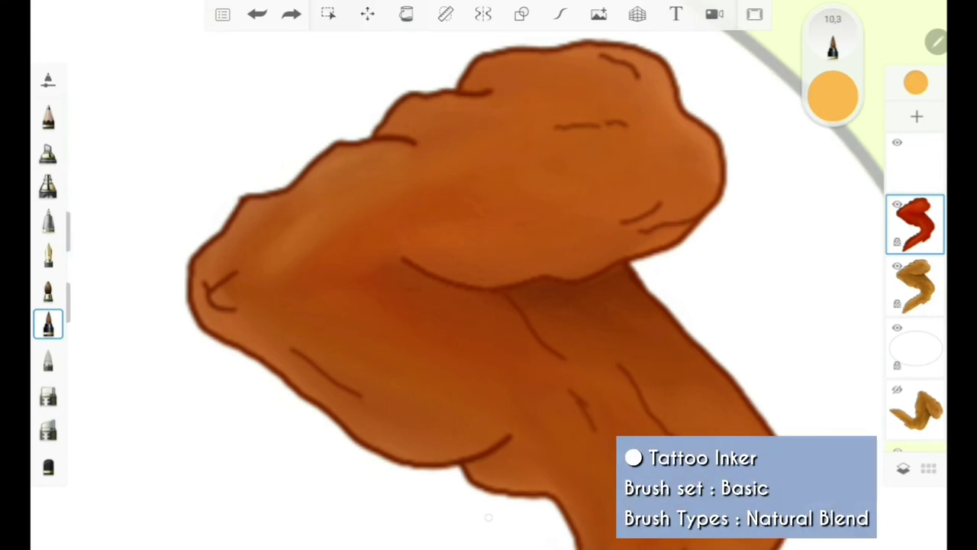
Step: Paint light orange highlights along the wing's top edges and the upper lobe's lower edge
drag(310, 177, 408, 147)
mouse_move(416, 106)
mouse_down()
mouse_move(484, 98)
mouse_move(397, 113)
mouse_up()
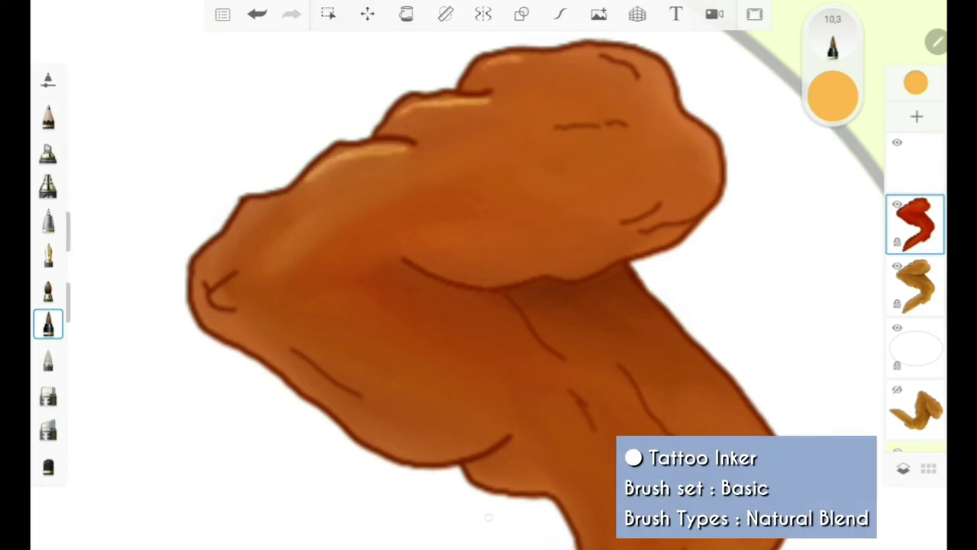
drag(520, 61, 615, 61)
mouse_move(414, 254)
mouse_down()
mouse_move(496, 269)
mouse_move(627, 245)
mouse_up()
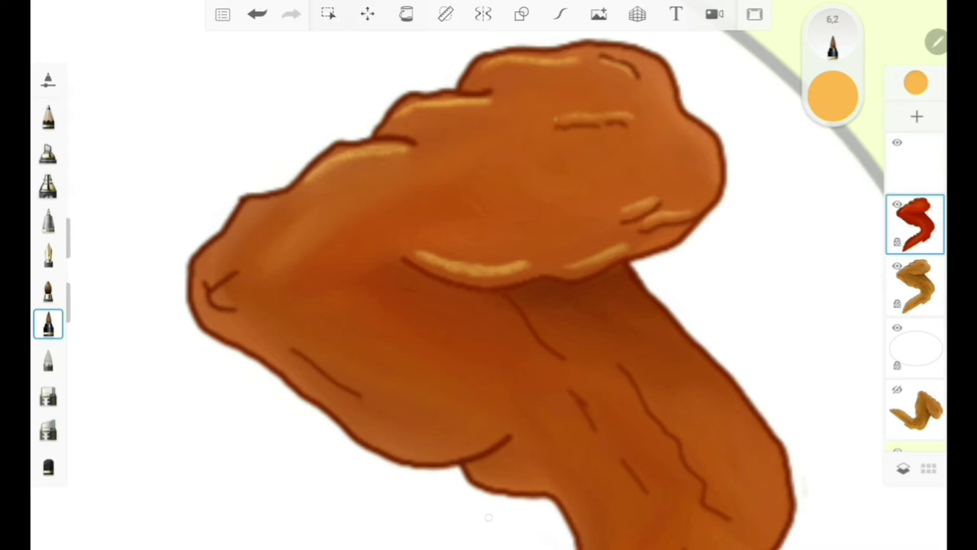
Step: Rotate the view to stand the wing upright and unlock the wing layer's transparency
drag(489, 516, 489, 458)
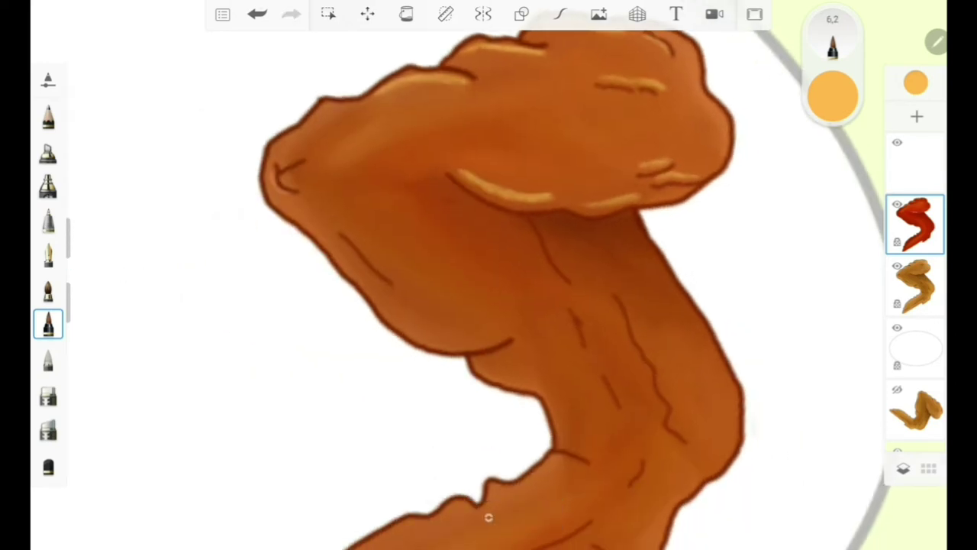
scroll(489, 305, down, 5)
scroll(229, 229, up, 5)
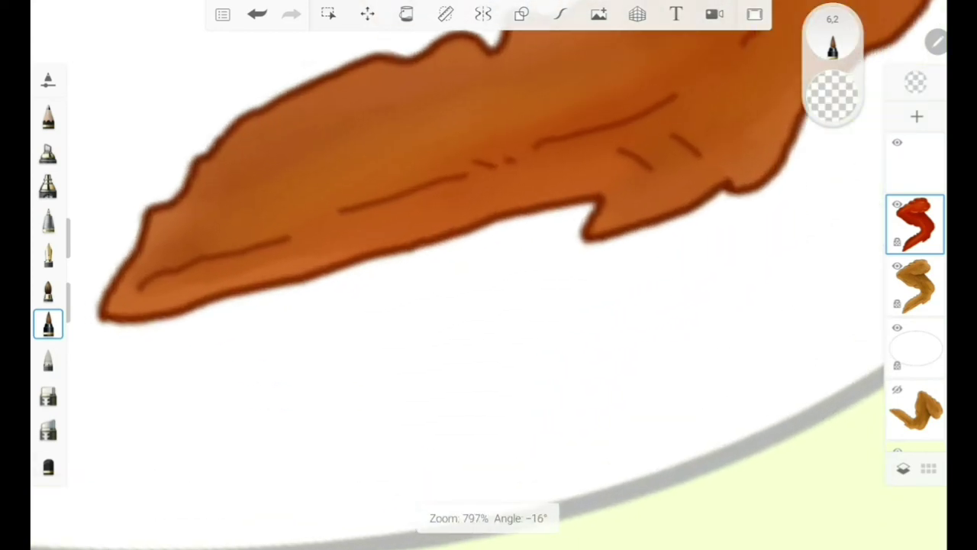
click(897, 241)
scroll(489, 274, down, 5)
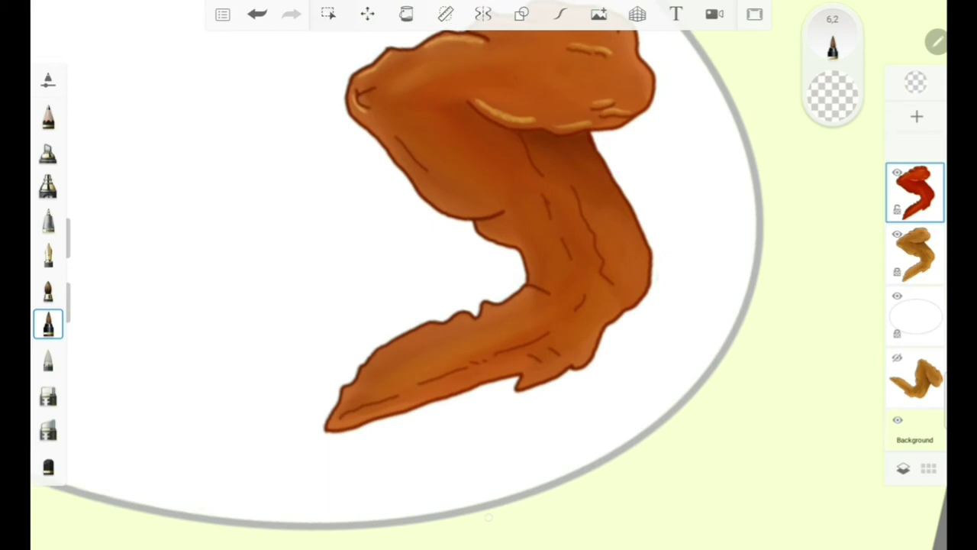
scroll(489, 275, up, 5)
Step: Paint thick light orange highlight streaks along the wing tip
drag(294, 326, 378, 301)
drag(240, 348, 297, 326)
mouse_move(431, 267)
mouse_down()
mouse_move(530, 225)
mouse_move(523, 238)
mouse_up()
drag(276, 342, 348, 319)
Step: Add dashed light orange highlights along the upper wing line
drag(611, 190, 729, 137)
drag(690, 164, 729, 140)
drag(682, 181, 709, 193)
drag(734, 164, 764, 184)
drag(692, 243, 765, 201)
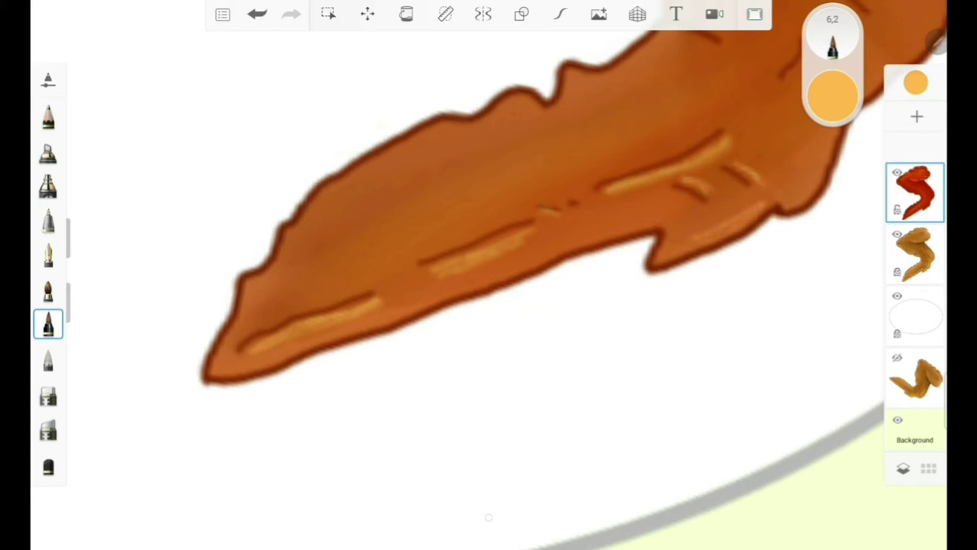
drag(665, 252, 714, 235)
drag(717, 233, 757, 203)
Step: Highlight the vertical line in the wing's middle and extend it along the wing
scroll(488, 275, down, 5)
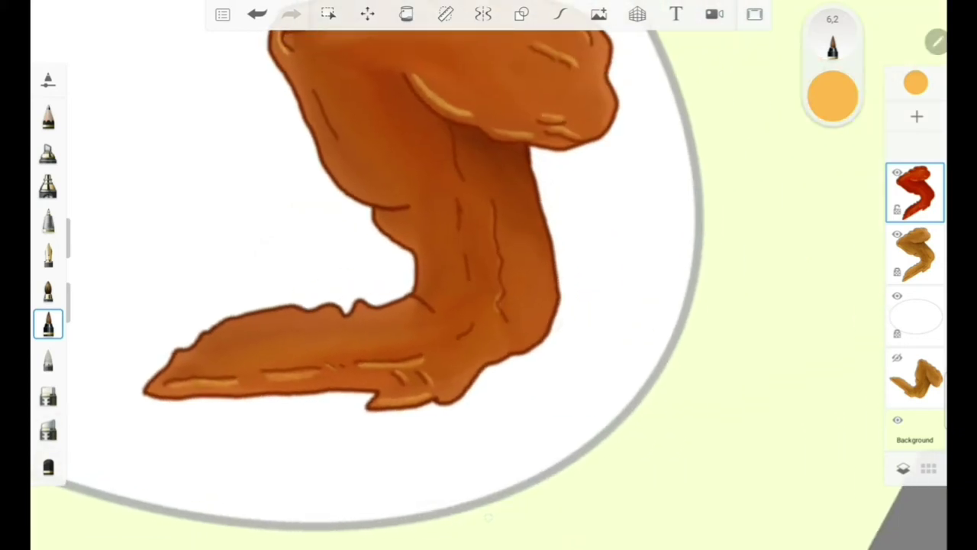
drag(502, 320, 490, 186)
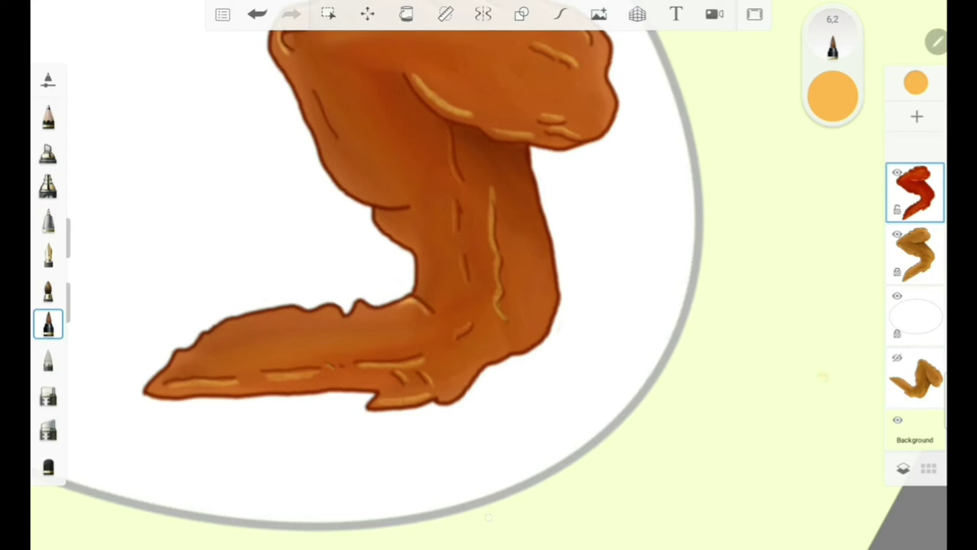
scroll(488, 275, up, 3)
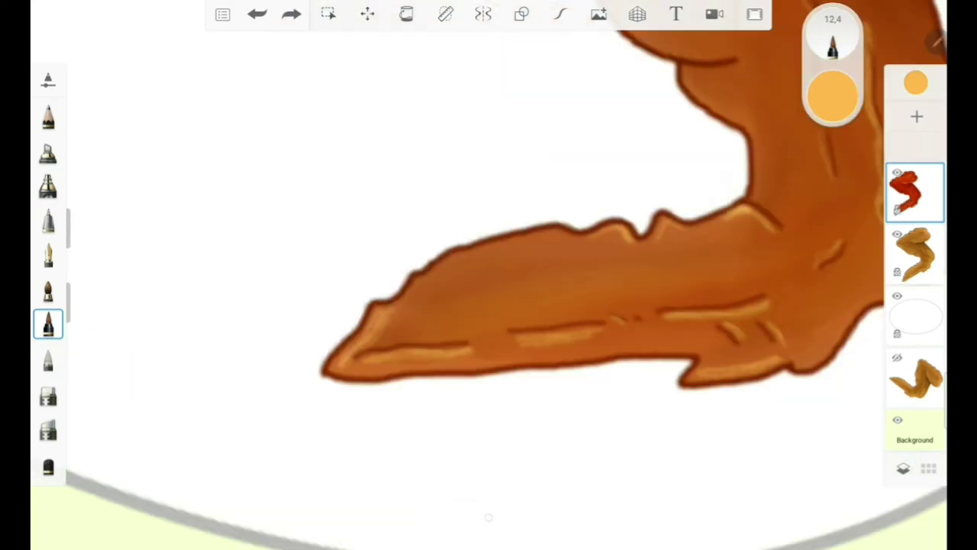
scroll(488, 275, up, 2)
drag(467, 276, 506, 260)
Step: Add a soft watercolour highlight along the lower wing edge, then zoom out to the whole plate
click(47, 290)
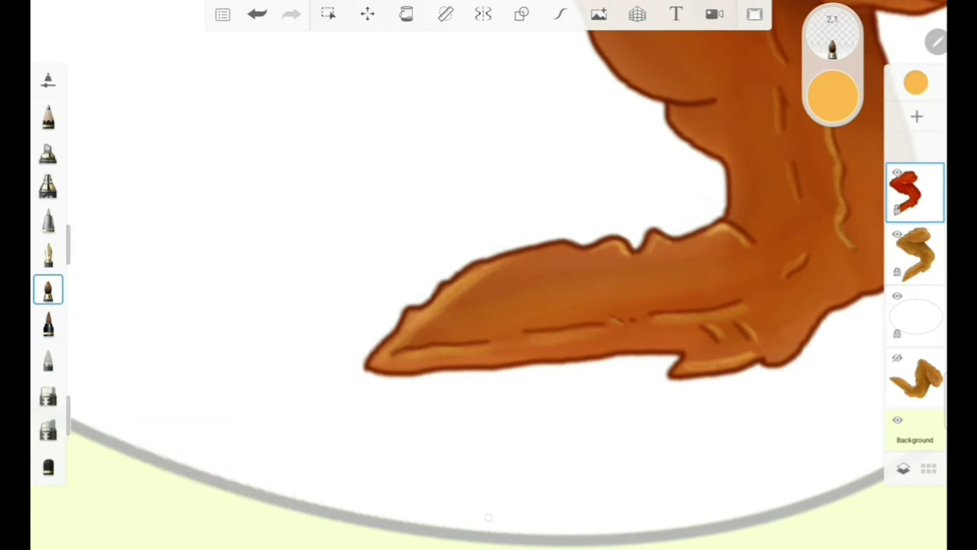
scroll(489, 275, right, 5)
drag(504, 364, 532, 336)
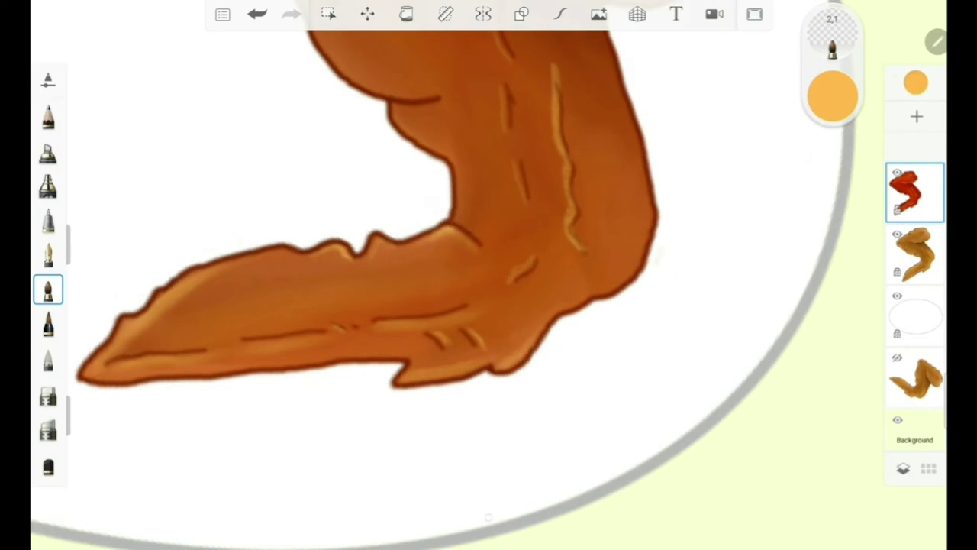
scroll(489, 275, right, 4)
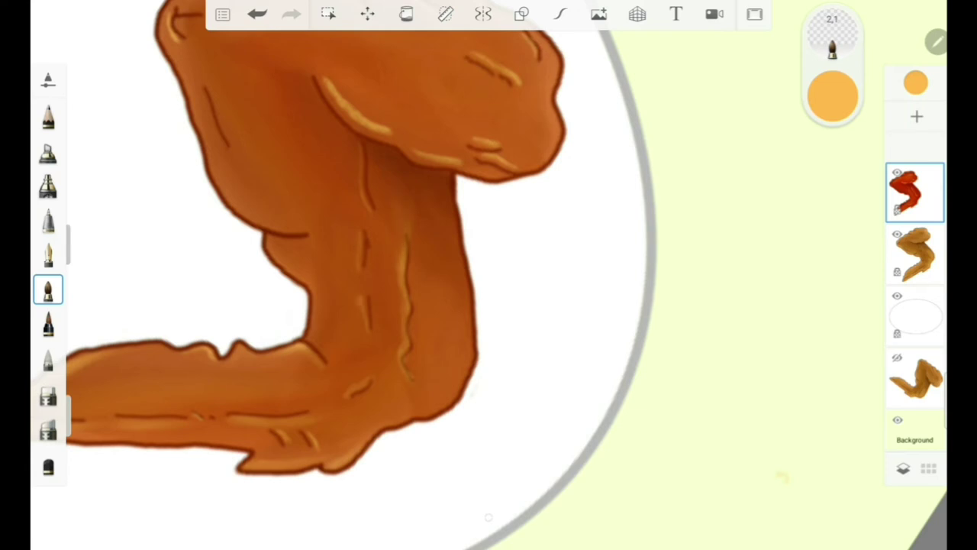
scroll(488, 275, up, 5)
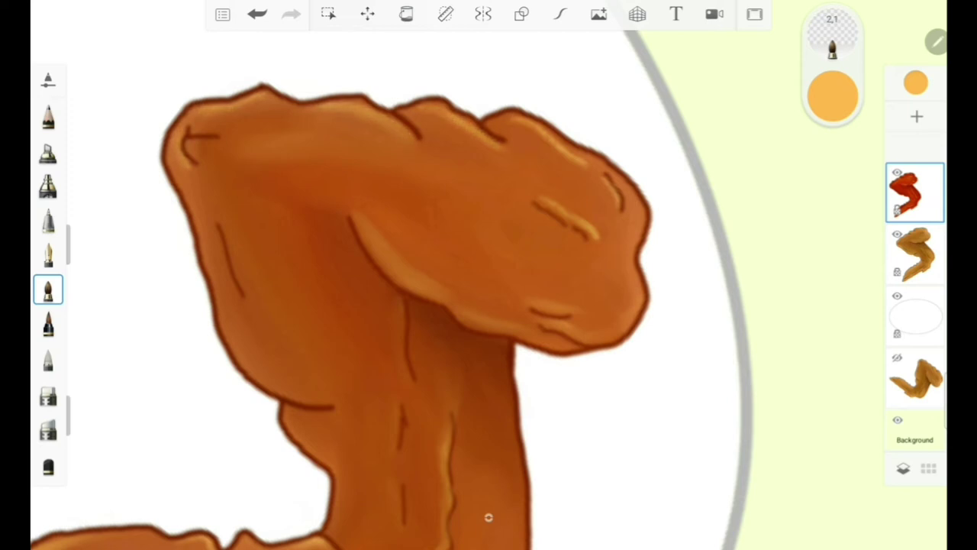
scroll(488, 517, down, 2)
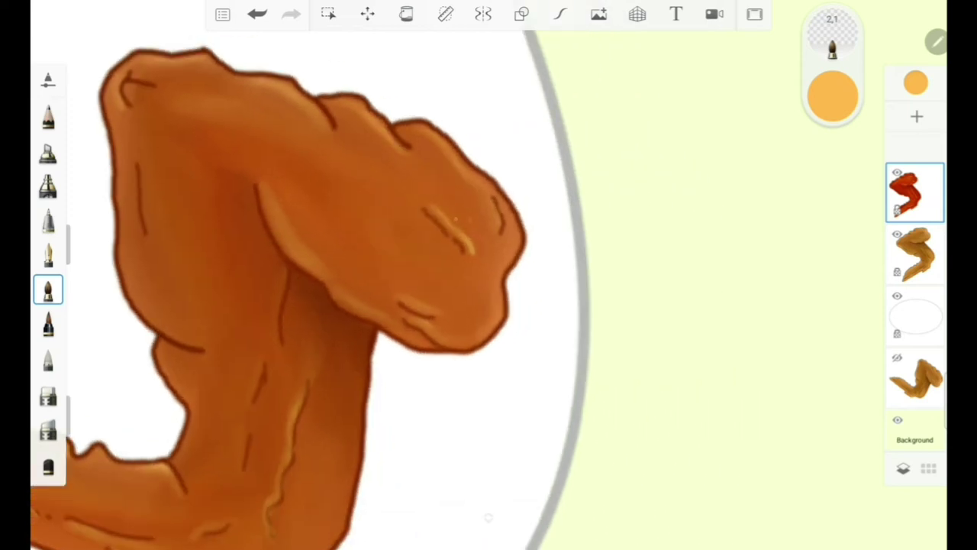
scroll(489, 517, down, 3)
scroll(489, 518, down, 3)
scroll(488, 517, down, 2)
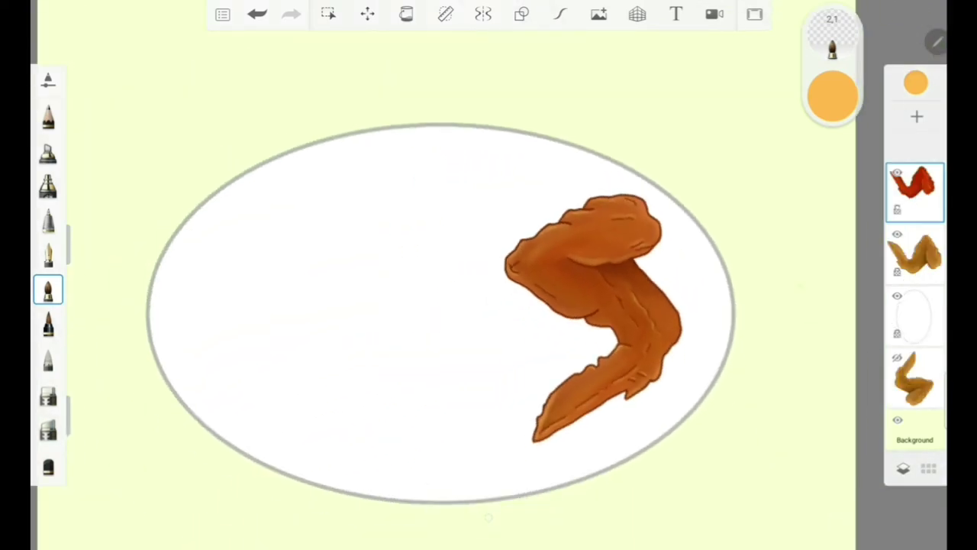
Step: Choose dark brown with the inking brush on a new shading layer, with a larger brush
click(832, 96)
drag(711, 355, 753, 356)
click(832, 96)
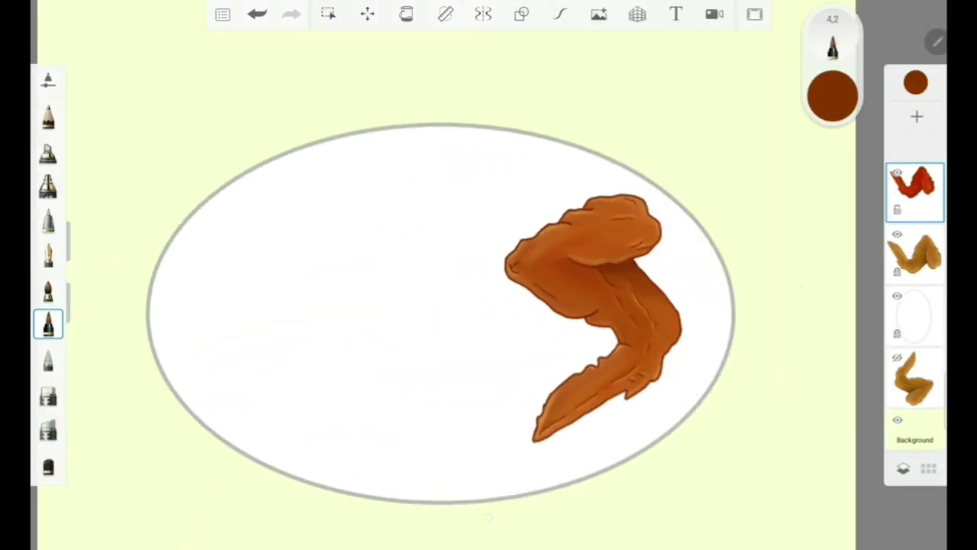
click(48, 325)
scroll(489, 306, up, 5)
click(916, 116)
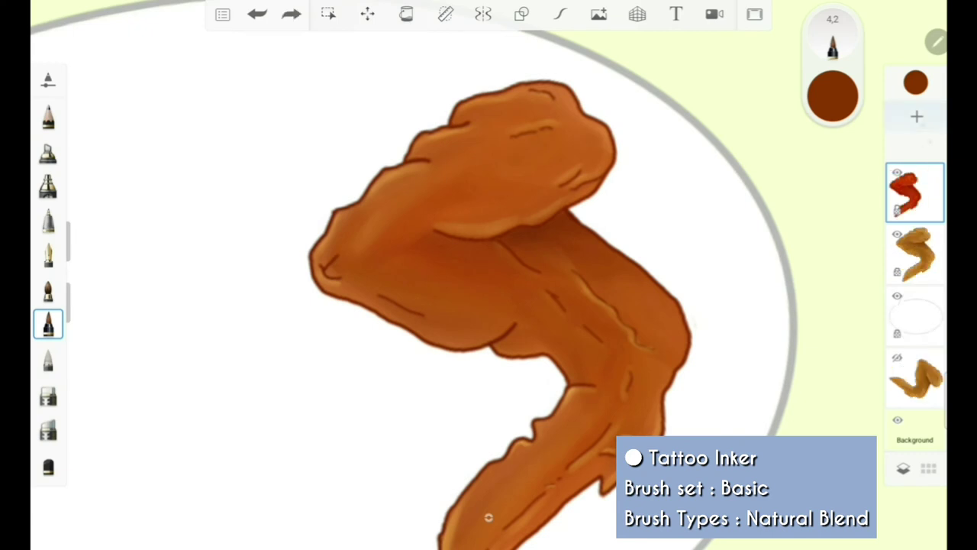
drag(67, 252, 67, 229)
Step: Paint dark brown shading along the upper wing's top, right and lower edges
drag(328, 263, 337, 273)
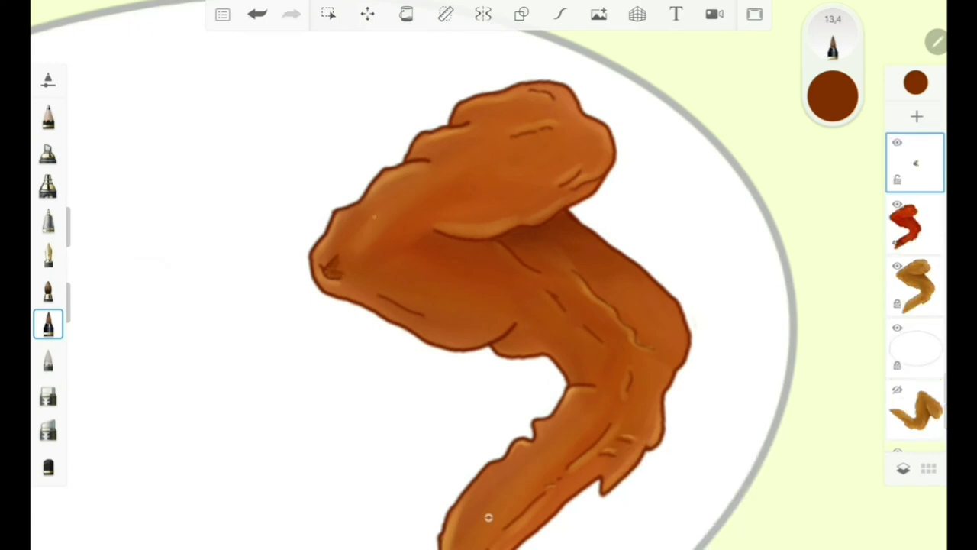
mouse_move(351, 228)
mouse_down()
mouse_move(488, 135)
mouse_move(566, 130)
mouse_up()
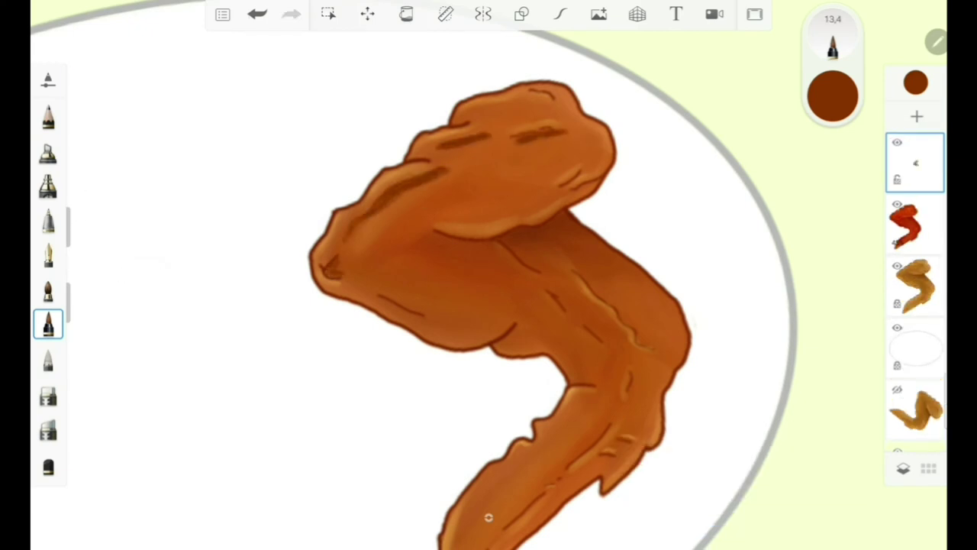
mouse_move(478, 110)
mouse_down()
mouse_move(556, 93)
mouse_move(542, 97)
mouse_move(600, 164)
mouse_up()
drag(450, 215, 559, 194)
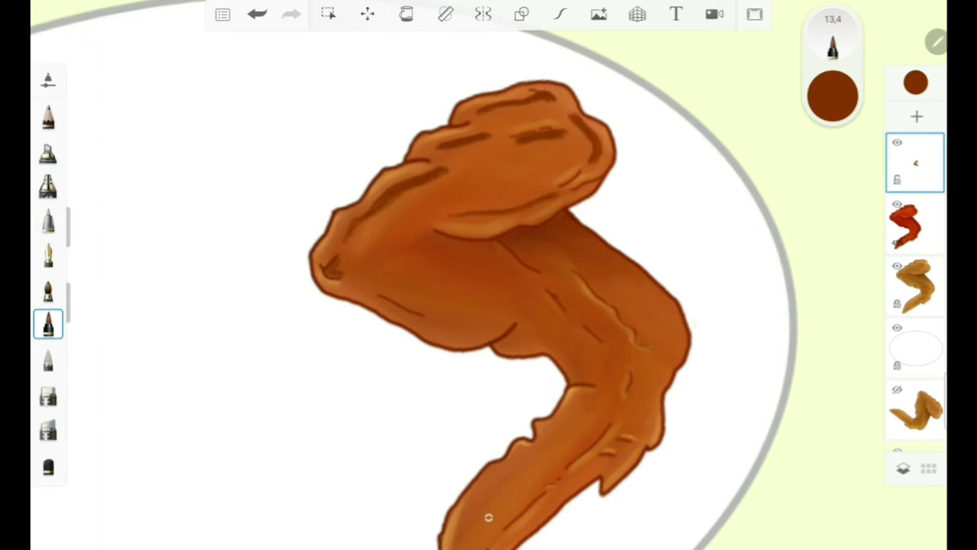
drag(381, 289, 418, 304)
drag(391, 299, 429, 311)
Step: Add diagonal dark brown stripes across the lower wing
drag(579, 265, 660, 343)
drag(591, 281, 641, 316)
drag(550, 280, 617, 343)
drag(441, 483, 583, 333)
drag(443, 486, 542, 382)
drag(455, 432, 576, 305)
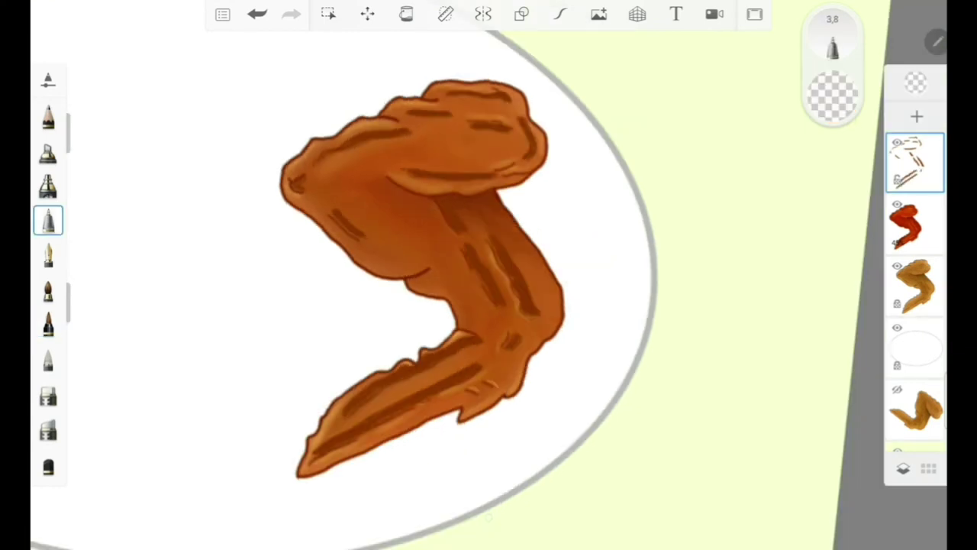
Step: Deepen the lower wing's dark stripes and add small dark dashes and a spot
scroll(488, 305, up, 3)
click(832, 95)
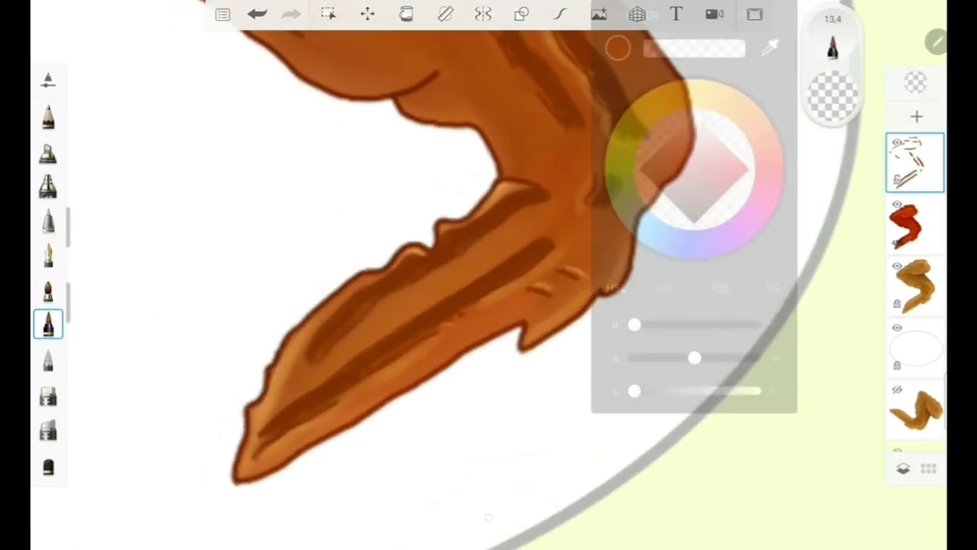
drag(341, 400, 579, 234)
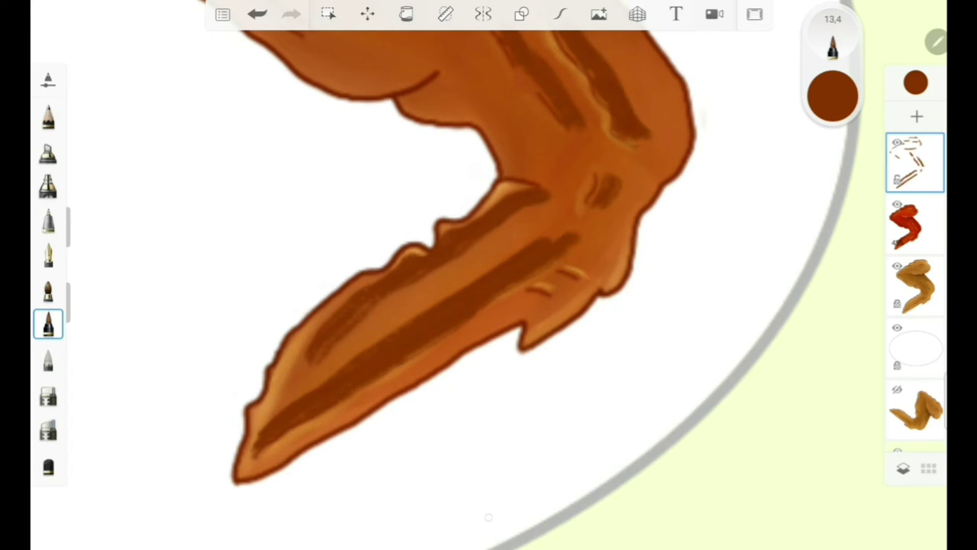
drag(525, 301, 577, 273)
drag(592, 203, 610, 174)
Step: Soften the lower wing's dark stripes with the watercolour brush
click(47, 290)
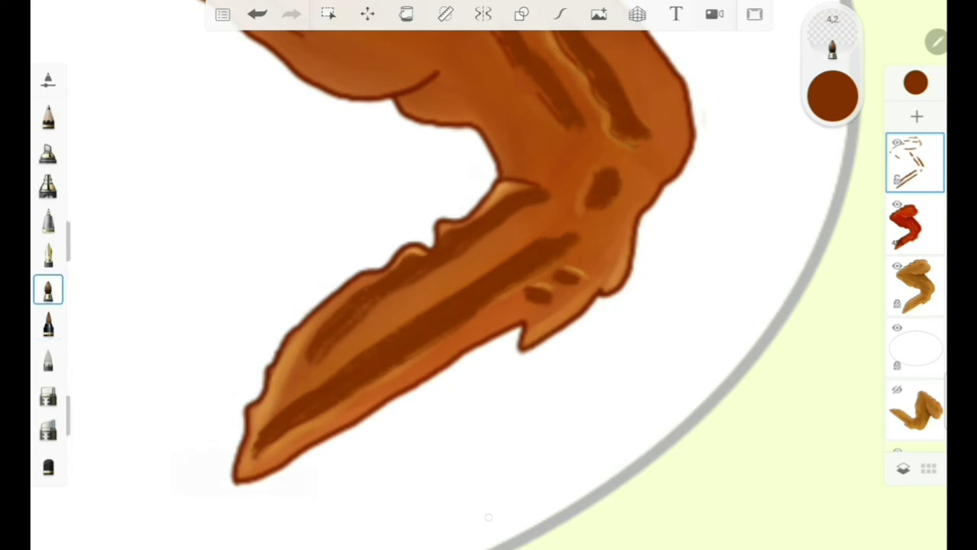
drag(333, 374, 394, 335)
drag(497, 272, 554, 237)
drag(348, 336, 409, 287)
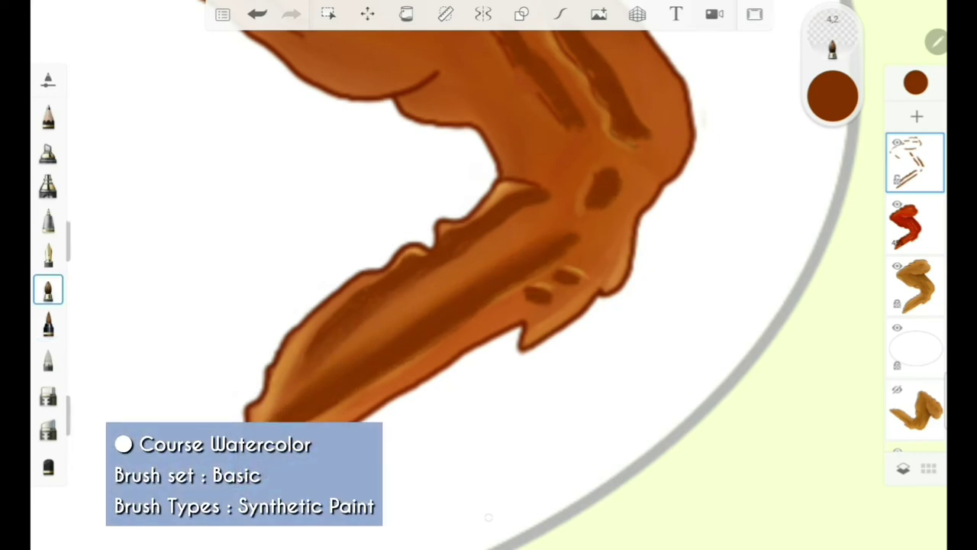
drag(464, 250, 568, 177)
scroll(488, 275, down, 2)
scroll(458, 275, down, 2)
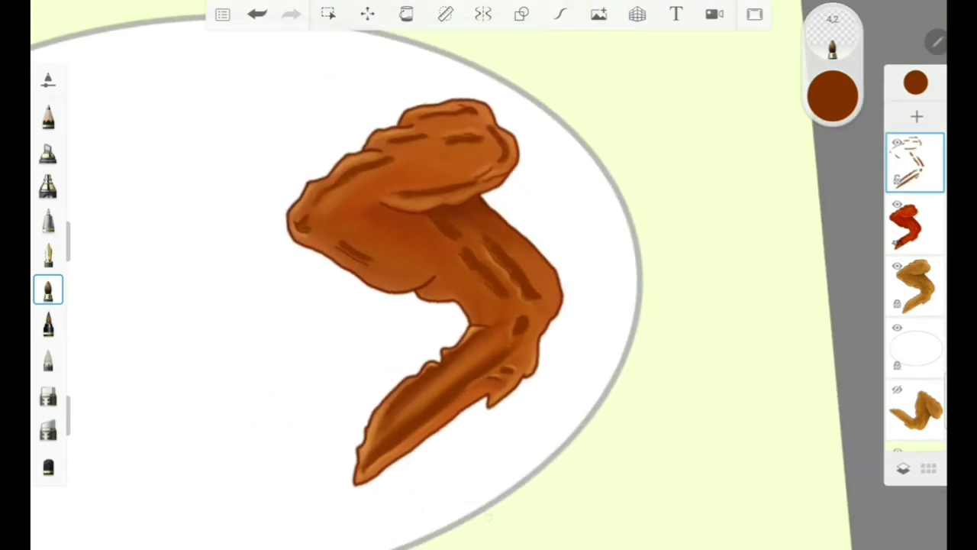
Step: Blend the dark spot, the upper wing stripes and the left-edge shading smoothly
drag(492, 376, 517, 365)
drag(522, 329, 522, 267)
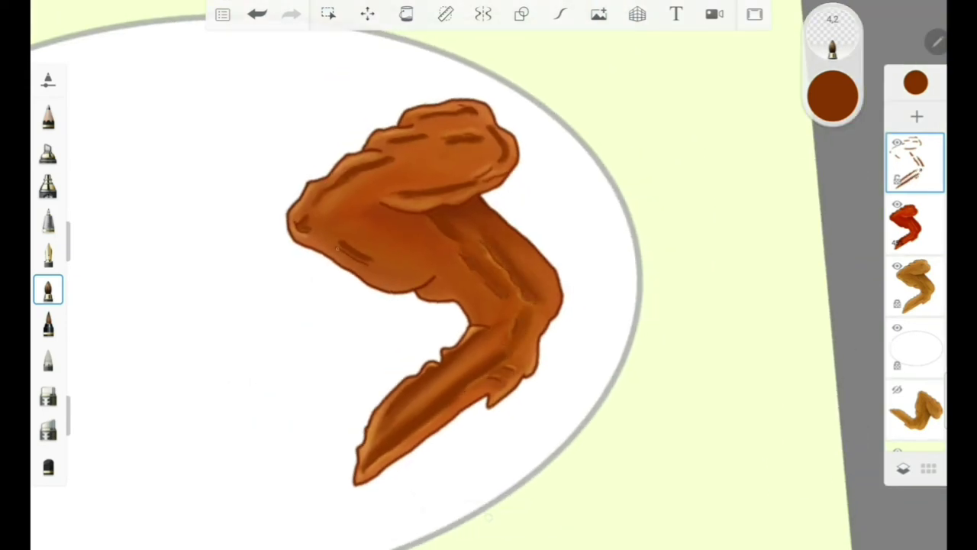
drag(338, 245, 372, 259)
drag(302, 221, 322, 237)
mouse_move(395, 159)
mouse_down()
mouse_move(342, 186)
mouse_move(328, 209)
mouse_up()
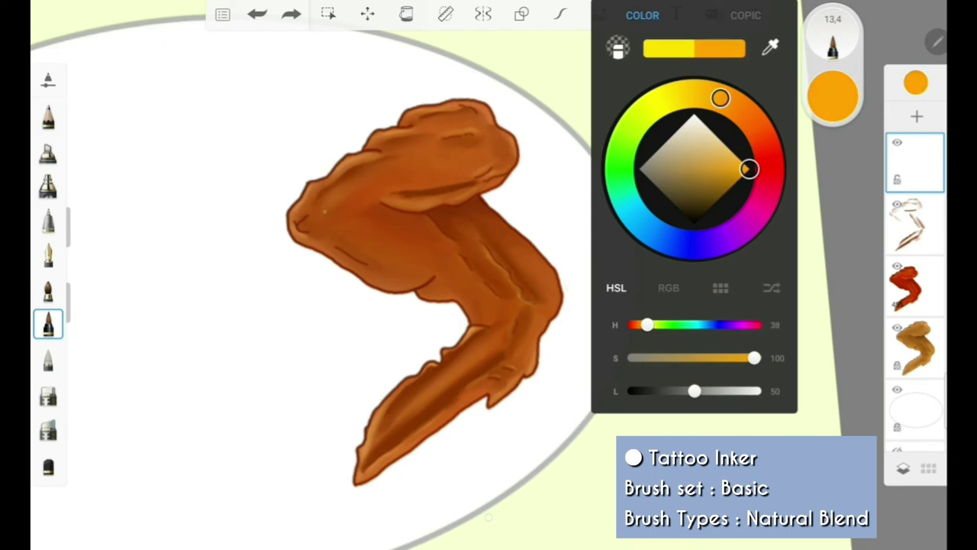
Step: Paint yellow highlights on the upper wing, lower wing and wing tip
drag(323, 195, 316, 229)
mouse_move(354, 179)
mouse_down()
mouse_move(455, 123)
mouse_move(483, 167)
mouse_up()
drag(393, 198, 489, 177)
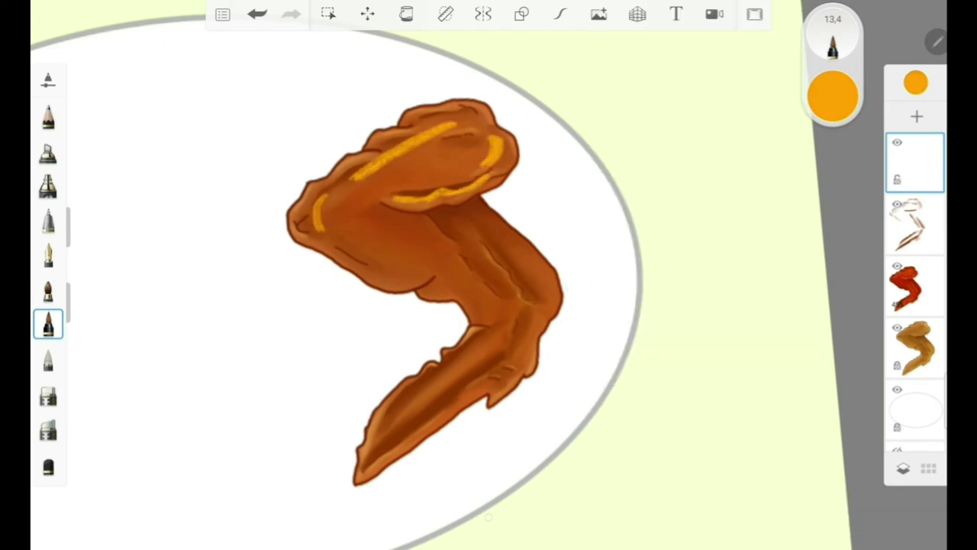
drag(369, 276, 435, 267)
drag(528, 256, 551, 317)
drag(527, 348, 500, 393)
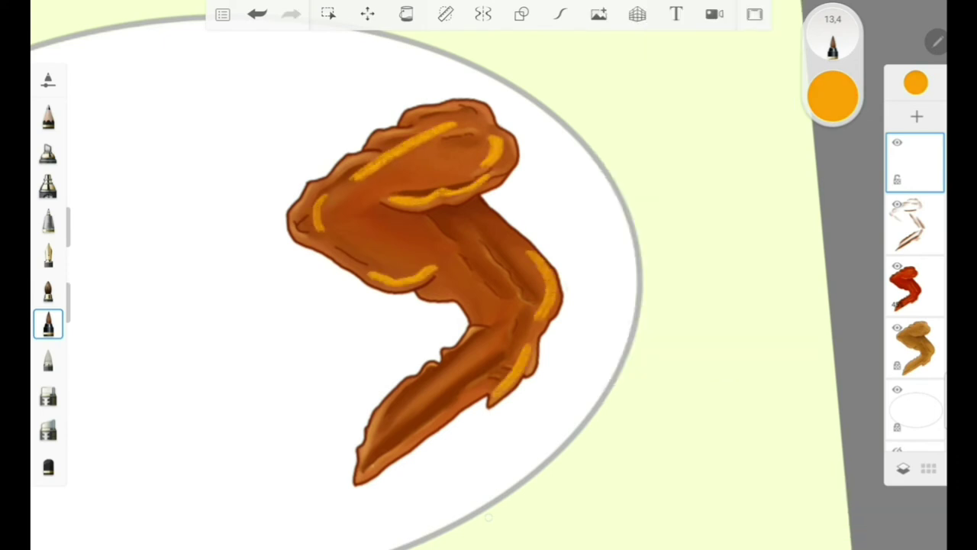
drag(414, 386, 366, 457)
drag(453, 408, 377, 462)
Step: Soften the upper wing's yellow highlights into the orange with the watercolour brush
click(48, 290)
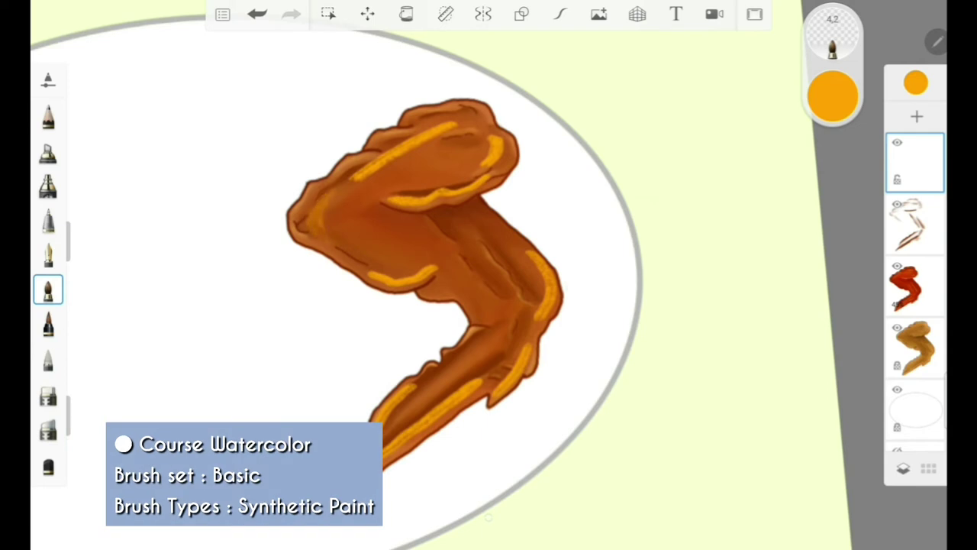
mouse_move(336, 188)
mouse_down()
mouse_move(459, 121)
mouse_move(421, 126)
mouse_move(447, 204)
mouse_move(496, 168)
mouse_up()
drag(492, 136, 488, 168)
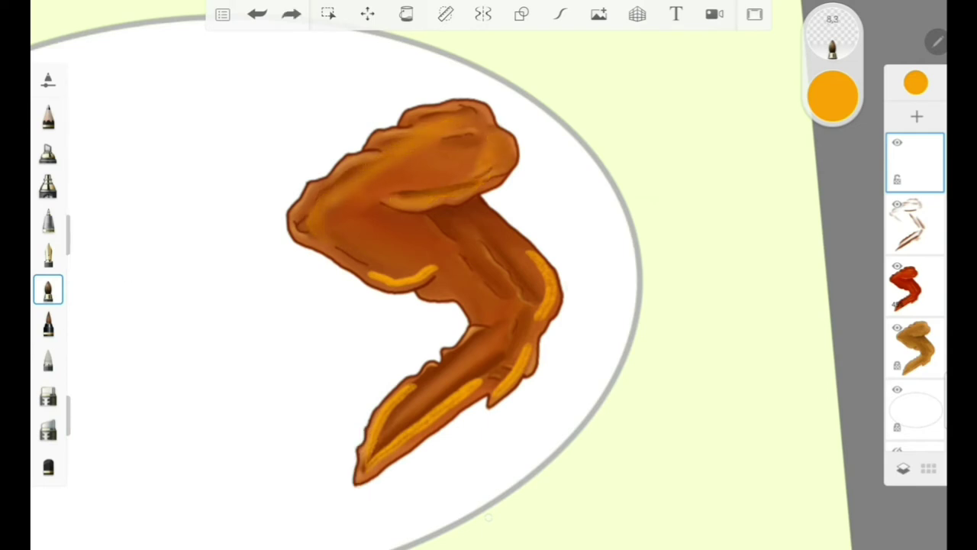
drag(369, 275, 444, 273)
mouse_move(507, 243)
mouse_down()
mouse_move(544, 272)
mouse_move(533, 336)
mouse_move(531, 294)
mouse_up()
Step: Blend the wing tip's yellow highlights, undoing the last blending stroke
drag(492, 401, 531, 343)
drag(473, 382, 366, 458)
drag(450, 351, 381, 412)
drag(451, 397, 386, 413)
mouse_move(427, 305)
mouse_down()
mouse_move(413, 259)
mouse_move(469, 465)
mouse_up()
key(ctrl+z)
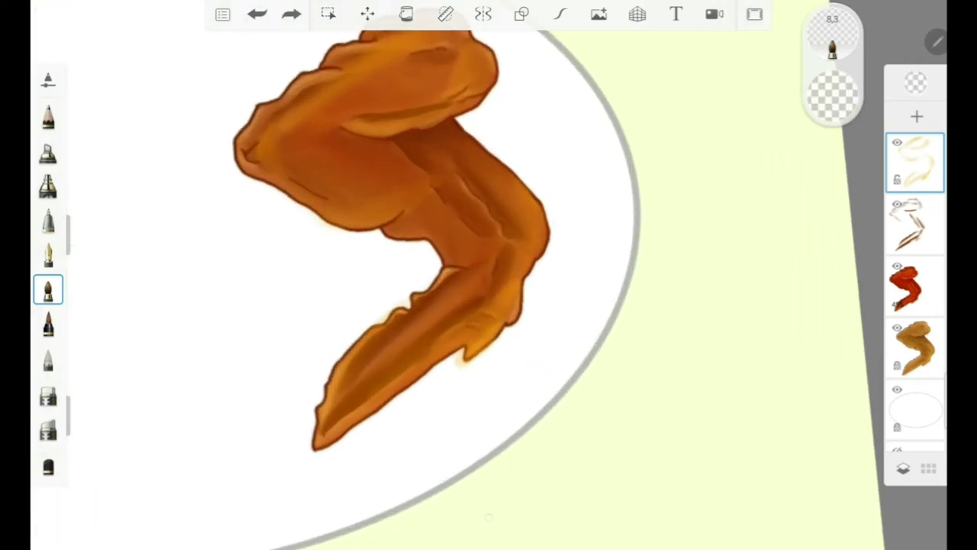
click(48, 221)
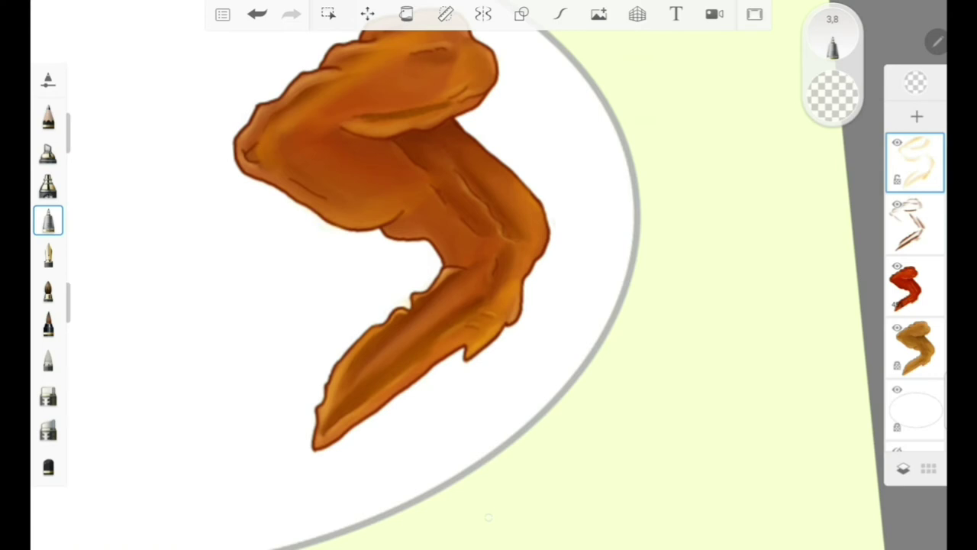
scroll(428, 275, down, 3)
Step: Paint pale cream highlight strokes on the lower and upper wing sections
click(48, 324)
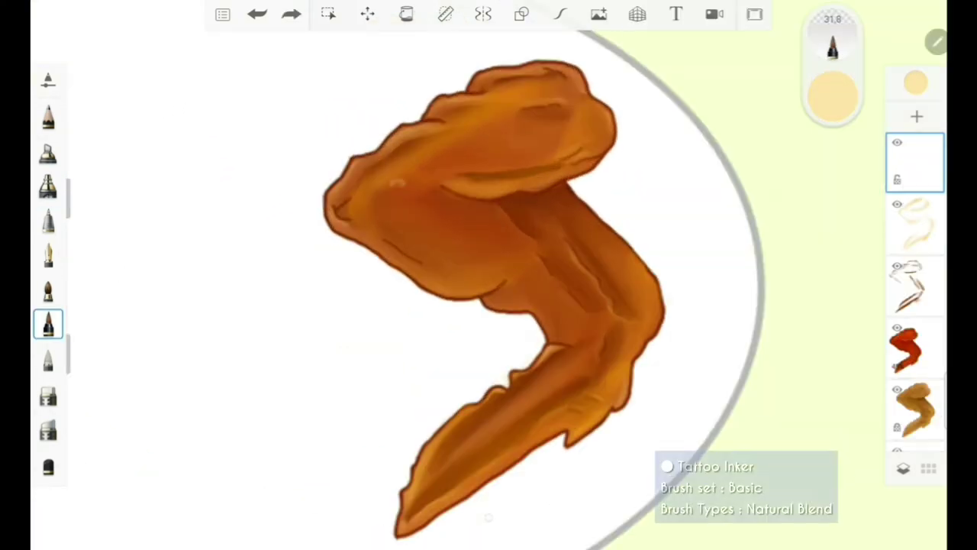
drag(584, 363, 456, 450)
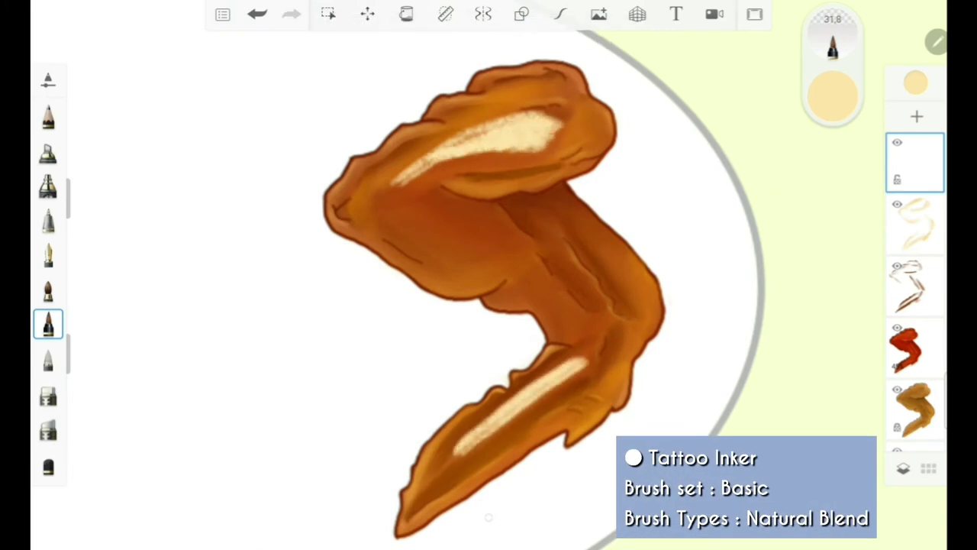
drag(488, 244, 382, 202)
click(48, 290)
drag(78, 168, 78, 229)
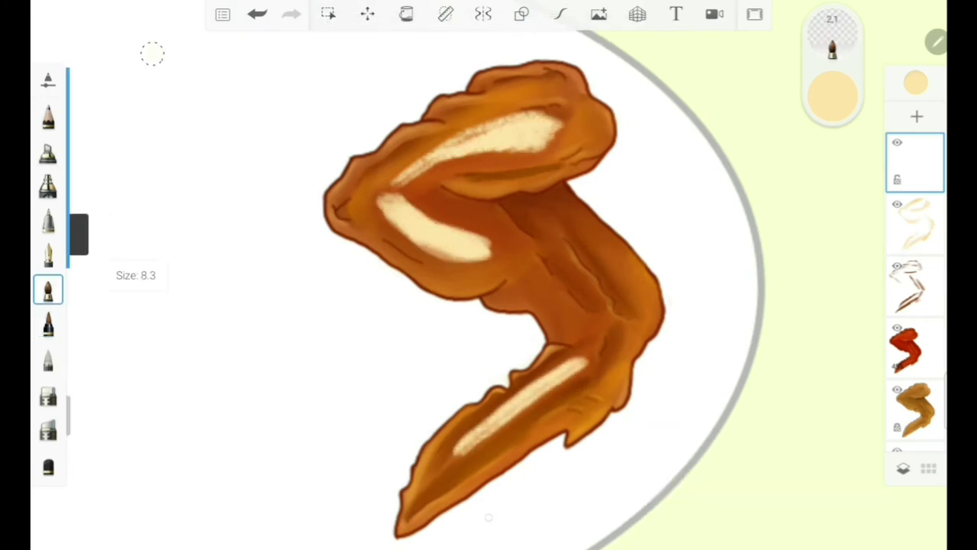
mouse_move(382, 191)
mouse_down()
mouse_move(481, 134)
mouse_move(565, 114)
mouse_move(431, 168)
mouse_up()
Step: Blend the upper wing's cream highlight into the orange as a soft glow
drag(568, 111, 386, 190)
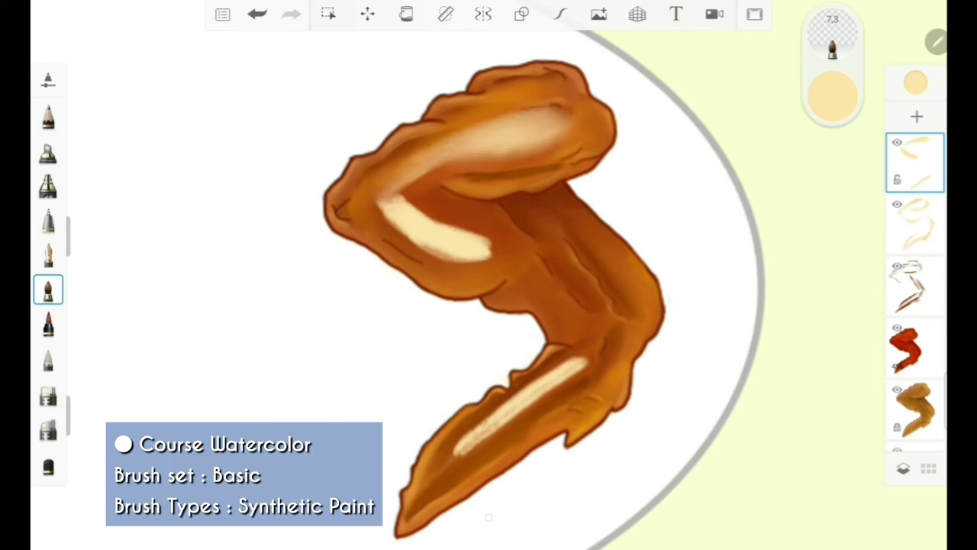
drag(435, 168, 573, 110)
mouse_move(386, 191)
mouse_down()
mouse_move(488, 252)
mouse_move(381, 210)
mouse_move(485, 263)
mouse_move(370, 198)
mouse_move(503, 264)
mouse_move(374, 217)
mouse_up()
mouse_move(428, 244)
mouse_down()
mouse_move(367, 195)
mouse_move(473, 137)
mouse_up()
drag(558, 115, 427, 180)
mouse_move(466, 137)
mouse_down()
mouse_move(359, 198)
mouse_move(497, 148)
mouse_up()
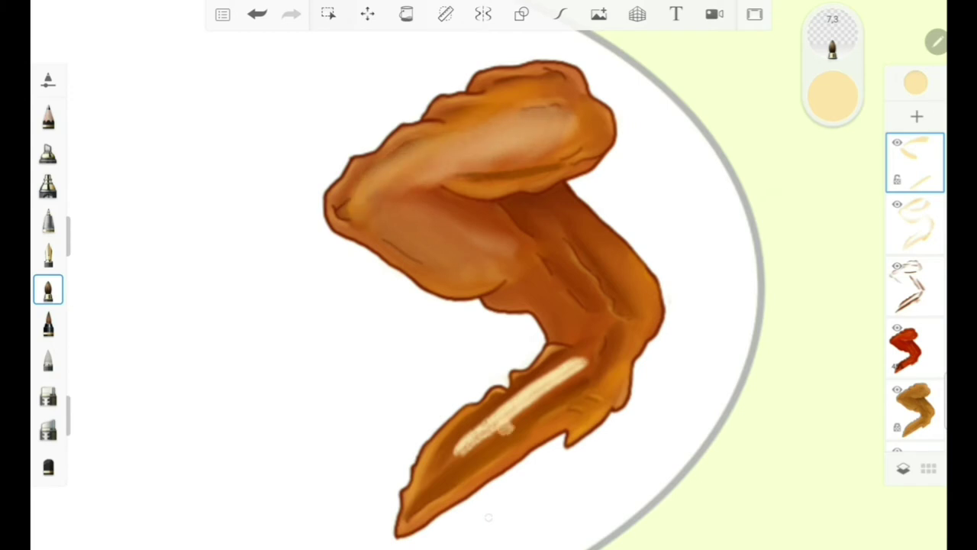
Step: Blend the lower wing's cream highlight into the orange
drag(512, 420, 419, 496)
mouse_move(580, 359)
mouse_down()
mouse_move(488, 427)
mouse_move(587, 351)
mouse_up()
drag(504, 431, 442, 473)
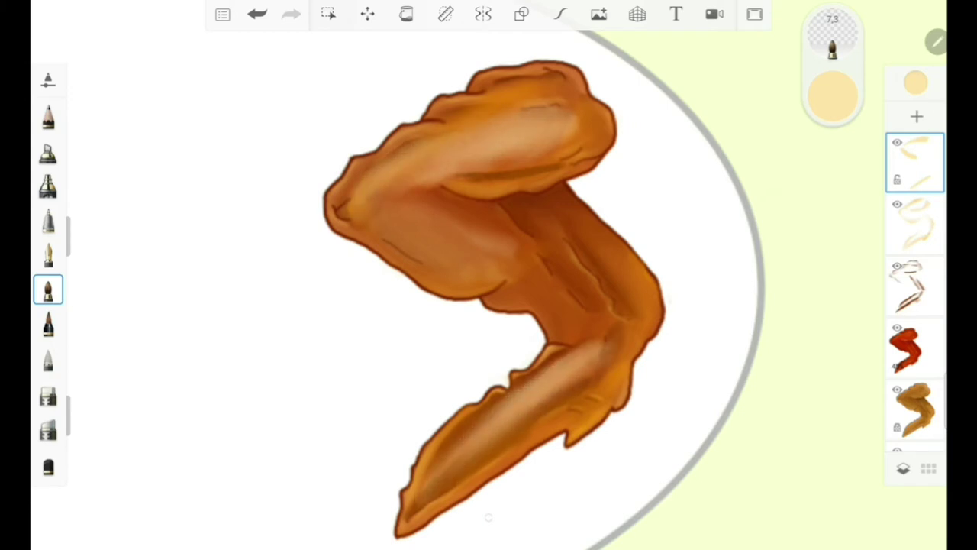
drag(595, 336, 519, 416)
click(832, 95)
Step: Adjust the paint colour, shrink the brush, and draw thin light highlight lines across the upper wing
drag(713, 96, 761, 135)
drag(710, 131, 712, 201)
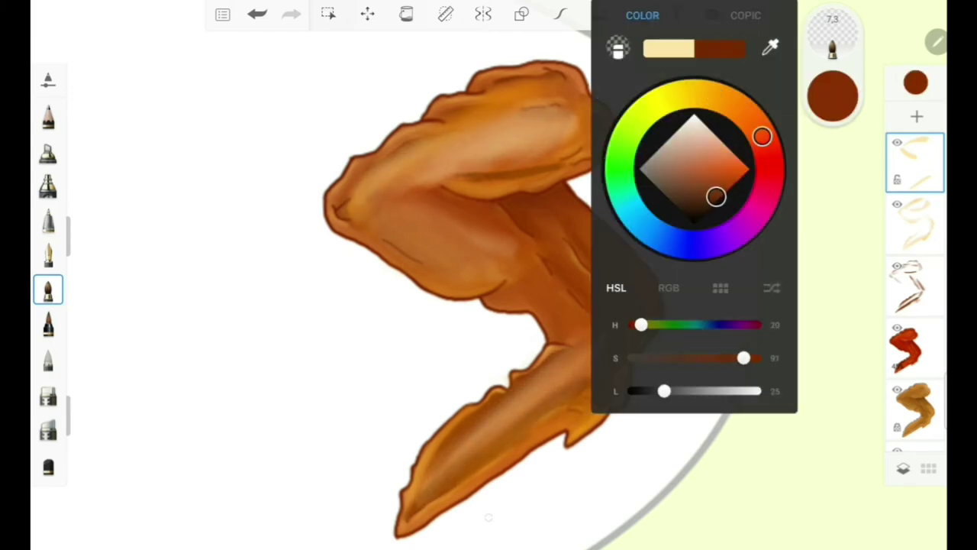
drag(67, 233, 67, 245)
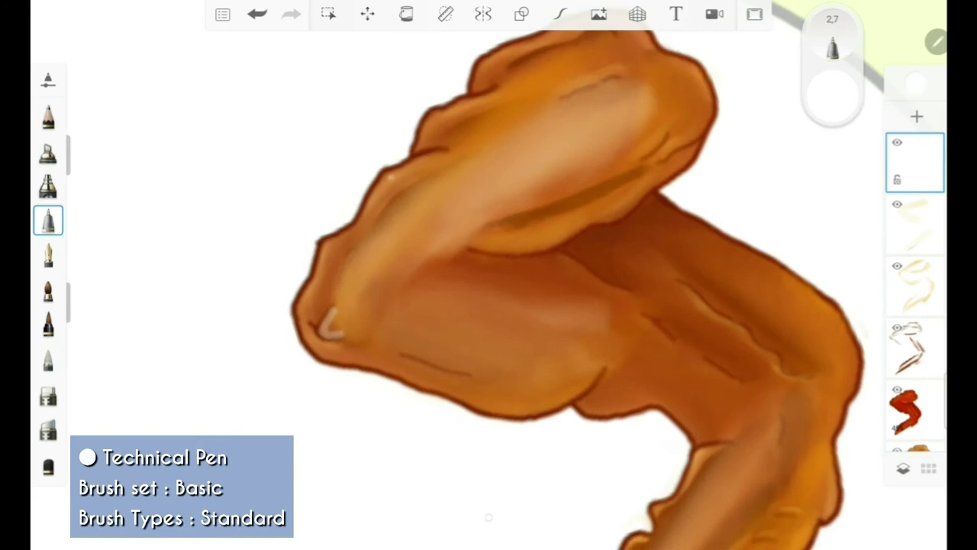
drag(391, 180, 448, 157)
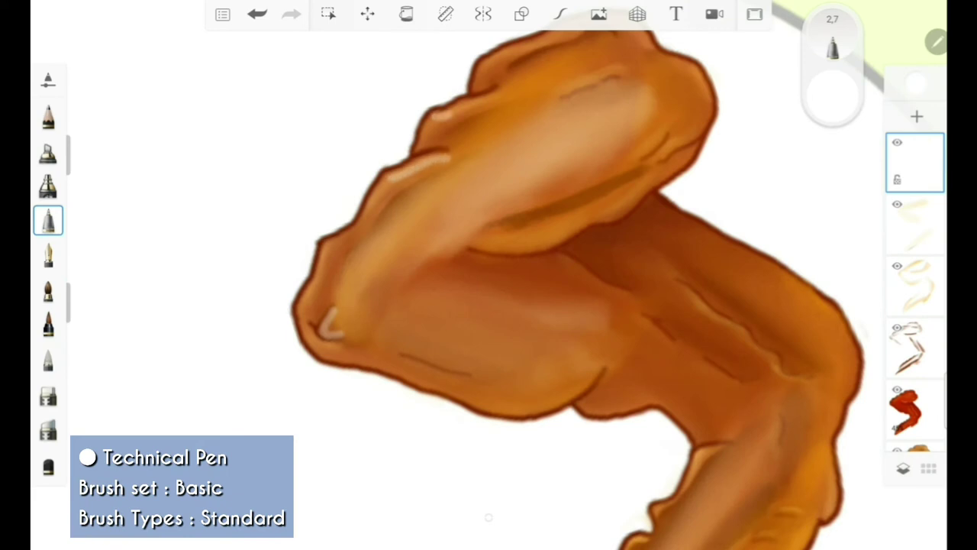
drag(432, 118, 500, 97)
drag(566, 106, 623, 82)
drag(479, 248, 596, 216)
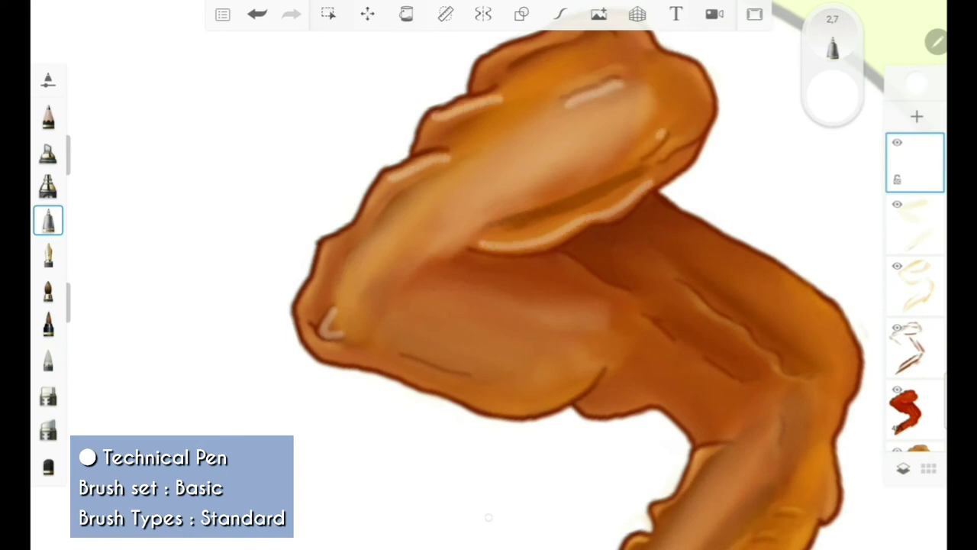
Step: Add light strokes along the lower wing and short highlight strokes in the crease
scroll(488, 274, down, 5)
mouse_move(374, 412)
mouse_down()
mouse_move(527, 358)
mouse_move(588, 309)
mouse_up()
scroll(458, 252, up, 5)
drag(328, 225, 393, 347)
mouse_move(279, 236)
mouse_down()
mouse_move(298, 286)
mouse_move(351, 365)
mouse_up()
drag(227, 139, 288, 221)
scroll(489, 274, down, 5)
scroll(457, 268, up, 2)
Step: Blend the crease highlights into the orange with the Synthetic Paint brush at size 2.1
click(48, 291)
scroll(458, 274, up, 3)
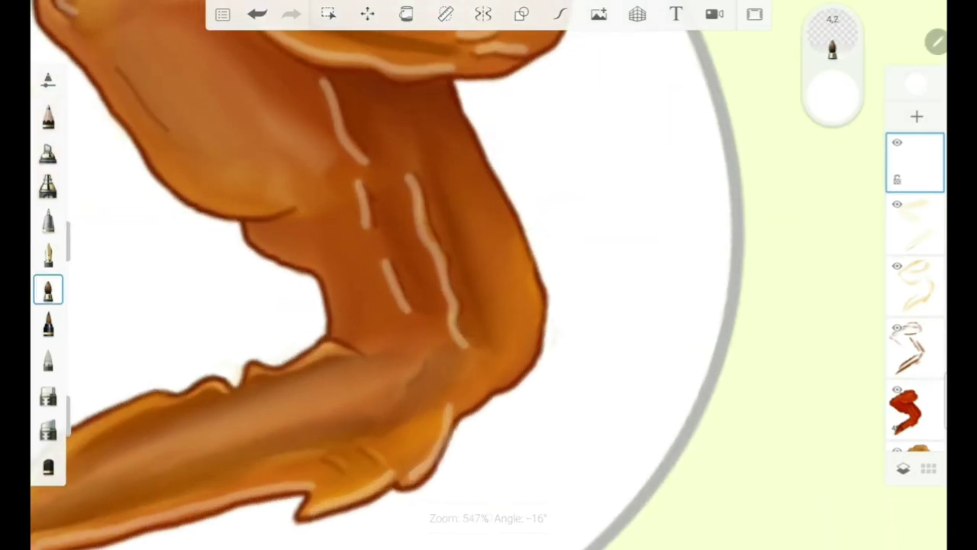
drag(381, 225, 403, 306)
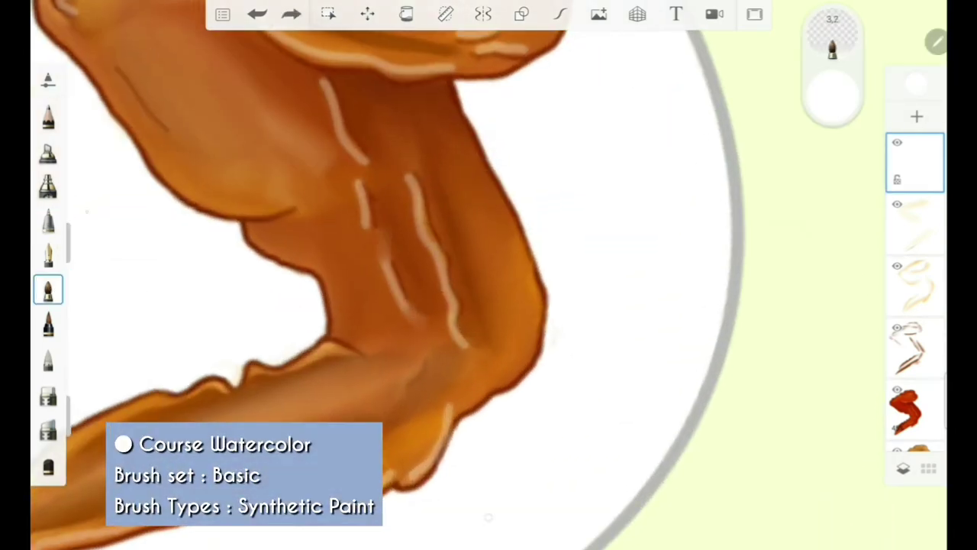
drag(68, 225, 78, 240)
drag(365, 210, 365, 238)
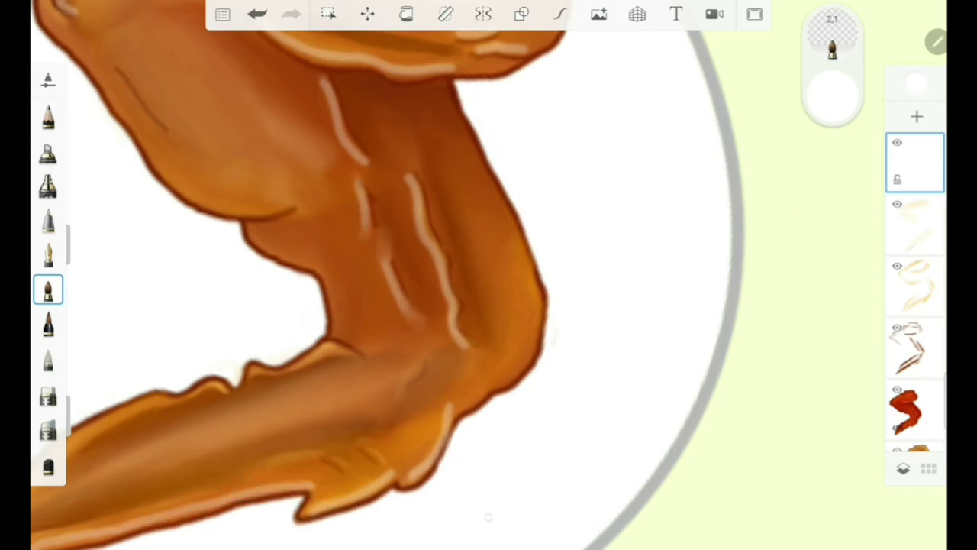
drag(398, 160, 417, 188)
drag(449, 287, 462, 345)
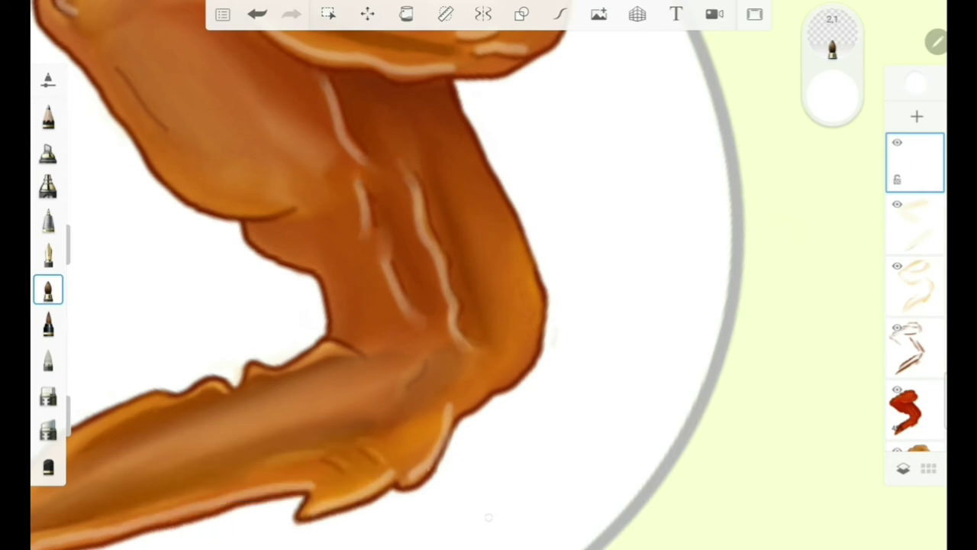
scroll(489, 274, down, 3)
scroll(458, 328, up, 3)
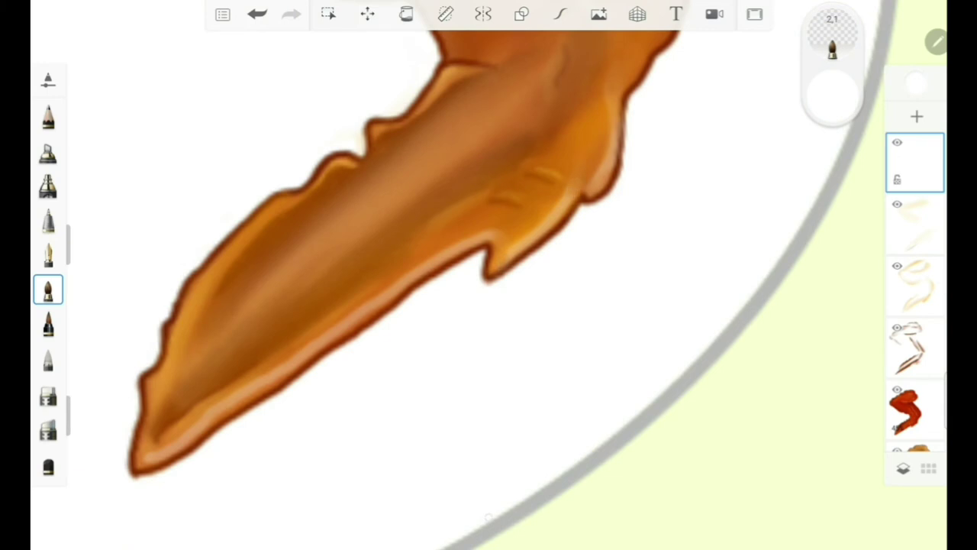
scroll(489, 275, down, 2)
scroll(488, 275, down, 2)
scroll(534, 267, up, 4)
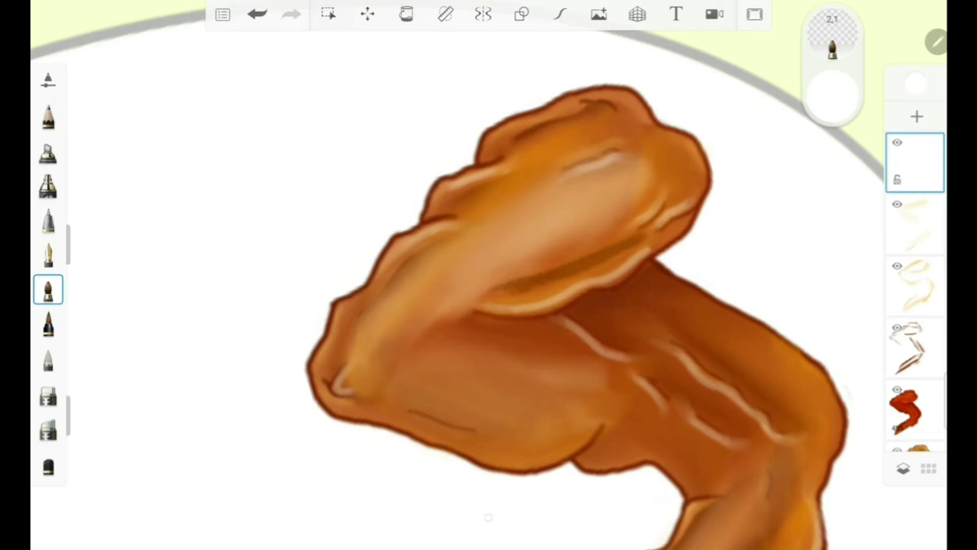
scroll(488, 274, down, 3)
Step: Undo the last stroke and draw three light highlight strokes on the upper wing with the Technical Pen
key(ctrl+z)
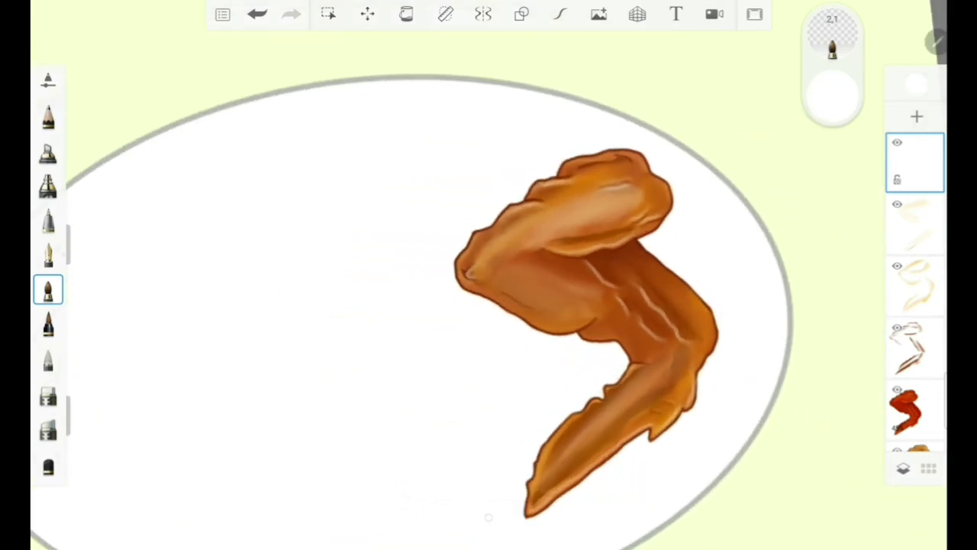
click(47, 221)
scroll(488, 306, up, 3)
drag(340, 252, 436, 192)
drag(438, 227, 561, 217)
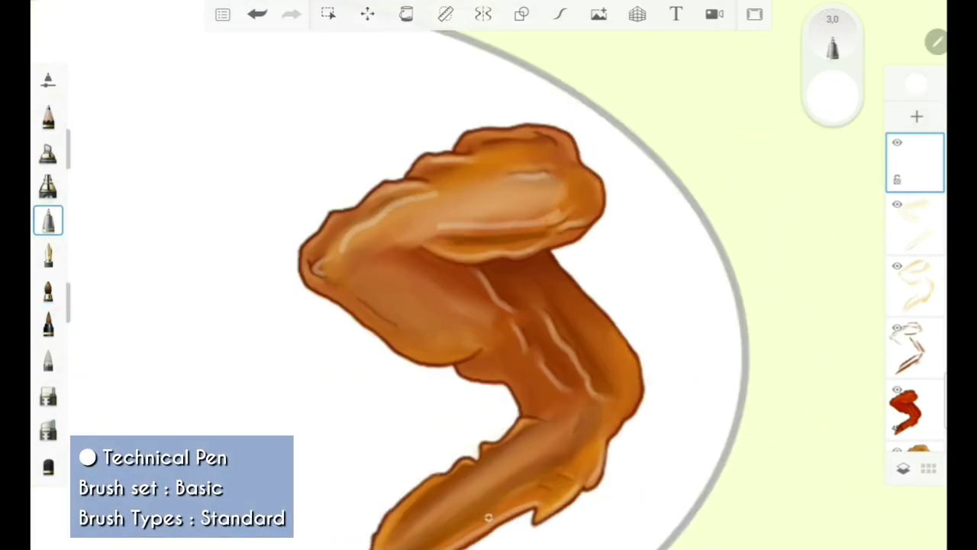
scroll(488, 275, down, 3)
scroll(458, 275, up, 4)
drag(302, 221, 391, 223)
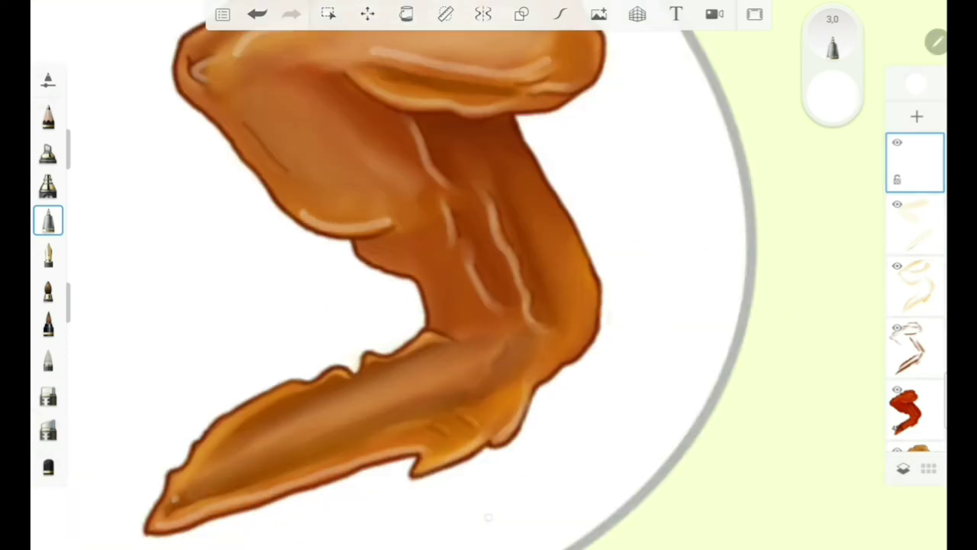
scroll(488, 275, down, 2)
scroll(489, 275, down, 2)
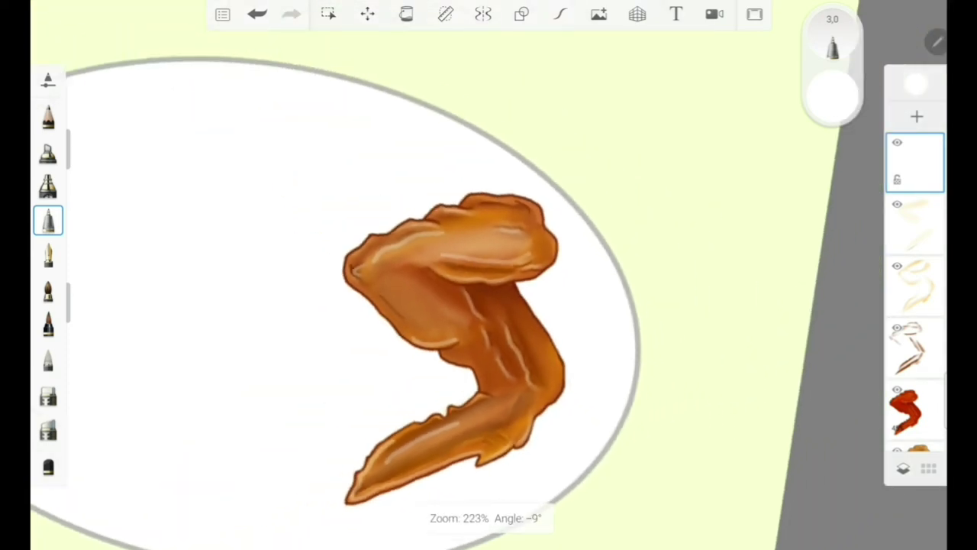
scroll(489, 275, down, 2)
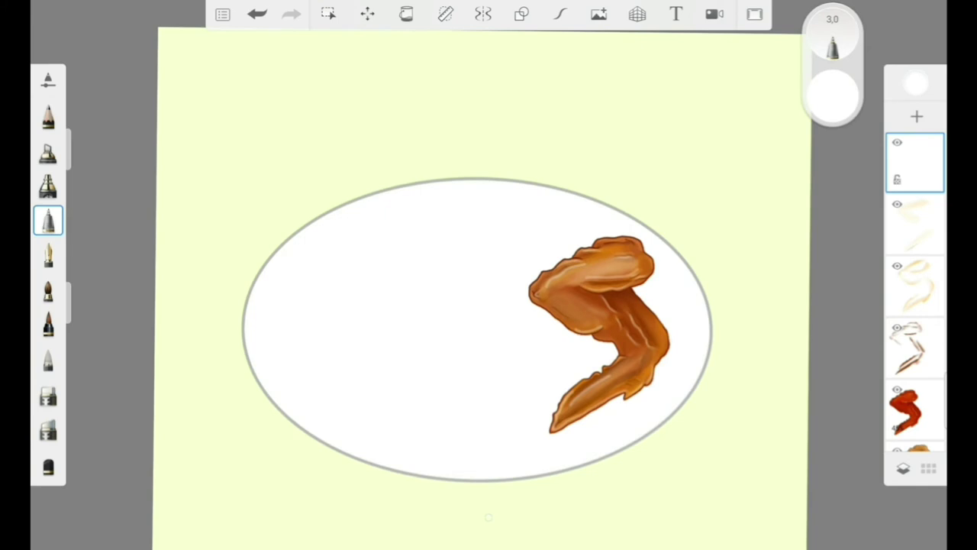
Step: Try a lower opacity on the highlight layer, then undo the change
click(914, 161)
drag(761, 274, 796, 274)
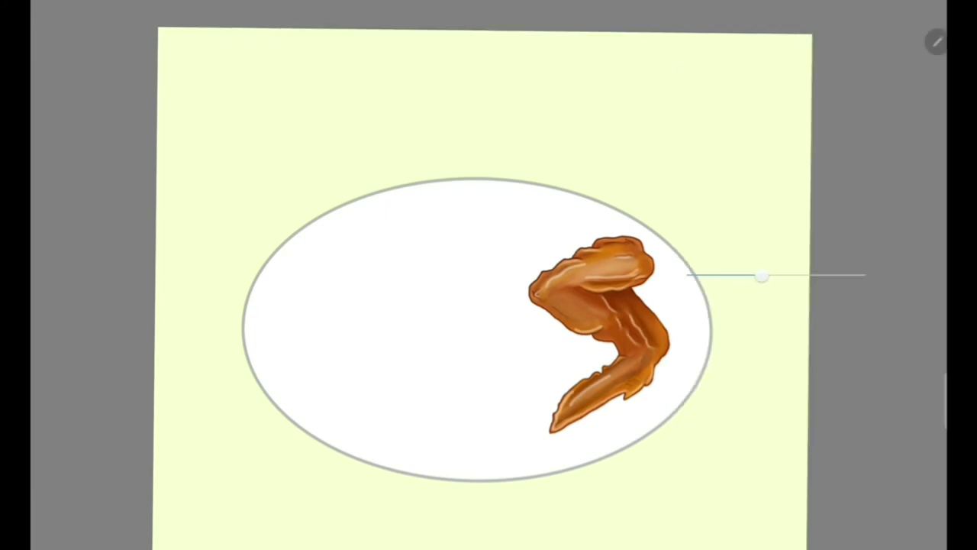
click(256, 14)
Step: Readjust the highlight layer's opacity and add light orange highlights along the upper wing's edges
click(915, 162)
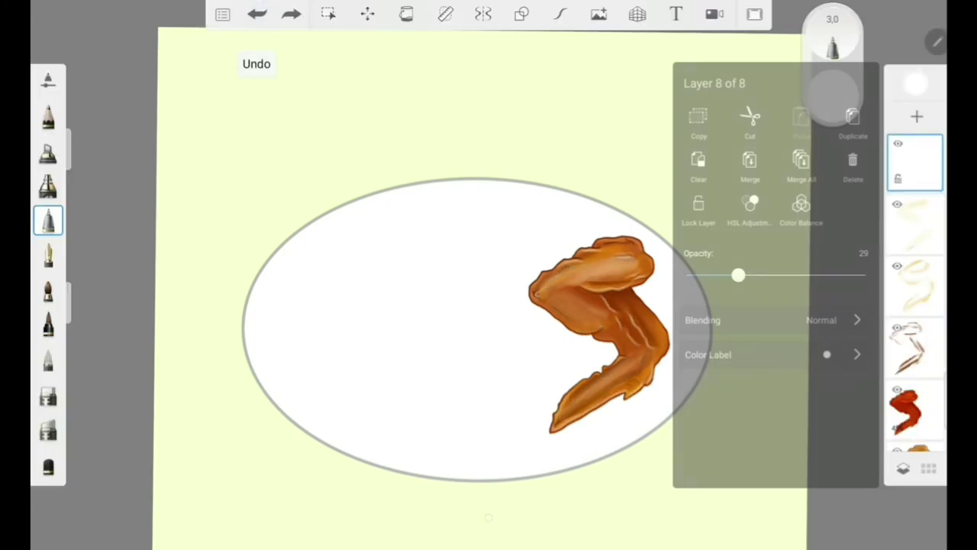
mouse_move(738, 275)
mouse_down()
mouse_move(851, 273)
mouse_move(813, 275)
mouse_up()
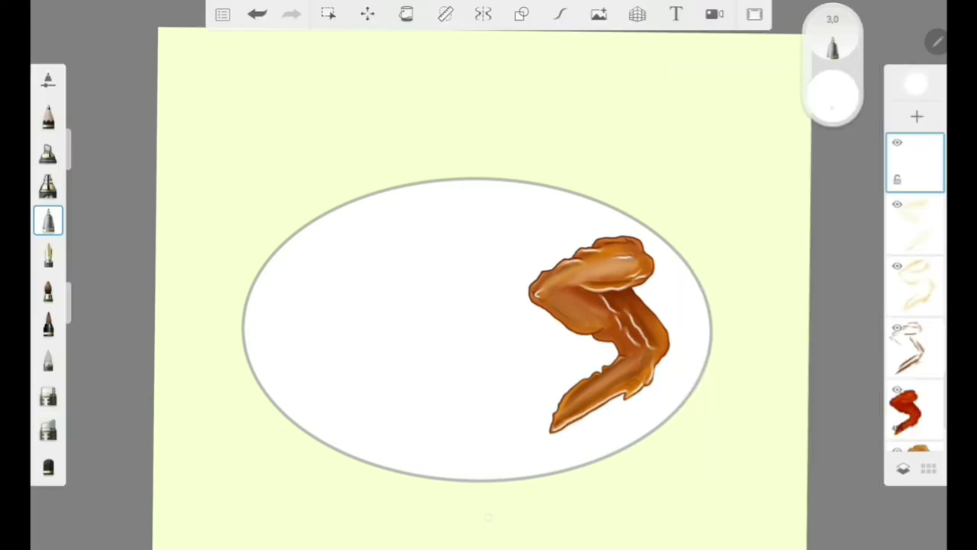
click(832, 95)
drag(693, 390, 715, 390)
scroll(488, 305, up, 5)
drag(563, 249, 492, 243)
drag(490, 200, 452, 206)
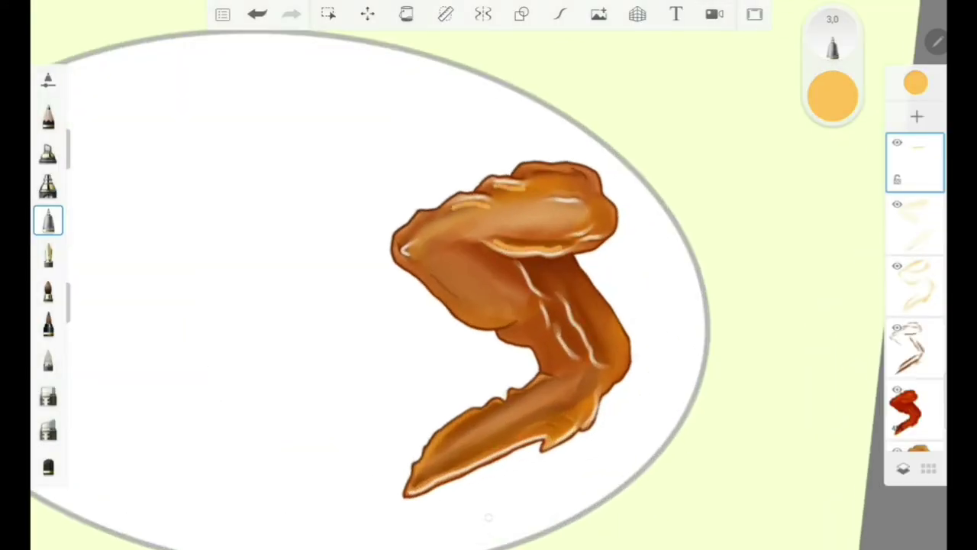
Step: Paint trial orange highlights near the lower wing tip, blend them, and undo the last stroke
click(47, 290)
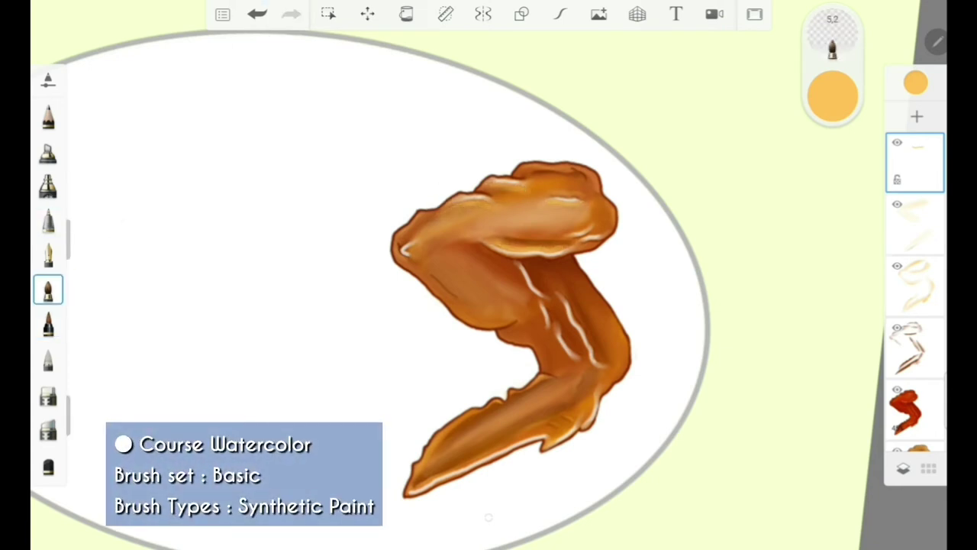
click(47, 221)
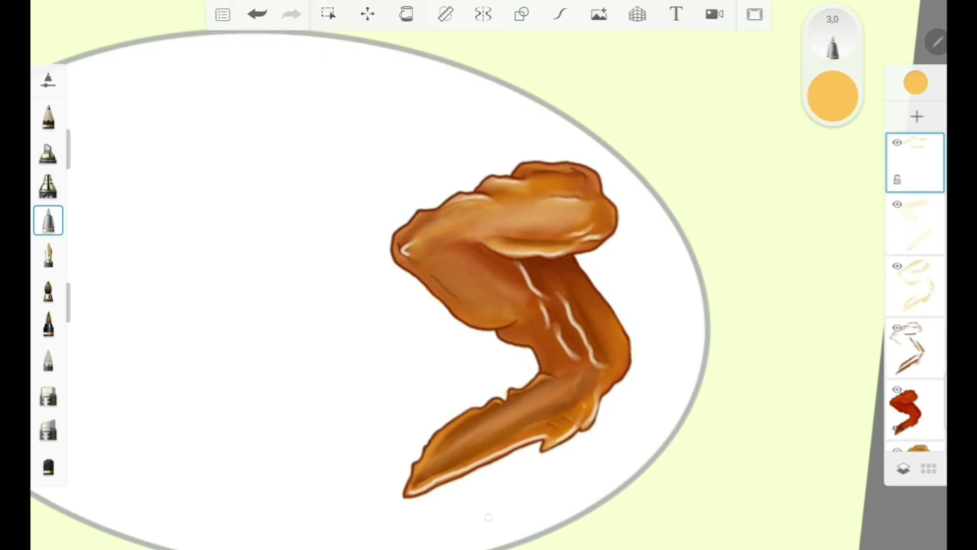
mouse_move(556, 435)
mouse_down()
mouse_move(577, 416)
mouse_move(592, 420)
mouse_up()
drag(513, 267, 562, 359)
drag(554, 298, 587, 362)
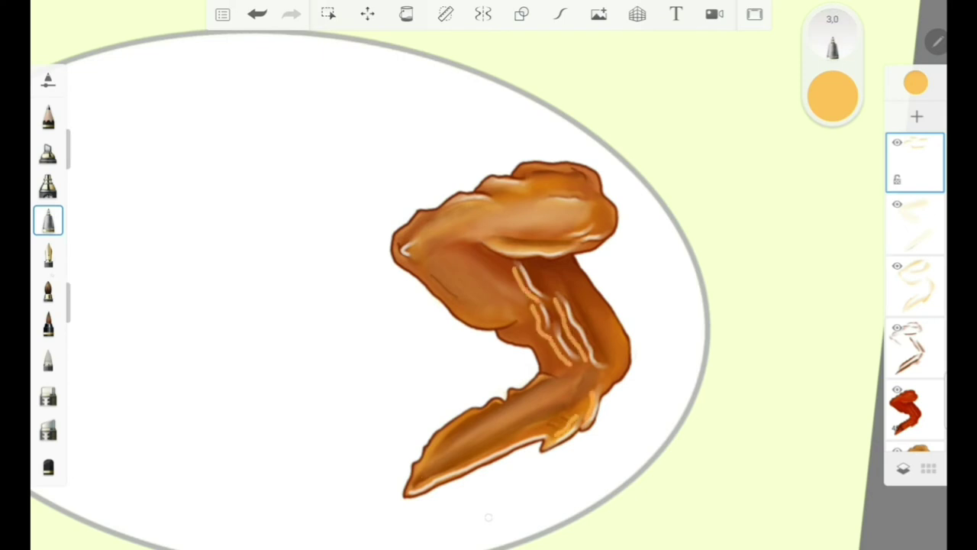
click(47, 290)
drag(507, 259, 574, 368)
mouse_move(577, 315)
mouse_down()
mouse_move(549, 291)
mouse_move(598, 372)
mouse_up()
key(ctrl+z)
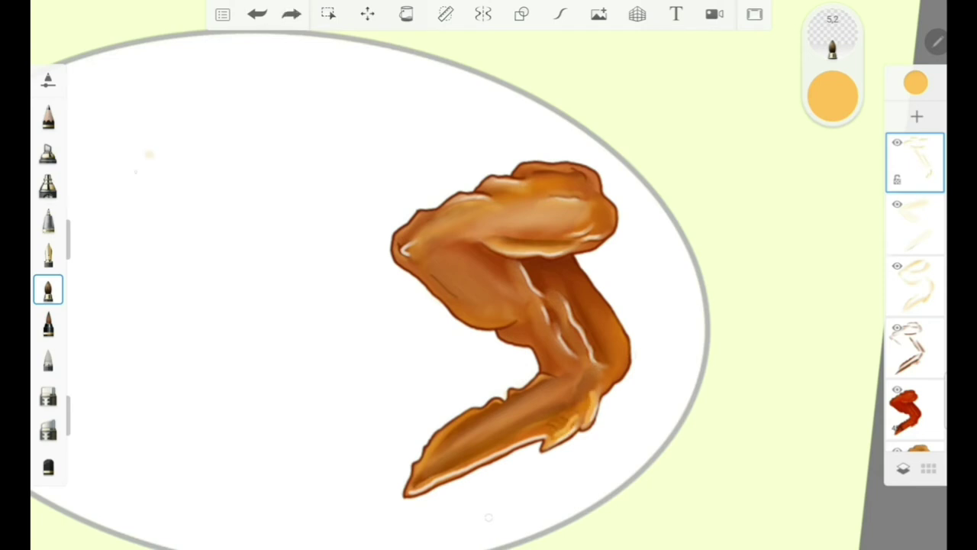
Step: Choose dark brown as the paint colour
scroll(565, 412, up, 5)
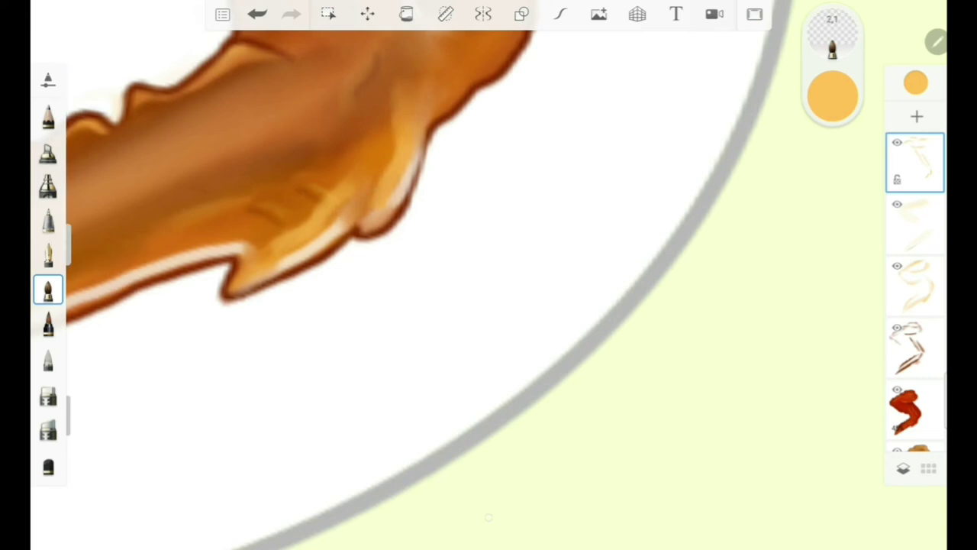
scroll(305, 245, down, 3)
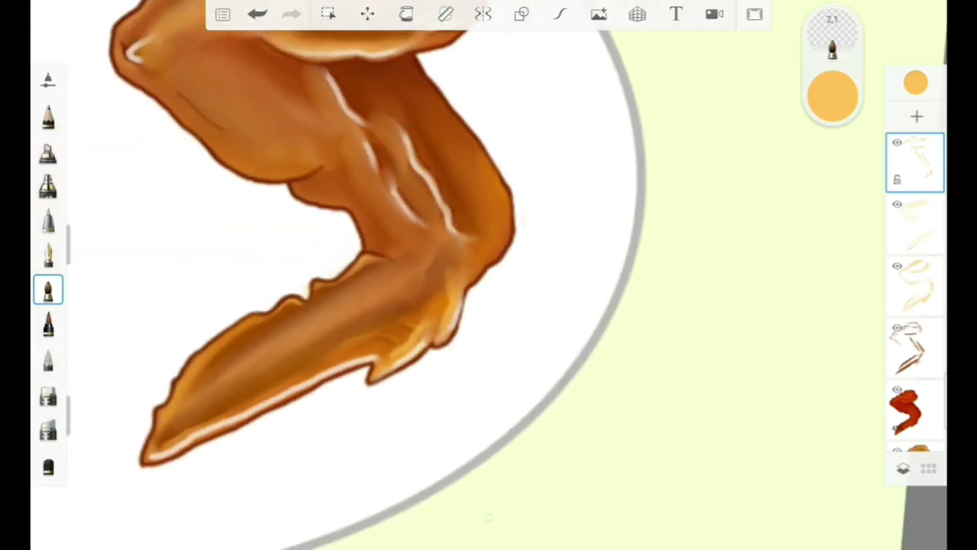
scroll(344, 229, down, 3)
click(832, 95)
click(716, 202)
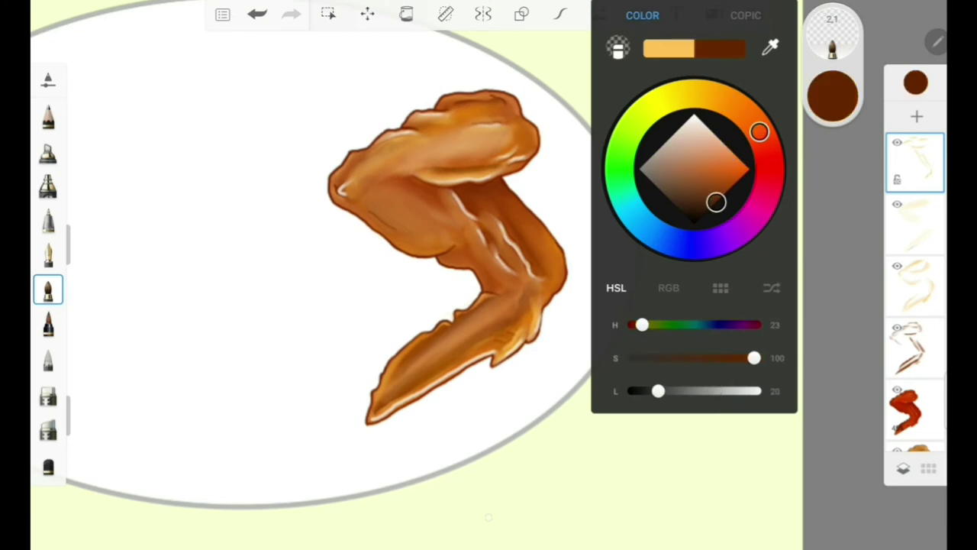
scroll(366, 275, down, 3)
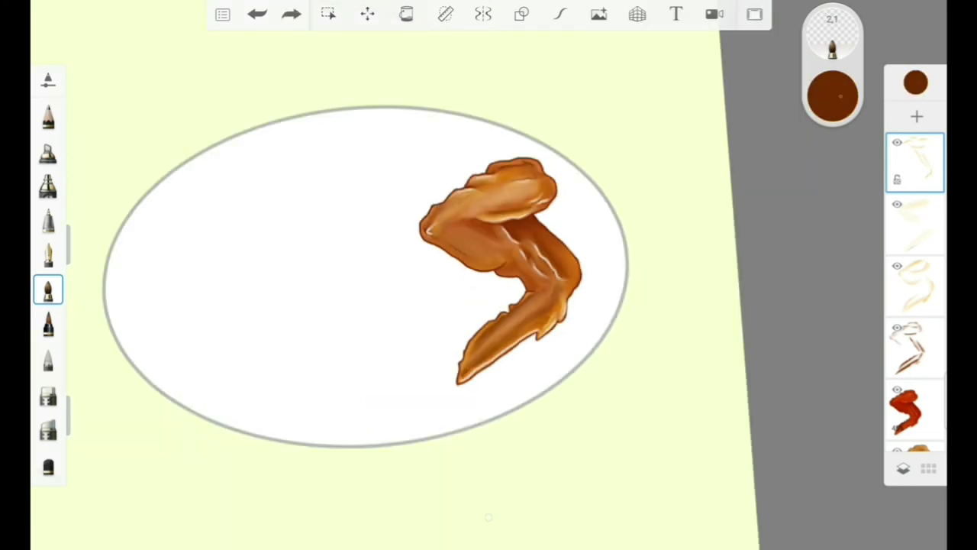
Step: Pick a darker brown and add a new layer, undoing an accidental merge-down
click(832, 96)
click(709, 207)
click(917, 116)
click(47, 220)
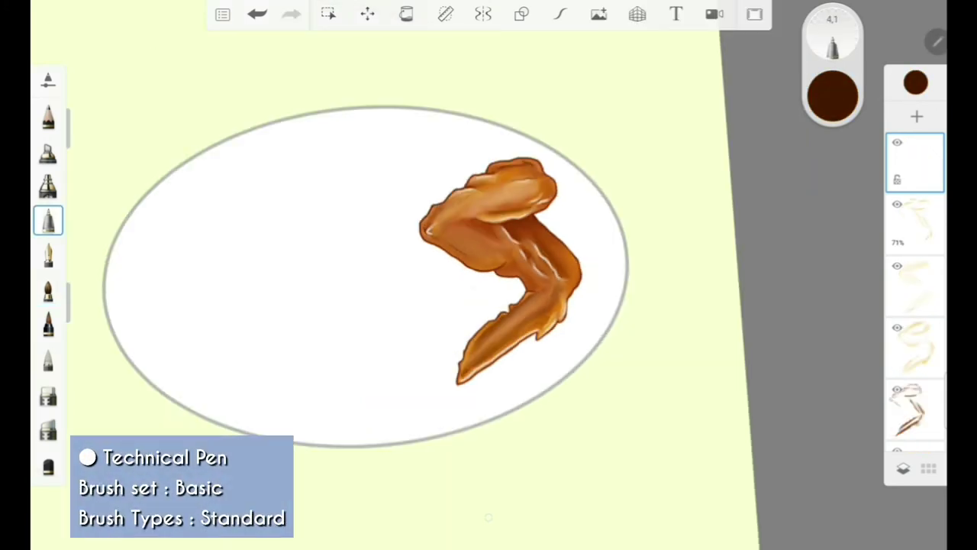
scroll(486, 438, up, 5)
click(914, 162)
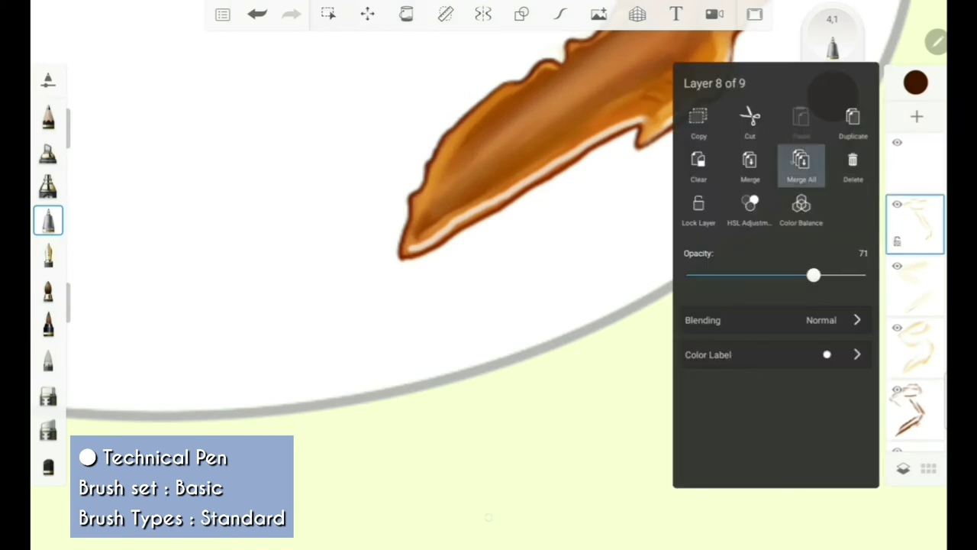
click(758, 169)
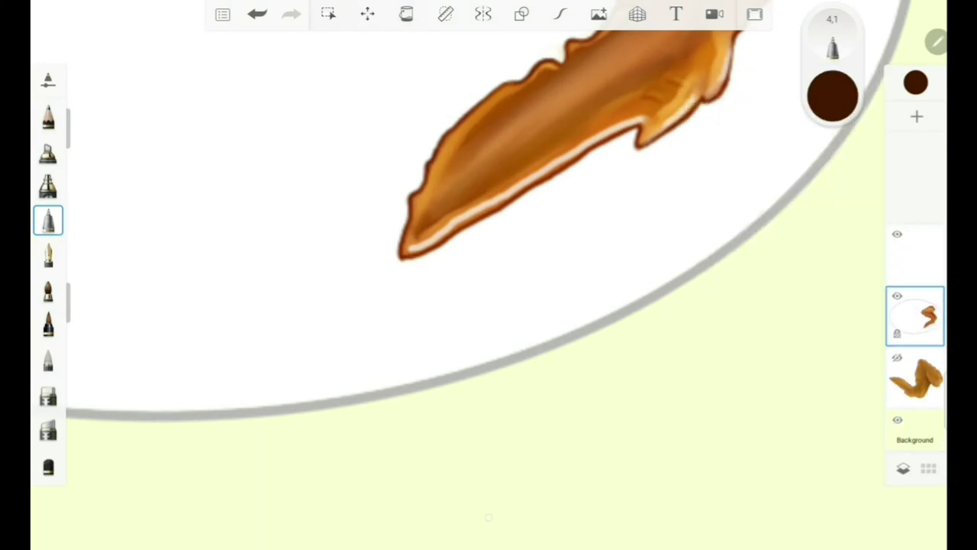
key(ctrl+z)
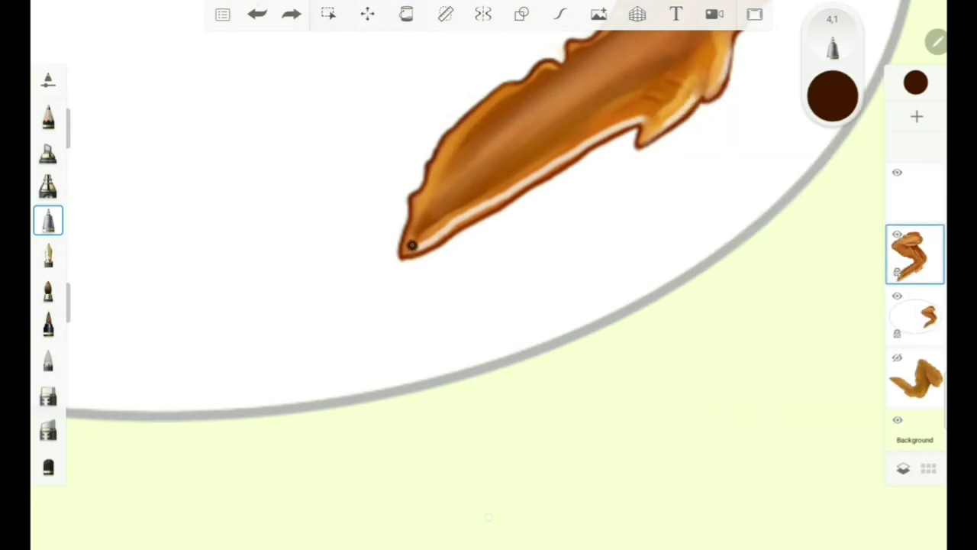
Step: Set the wing layer to 100 opacity and the pen to 65%, then darken the wing's lower edge
click(914, 254)
drag(768, 274, 863, 275)
drag(79, 382, 78, 357)
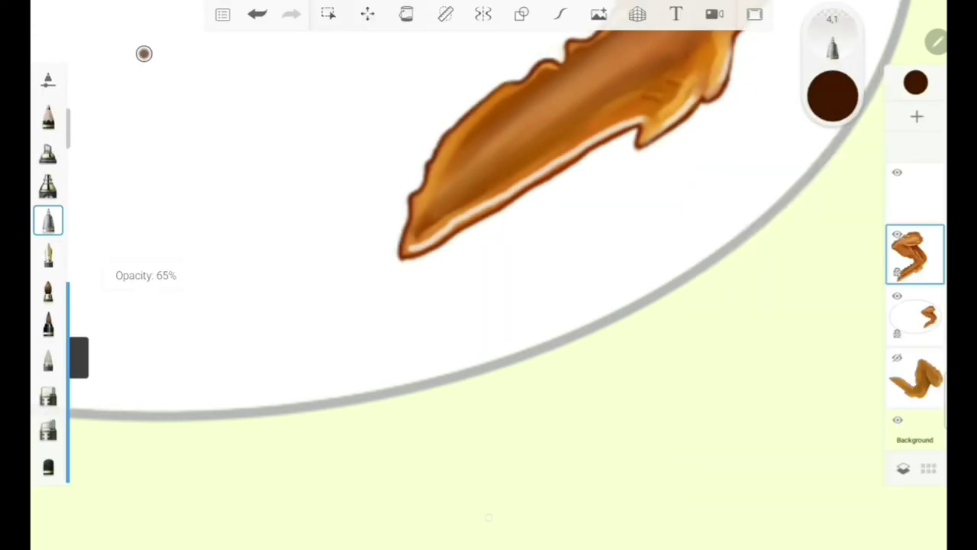
drag(404, 252, 717, 90)
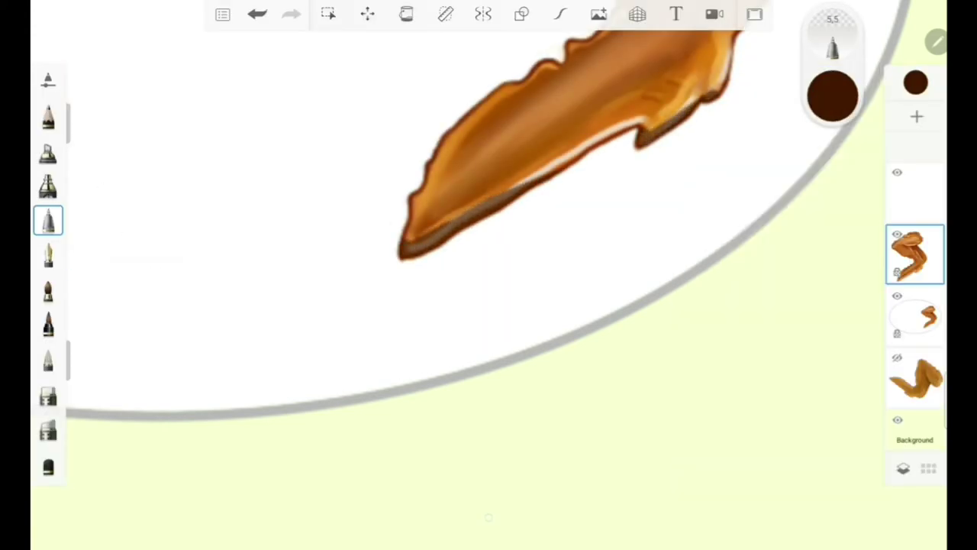
scroll(489, 229, down, 3)
drag(411, 334, 534, 233)
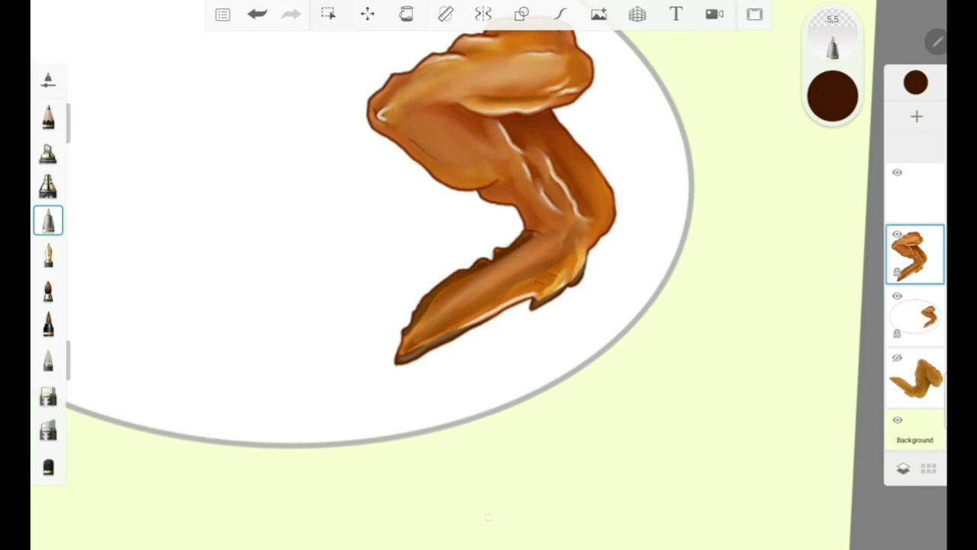
drag(400, 357, 473, 274)
drag(488, 229, 442, 284)
mouse_move(363, 415)
mouse_down()
mouse_move(412, 345)
mouse_move(473, 295)
mouse_up()
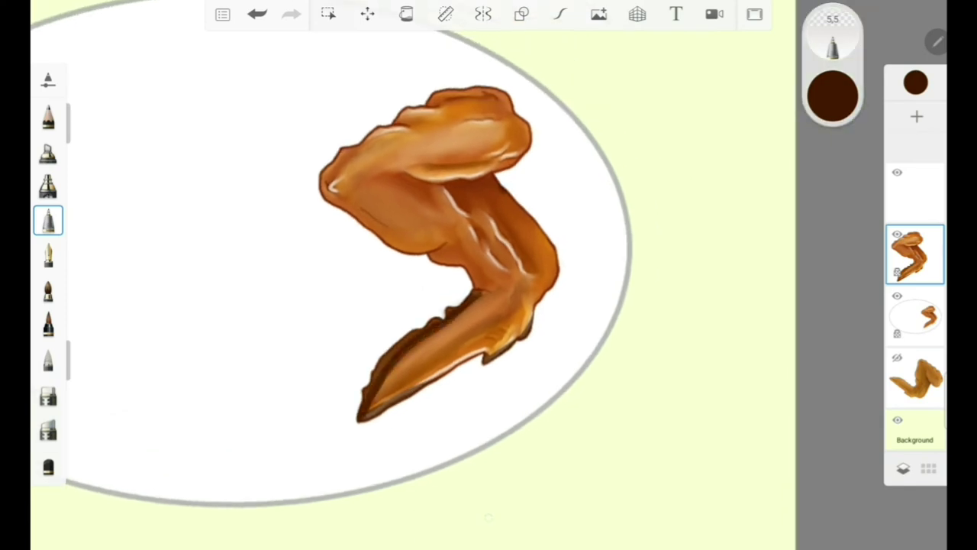
Step: Outline the wing's right, left and top edges in brown, then add small strokes along the lower edge
drag(504, 195, 555, 289)
mouse_move(345, 150)
mouse_down()
mouse_move(322, 202)
mouse_move(409, 112)
mouse_move(502, 89)
mouse_move(530, 135)
mouse_up()
drag(529, 150, 455, 177)
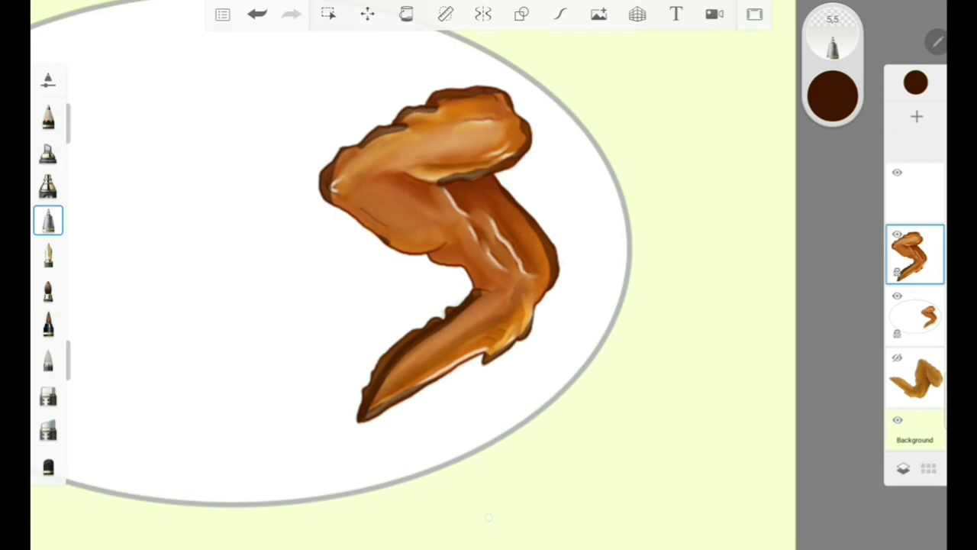
drag(78, 130, 79, 142)
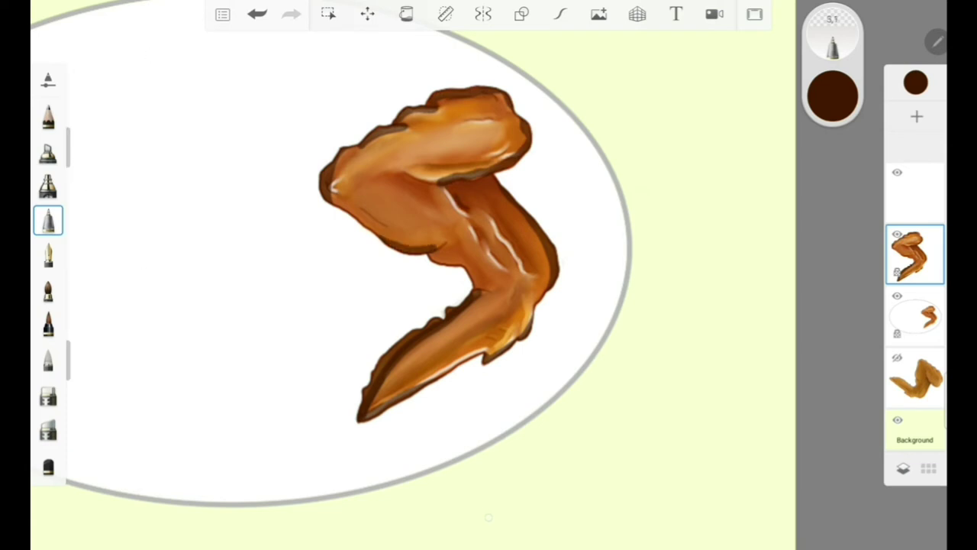
click(47, 324)
click(47, 290)
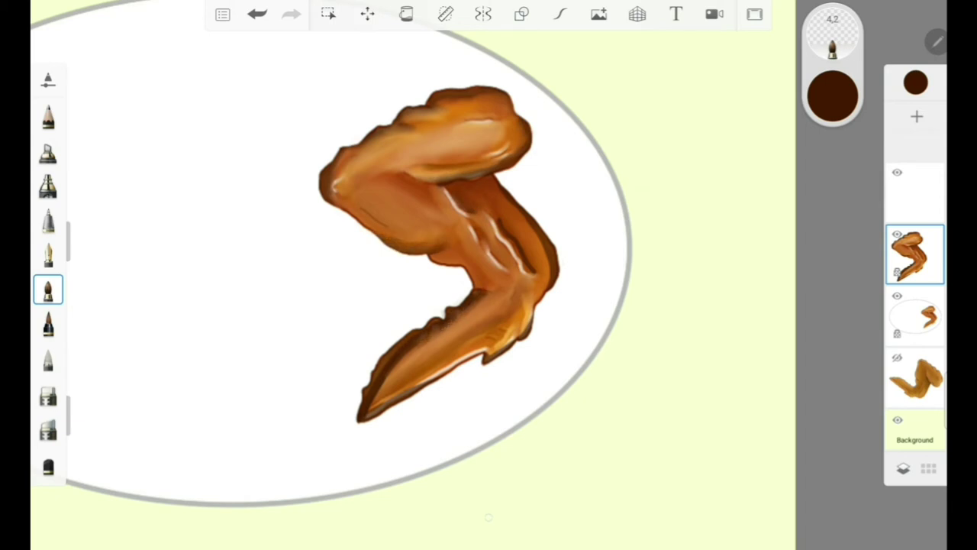
mouse_move(385, 400)
mouse_down()
mouse_move(472, 357)
mouse_move(534, 310)
mouse_up()
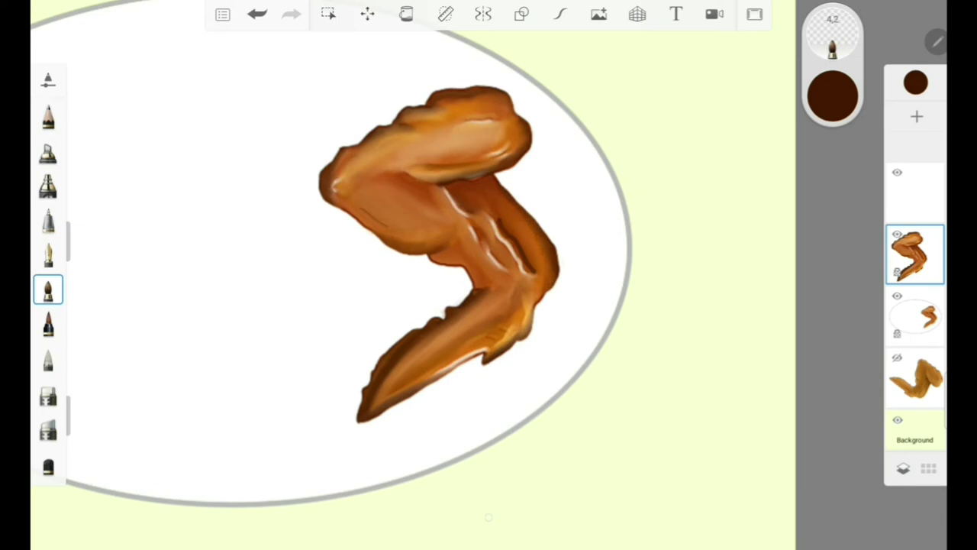
Step: Paint orange tones over the joint and lower wing, softening the lower edge highlight
scroll(458, 275, up, 3)
click(831, 96)
drag(704, 390, 674, 390)
click(325, 299)
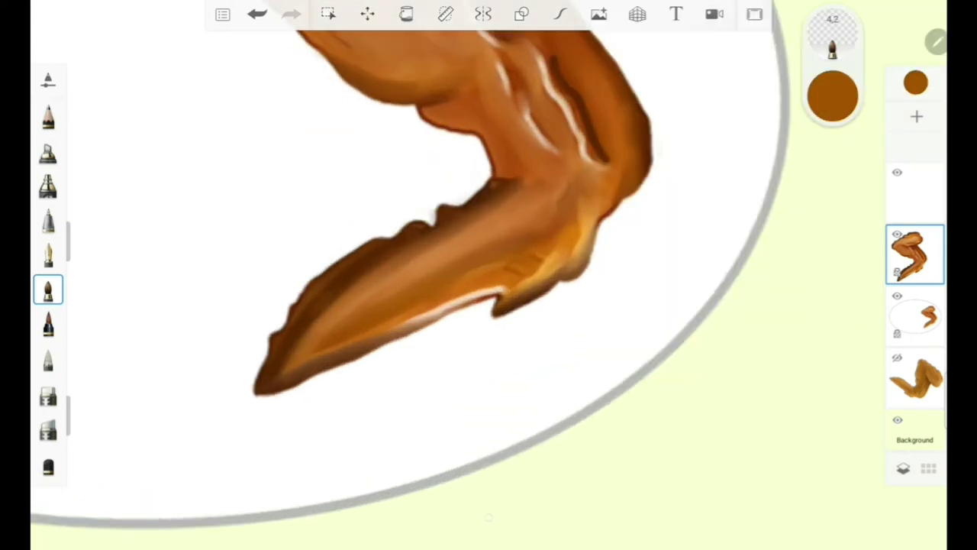
drag(519, 157, 458, 229)
drag(488, 133, 508, 198)
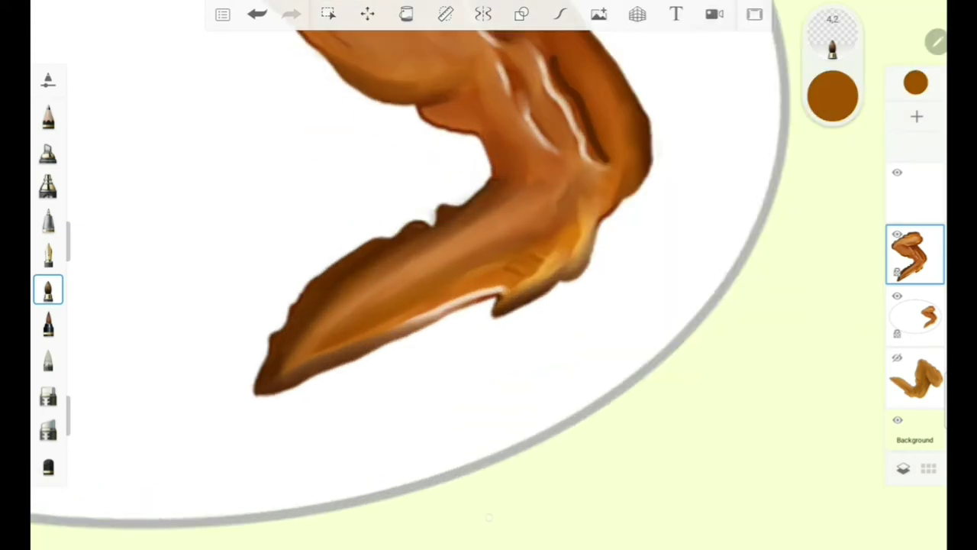
drag(324, 321, 263, 385)
mouse_move(382, 259)
mouse_down()
mouse_move(458, 238)
mouse_move(553, 260)
mouse_up()
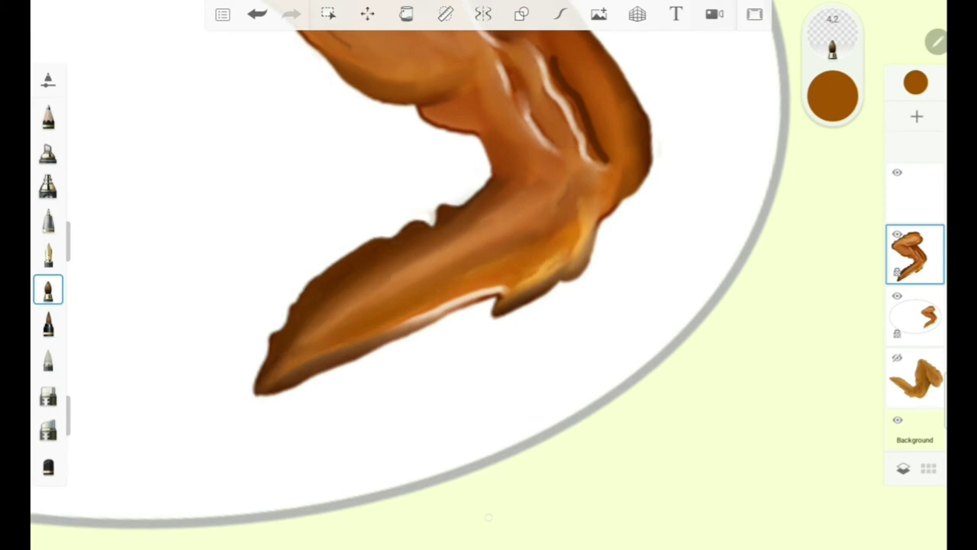
drag(467, 304, 267, 386)
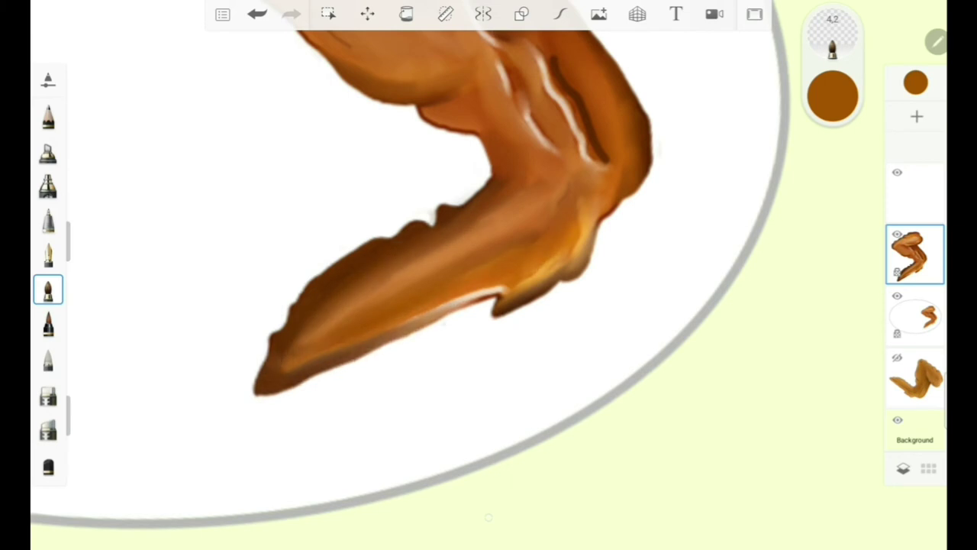
drag(534, 293, 496, 309)
Step: Paint a white highlight on the upper bone and blend it with the watercolour brush
scroll(458, 267, down, 3)
scroll(458, 267, down, 2)
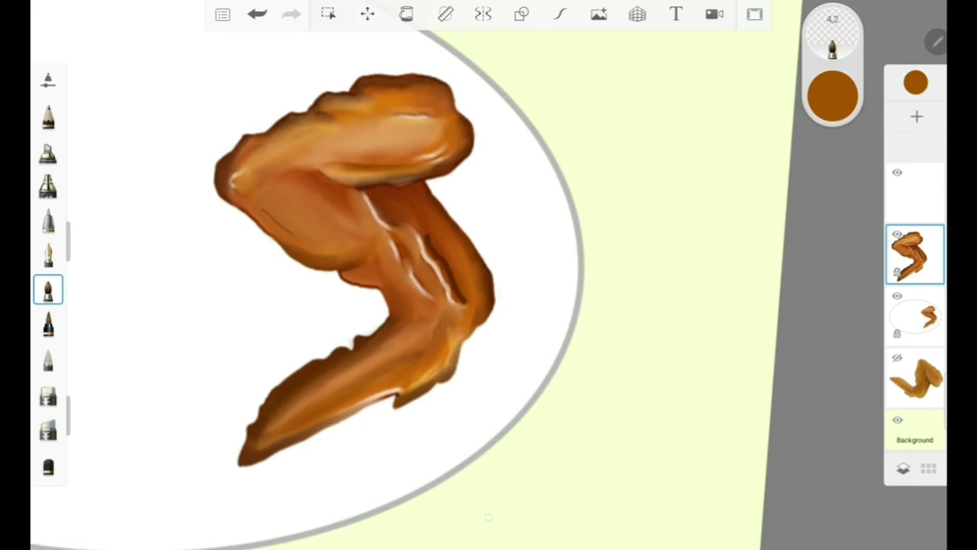
click(48, 323)
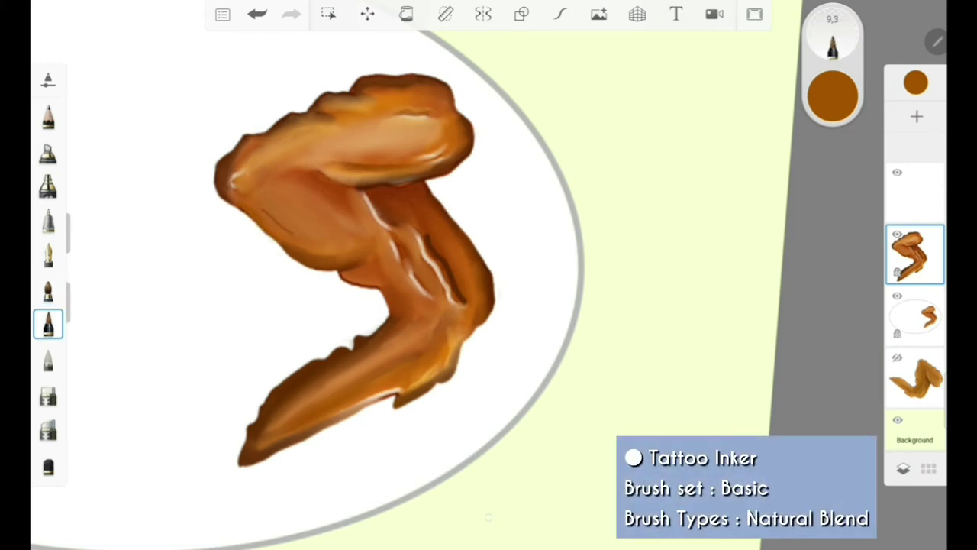
scroll(489, 517, up, 3)
drag(67, 252, 67, 275)
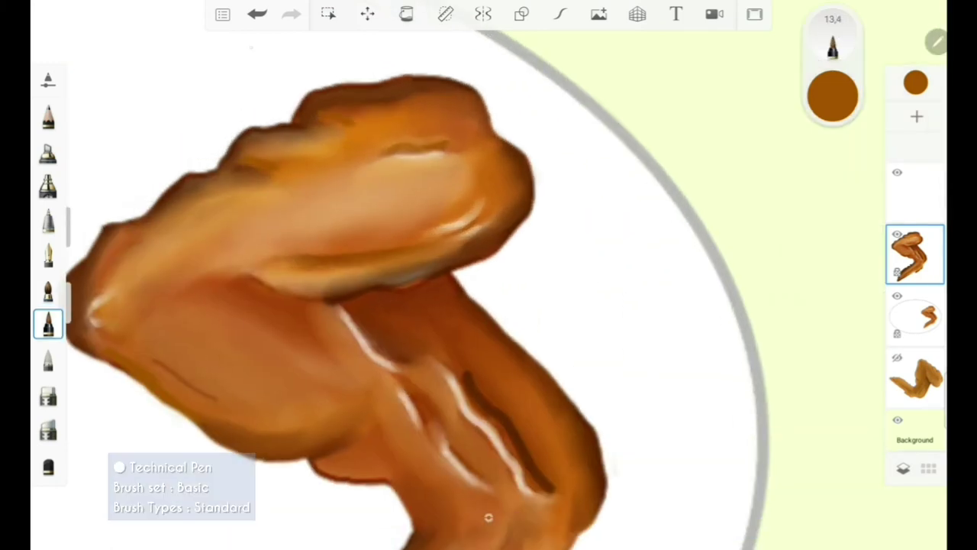
click(47, 219)
scroll(489, 516, down, 2)
scroll(488, 517, down, 2)
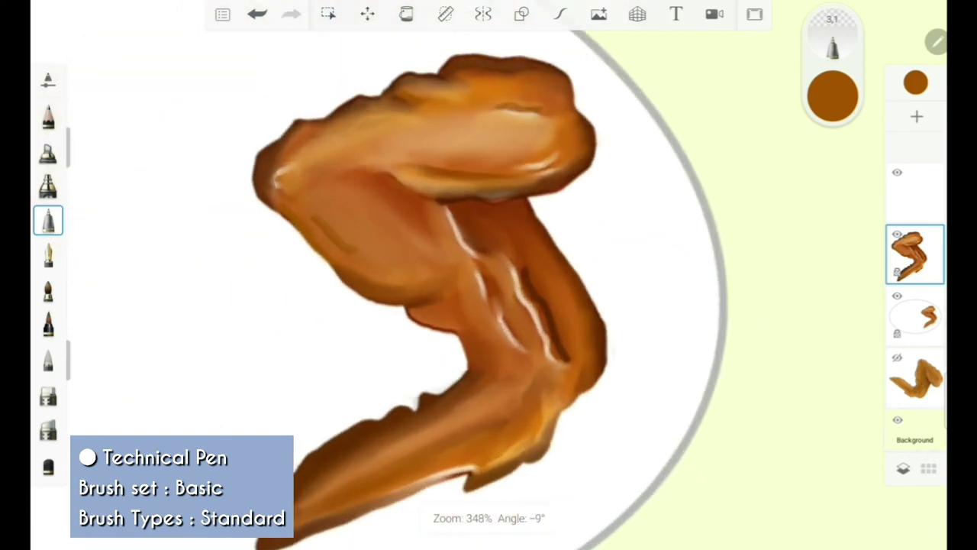
click(832, 96)
mouse_move(330, 118)
mouse_down()
mouse_move(383, 107)
mouse_move(505, 122)
mouse_up()
click(47, 288)
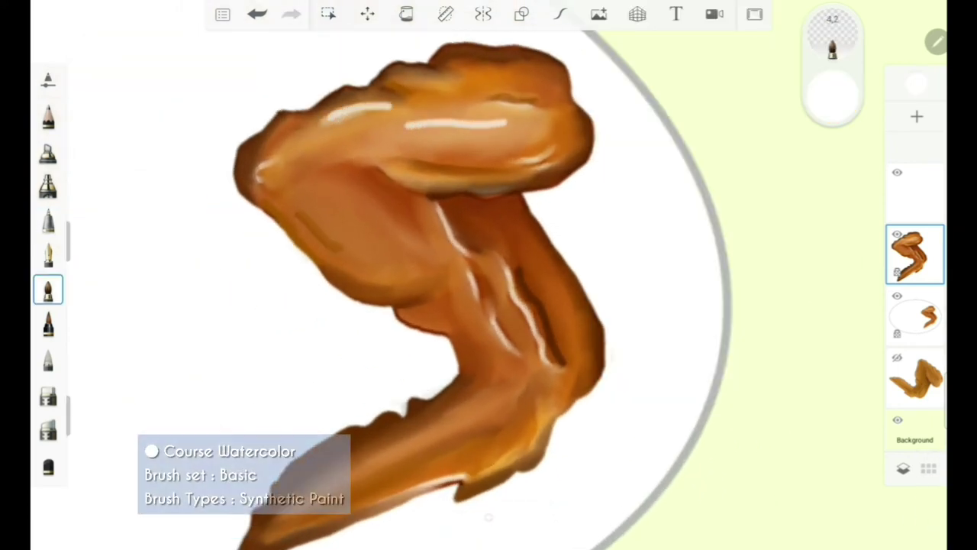
mouse_move(330, 116)
mouse_down()
mouse_move(390, 107)
mouse_move(508, 123)
mouse_up()
Step: Sample brown from the wing and draw a highlight streak with the Technical Pen
scroll(488, 517, down, 3)
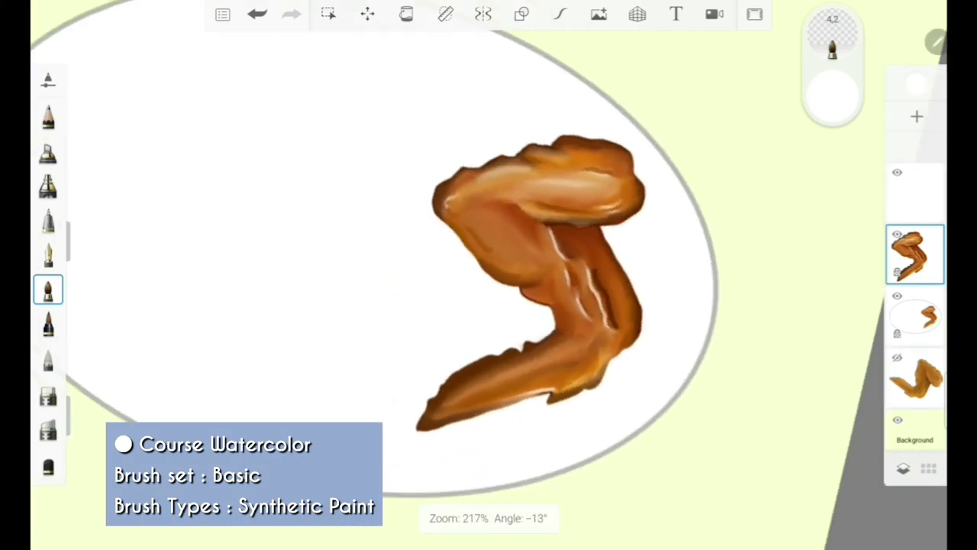
scroll(489, 517, up, 5)
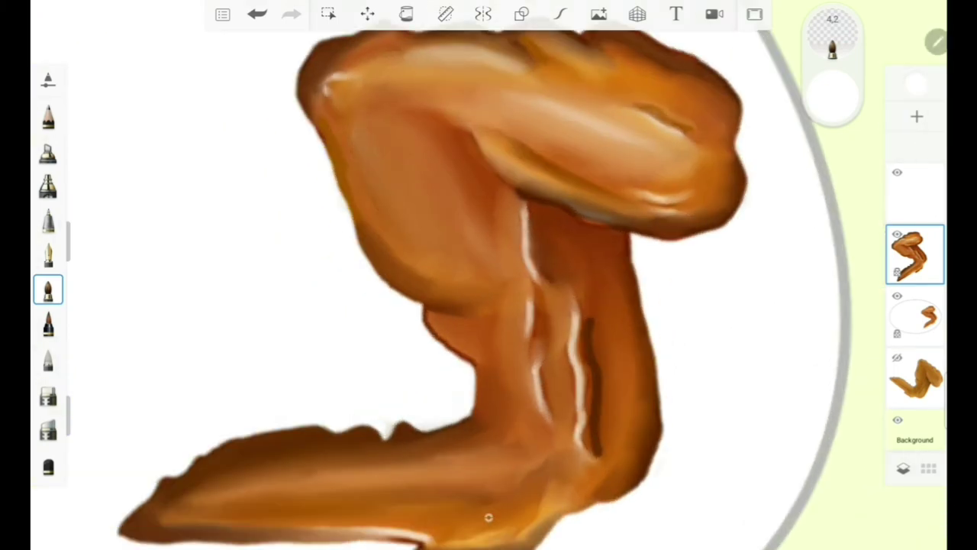
click(47, 220)
click(832, 93)
click(767, 43)
click(338, 149)
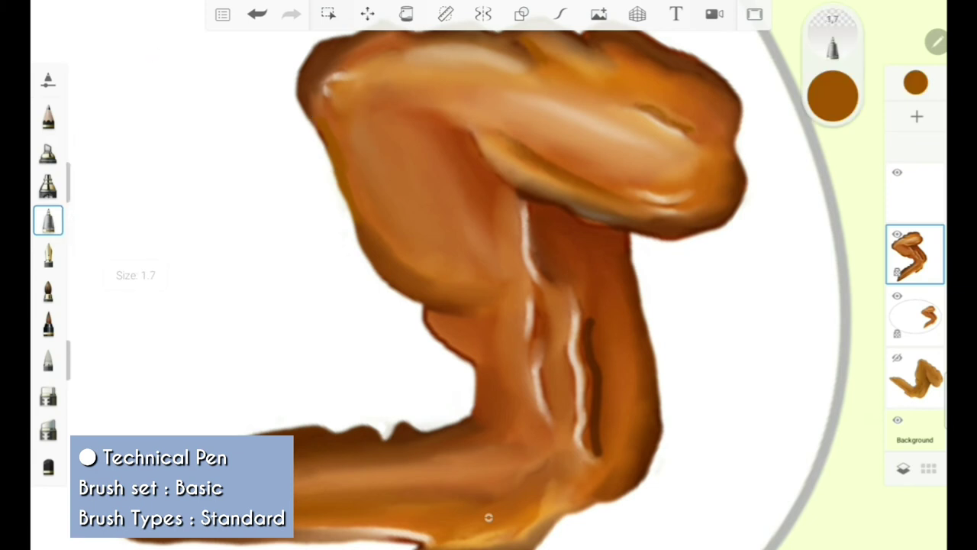
scroll(489, 517, down, 2)
scroll(488, 516, up, 3)
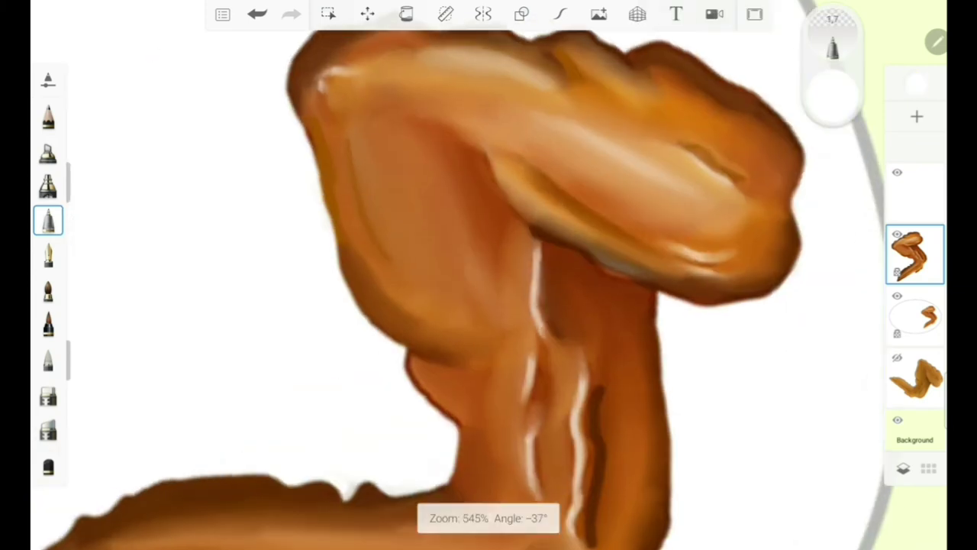
mouse_move(354, 145)
mouse_down()
mouse_move(404, 267)
mouse_move(357, 141)
mouse_move(373, 199)
mouse_up()
click(48, 323)
click(48, 290)
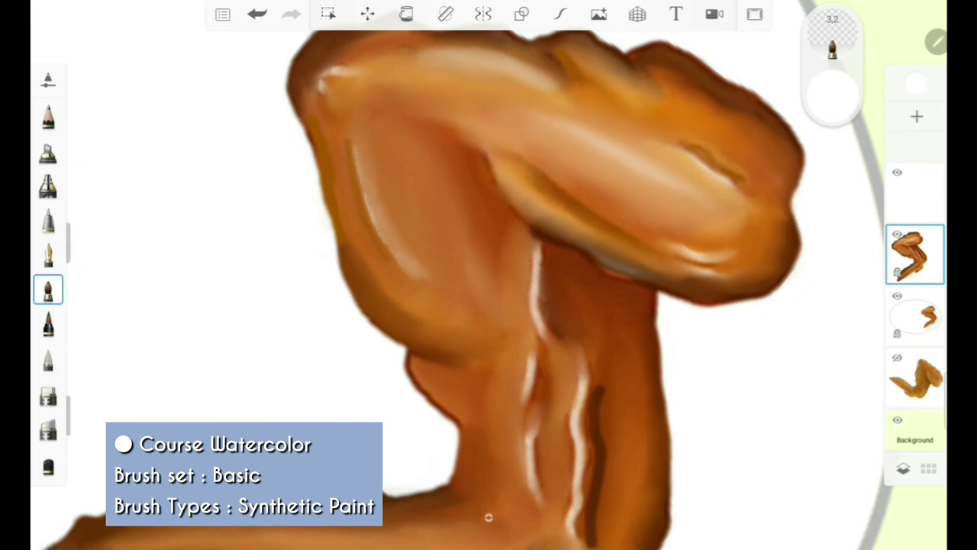
Step: Add a thin dark brown accent along the inner bend and a white highlight stroke on the wing
click(832, 92)
click(664, 43)
drag(832, 91, 832, 129)
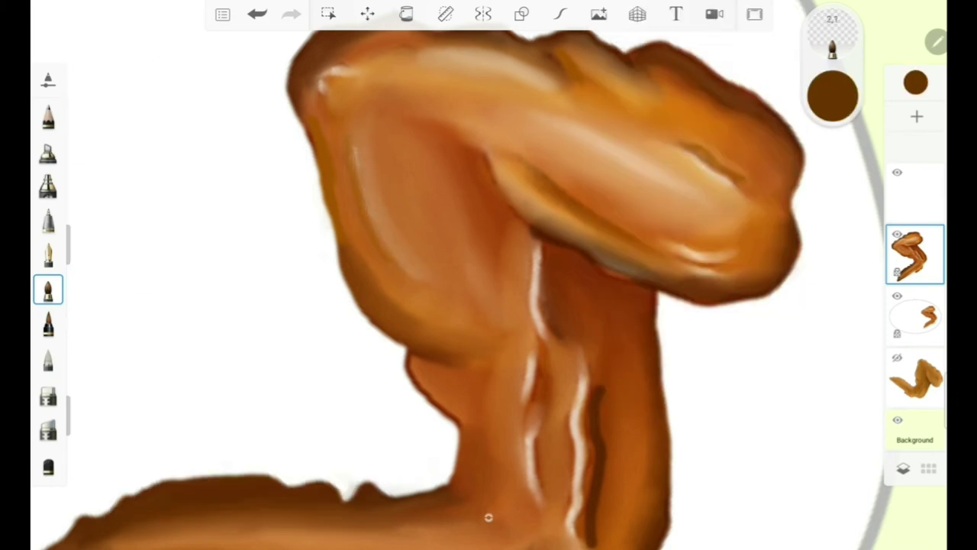
drag(411, 281, 360, 203)
scroll(488, 305, down, 5)
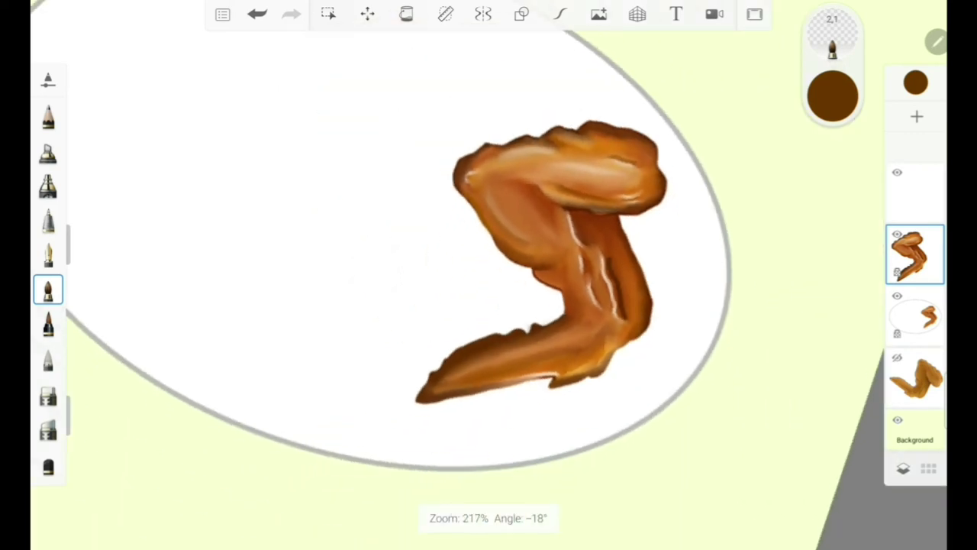
click(831, 91)
scroll(489, 306, up, 5)
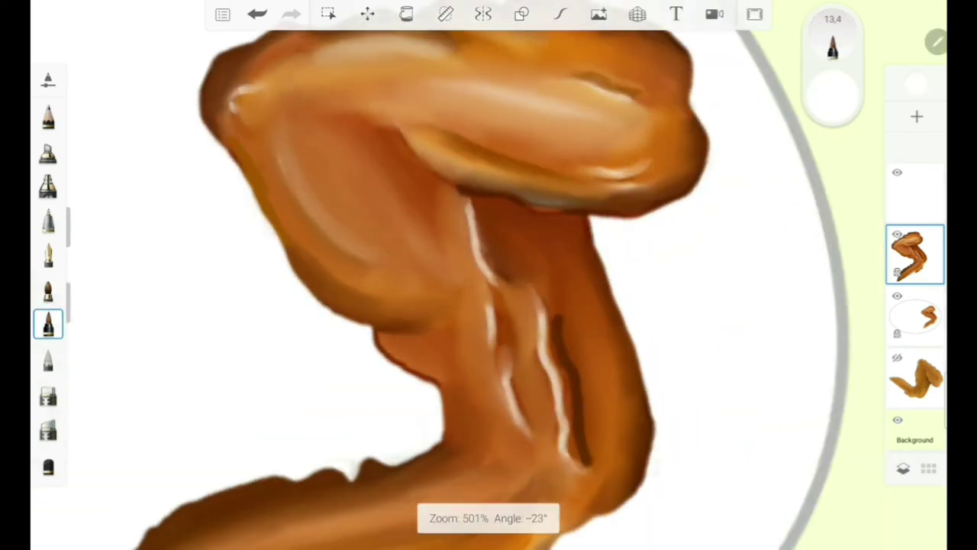
mouse_move(287, 169)
mouse_down()
mouse_move(372, 267)
mouse_move(282, 137)
mouse_move(359, 260)
mouse_move(290, 192)
mouse_move(370, 268)
mouse_up()
scroll(458, 275, down, 5)
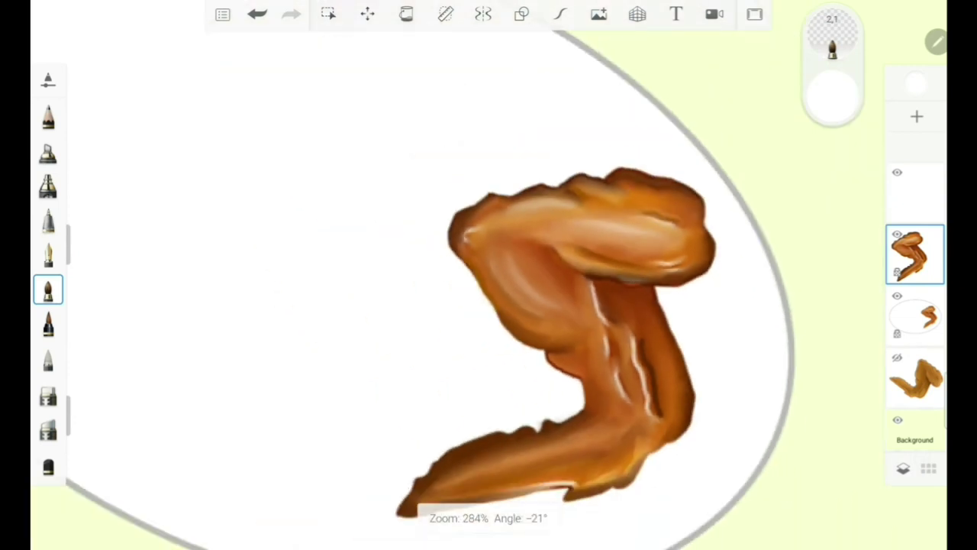
scroll(458, 275, down, 3)
scroll(458, 275, down, 2)
click(914, 254)
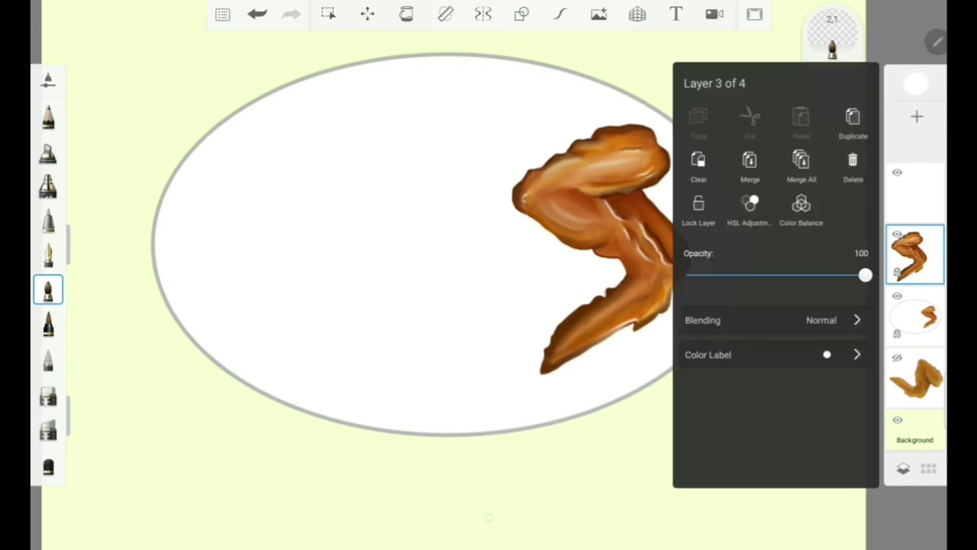
Step: Merge the wing layers, then duplicate the wing and shift the copy left
click(749, 164)
click(915, 254)
click(852, 118)
click(367, 14)
mouse_move(595, 244)
mouse_down()
mouse_move(317, 244)
mouse_move(322, 252)
mouse_up()
click(603, 17)
Step: Add third and fourth wing copies, each placed further left to form a row
click(914, 191)
click(853, 118)
click(367, 14)
click(602, 18)
click(915, 162)
click(852, 119)
click(367, 13)
click(603, 20)
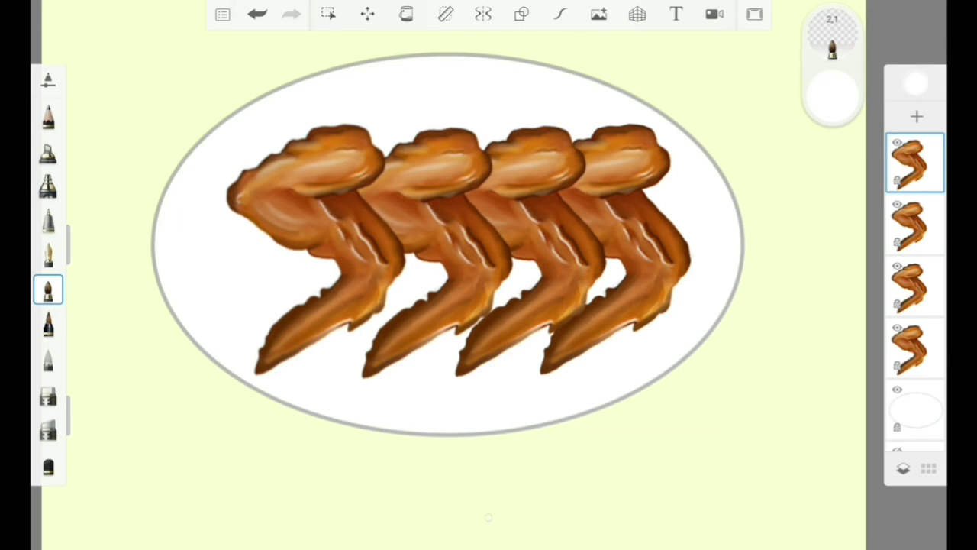
Step: Enlarge and tilt the oval plate with Transform
click(367, 14)
drag(534, 252, 626, 297)
click(603, 19)
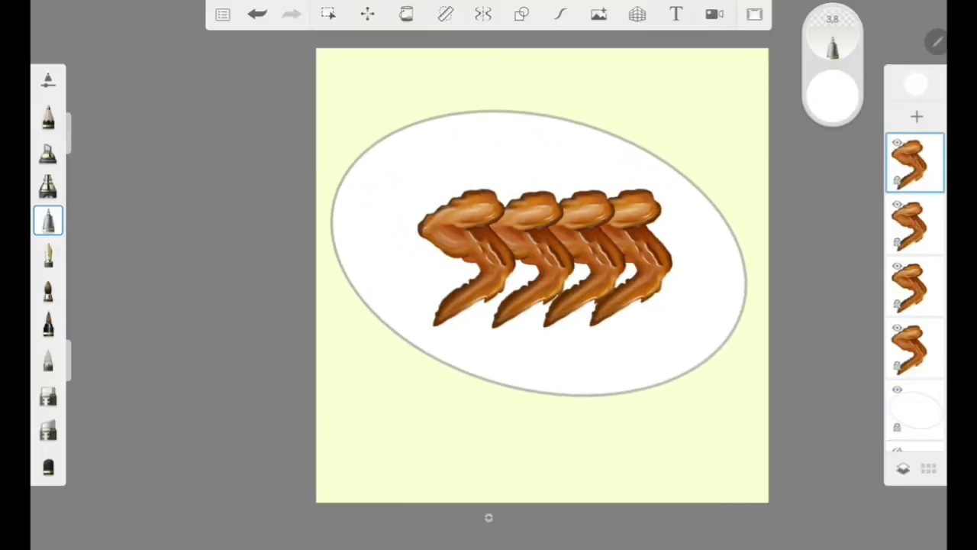
Step: Merge the four wing layers into one and tilt them to match the plate
drag(914, 351, 914, 162)
click(915, 191)
click(367, 14)
mouse_move(542, 259)
mouse_down()
mouse_move(588, 267)
mouse_move(572, 260)
mouse_up()
Step: Lock in the wings' tilt, add a new empty layer, and set the colour to grey
click(602, 19)
click(917, 116)
click(832, 92)
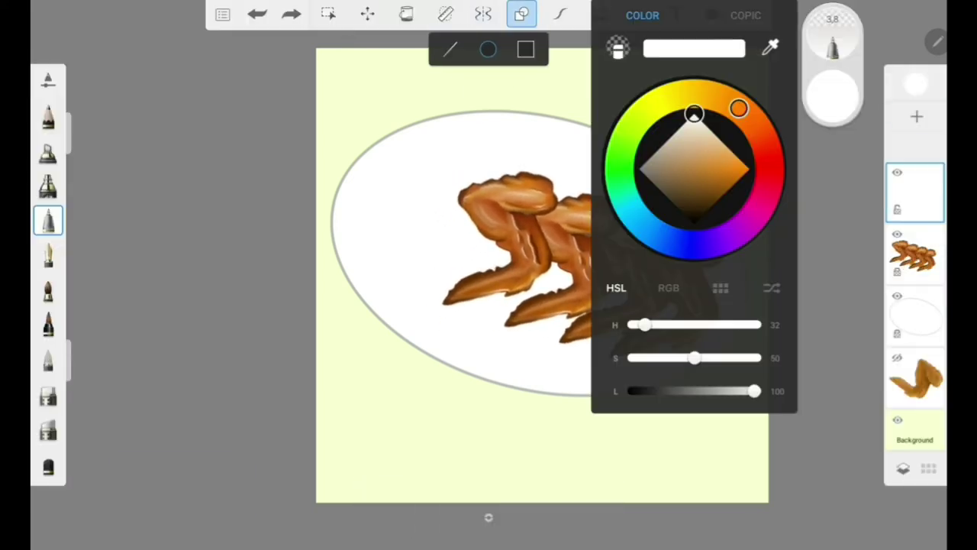
drag(754, 391, 694, 391)
Step: Draw a grey-filled circle with the Ellipse guide and move it toward the plate's left end
drag(381, 142, 485, 252)
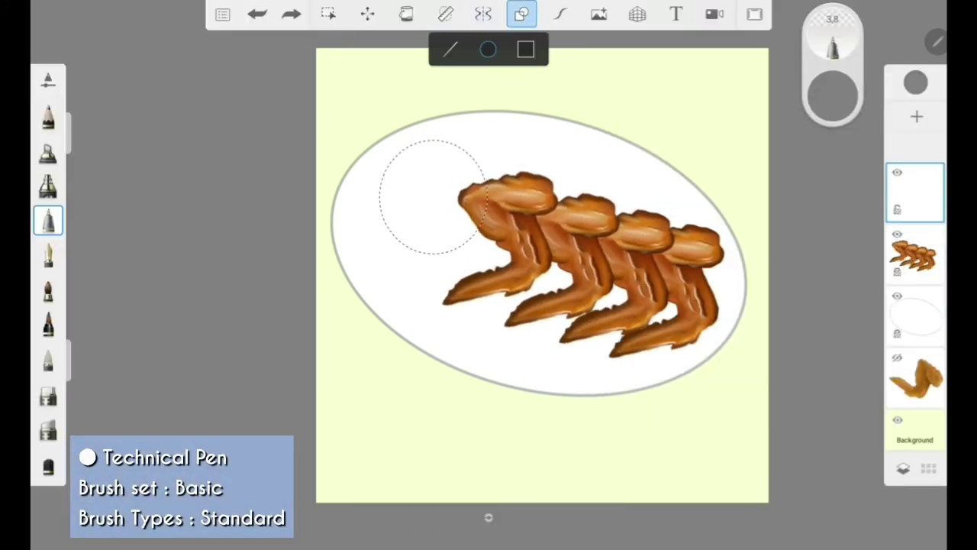
click(406, 13)
click(431, 194)
drag(76, 381, 76, 351)
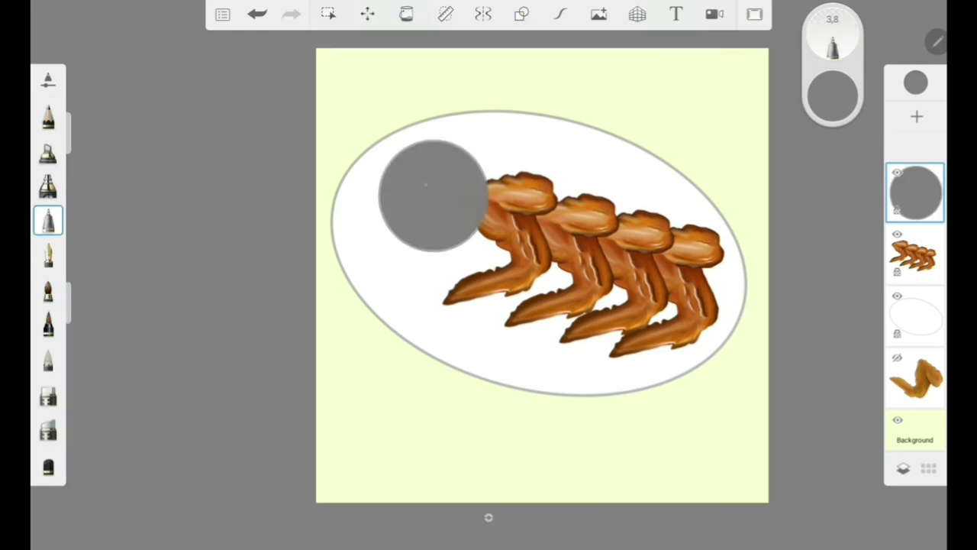
click(367, 13)
drag(431, 195, 401, 210)
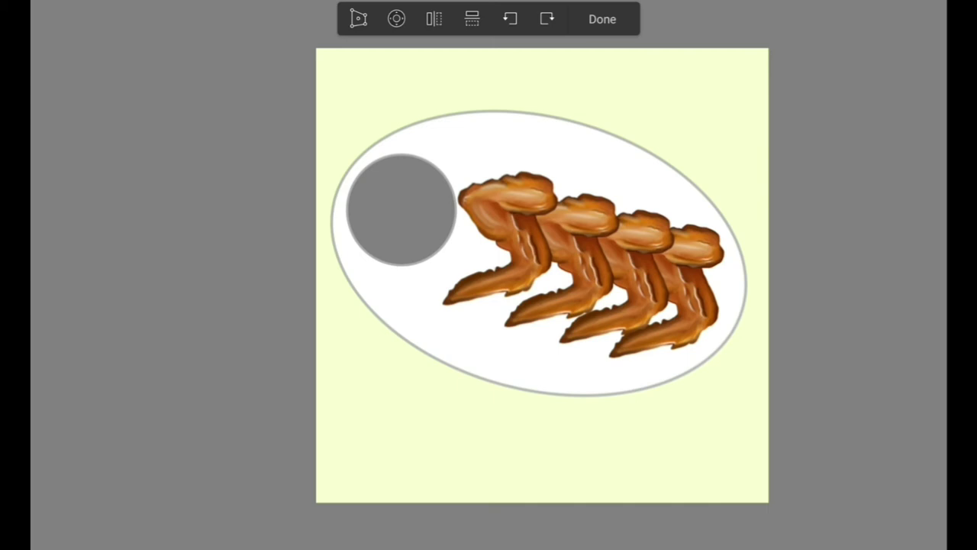
Step: Duplicate the grey circle layer and fill the copy with dark red
click(602, 19)
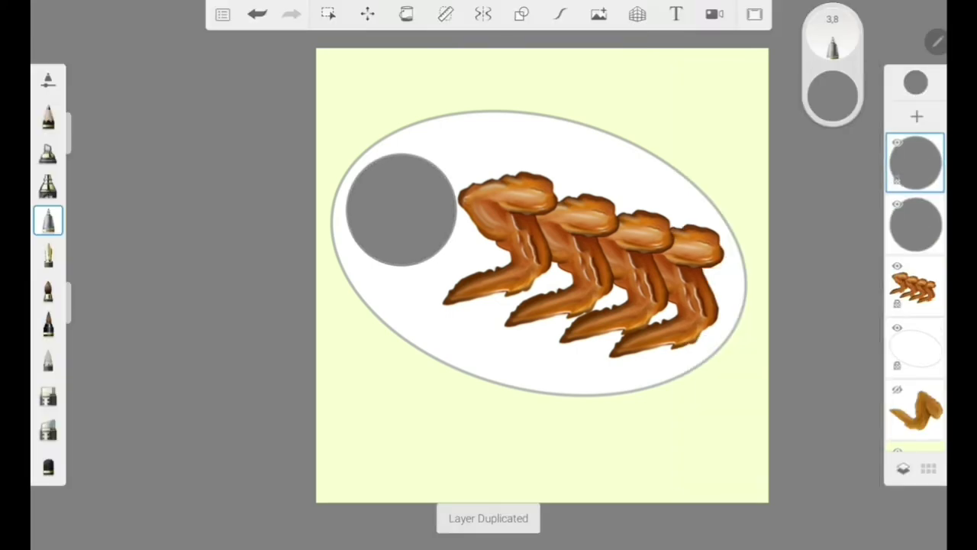
click(831, 95)
drag(739, 109, 768, 160)
click(720, 196)
drag(719, 196, 722, 197)
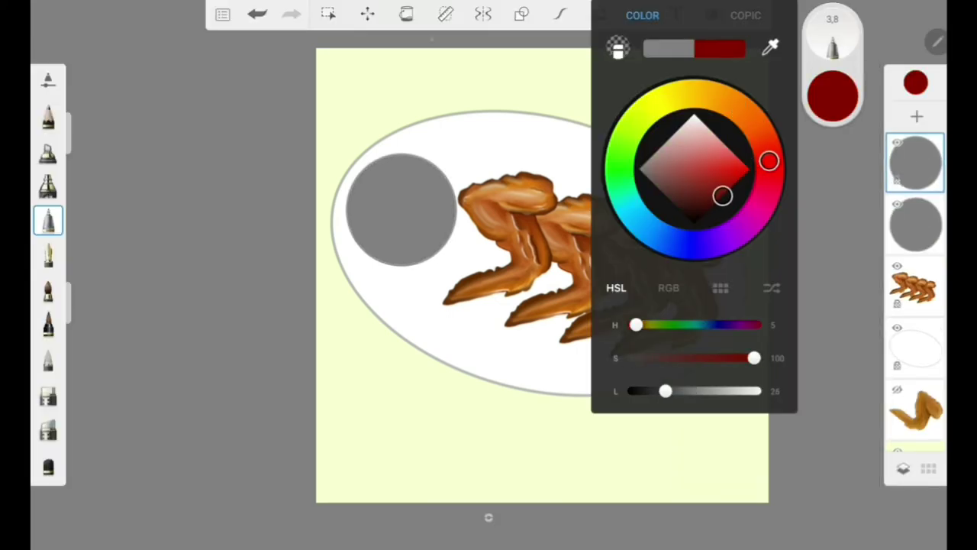
click(401, 209)
Step: Scale the red circle down and center it inside the grey circle, leaving a rim
click(368, 14)
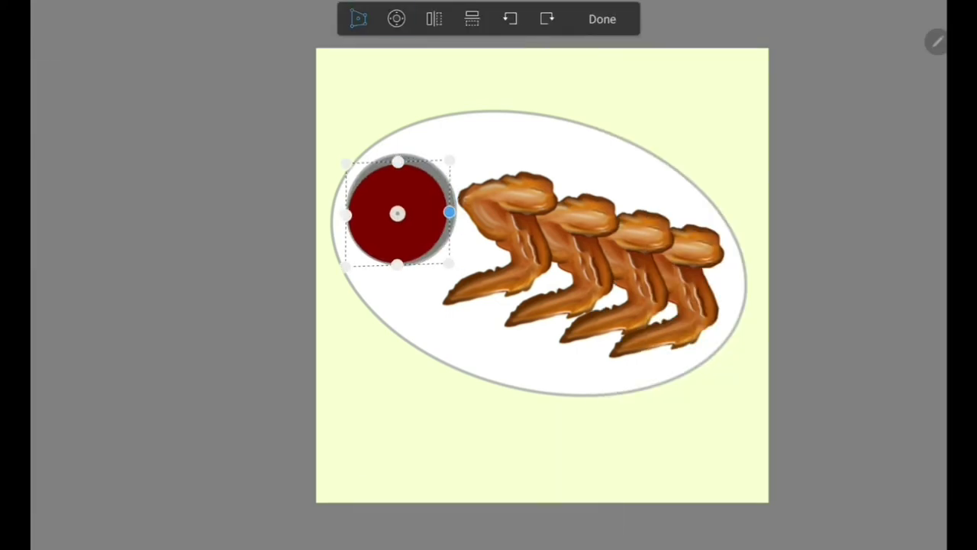
click(510, 20)
click(509, 19)
click(510, 20)
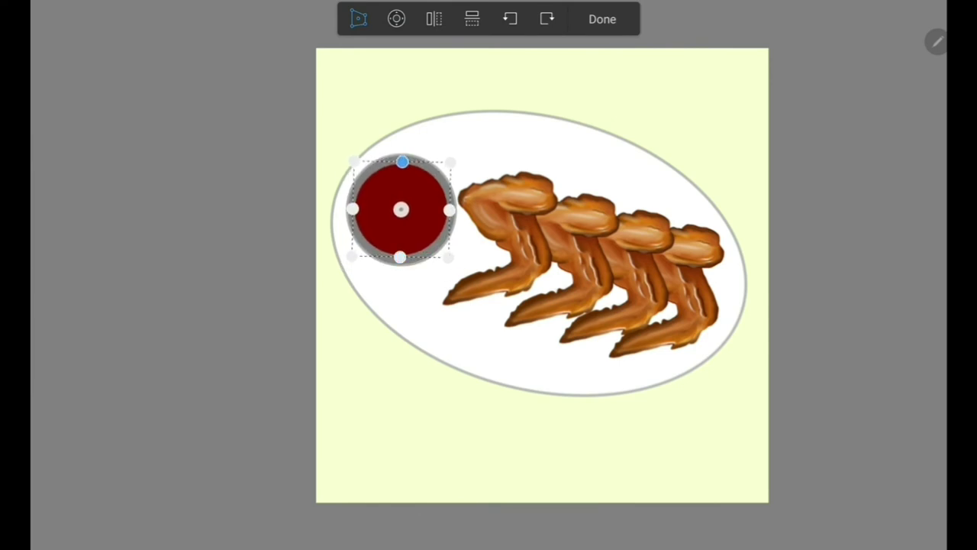
click(602, 20)
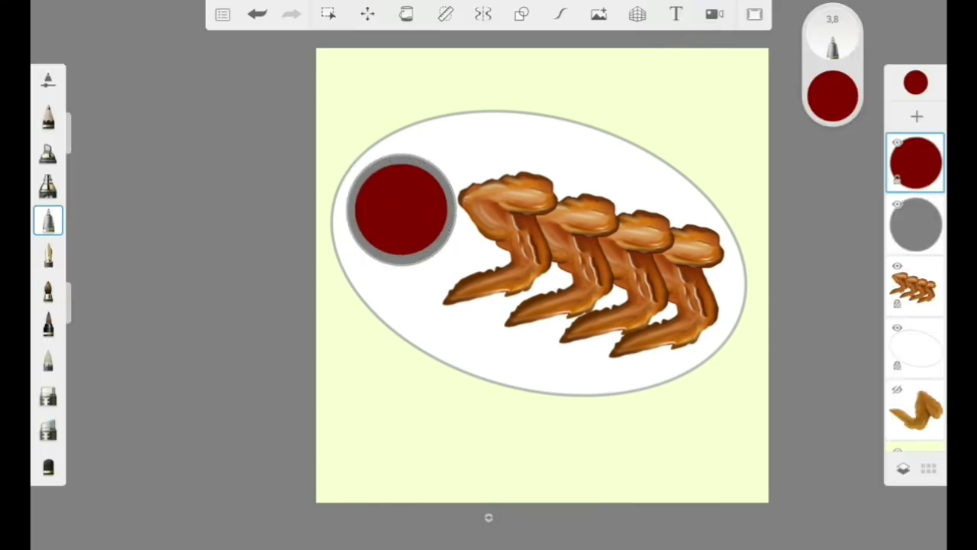
Step: Load an inking brush with white for the dip highlight
click(48, 325)
click(832, 95)
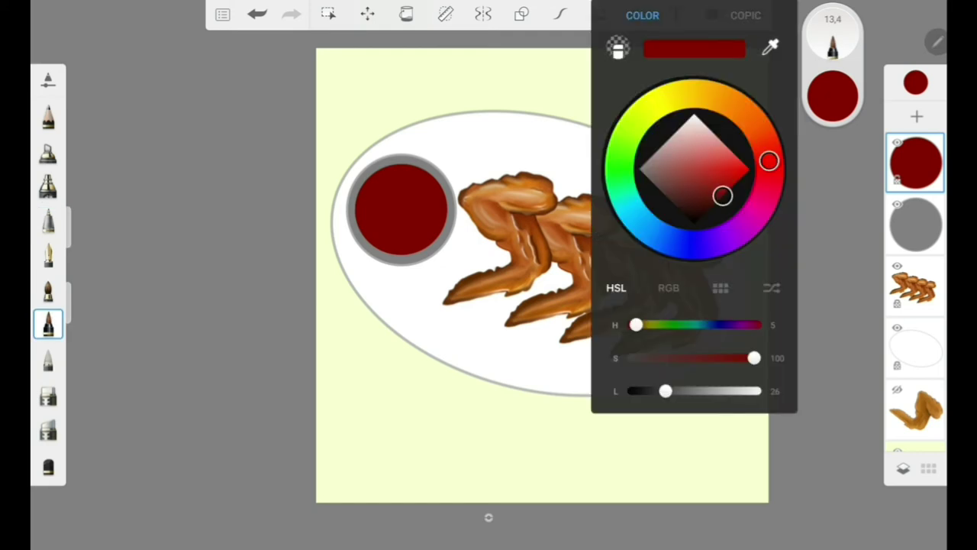
click(694, 113)
Step: On a new layer, paint white crescent and hook strokes inside the red dip
click(916, 116)
scroll(406, 181, up, 5)
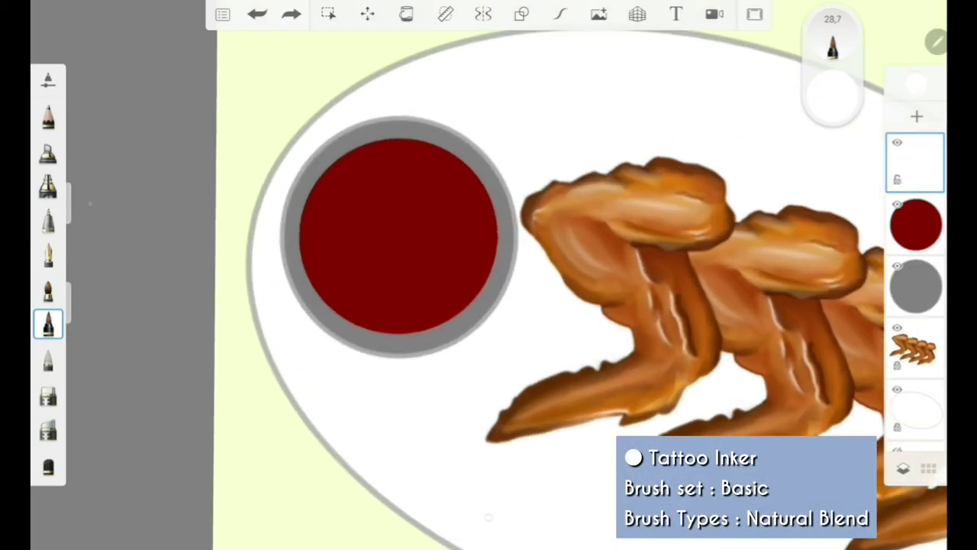
mouse_move(359, 180)
mouse_down()
mouse_move(320, 238)
mouse_move(416, 317)
mouse_move(359, 305)
mouse_move(416, 315)
mouse_move(427, 233)
mouse_up()
click(48, 290)
mouse_move(347, 187)
mouse_down()
mouse_move(385, 317)
mouse_move(447, 305)
mouse_up()
Step: Blend the white strokes into a pink swirl with the watercolour brush
drag(313, 229, 404, 324)
drag(397, 179, 358, 298)
drag(320, 199, 427, 176)
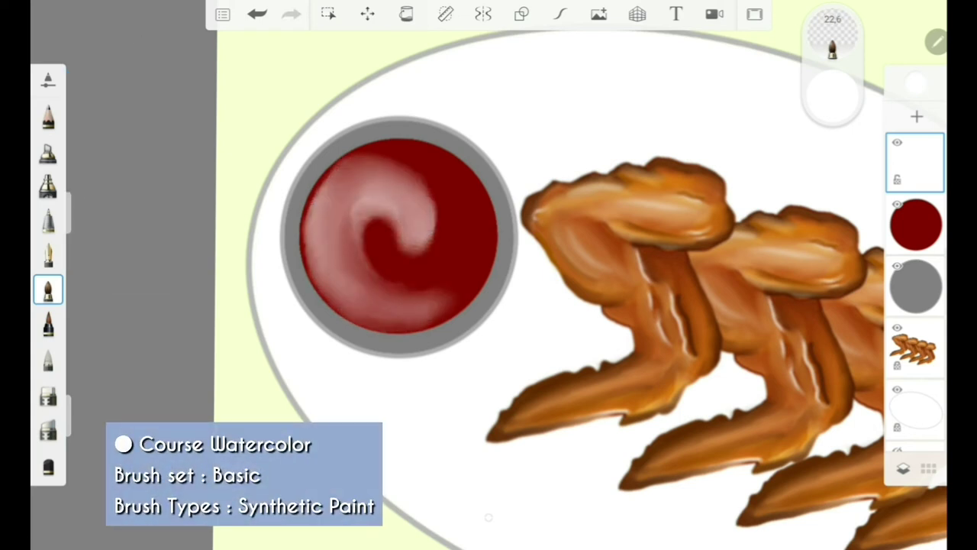
drag(367, 309, 469, 263)
drag(359, 183, 443, 267)
drag(336, 306, 477, 237)
drag(313, 183, 443, 320)
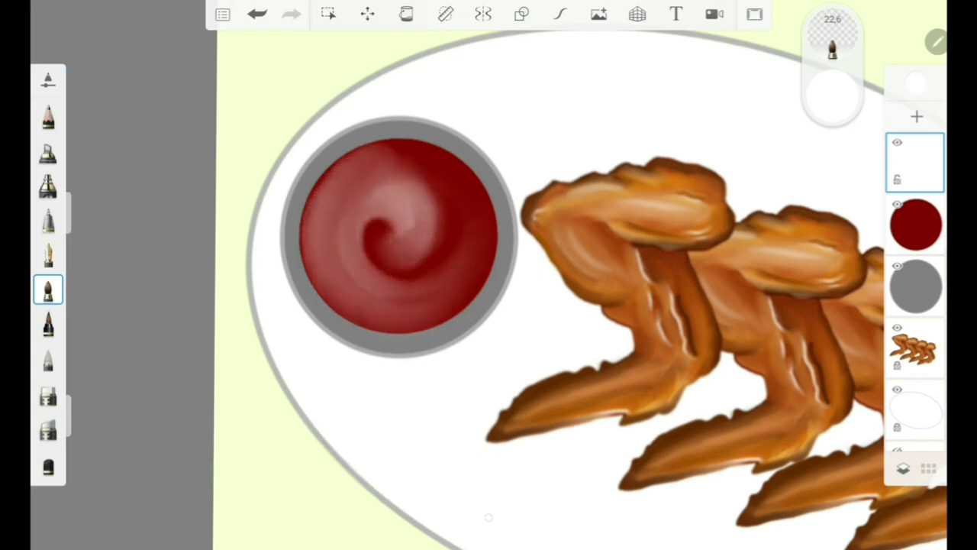
drag(335, 305, 450, 221)
drag(343, 229, 474, 290)
Step: Sample the dip's dark red and smooth the swirl into it, undoing stray strokes
scroll(504, 275, down, 5)
scroll(504, 275, up, 5)
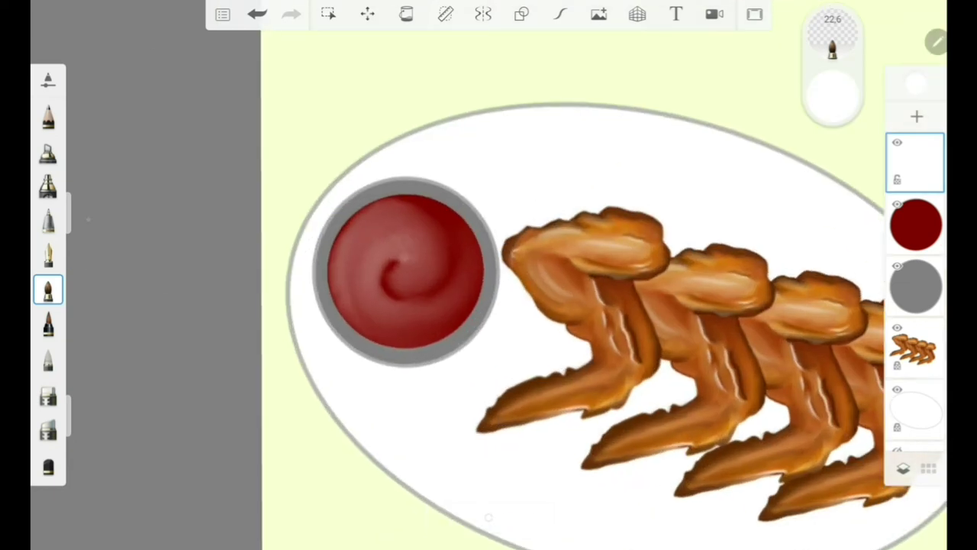
click(468, 262)
drag(78, 221, 79, 244)
key(ctrl+z)
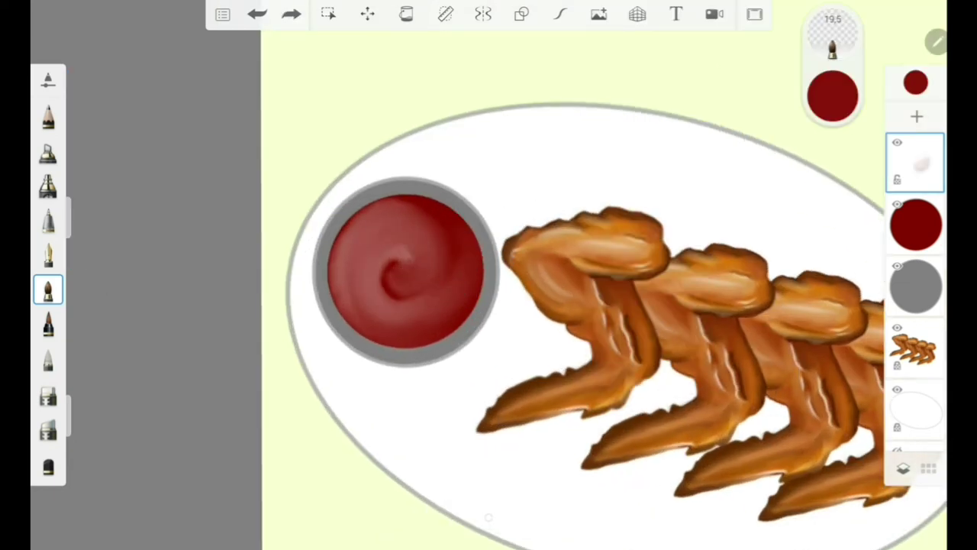
drag(351, 320, 451, 221)
drag(336, 222, 420, 336)
drag(374, 236, 420, 328)
click(832, 95)
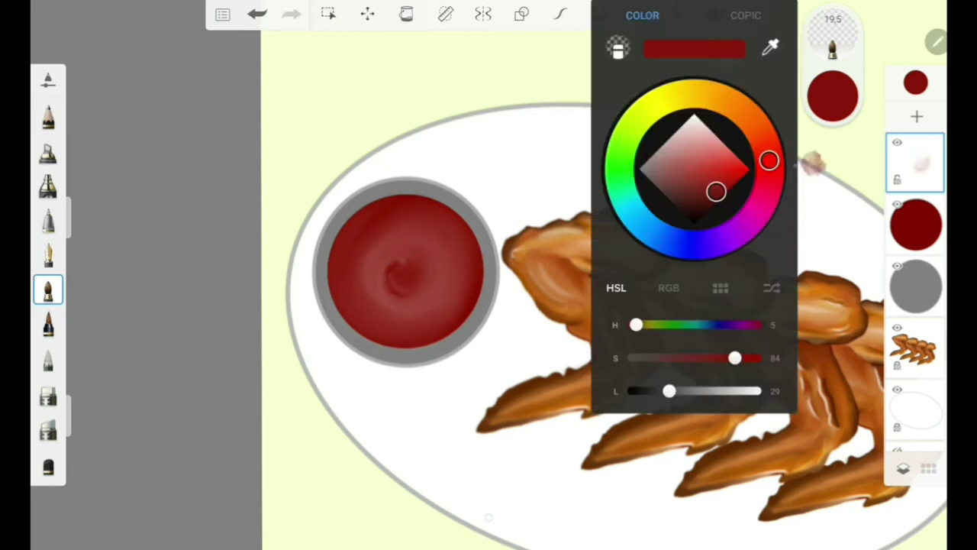
key(ctrl+z)
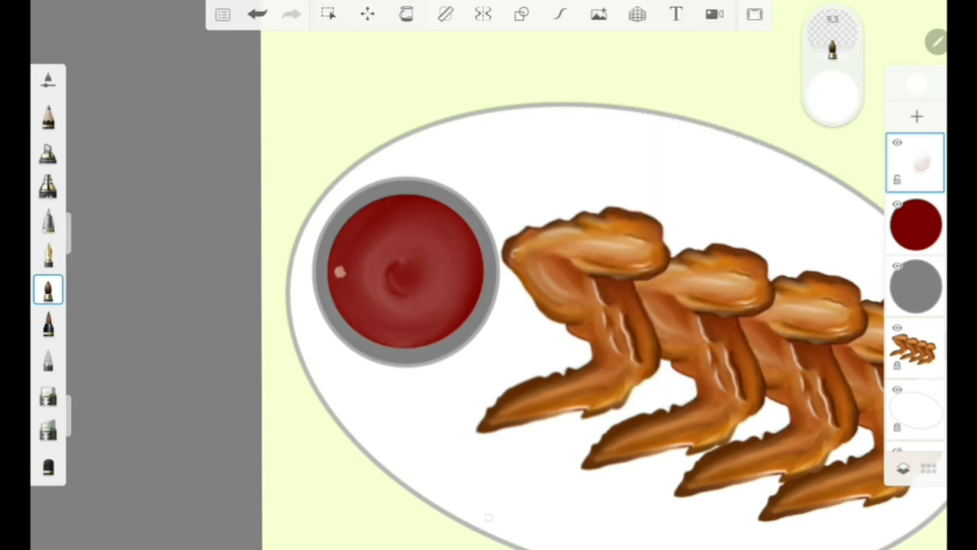
Step: Softly repaint the dip's left rim and add a white highlight along its right edge
mouse_move(340, 272)
mouse_down()
mouse_move(340, 229)
mouse_move(345, 301)
mouse_up()
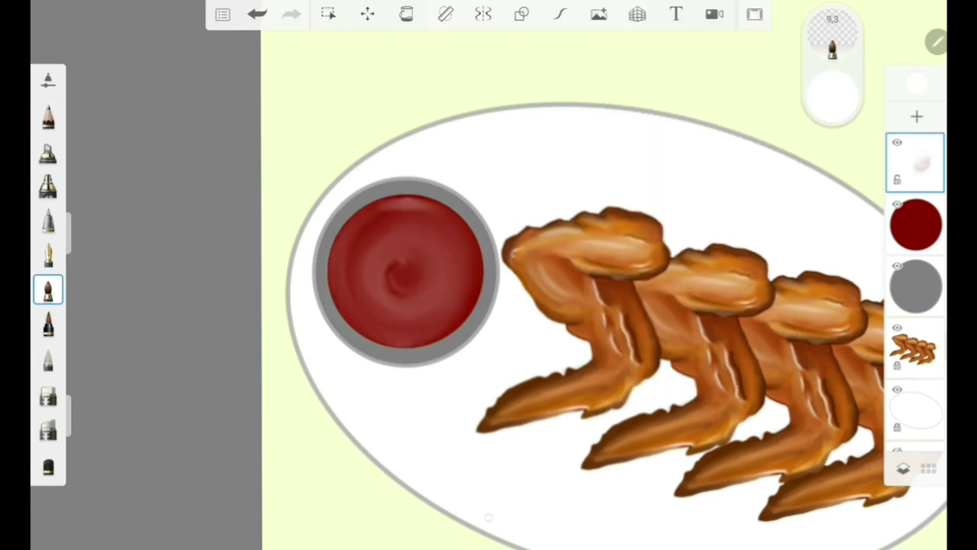
drag(475, 248, 473, 292)
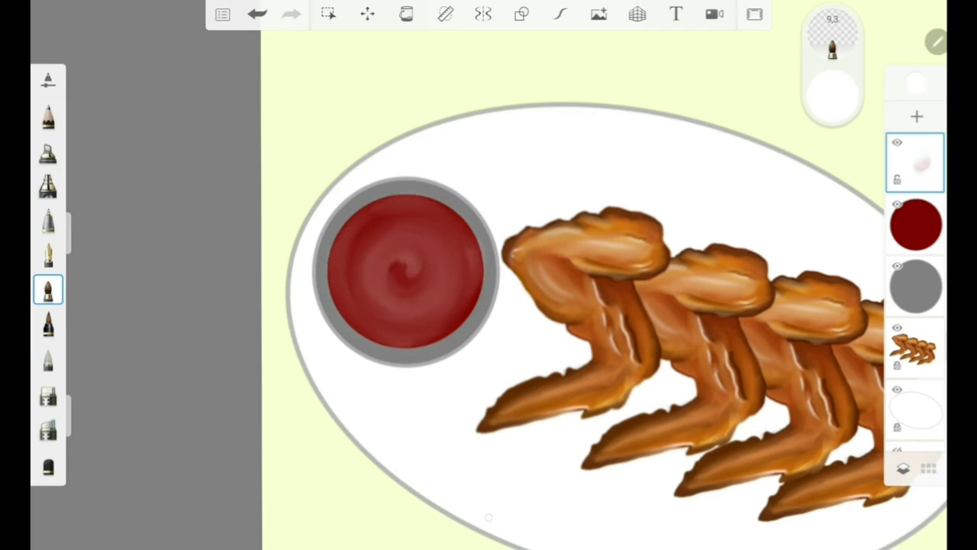
click(435, 240)
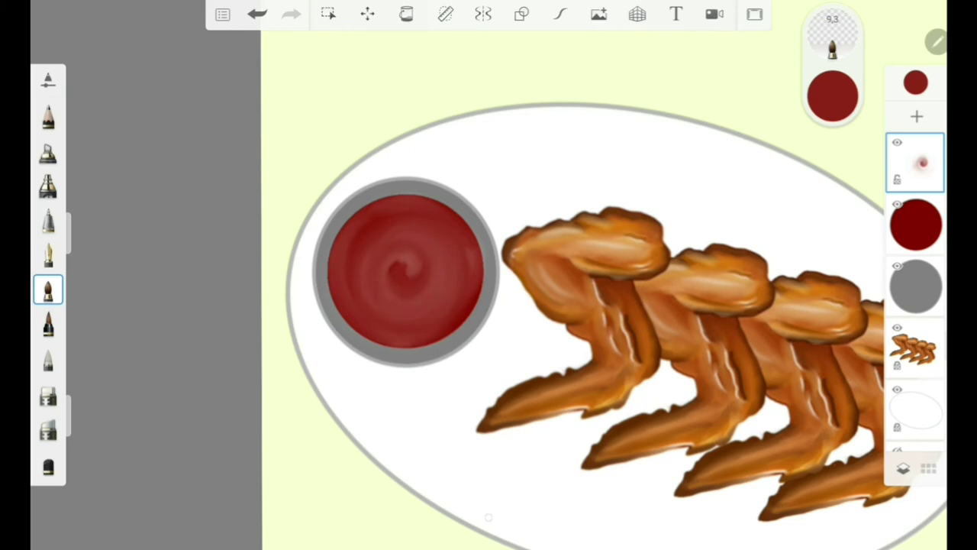
scroll(603, 321, down, 3)
click(832, 95)
Step: On a new layer, paint a curved white highlight on the ketchup and blend it in
click(47, 221)
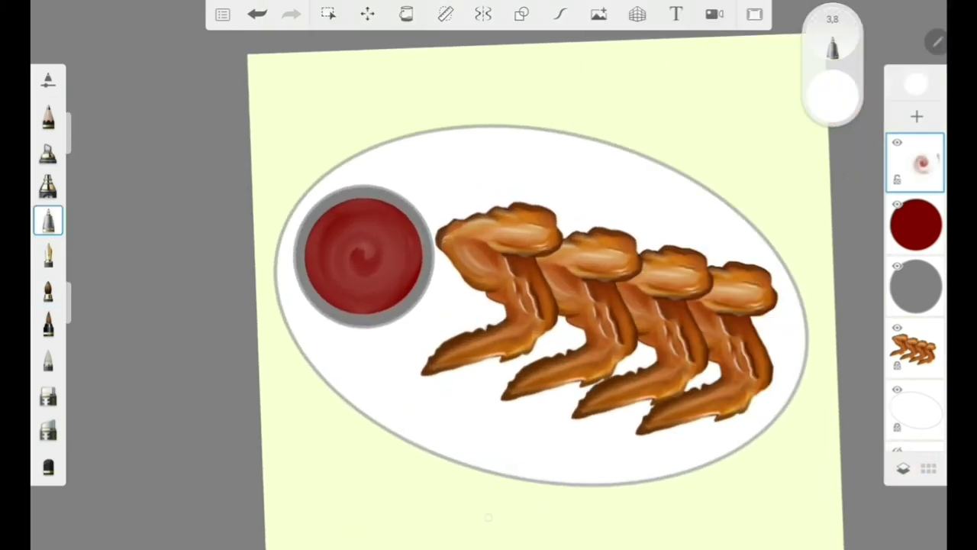
click(917, 116)
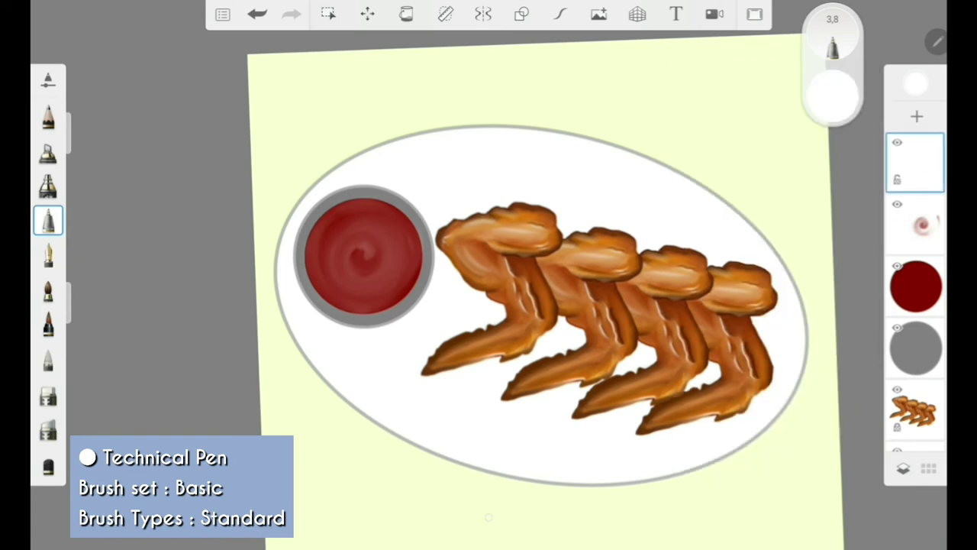
scroll(387, 251, up, 3)
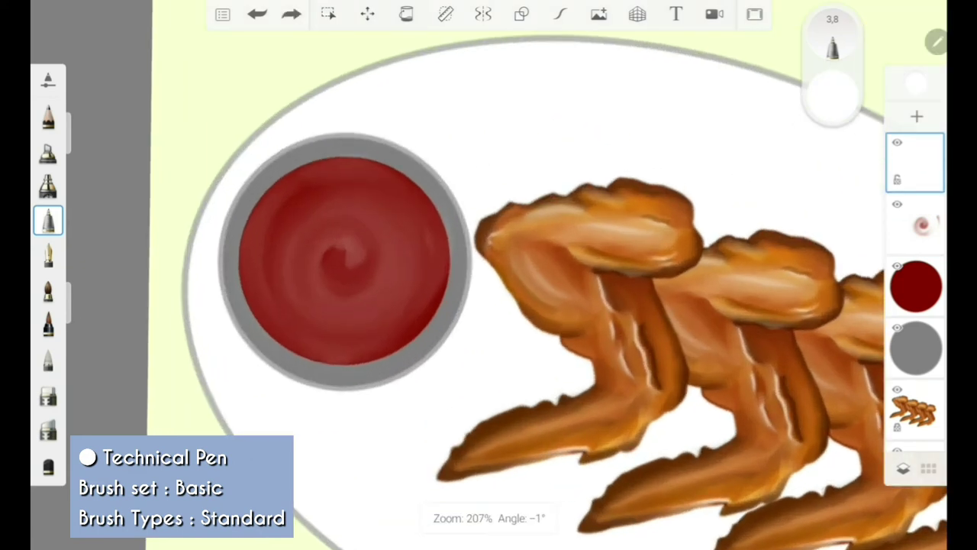
click(48, 291)
mouse_move(319, 344)
mouse_down()
mouse_move(310, 189)
mouse_move(307, 339)
mouse_move(348, 342)
mouse_up()
drag(267, 223, 318, 344)
Step: Blend the top highlight into a smoother swirl with the watercolour brush, then zoom out
click(47, 221)
click(47, 290)
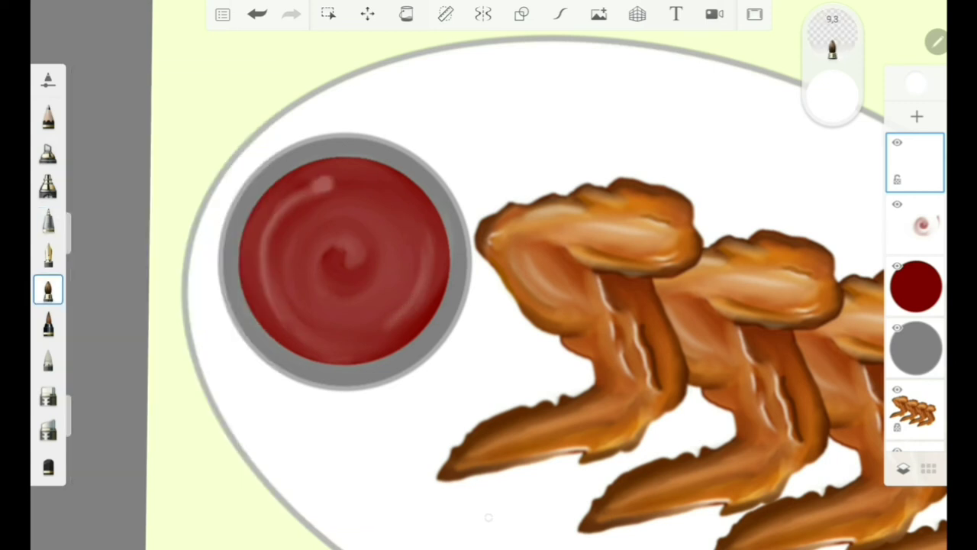
drag(324, 183, 271, 244)
drag(359, 183, 298, 195)
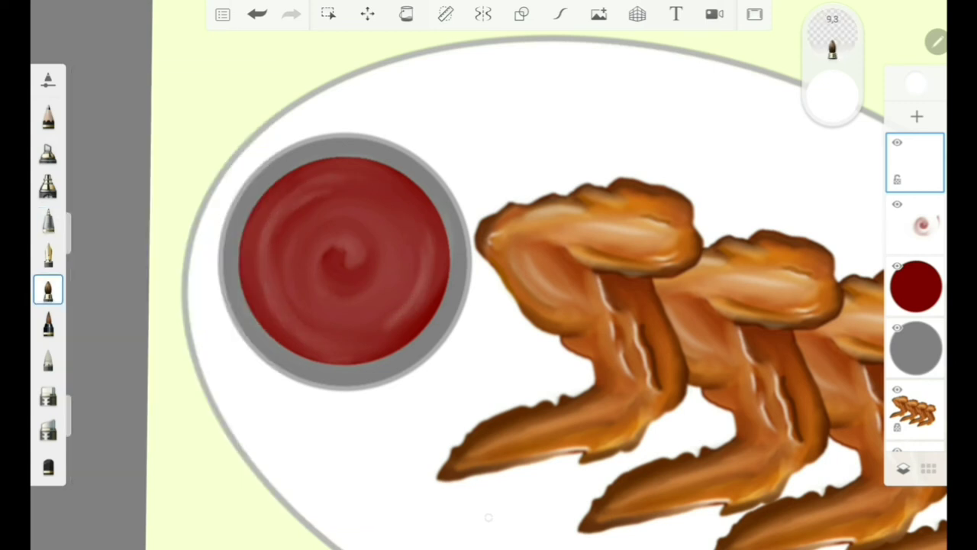
click(47, 221)
click(47, 290)
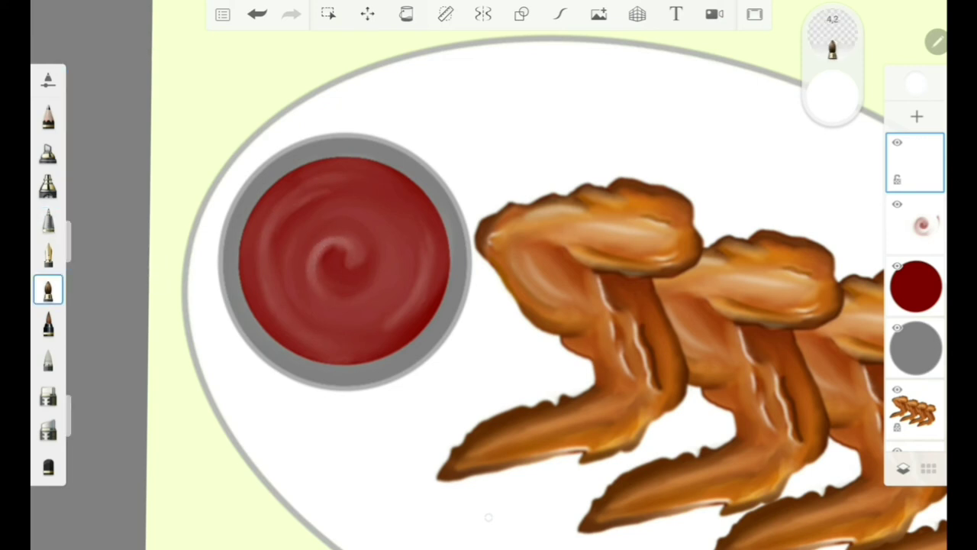
scroll(489, 305, down, 5)
scroll(488, 305, down, 2)
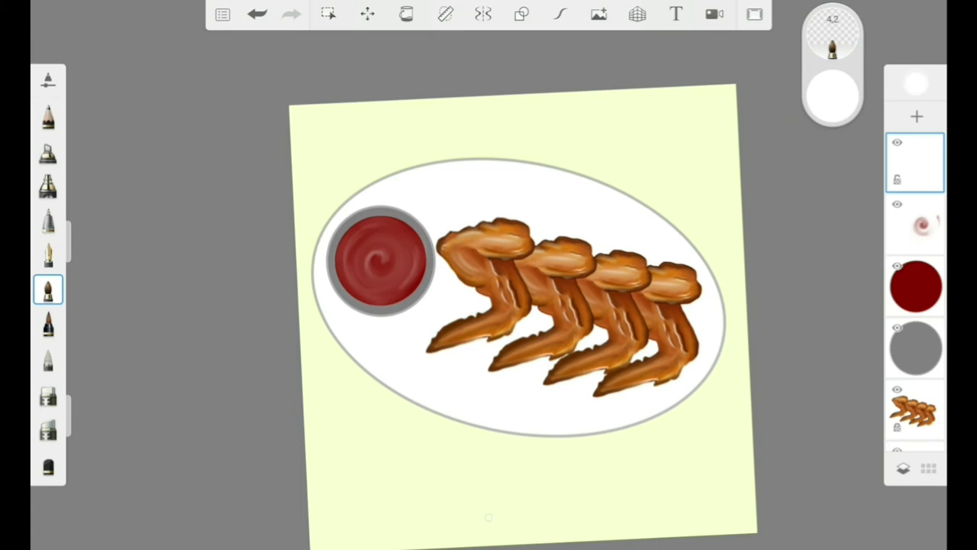
Step: On a new layer, load a green fine pen and dot parsley flecks on the first wing
click(917, 116)
click(832, 95)
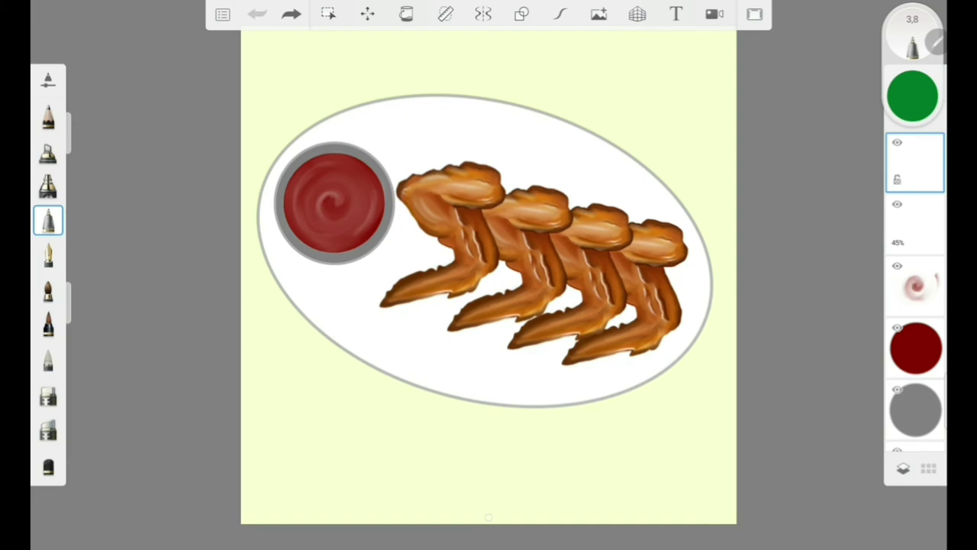
scroll(610, 229, up, 5)
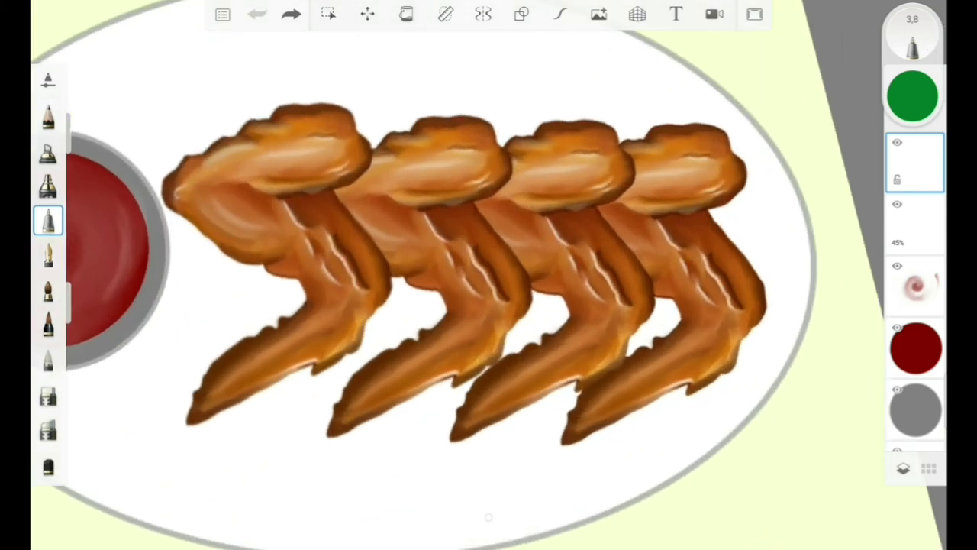
click(216, 180)
click(263, 227)
click(214, 291)
click(281, 175)
click(319, 281)
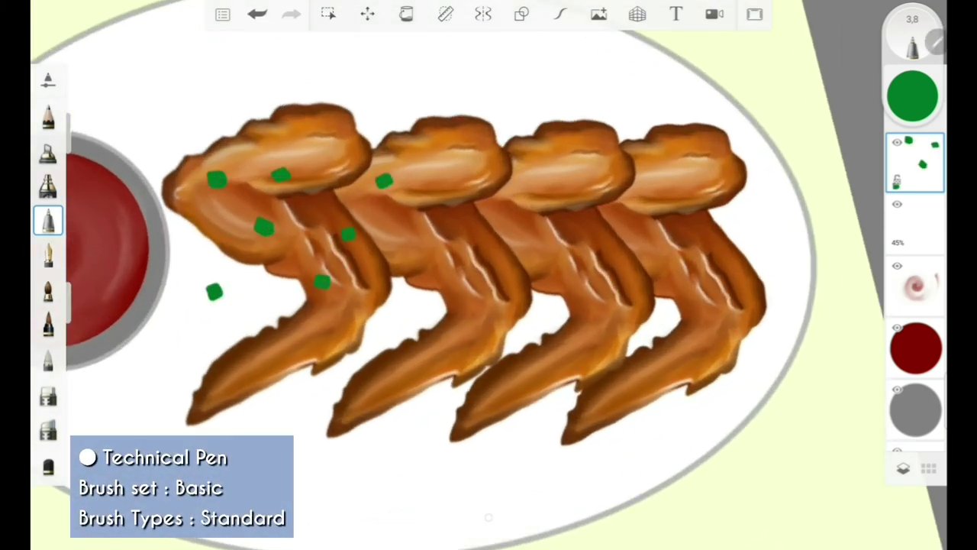
Step: Dot more green parsley flecks across the other wings
click(243, 115)
click(259, 277)
click(220, 211)
click(573, 174)
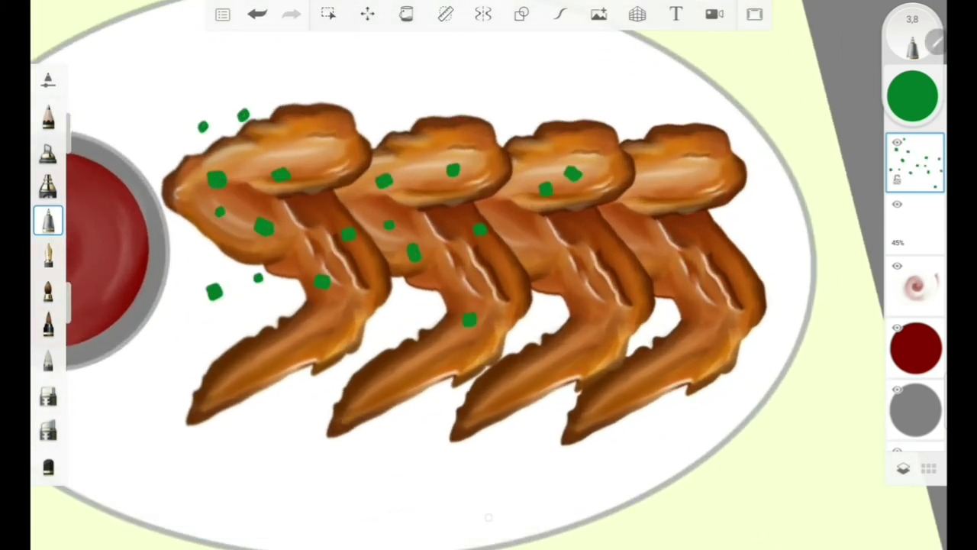
click(541, 246)
click(502, 310)
Step: Add parsley flecks beside the rightmost wing and scattered above the wings
click(750, 206)
click(711, 317)
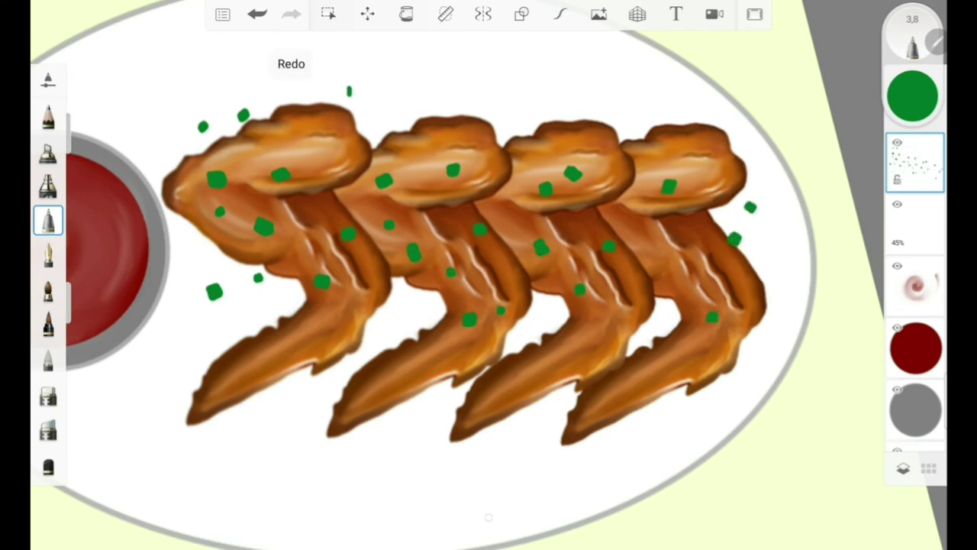
click(352, 90)
click(379, 108)
click(417, 106)
click(403, 74)
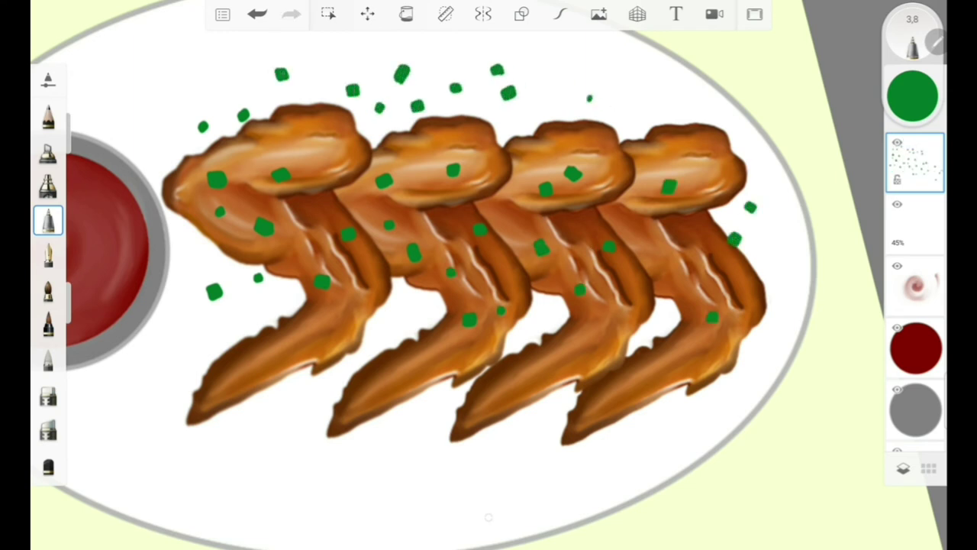
scroll(488, 274, down, 3)
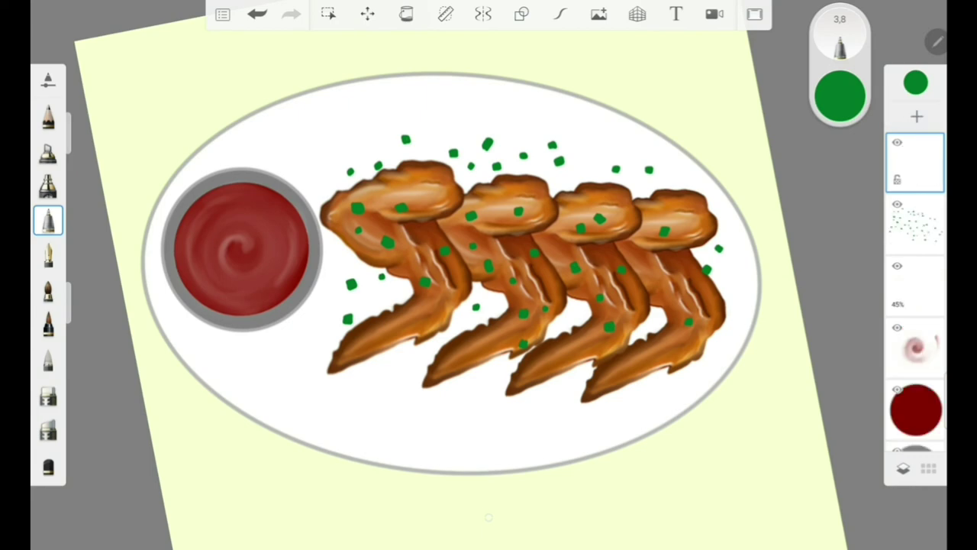
Step: Outline the parsley leaf's lower edge and fill the leaf solid green
scroll(489, 275, up, 3)
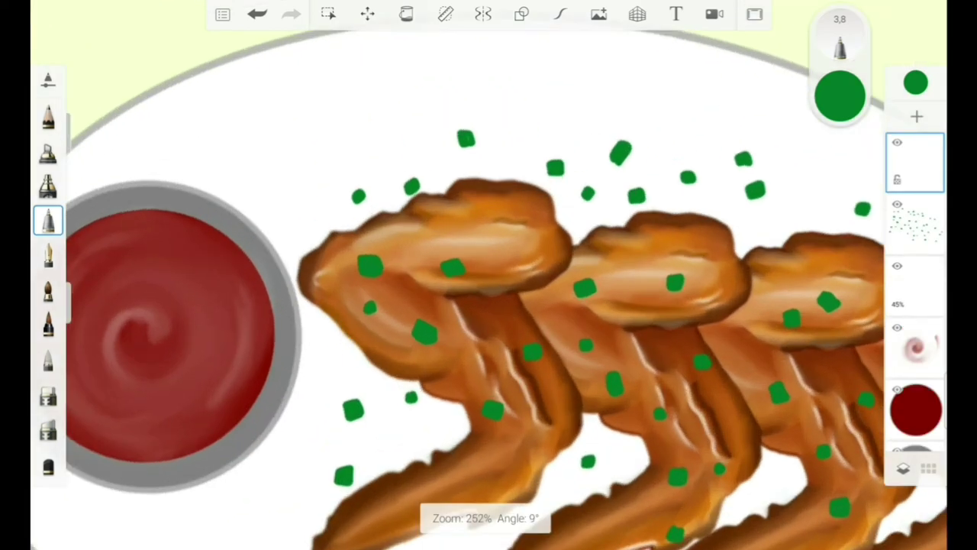
scroll(489, 275, down, 3)
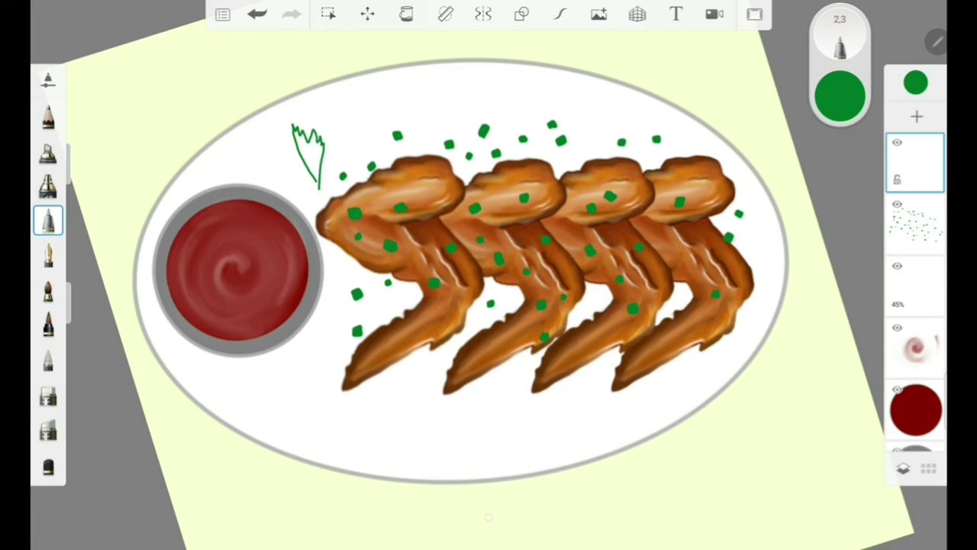
scroll(313, 153, up, 5)
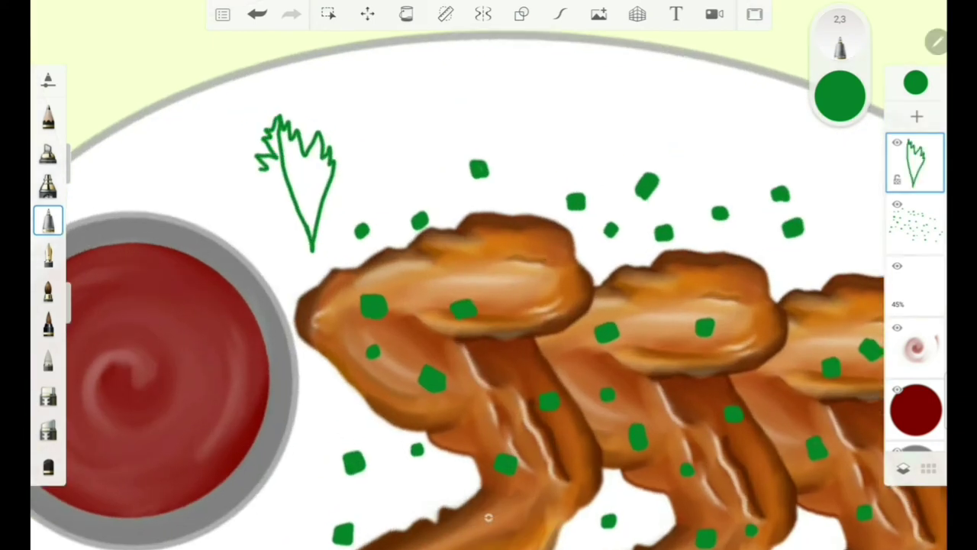
drag(260, 170, 312, 249)
click(406, 14)
click(302, 199)
click(274, 145)
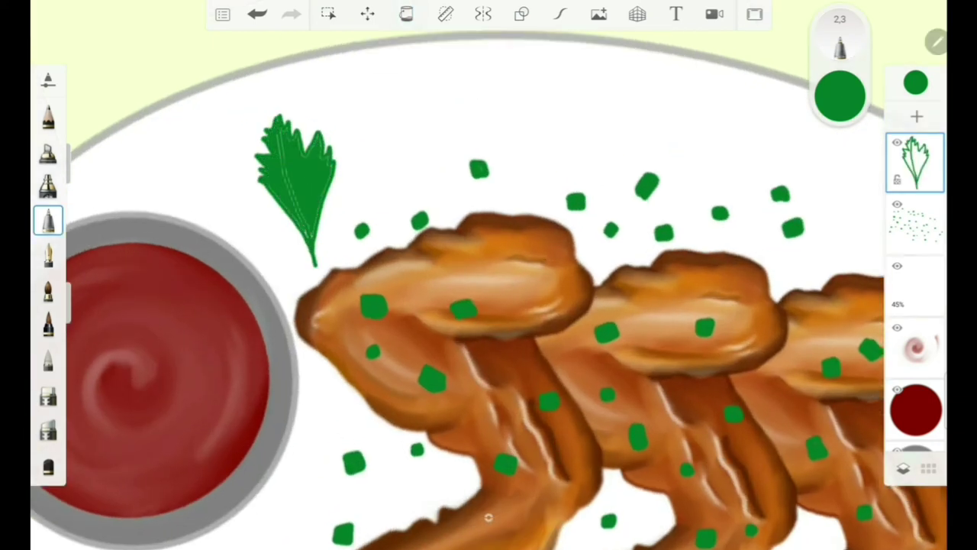
click(267, 190)
Step: Paint over the white streaks inside the leaf and bring the bowl and wings back into view
scroll(361, 155, up, 5)
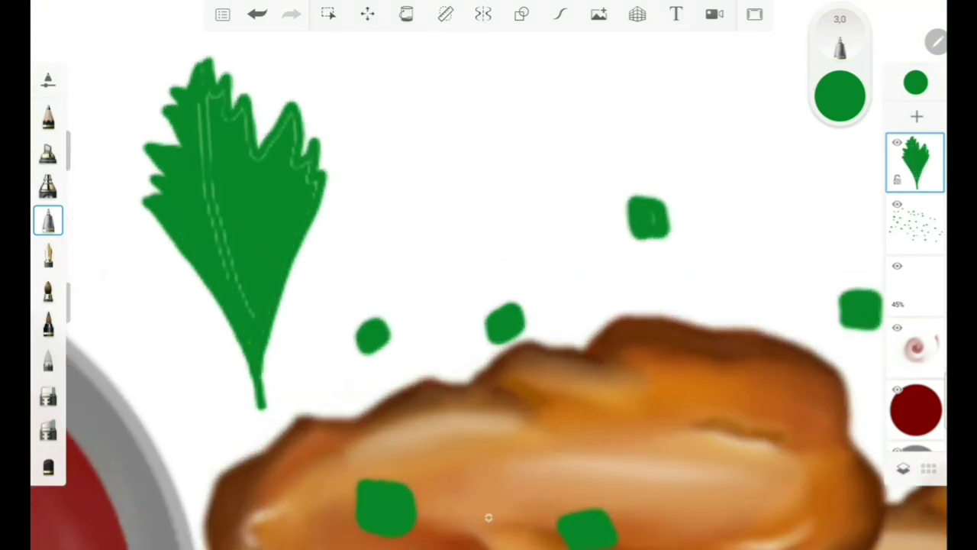
drag(202, 102, 250, 313)
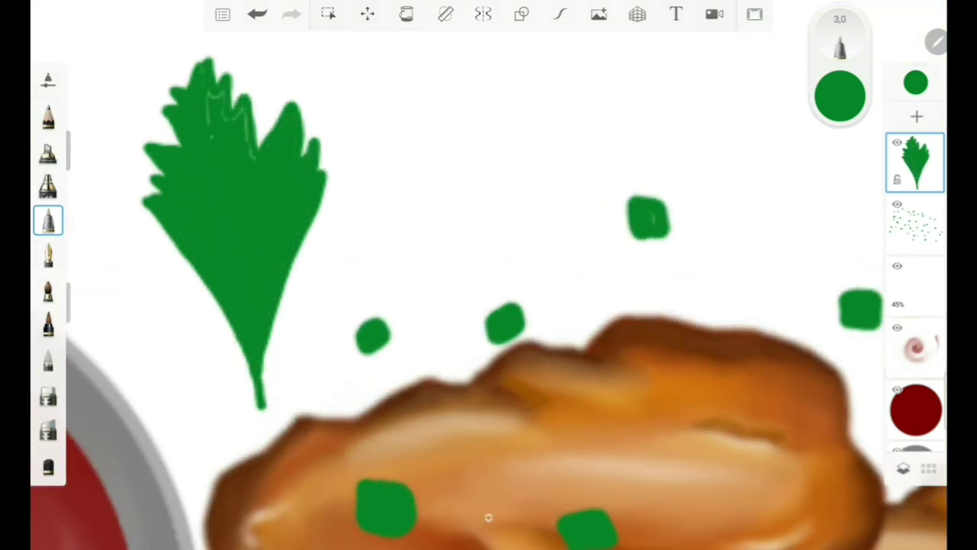
drag(488, 306, 405, 183)
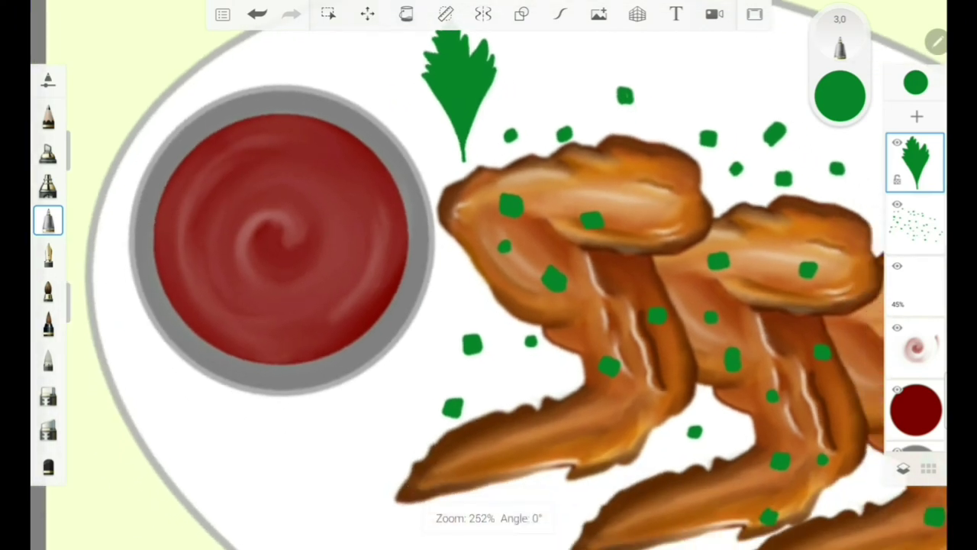
scroll(489, 275, down, 5)
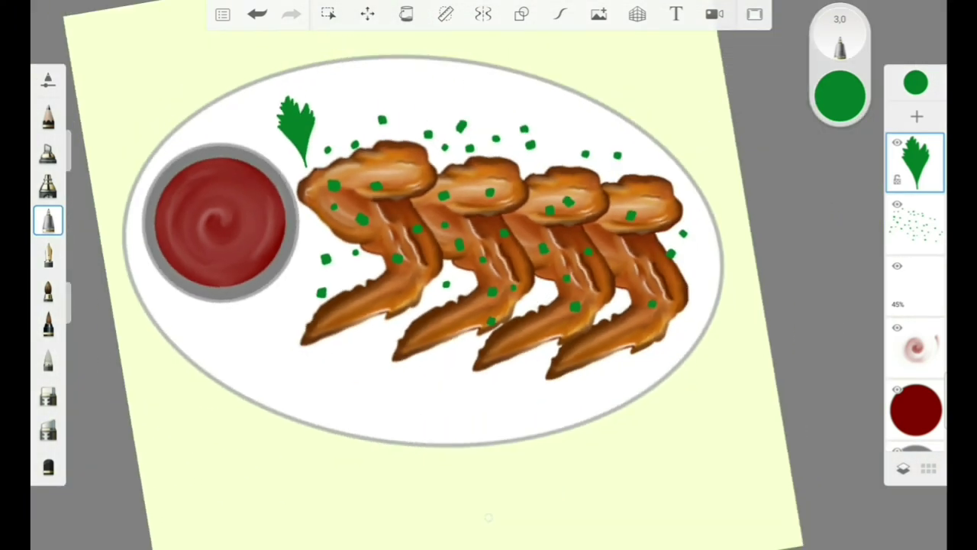
scroll(489, 275, up, 10)
Step: Select the parsley dots layer and adjust the green shade
scroll(488, 274, down, 8)
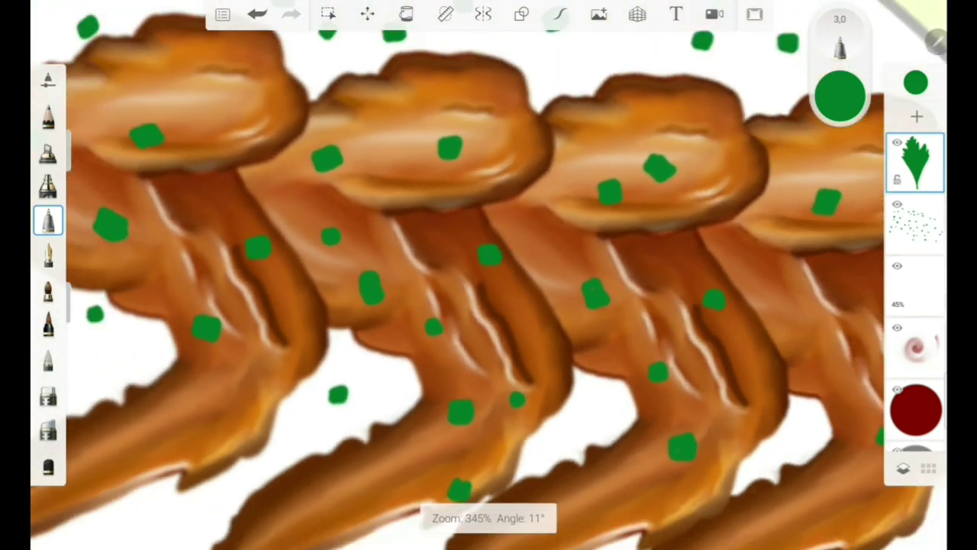
click(915, 224)
click(839, 96)
mouse_move(759, 355)
mouse_down()
mouse_move(735, 355)
mouse_move(759, 356)
mouse_up()
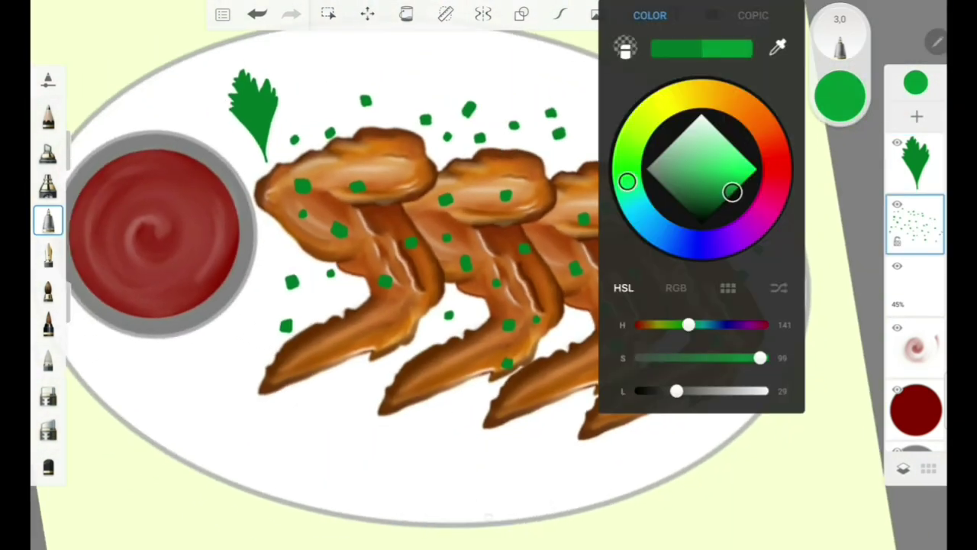
click(839, 96)
click(406, 14)
Step: Lower the opacity of a layer beneath the dots, pick dark green, and set brush size 2.8
scroll(489, 275, up, 3)
click(915, 348)
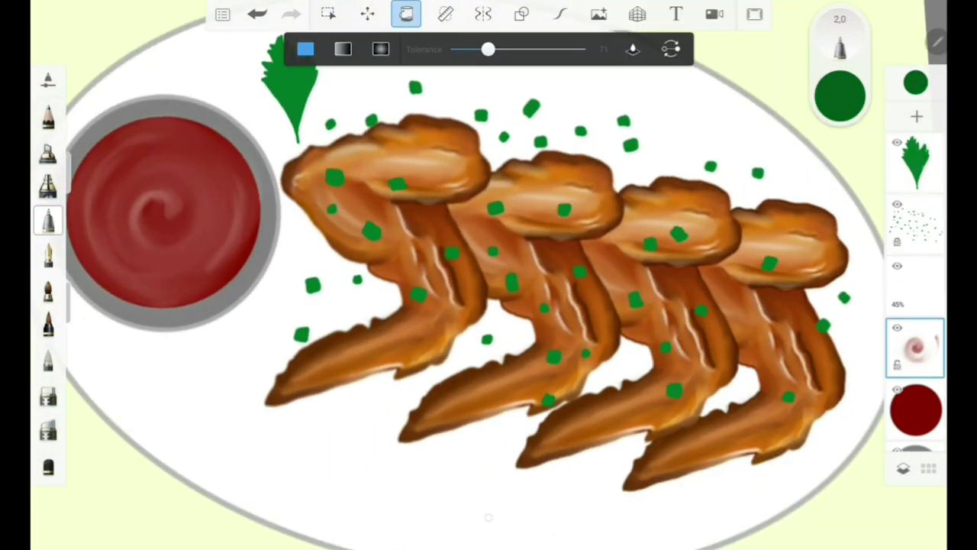
click(915, 287)
scroll(489, 275, up, 5)
drag(865, 274, 781, 275)
click(916, 83)
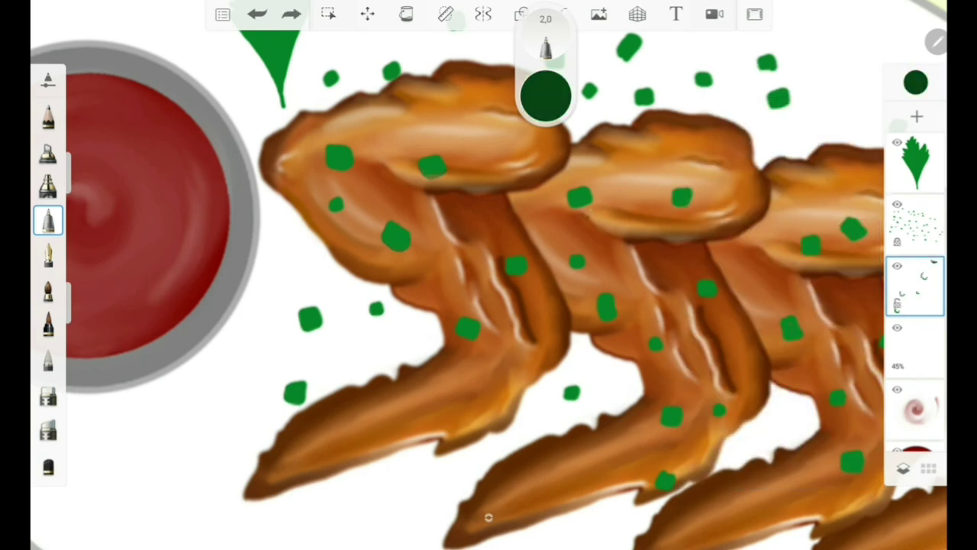
drag(68, 153, 68, 136)
Step: Dab dark green shadows beside the parsley flecks, undoing the last dab
click(328, 83)
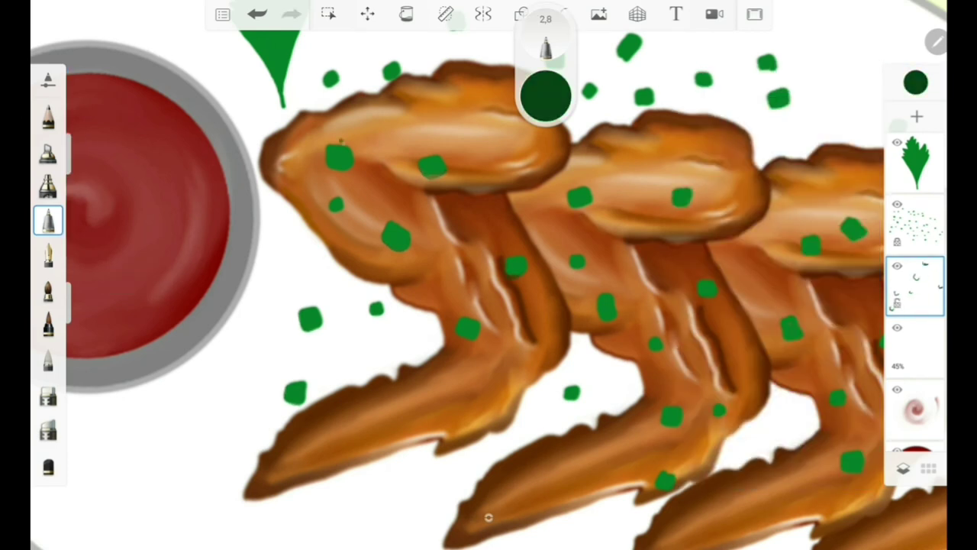
scroll(489, 518, down, 5)
scroll(489, 518, up, 5)
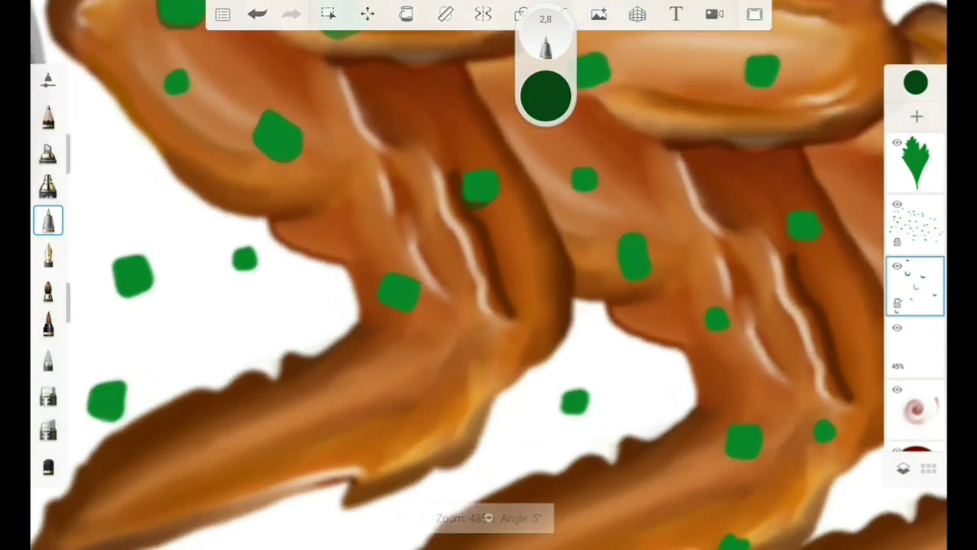
scroll(489, 517, up, 2)
scroll(488, 518, down, 2)
click(320, 338)
click(499, 371)
click(376, 232)
click(346, 94)
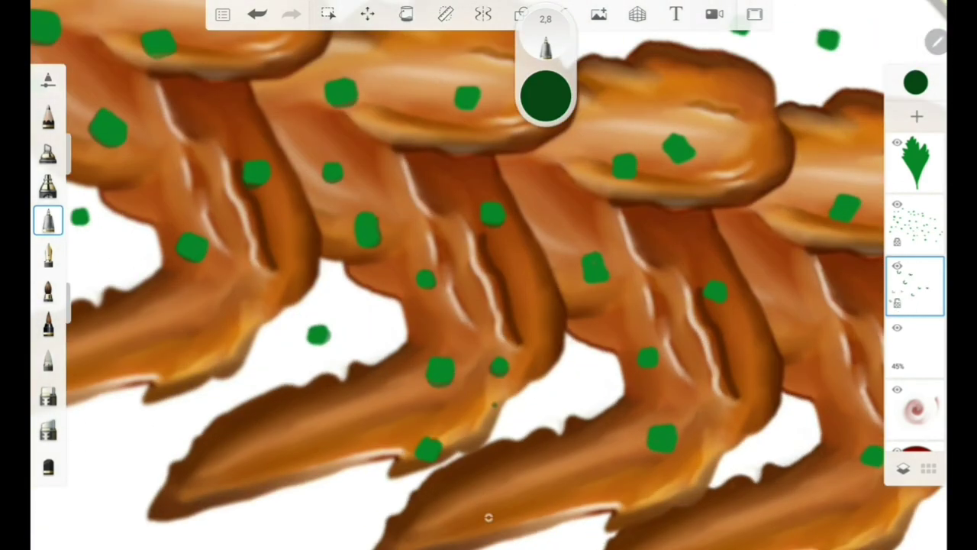
click(468, 101)
scroll(489, 517, down, 5)
click(257, 14)
scroll(489, 518, down, 2)
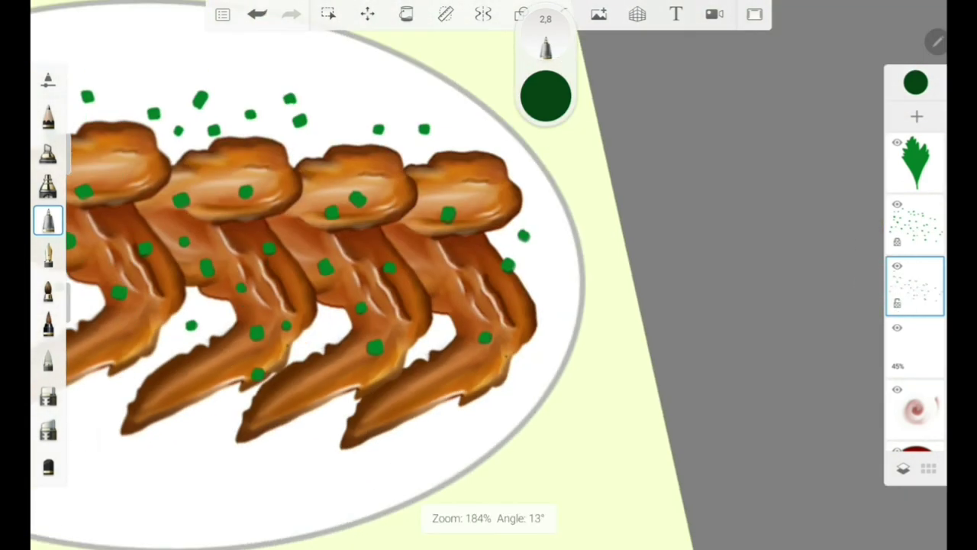
scroll(488, 518, up, 1)
Step: Switch to the watercolour brush, select the parsley dots layer, and load a brighter green
click(916, 82)
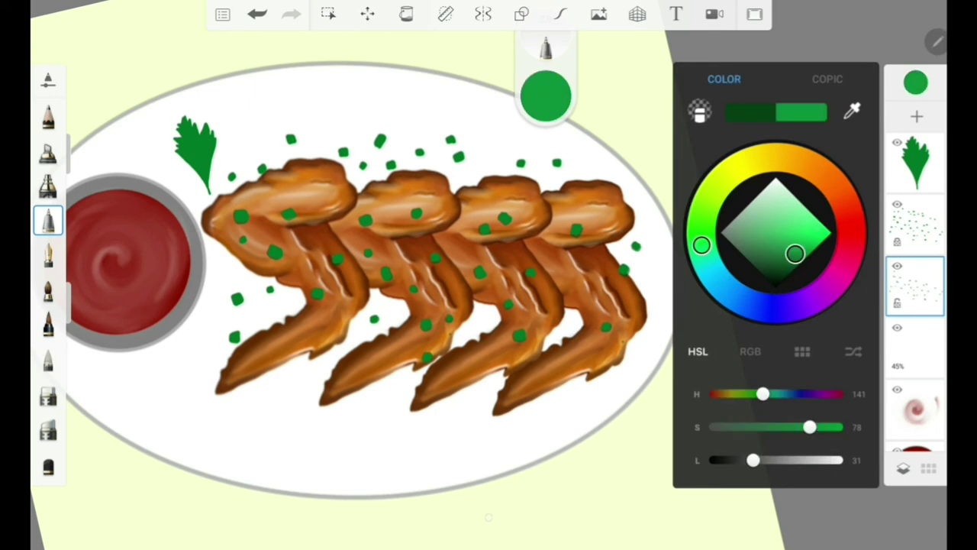
click(48, 290)
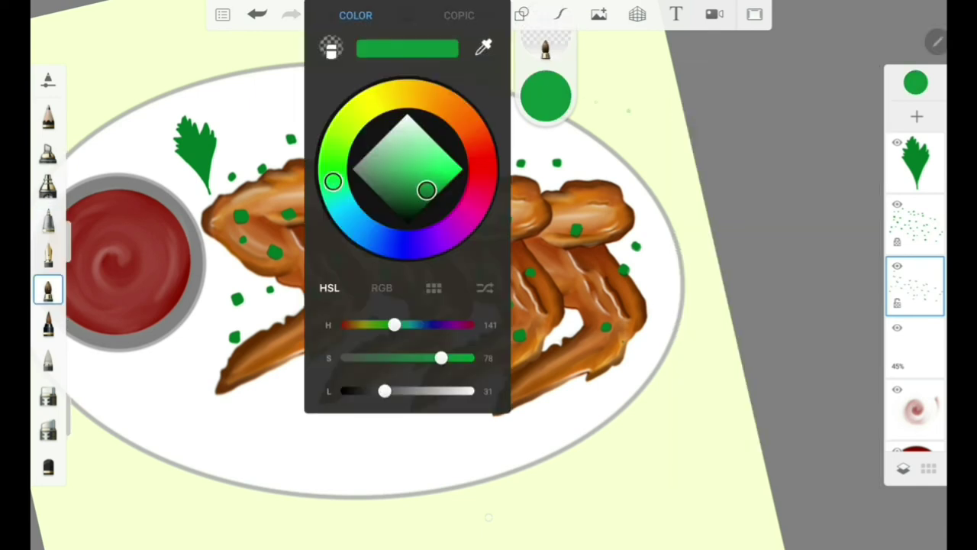
click(914, 225)
click(916, 82)
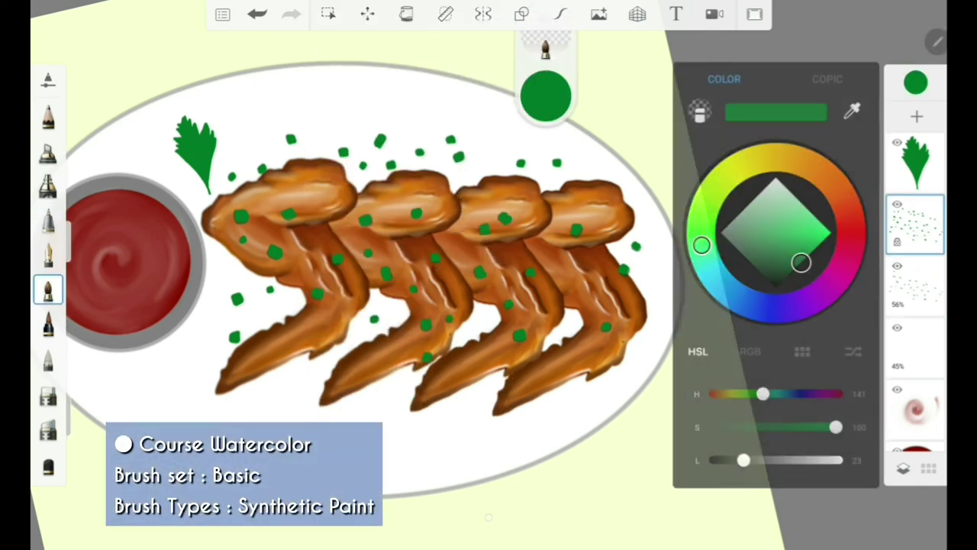
mouse_move(800, 262)
mouse_down()
mouse_move(791, 219)
mouse_move(799, 239)
mouse_up()
scroll(489, 275, up, 5)
scroll(488, 275, up, 1)
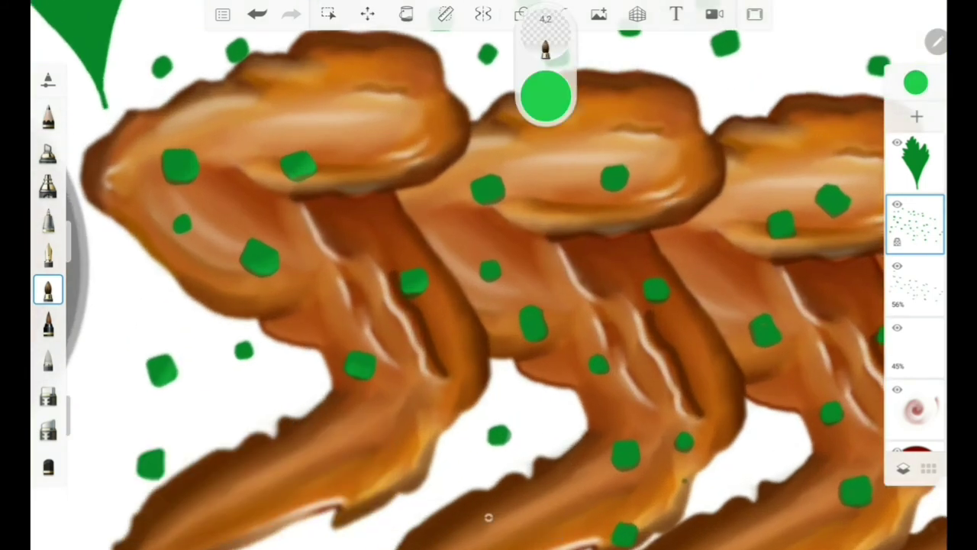
scroll(488, 275, down, 3)
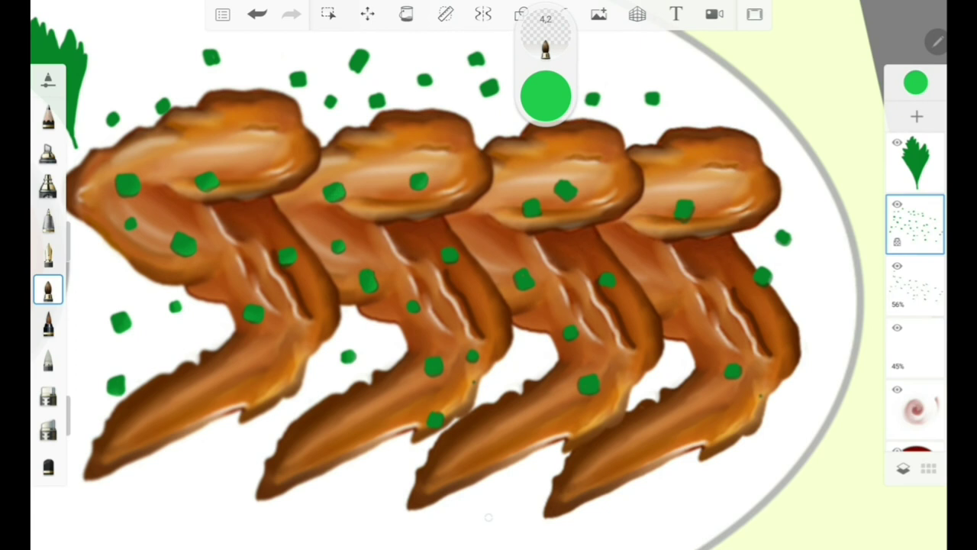
scroll(489, 275, down, 2)
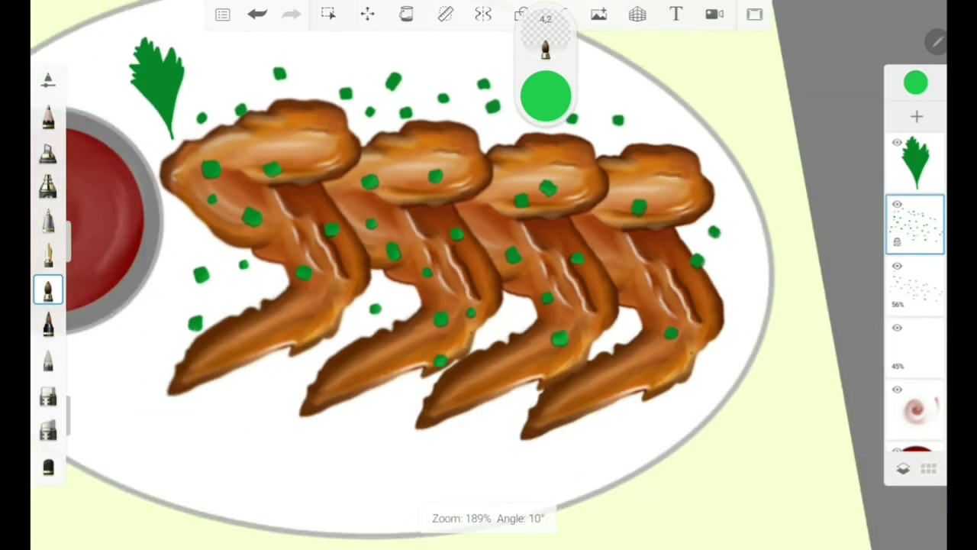
scroll(488, 275, up, 1)
scroll(488, 274, up, 3)
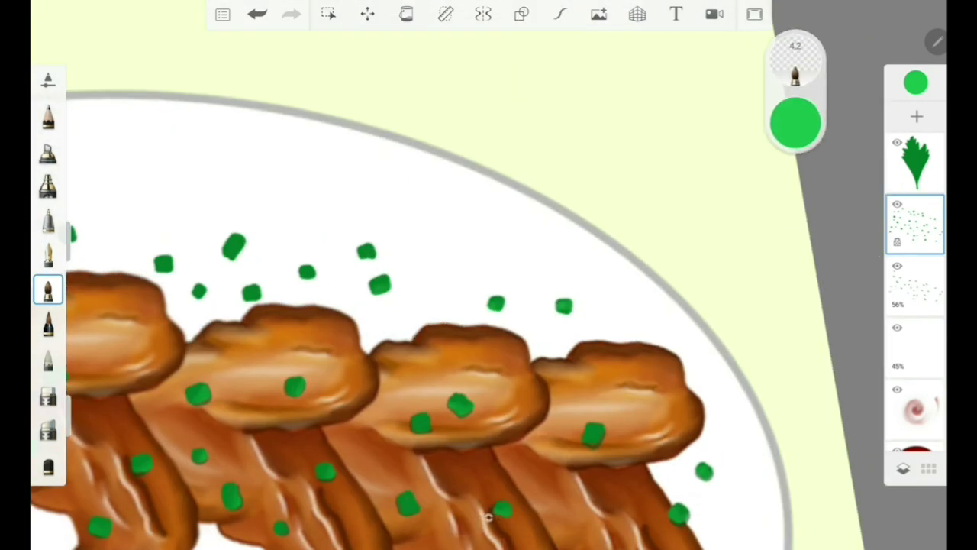
scroll(489, 275, down, 2)
scroll(489, 275, up, 3)
Step: Lock the parsley layer's transparency, pick the Technical Pen, and try a first vein stroke
scroll(489, 274, up, 2)
click(914, 161)
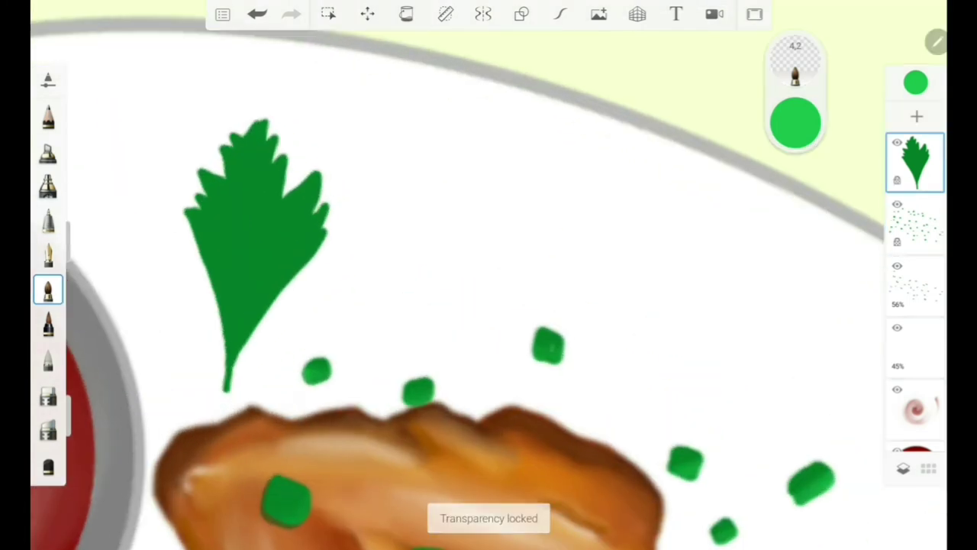
click(47, 222)
drag(259, 126, 229, 389)
scroll(489, 274, up, 2)
key(ctrl+z)
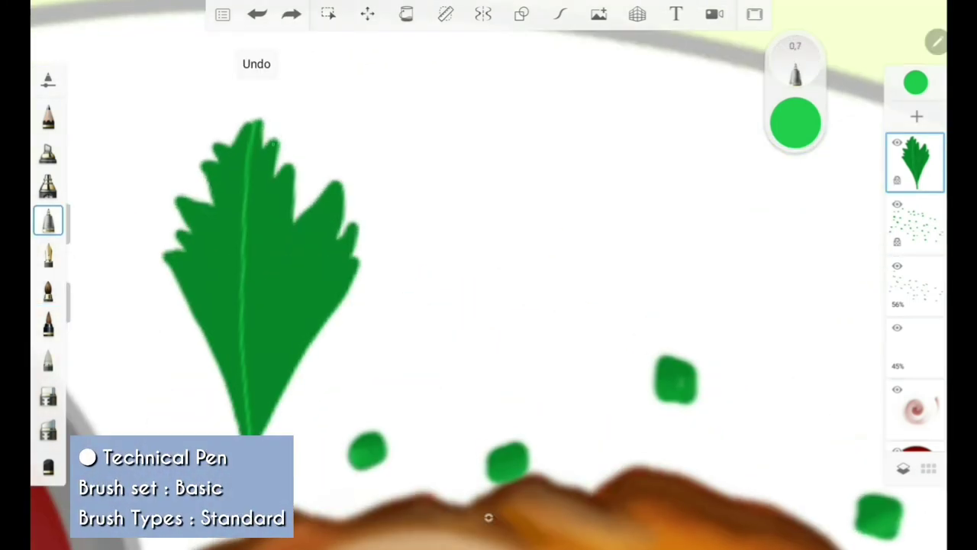
Step: Draw light-green veins down the leaf's middle and across its right and left halves
drag(263, 129, 246, 427)
drag(292, 164, 249, 427)
drag(341, 182, 252, 433)
drag(352, 221, 255, 433)
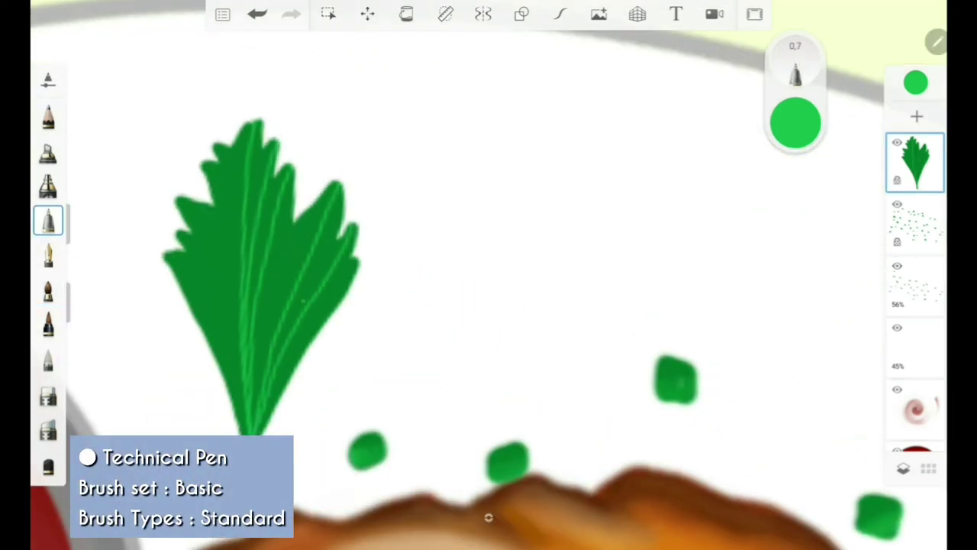
drag(357, 259, 252, 447)
drag(165, 255, 246, 454)
drag(177, 230, 244, 420)
Step: Redraw the left-half vein and add three more vein lines to the leaf
key(ctrl+z)
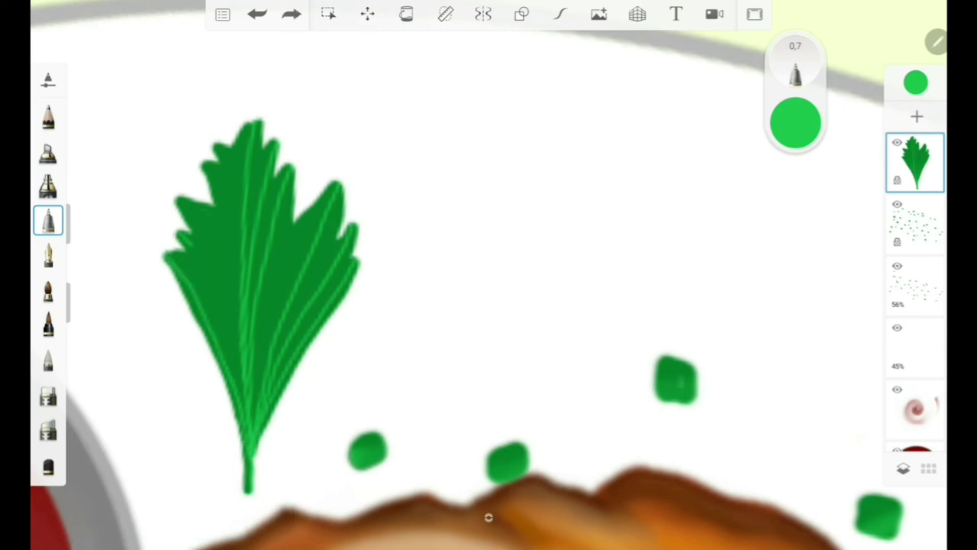
drag(179, 232, 241, 400)
drag(206, 240, 242, 365)
drag(201, 162, 243, 276)
drag(213, 138, 244, 300)
Step: Switch to a different brush in the brush palette
scroll(488, 275, down, 5)
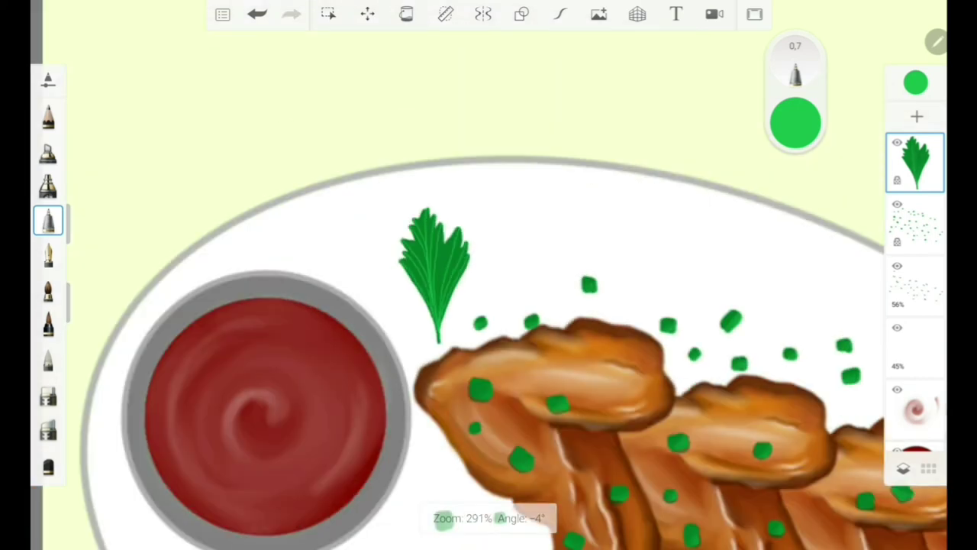
click(48, 290)
scroll(488, 306, up, 5)
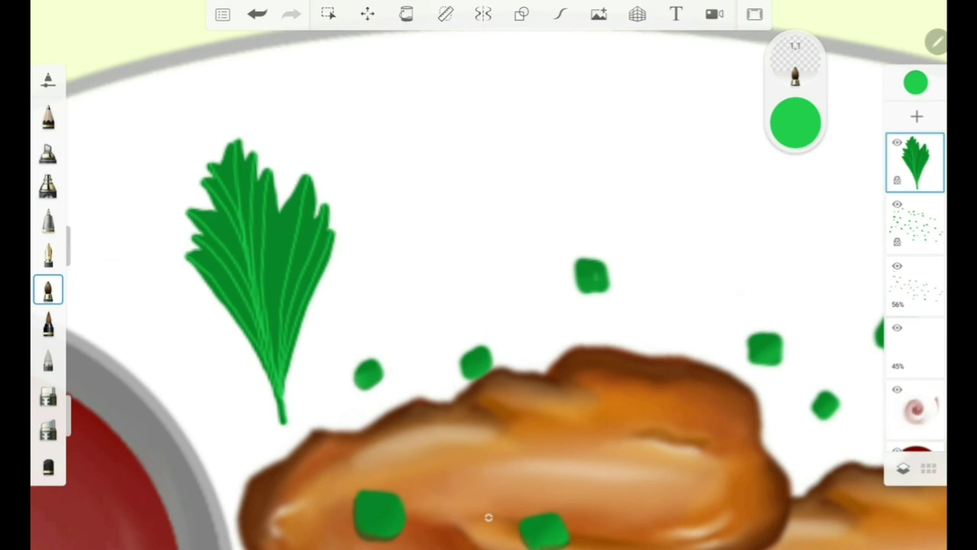
scroll(488, 305, down, 5)
scroll(488, 305, down, 3)
Step: Duplicate the parsley leaf and move and tilt the copy onto the second wing
key(ctrl+d)
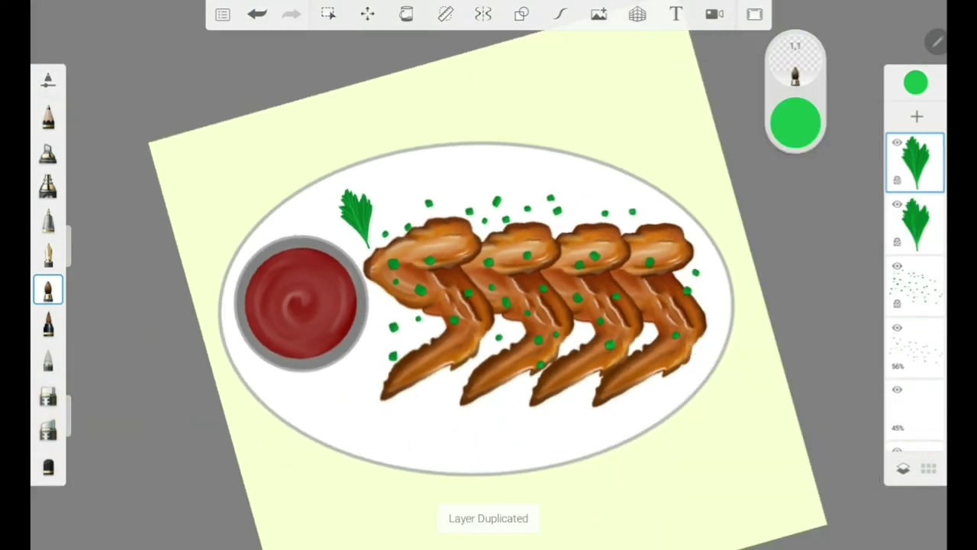
key(ctrl+t)
mouse_move(356, 259)
mouse_down()
mouse_move(517, 257)
mouse_move(502, 262)
mouse_up()
click(603, 19)
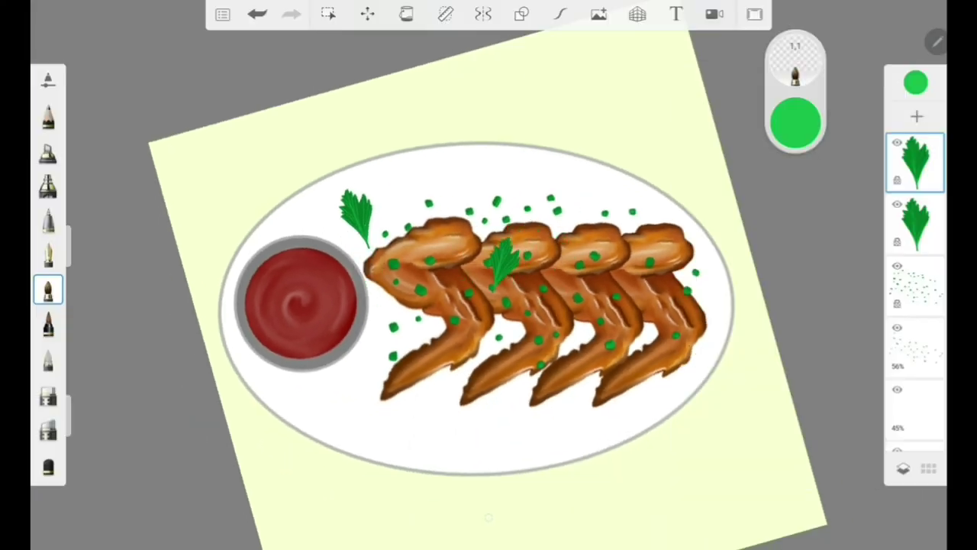
scroll(488, 305, up, 2)
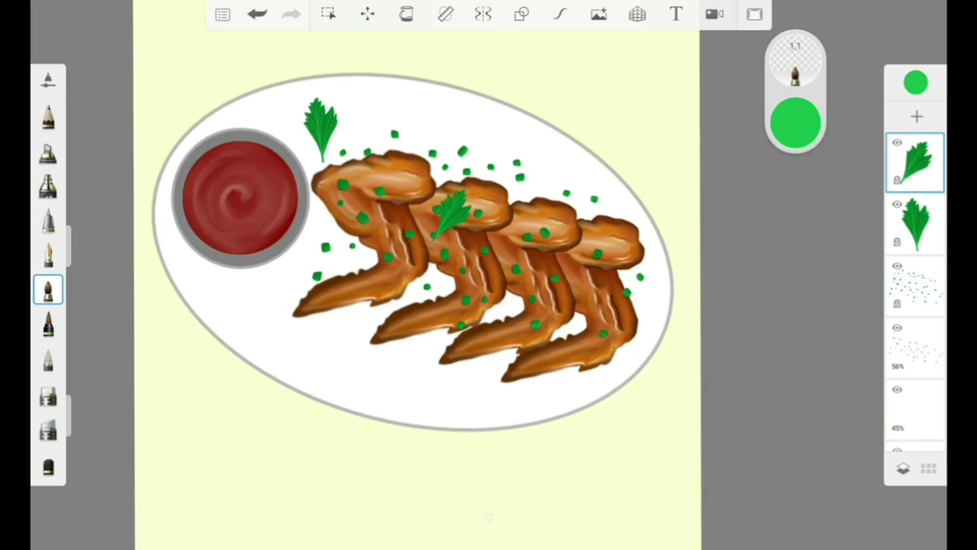
Step: Duplicate the leaf again and place the copy below the wings near the wing tips
key(ctrl+d)
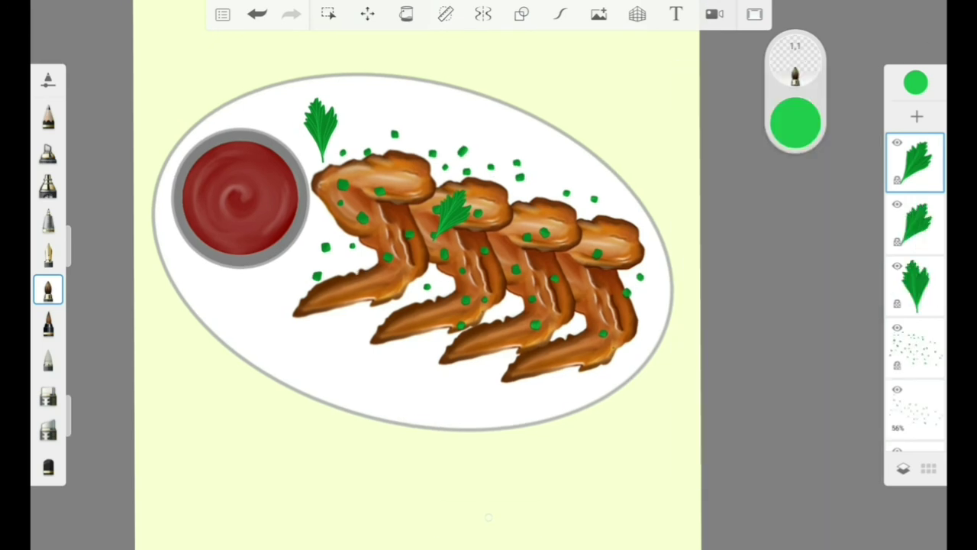
key(ctrl+t)
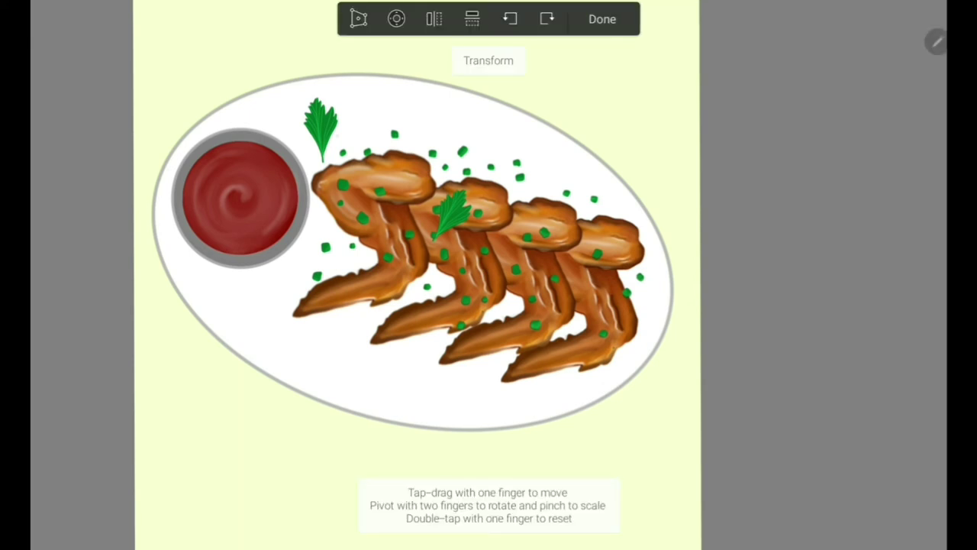
mouse_move(452, 211)
mouse_down()
mouse_move(509, 365)
mouse_move(345, 256)
mouse_move(309, 264)
mouse_move(303, 289)
mouse_up()
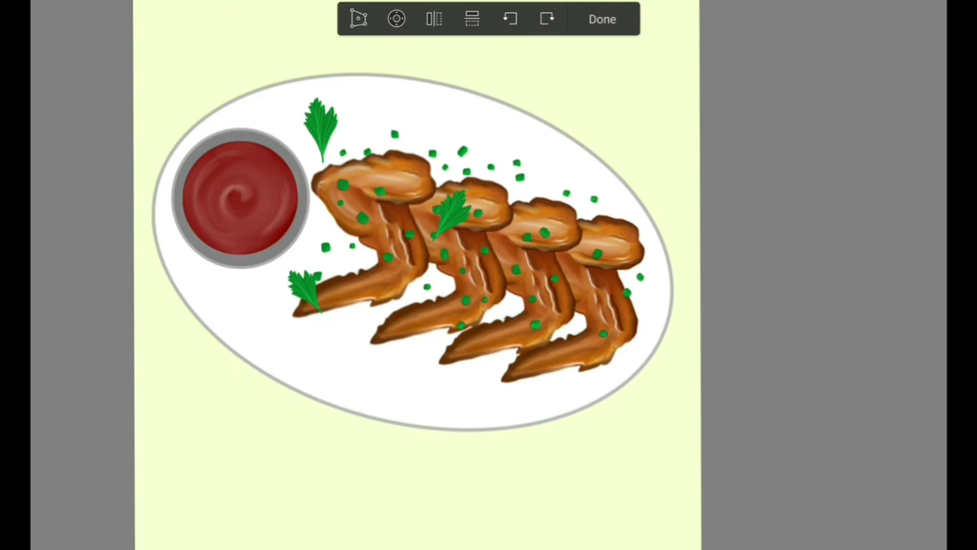
mouse_move(304, 288)
mouse_down()
mouse_move(336, 252)
mouse_move(332, 286)
mouse_move(348, 332)
mouse_move(540, 296)
mouse_move(555, 322)
mouse_move(570, 324)
mouse_move(645, 294)
mouse_up()
click(602, 19)
Step: Add a third leaf copy, enlarged and rotated, at the wings' right end
click(914, 162)
click(732, 130)
click(367, 14)
click(602, 19)
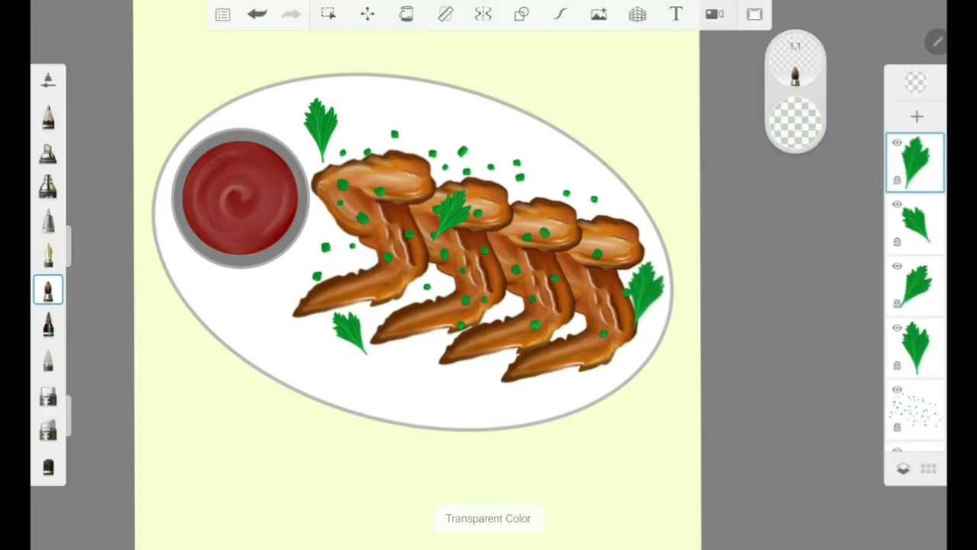
scroll(519, 343, up, 5)
Step: Switch to painting with transparent colour and select a lower layer
click(48, 221)
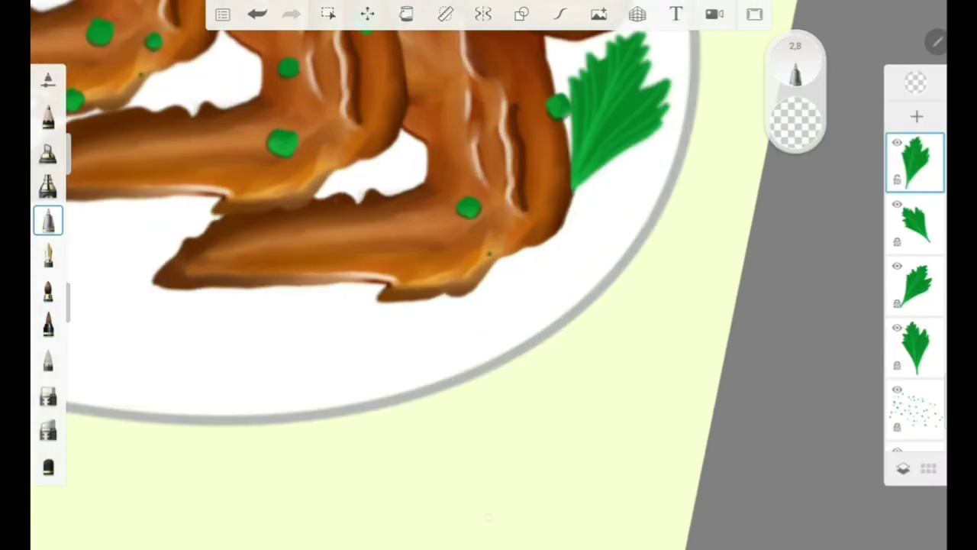
click(915, 363)
scroll(412, 306, down, 5)
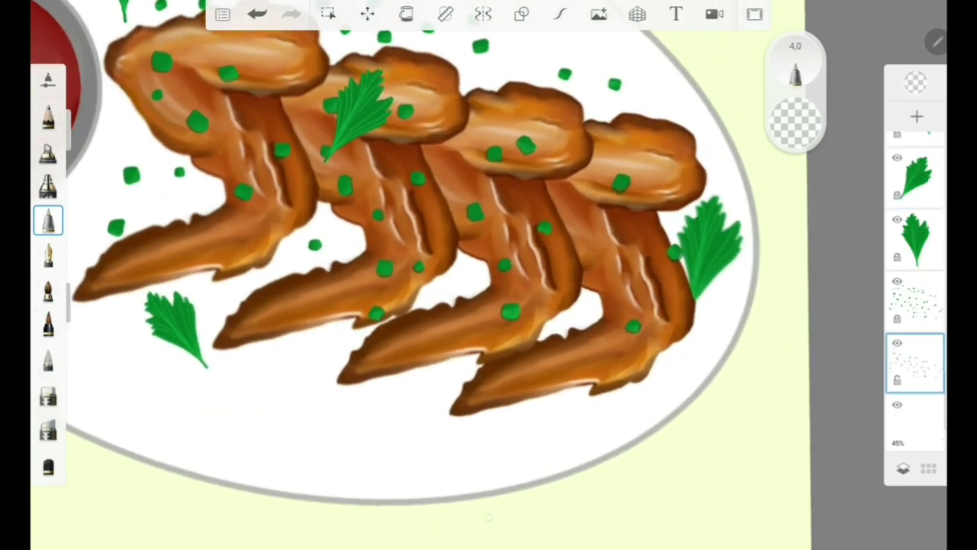
scroll(915, 290, down, 5)
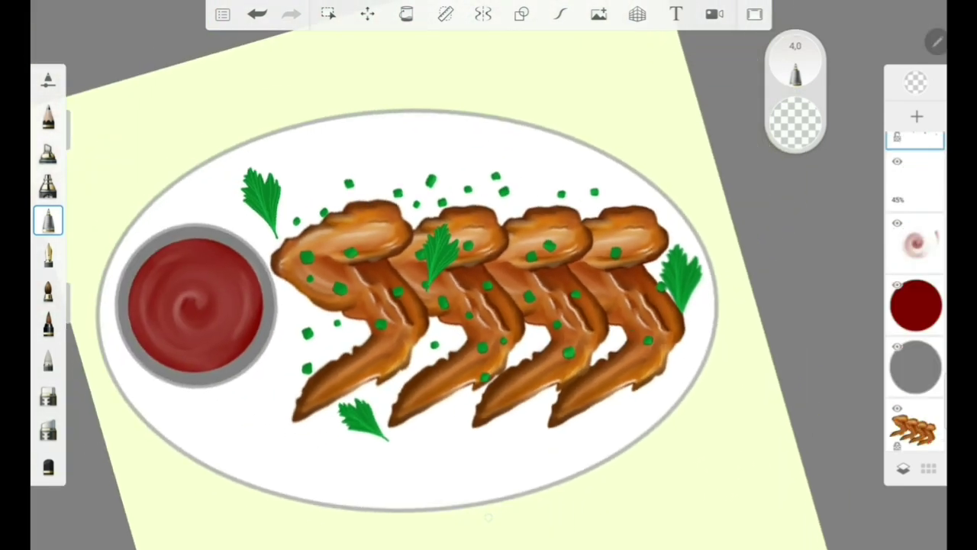
Step: On the empty layer beneath the wings, pick black and make the brush much larger
click(915, 343)
click(915, 82)
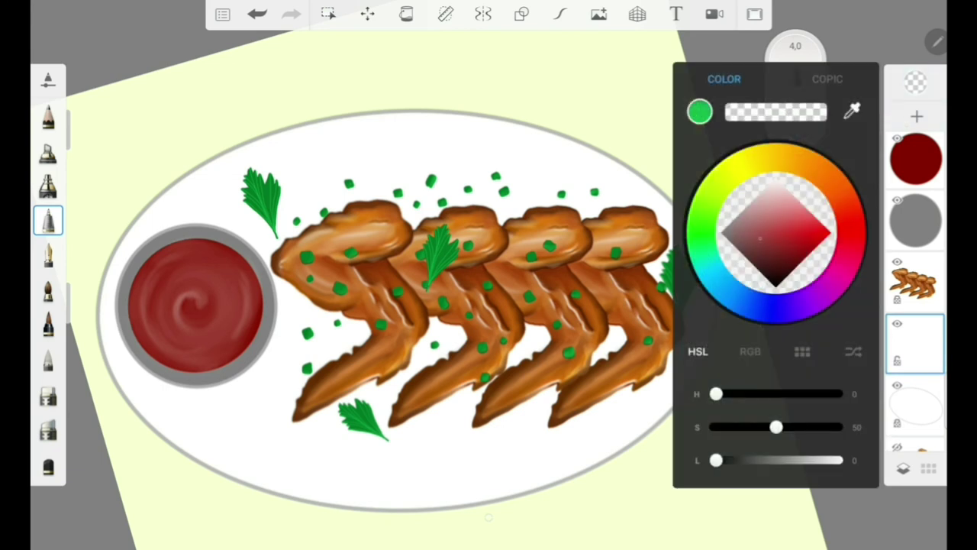
click(766, 328)
click(915, 343)
drag(78, 252, 78, 152)
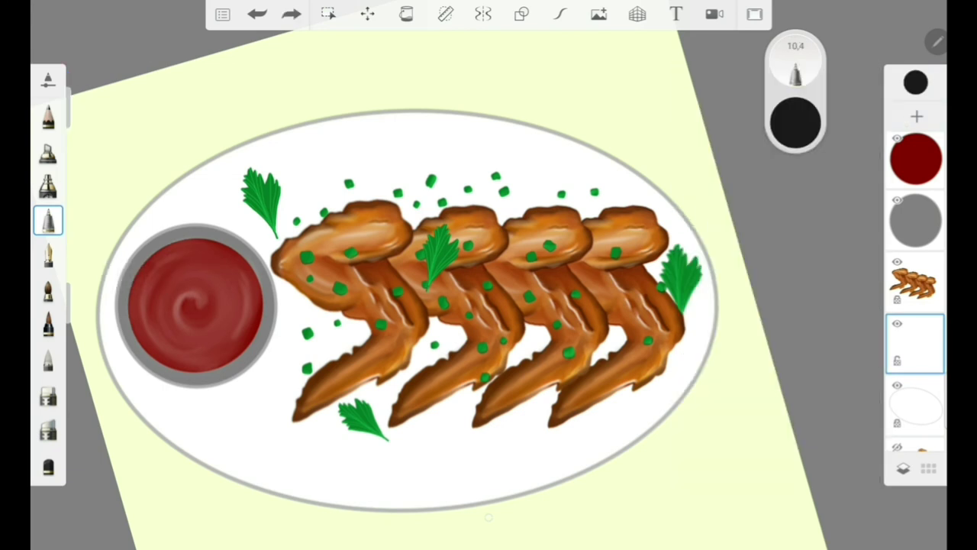
Step: Duplicate the wings layer and offset the copy down and to the right
click(915, 344)
click(852, 135)
click(368, 14)
drag(489, 321, 500, 334)
click(602, 18)
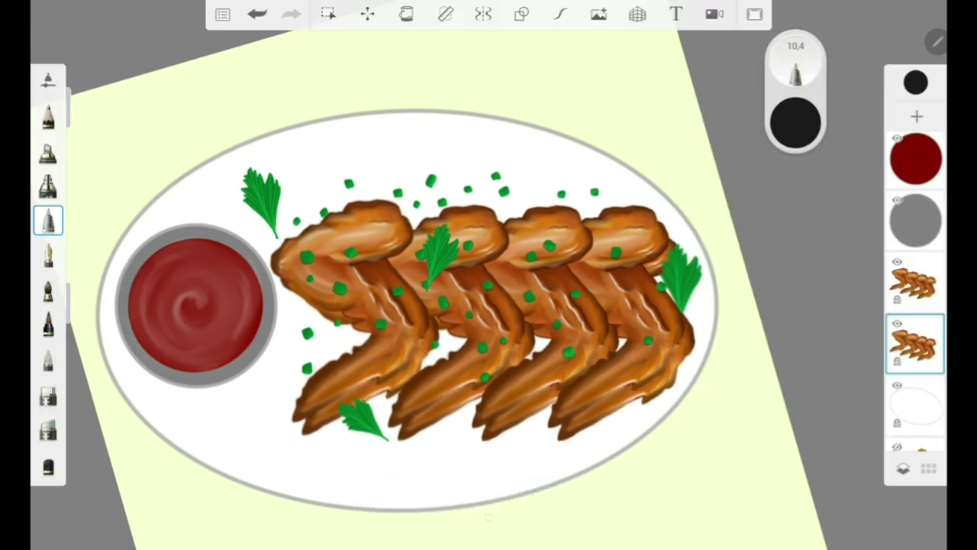
Step: Darken the wing copy to solid black by setting its lightness to 0
click(915, 343)
click(776, 381)
drag(484, 527, 261, 527)
click(903, 13)
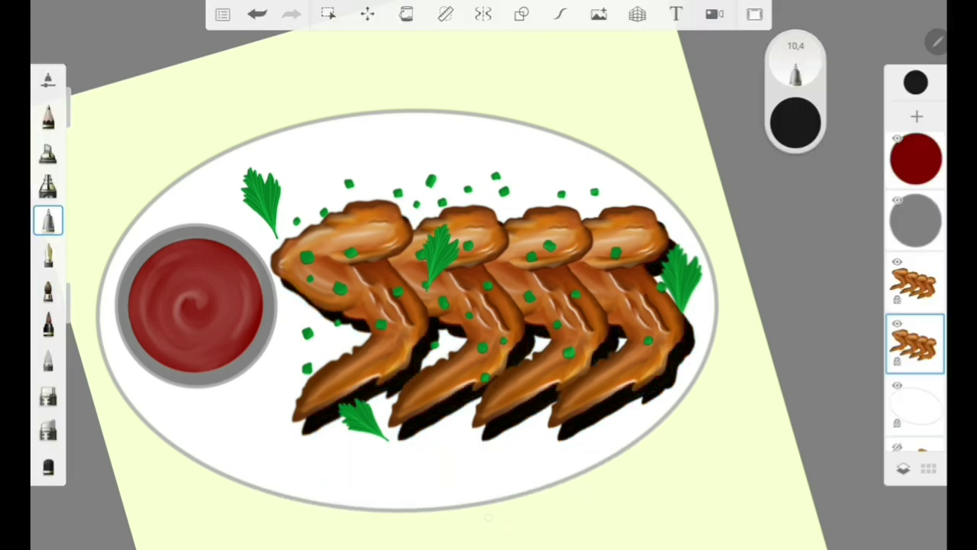
Step: Lower the shadow's opacity and nudge it slightly down and right under the wings
click(916, 344)
drag(761, 275, 739, 275)
click(367, 14)
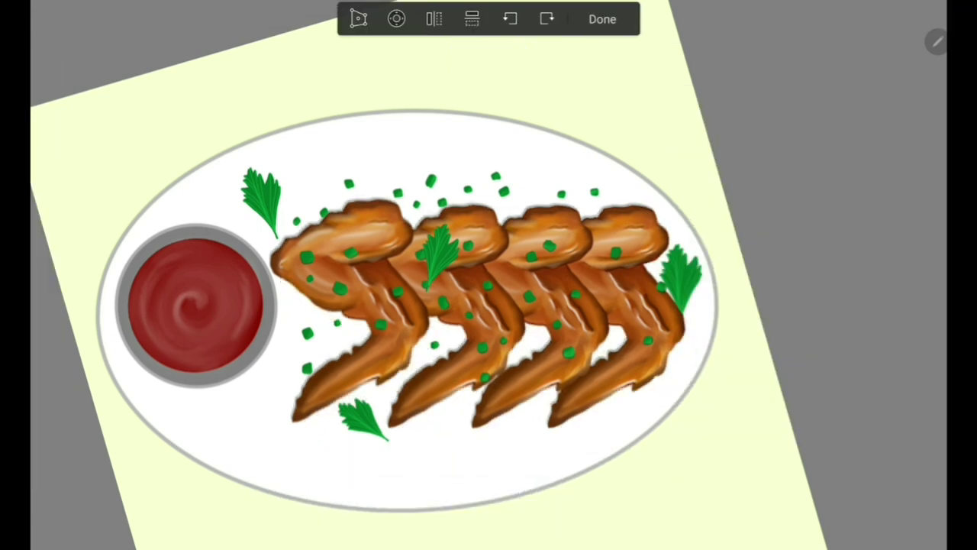
drag(488, 321, 493, 323)
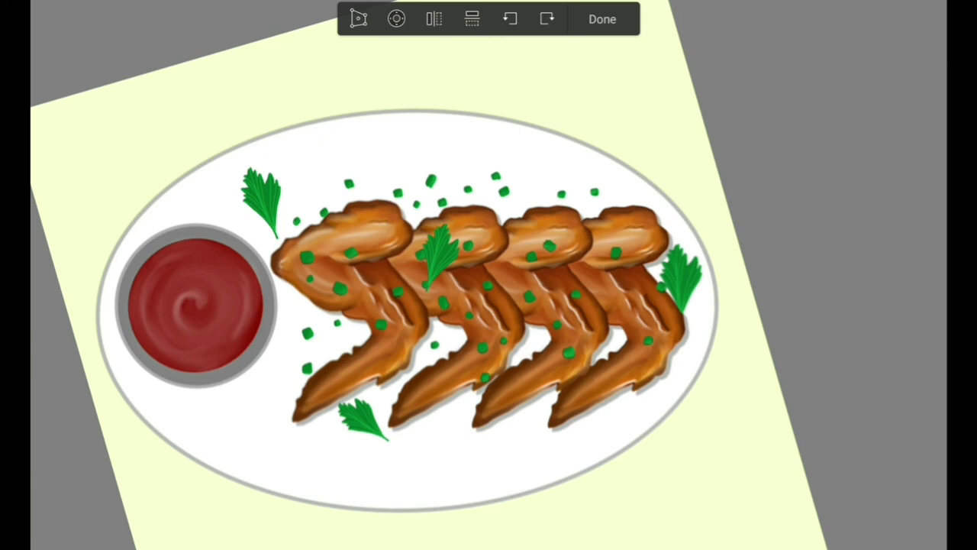
click(602, 19)
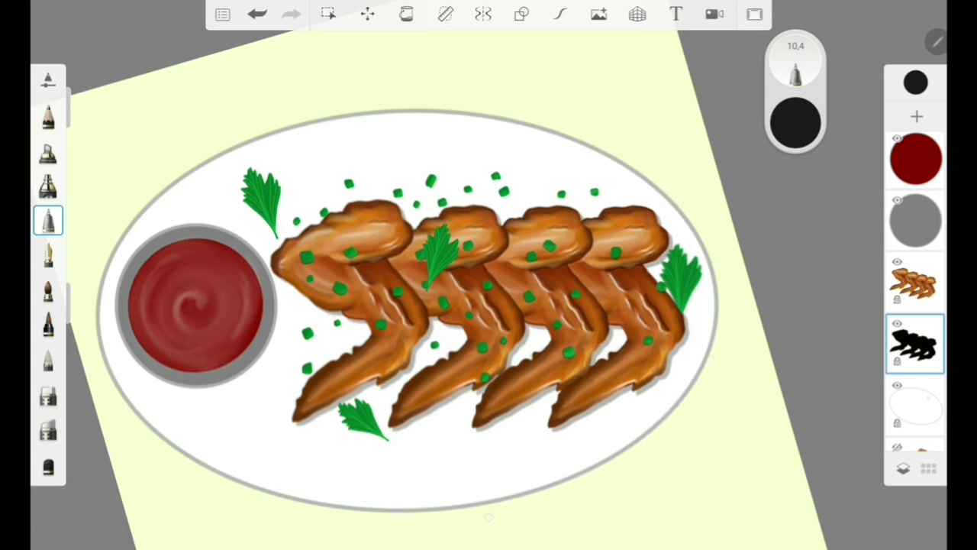
scroll(915, 290, up, 1)
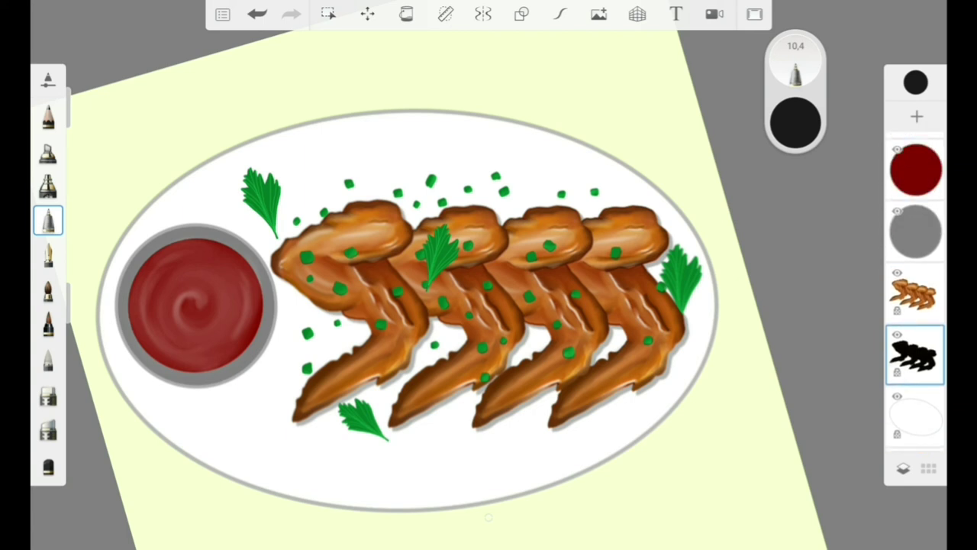
scroll(915, 290, up, 3)
Step: On an empty layer, undo a stray stroke and shade the top parsley leaf's right edge
scroll(915, 291, up, 3)
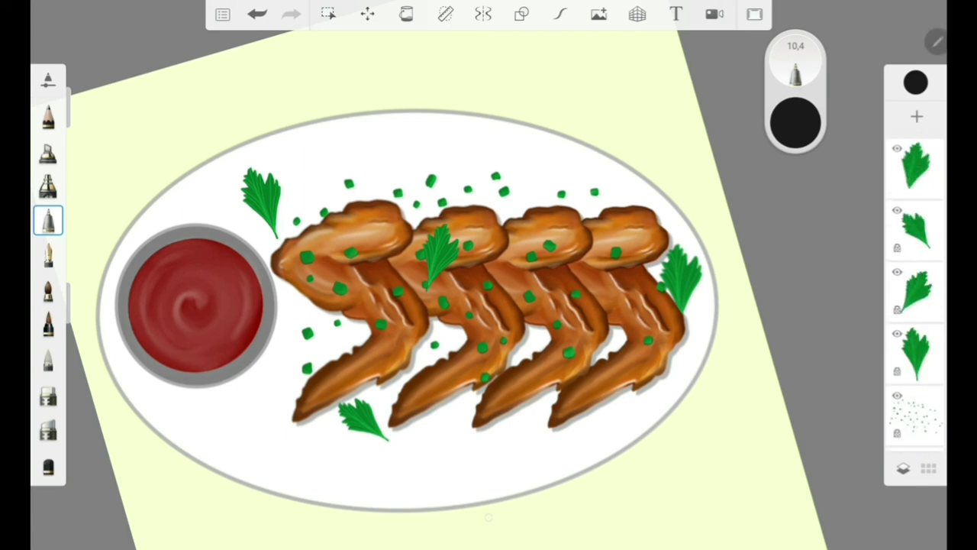
click(915, 410)
scroll(305, 252, up, 5)
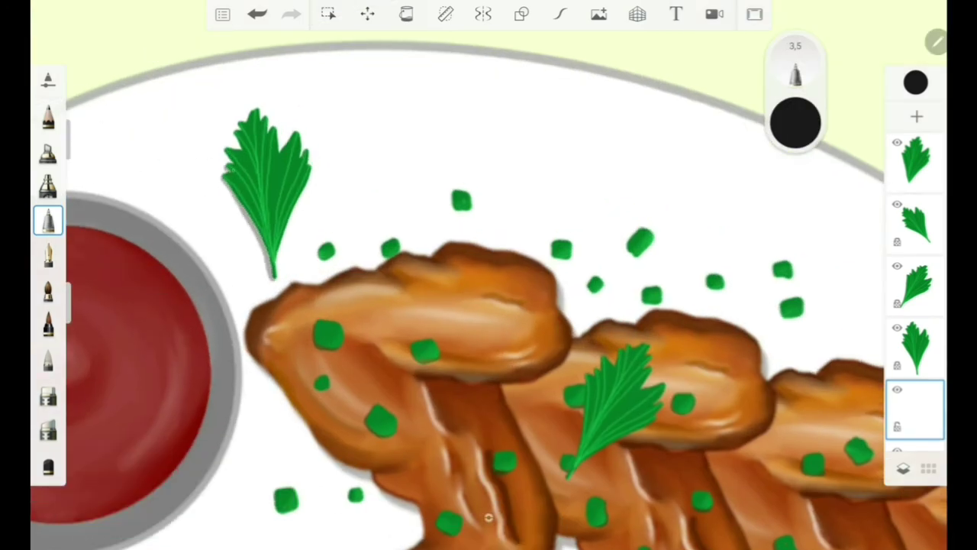
scroll(489, 305, down, 5)
key(ctrl+z)
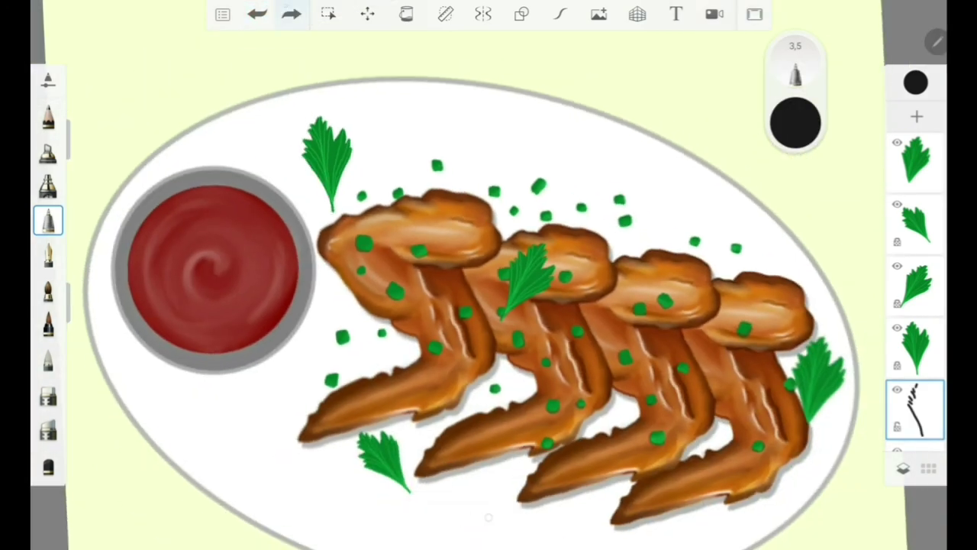
scroll(399, 126, up, 5)
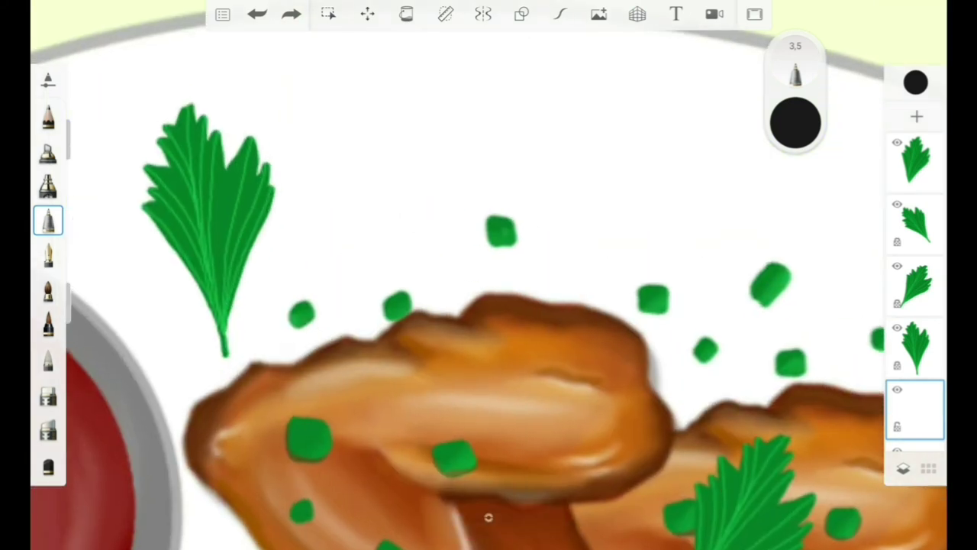
drag(276, 190, 229, 352)
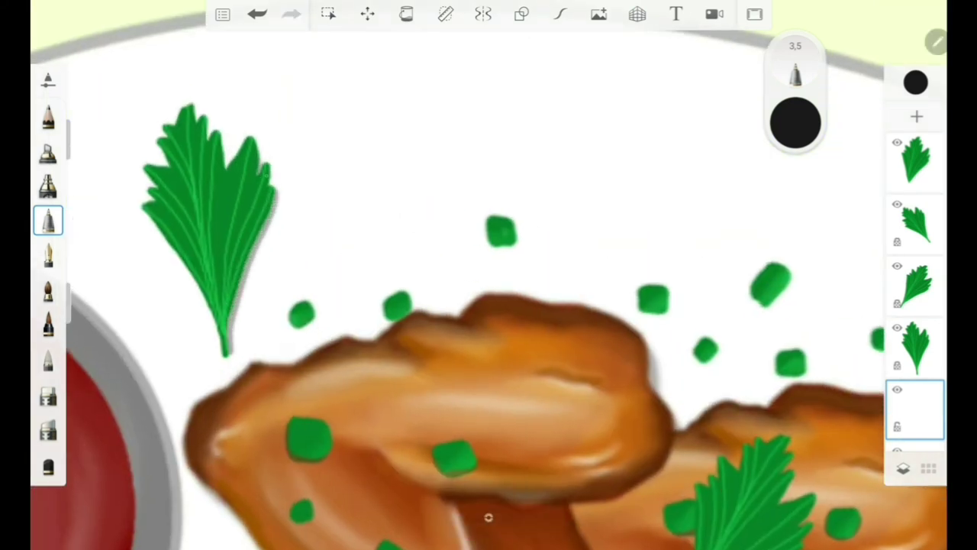
scroll(489, 306, down, 5)
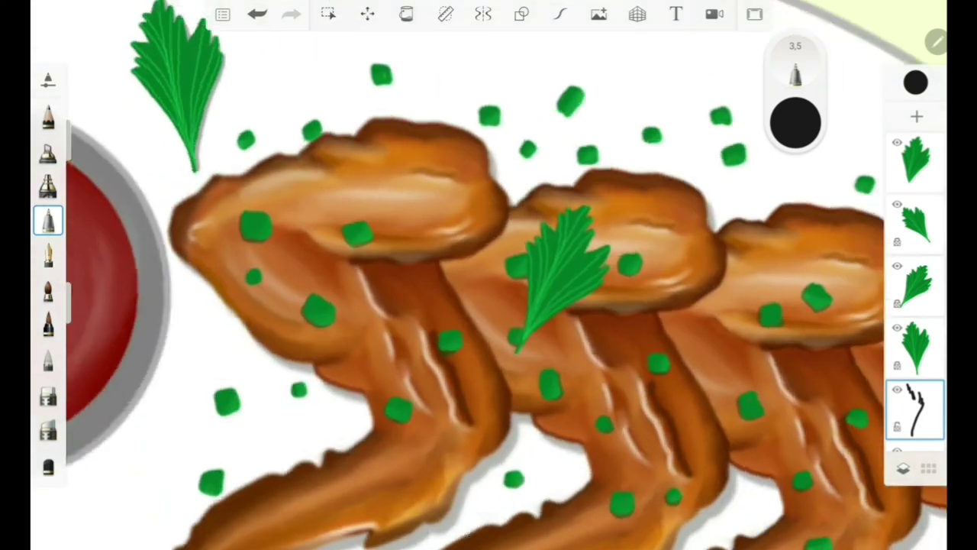
scroll(562, 272, up, 5)
Step: Shade the middle wing's parsley edge and add a faint shadow along the parsley notch
mouse_move(233, 345)
mouse_down()
mouse_move(386, 207)
mouse_move(403, 122)
mouse_move(364, 96)
mouse_move(359, 70)
mouse_up()
scroll(488, 275, down, 5)
scroll(489, 275, up, 3)
mouse_move(329, 419)
mouse_down()
mouse_move(269, 372)
mouse_move(320, 416)
mouse_up()
click(257, 14)
scroll(489, 275, down, 5)
scroll(611, 191, up, 5)
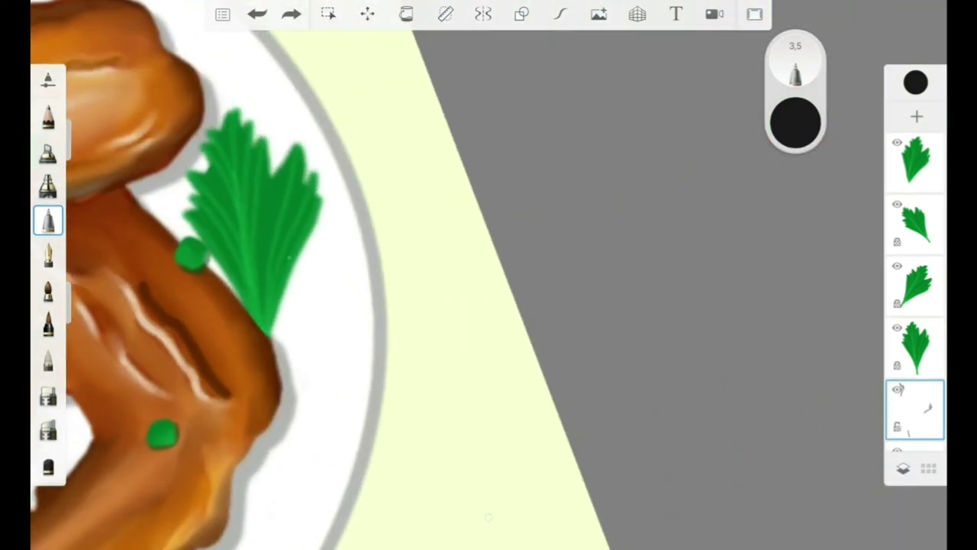
drag(272, 175, 269, 141)
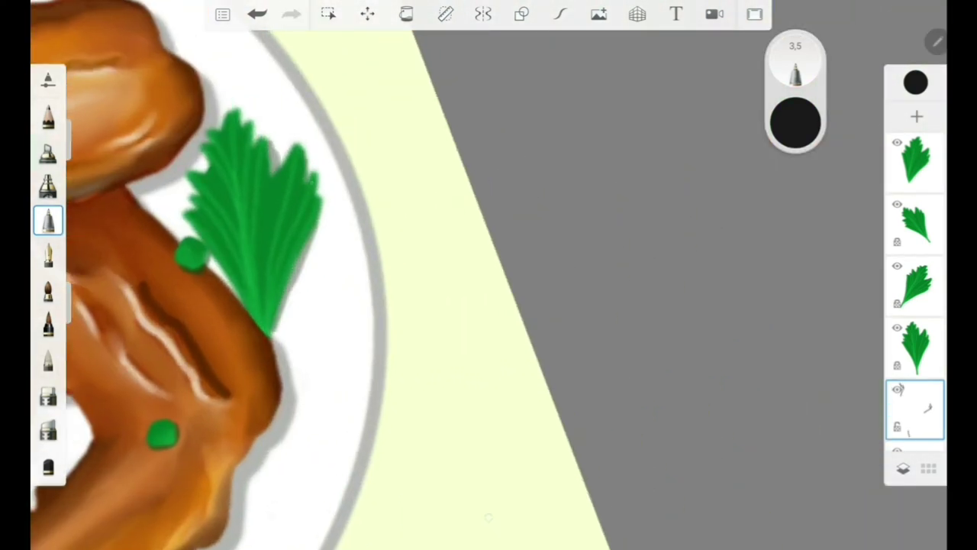
scroll(488, 274, down, 5)
scroll(488, 274, up, 2)
scroll(489, 275, up, 2)
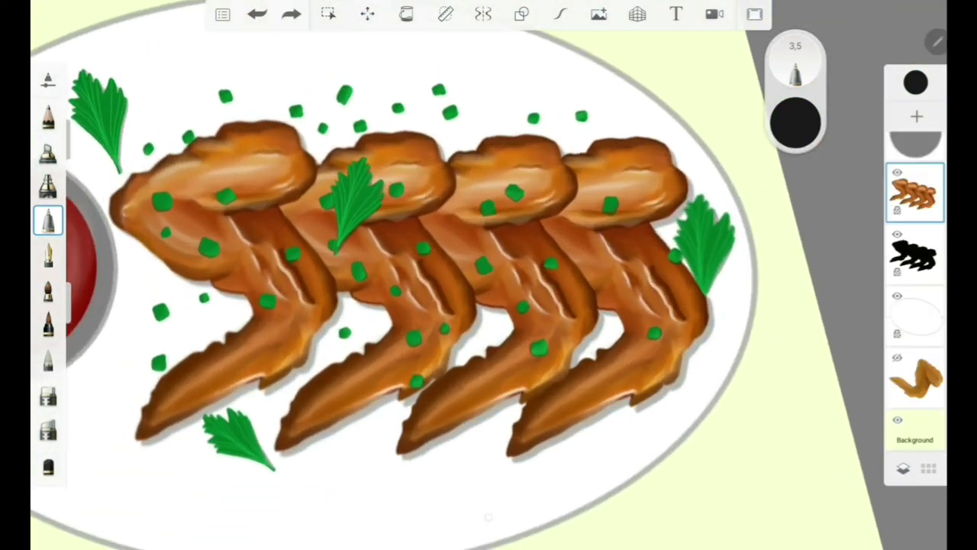
scroll(489, 274, up, 3)
Step: Add a new blank layer above the wings and set its opacity to 36
key(ctrl+l)
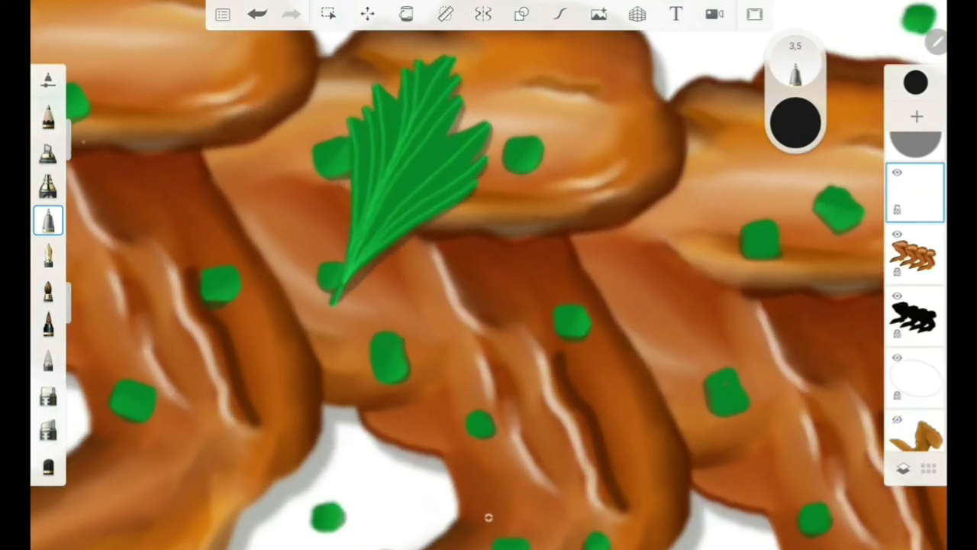
click(915, 193)
drag(863, 275, 750, 275)
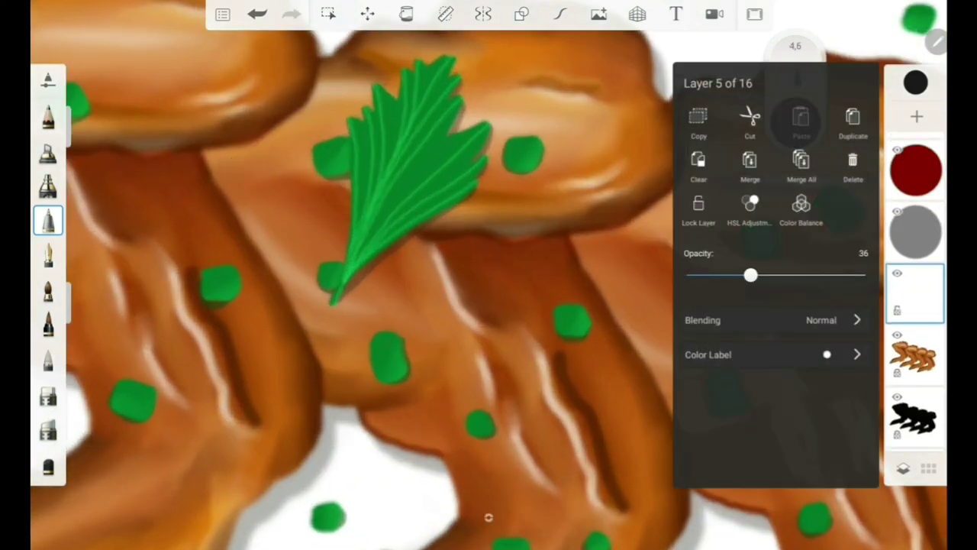
scroll(915, 305, down, 1)
click(488, 516)
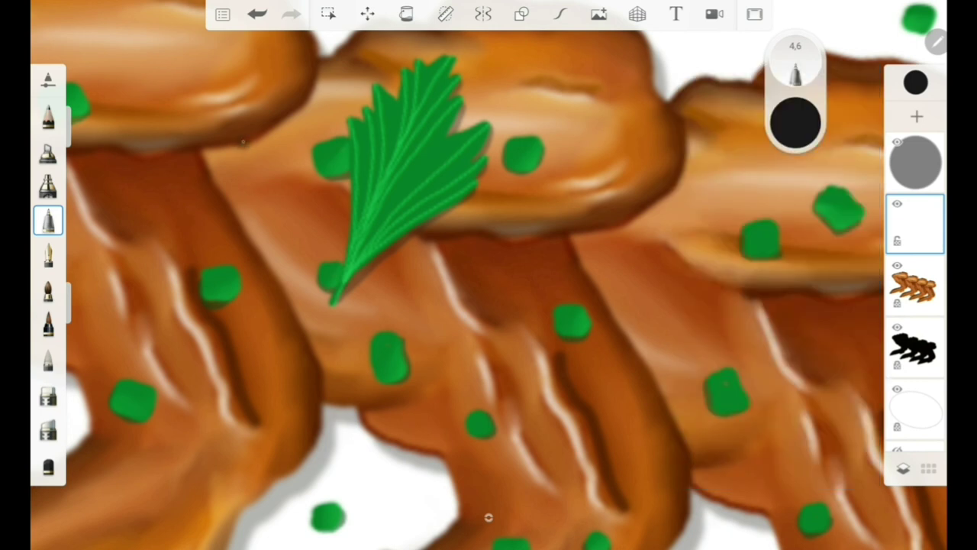
scroll(489, 275, down, 5)
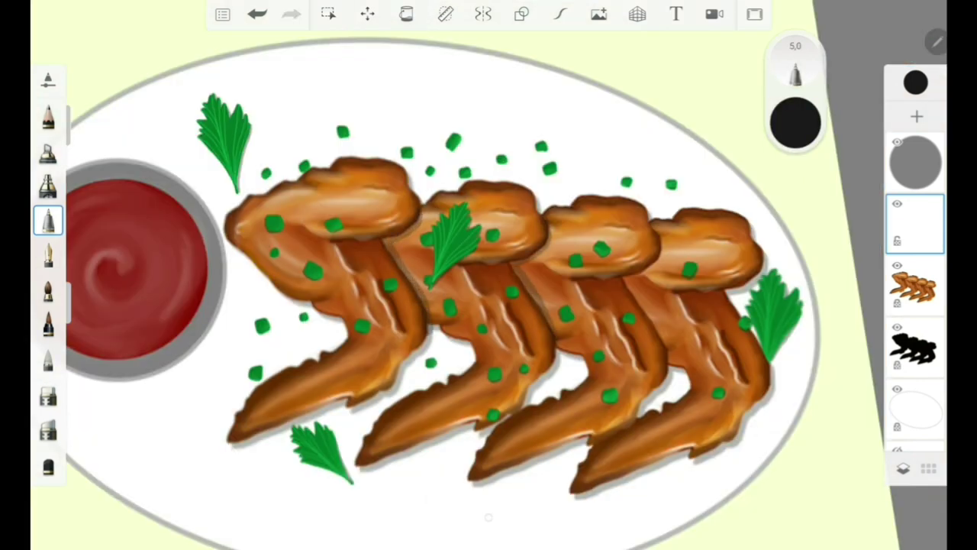
Step: Paint black shading strokes between the overlapping wings, then refine with another brush and erase excess
drag(488, 306, 275, 251)
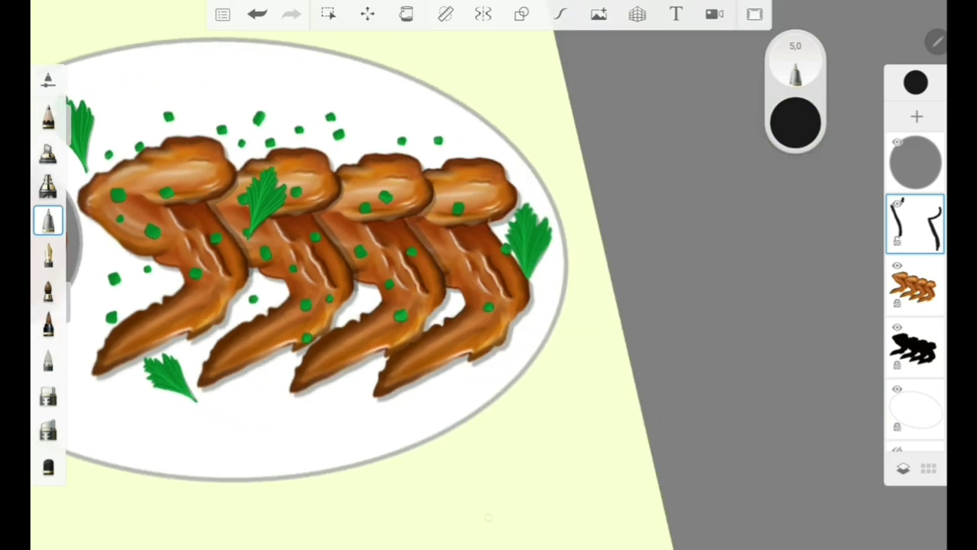
scroll(305, 252, up, 5)
click(47, 290)
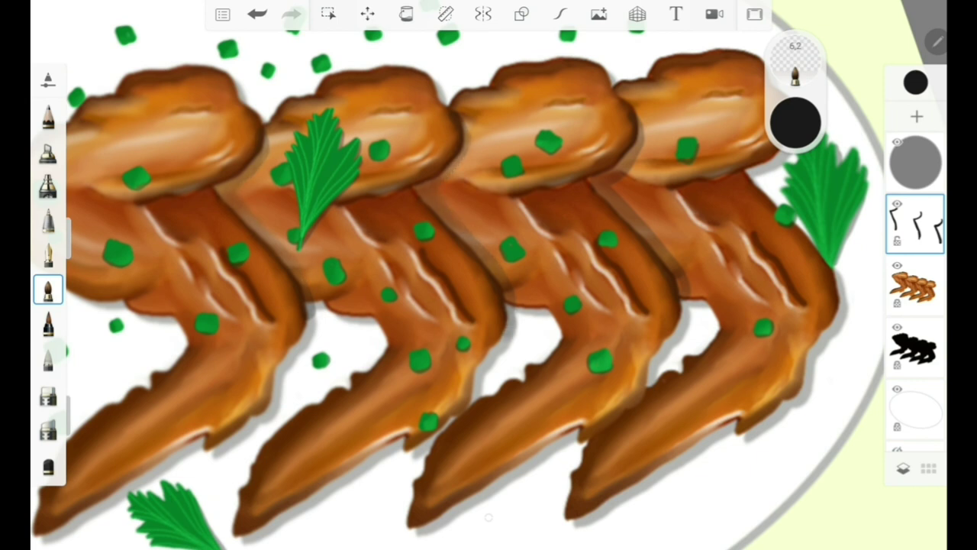
scroll(458, 274, down, 5)
scroll(458, 274, up, 3)
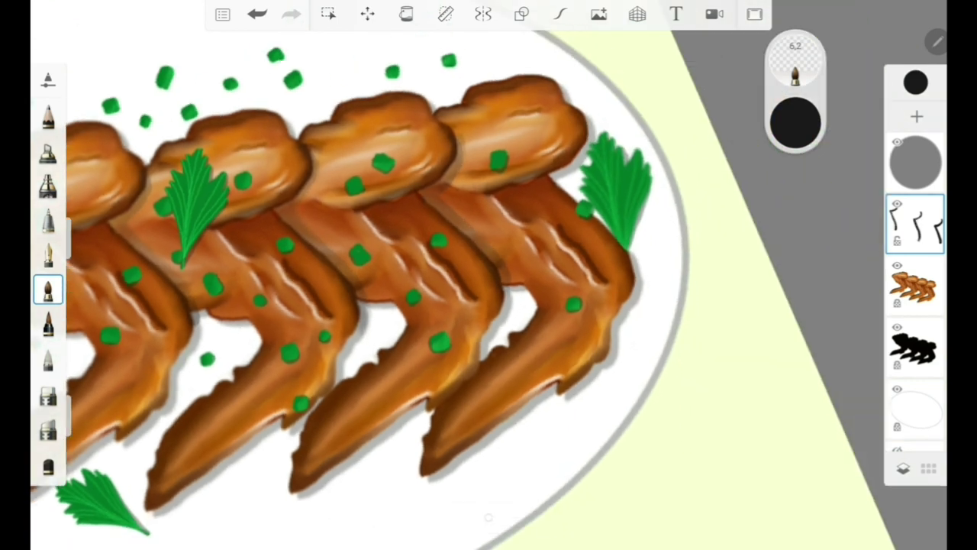
scroll(367, 275, down, 1)
click(48, 220)
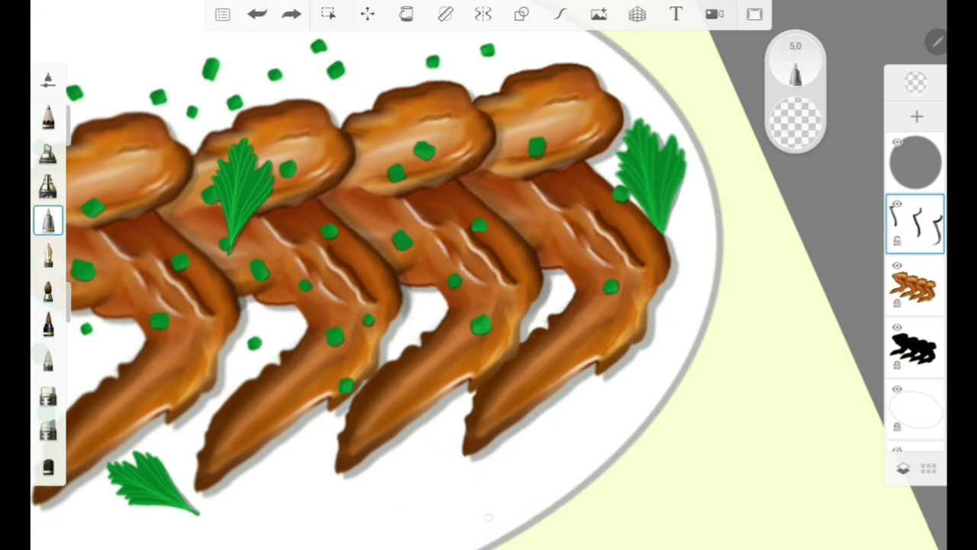
scroll(489, 274, down, 5)
scroll(488, 275, down, 2)
scroll(915, 305, down, 3)
Step: Duplicate the plate layer and shift the copy slightly down below the original
click(915, 377)
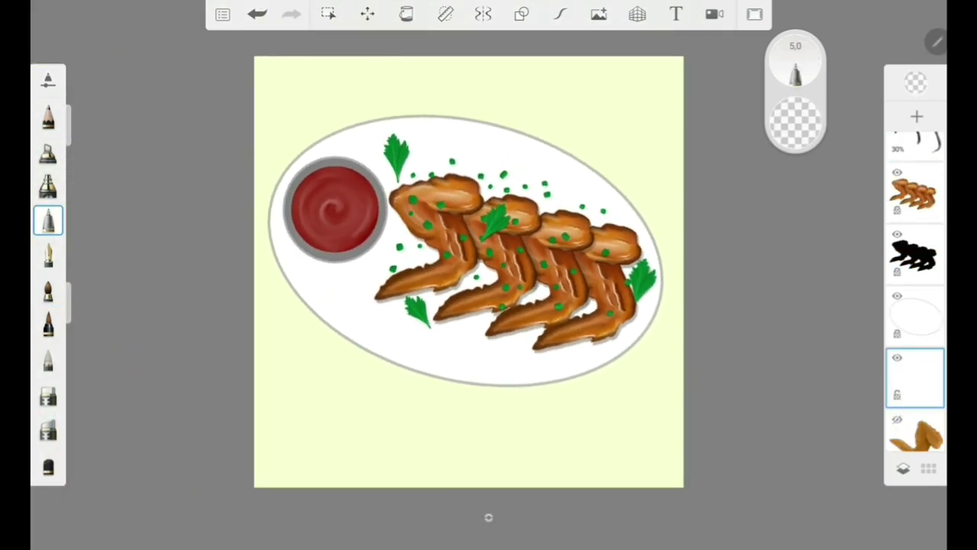
click(521, 14)
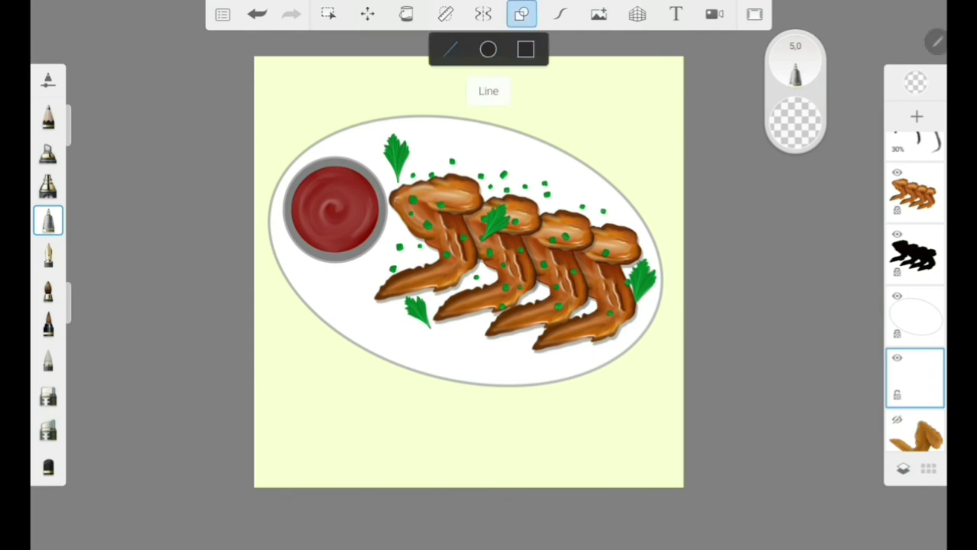
click(914, 378)
click(367, 14)
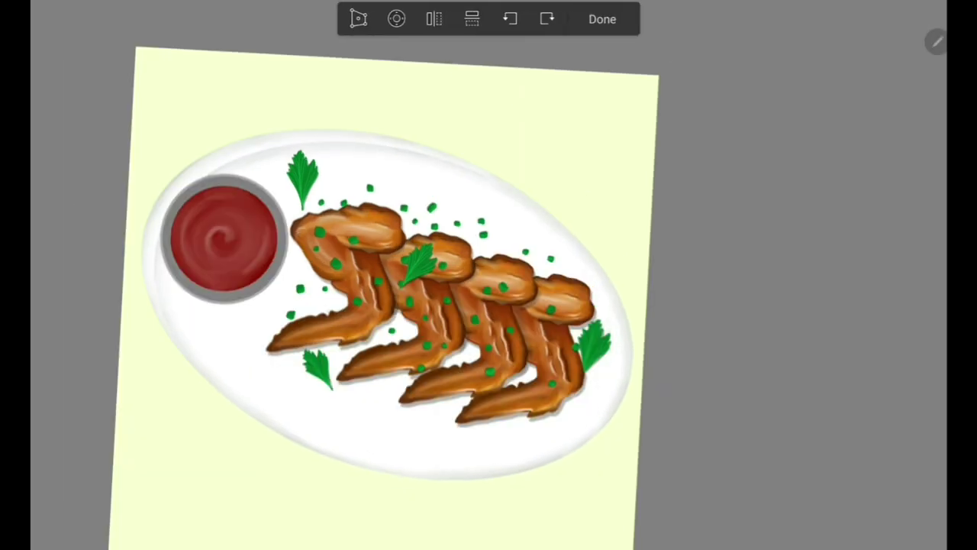
drag(396, 321, 391, 327)
click(602, 19)
Step: Finish positioning the lower plate copy and darken it to black with hue and lightness adjustment
click(367, 13)
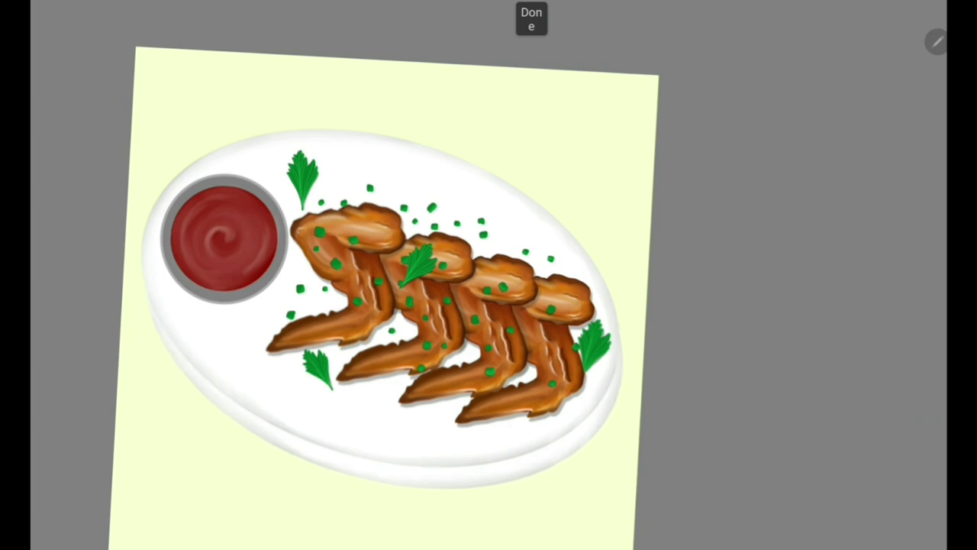
click(531, 19)
click(915, 378)
click(749, 205)
drag(488, 527, 261, 527)
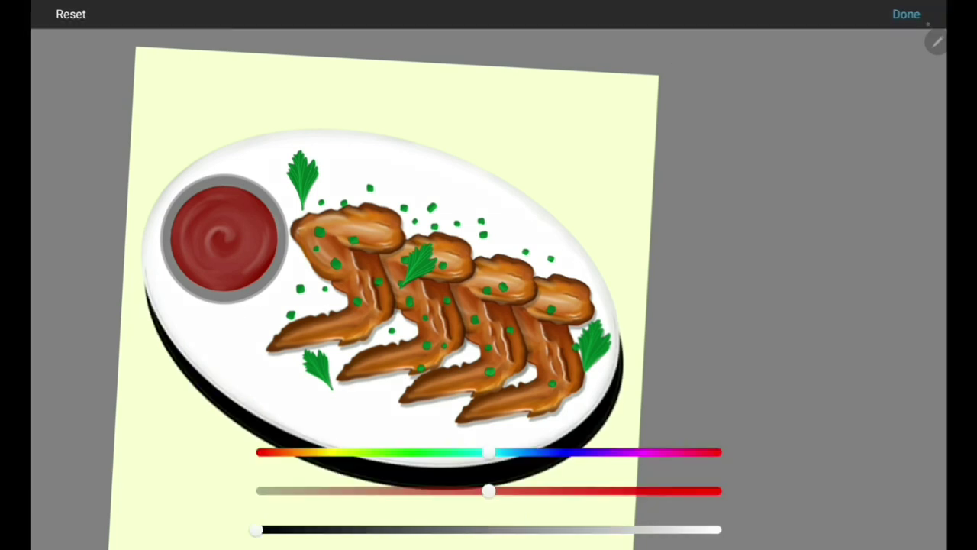
click(905, 13)
Step: Lower the black plate shadow's opacity to about half and nudge it up slightly
drag(865, 274, 740, 275)
click(915, 378)
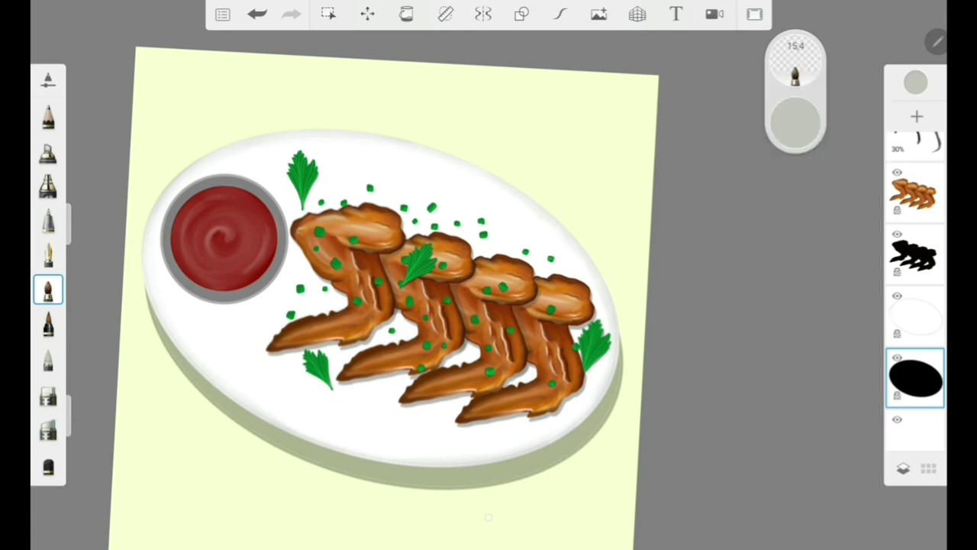
click(367, 14)
drag(397, 382, 396, 371)
click(602, 18)
Step: Return to the drawing brush, set black as the paint colour, and unlock the shadow layer's transparency
click(406, 13)
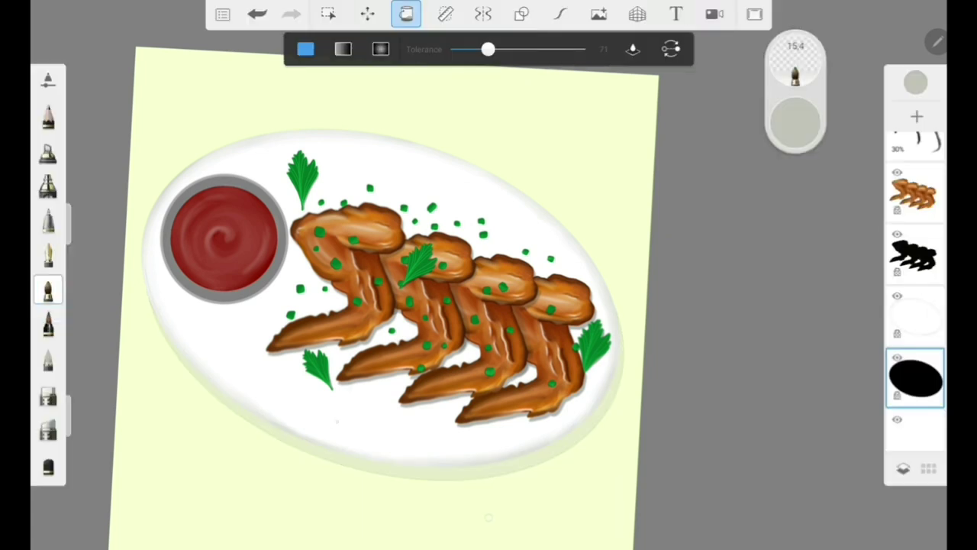
click(47, 220)
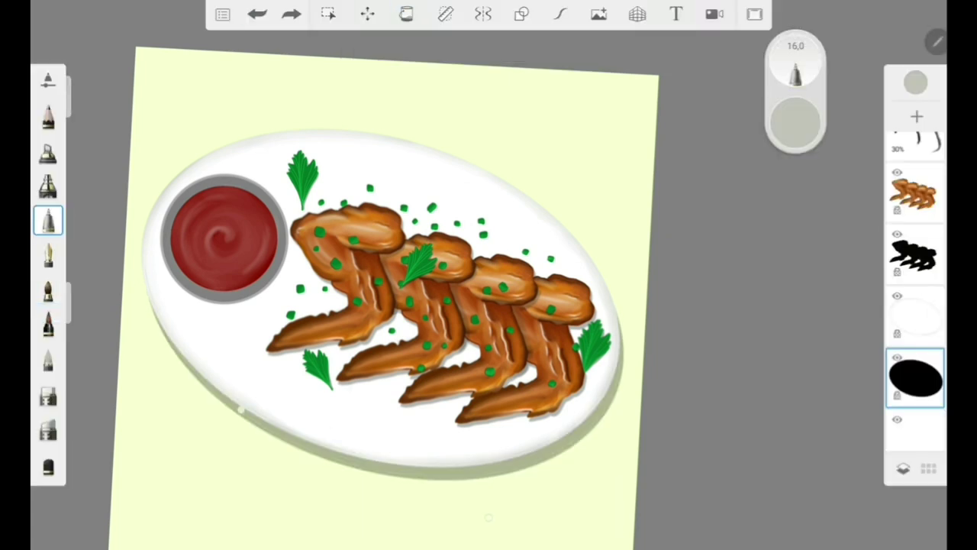
click(795, 123)
drag(687, 415, 589, 415)
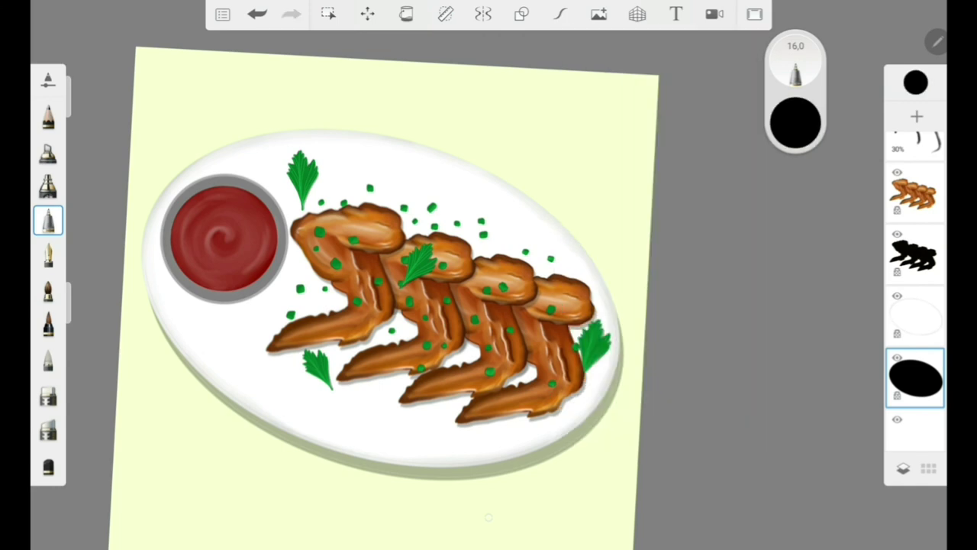
scroll(488, 306, up, 5)
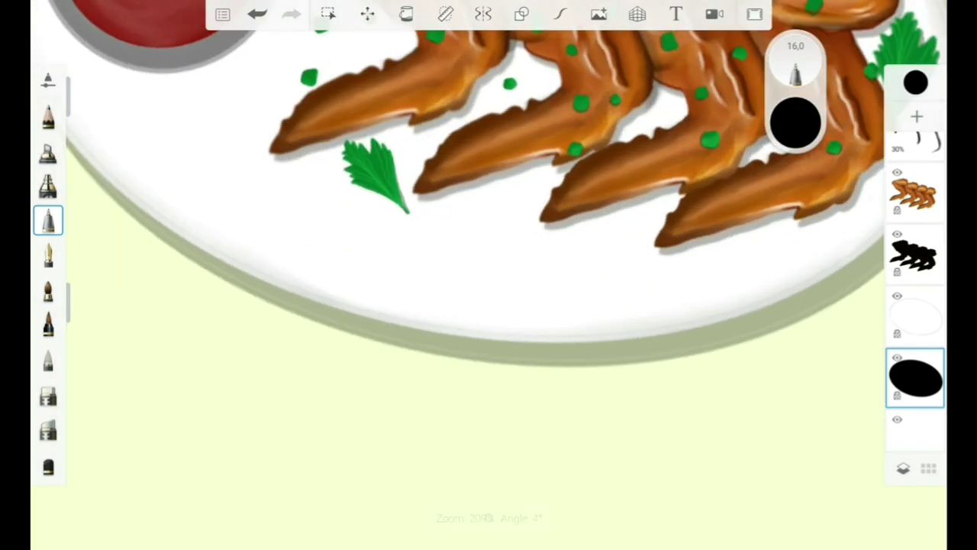
key(ctrl+z)
Step: Shrink the brush, then rotate, pan and zoom the canvas around the plate's lower rim
scroll(488, 305, up, 3)
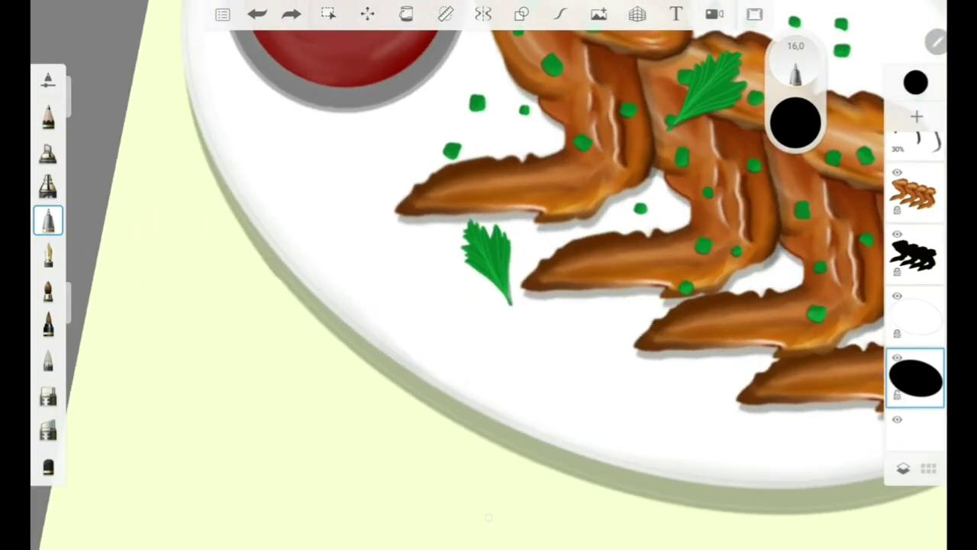
mouse_move(488, 382)
mouse_down()
mouse_move(489, 175)
mouse_move(458, 305)
mouse_up()
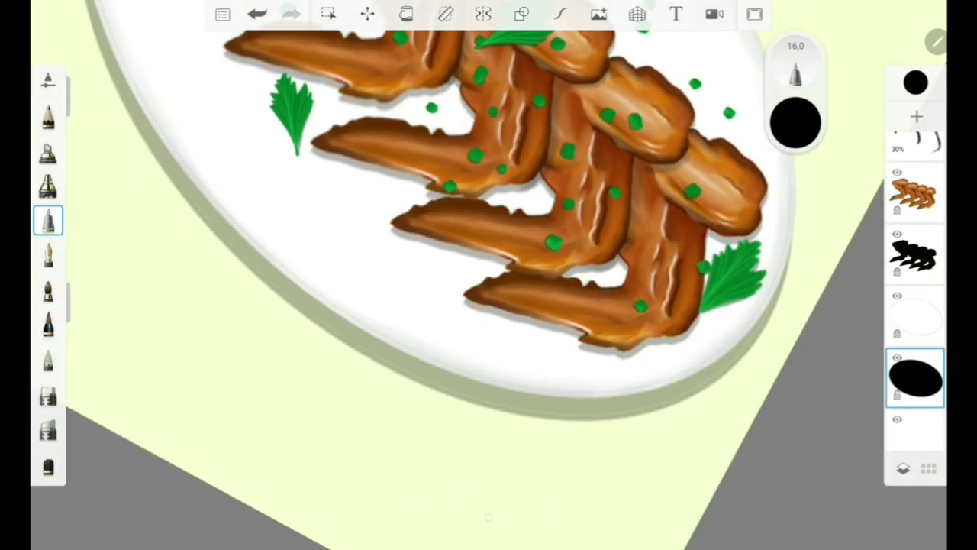
scroll(488, 275, down, 5)
key(ctrl+z)
scroll(488, 275, up, 5)
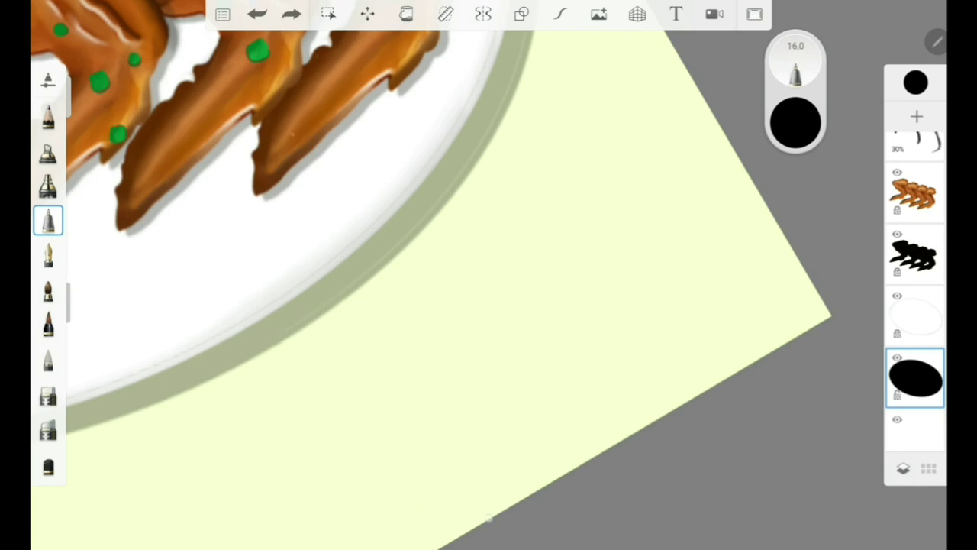
drag(69, 96, 69, 134)
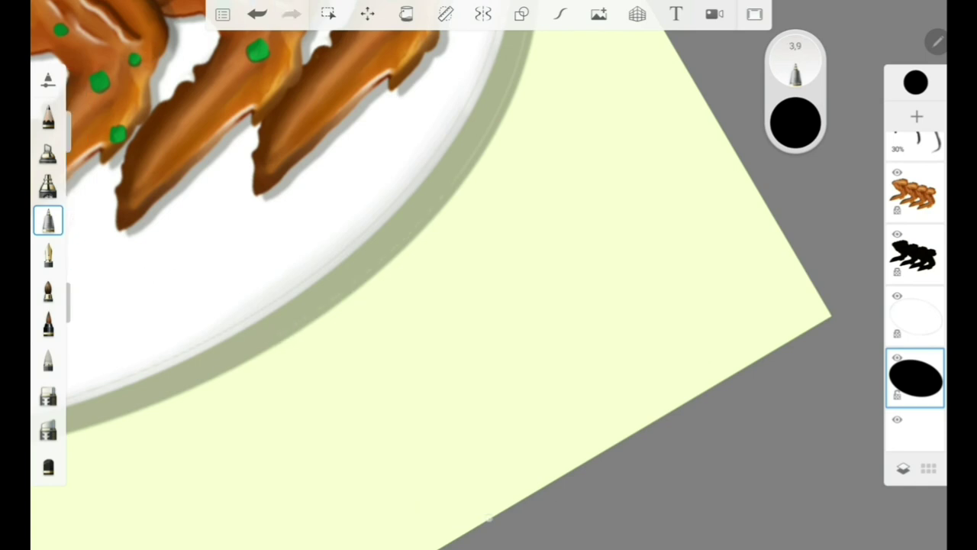
mouse_move(488, 275)
mouse_down()
mouse_move(473, 305)
mouse_move(457, 428)
mouse_up()
drag(488, 305, 458, 320)
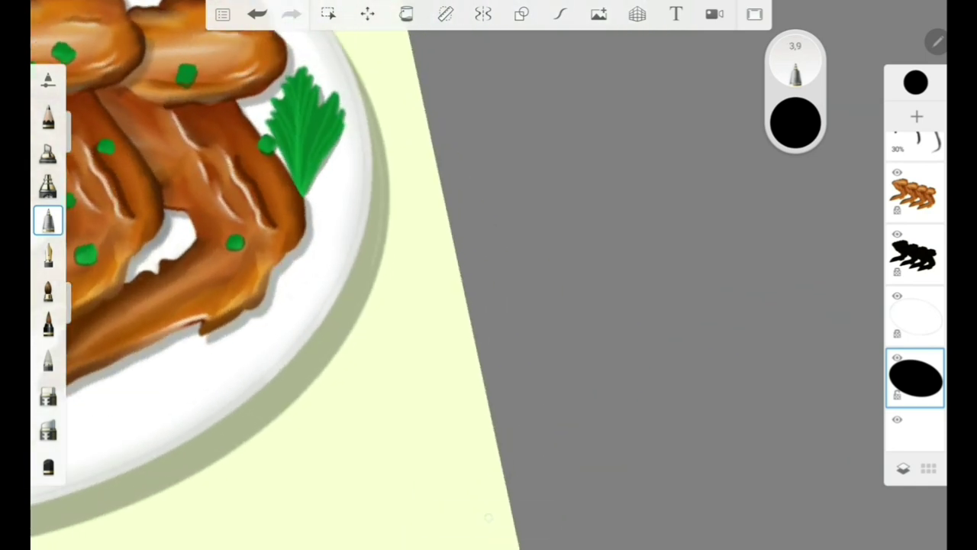
scroll(488, 274, down, 5)
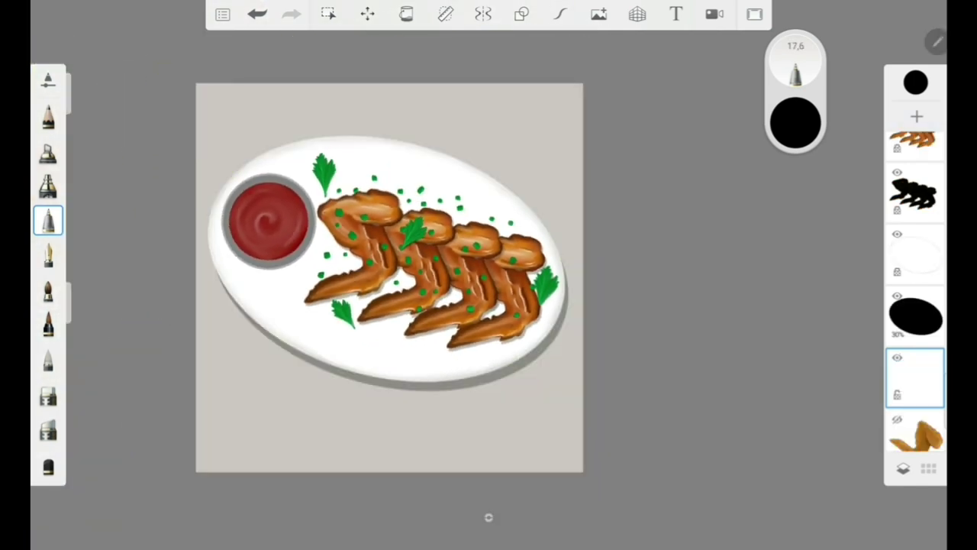
Step: Draw a rectangle behind the plate and fill it white as the napkin
click(525, 49)
drag(232, 119, 542, 429)
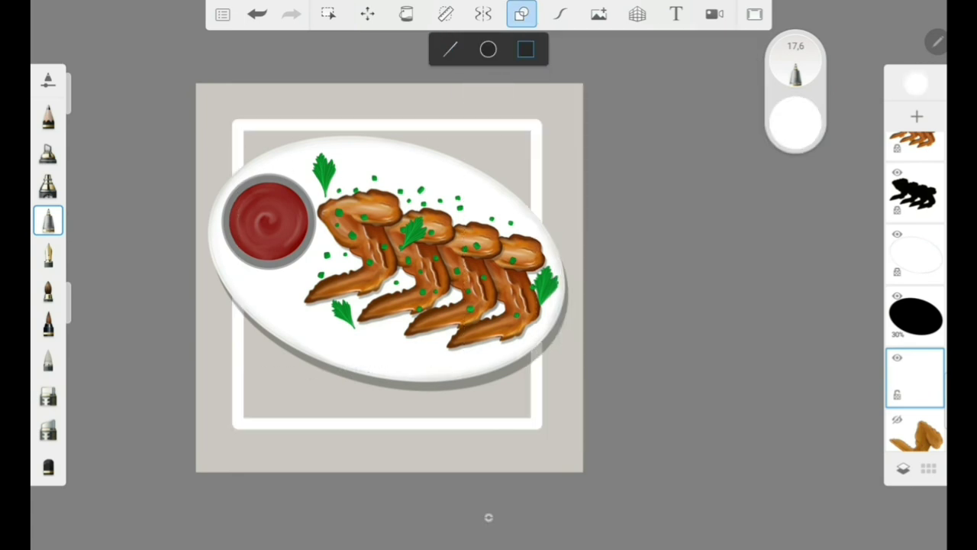
click(406, 14)
click(382, 412)
click(48, 220)
Step: Rotate the napkin about 14° and paint white along its left and top edges at brush size 20
click(367, 14)
drag(496, 153, 526, 221)
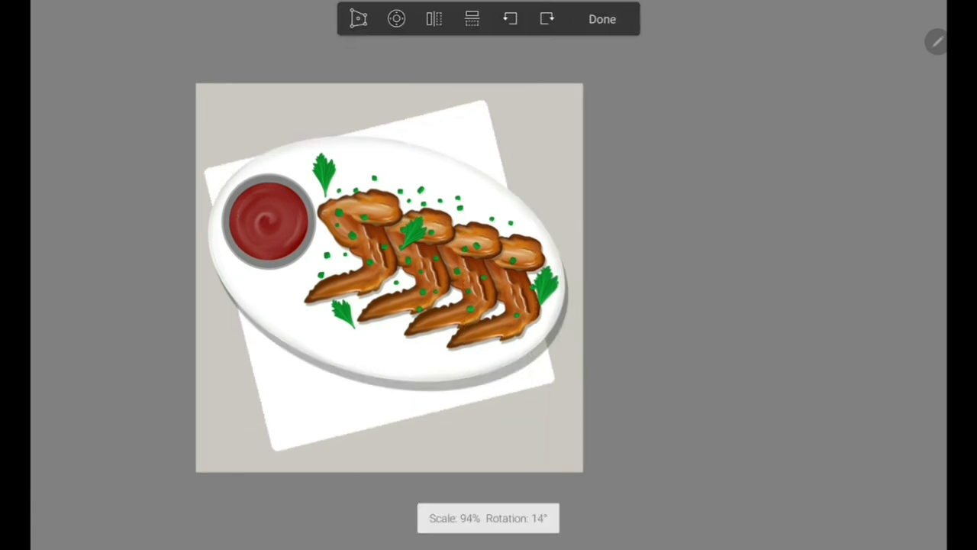
click(602, 18)
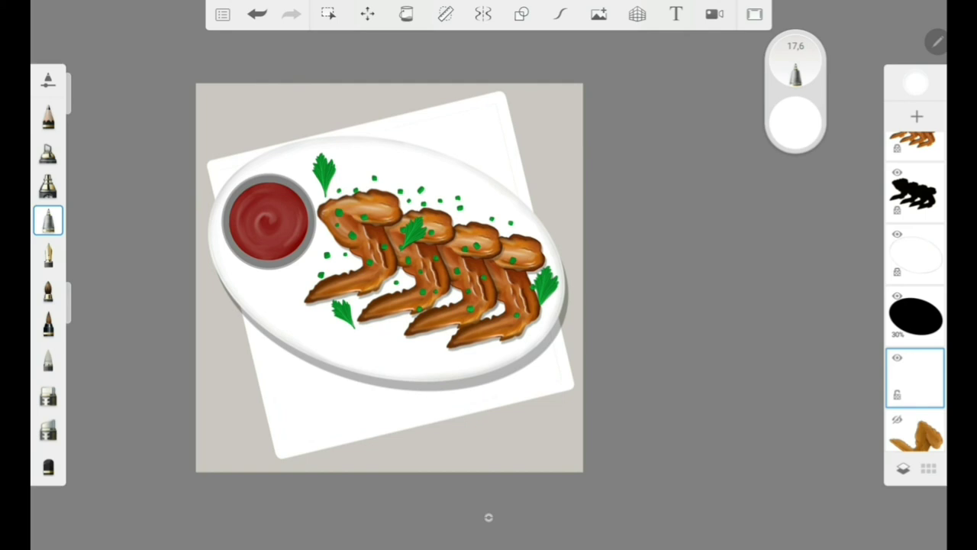
key(bracketright)
mouse_move(245, 343)
mouse_down()
mouse_move(279, 458)
mouse_move(565, 394)
mouse_up()
mouse_move(213, 155)
mouse_down()
mouse_move(506, 88)
mouse_move(579, 381)
mouse_up()
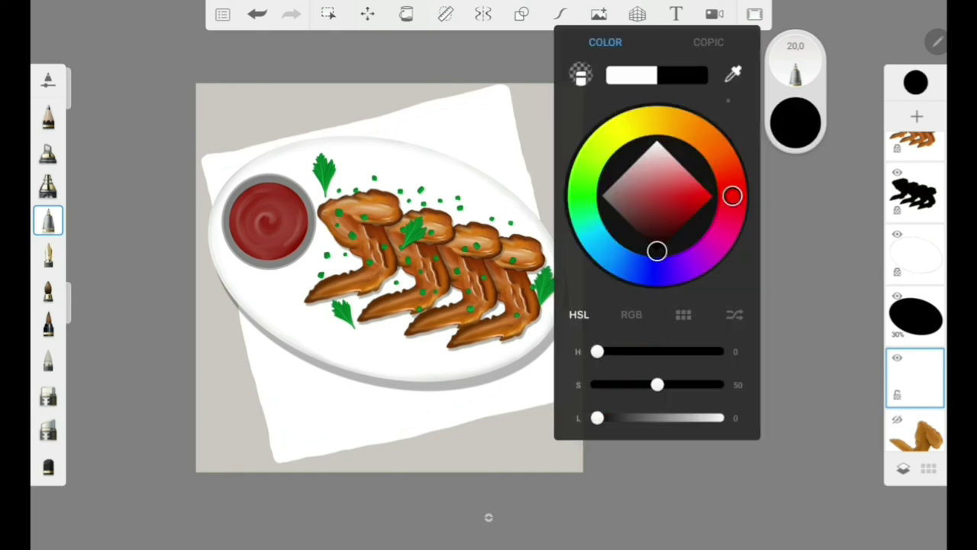
Step: Paint light translucent grey folds on the napkin and shading under the plate
click(795, 123)
click(48, 290)
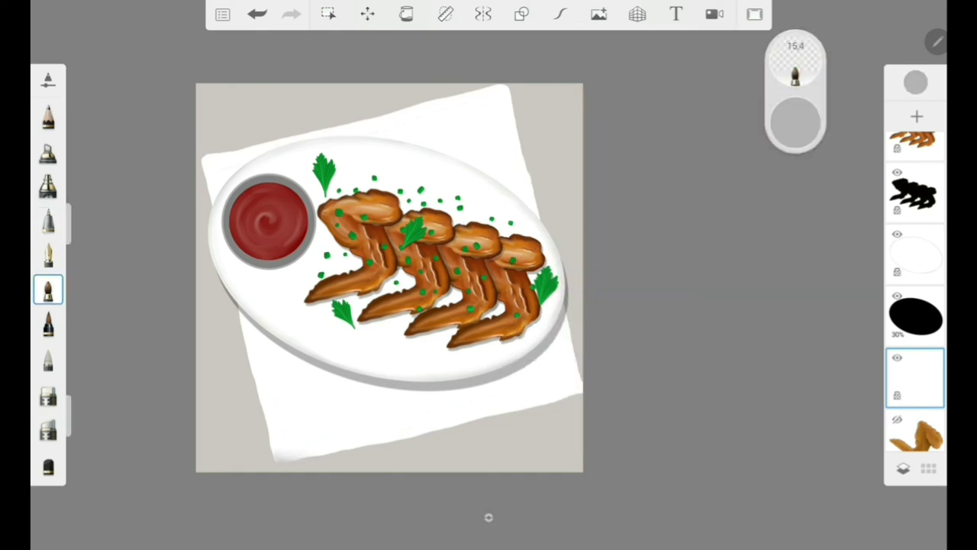
click(48, 222)
click(257, 14)
mouse_move(296, 409)
mouse_down()
mouse_move(389, 395)
mouse_move(483, 399)
mouse_up()
drag(422, 120, 492, 126)
drag(467, 150, 517, 166)
Step: With the Course Watercolor brush, add another fold, blend the greys and shade below the plate's rims
click(48, 290)
mouse_move(290, 409)
mouse_down()
mouse_move(412, 393)
mouse_move(392, 398)
mouse_move(496, 401)
mouse_up()
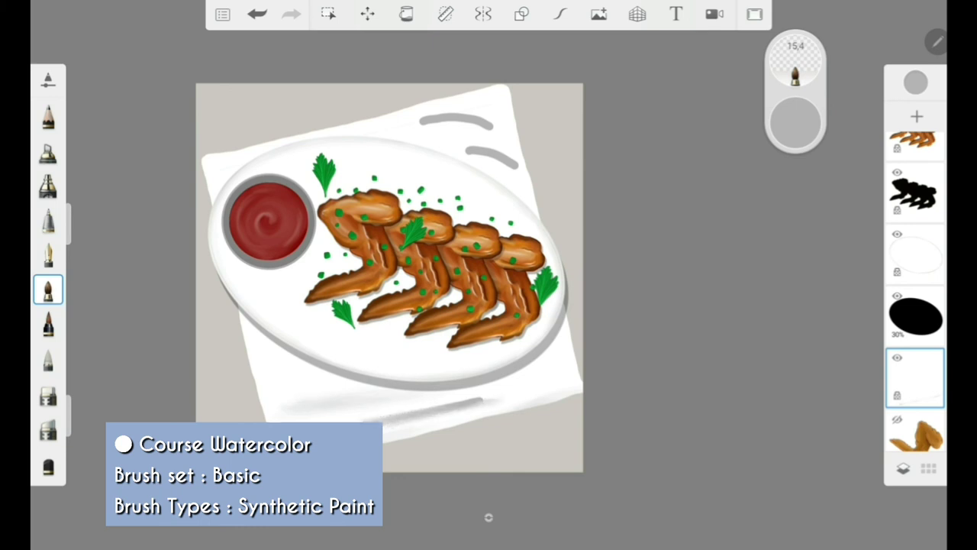
drag(378, 420, 504, 395)
drag(437, 411, 464, 405)
mouse_move(412, 122)
mouse_down()
mouse_move(480, 116)
mouse_move(505, 131)
mouse_move(522, 165)
mouse_up()
drag(277, 349, 256, 360)
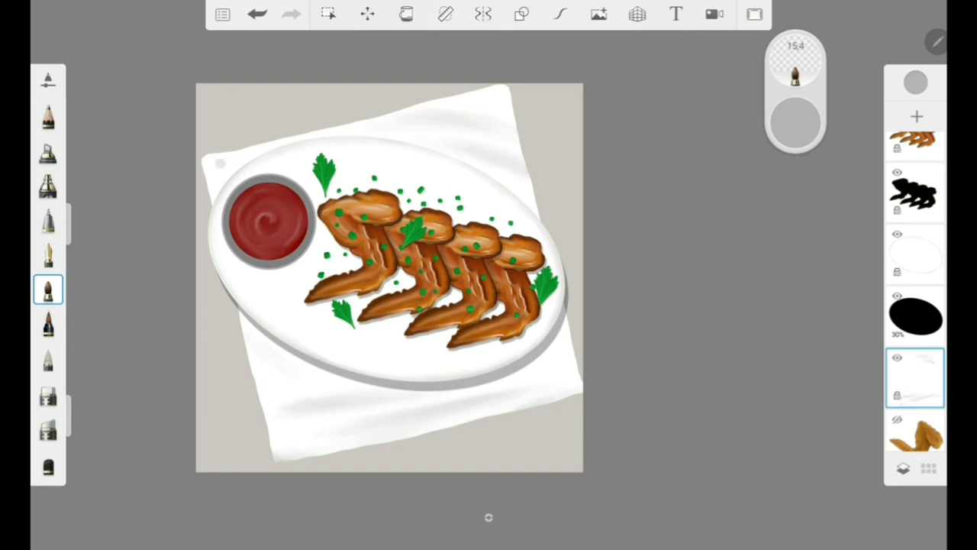
drag(571, 363, 557, 356)
Step: Sample grey from the plate's shadow, dab a small mark on the napkin, then cover it in white
click(795, 122)
click(654, 139)
click(796, 122)
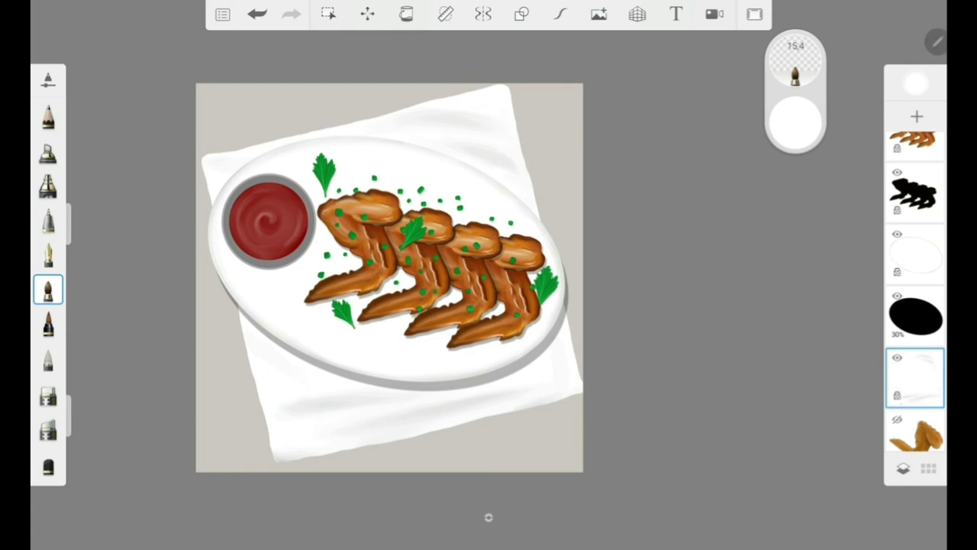
drag(795, 122, 404, 401)
click(278, 356)
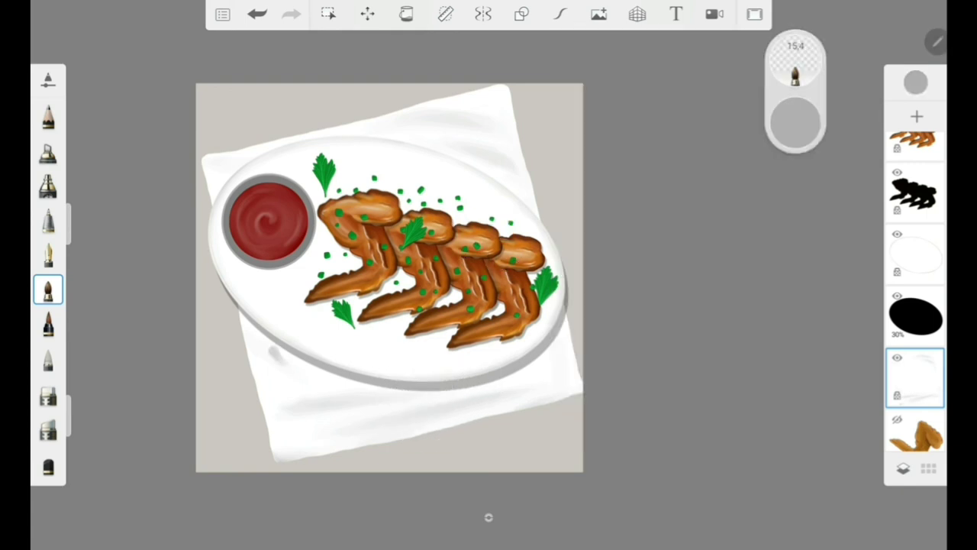
drag(277, 361, 273, 346)
Step: Fill the background brown, pick a tan colour and add a new layer for the checks
click(795, 122)
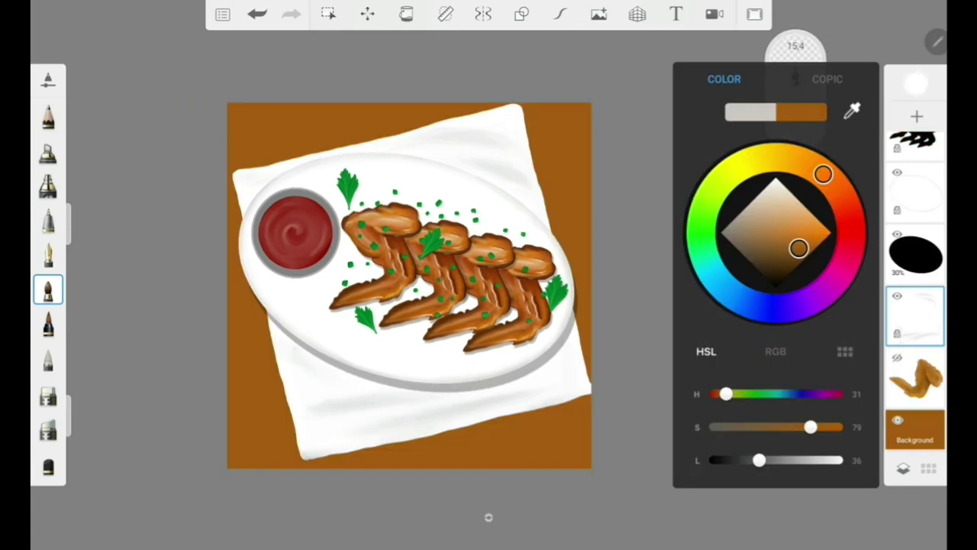
click(48, 221)
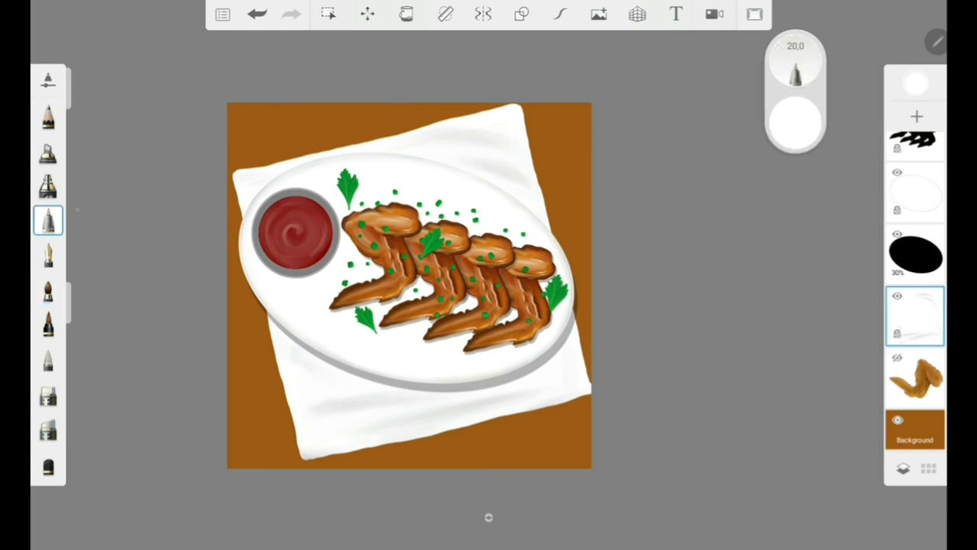
click(795, 122)
click(658, 185)
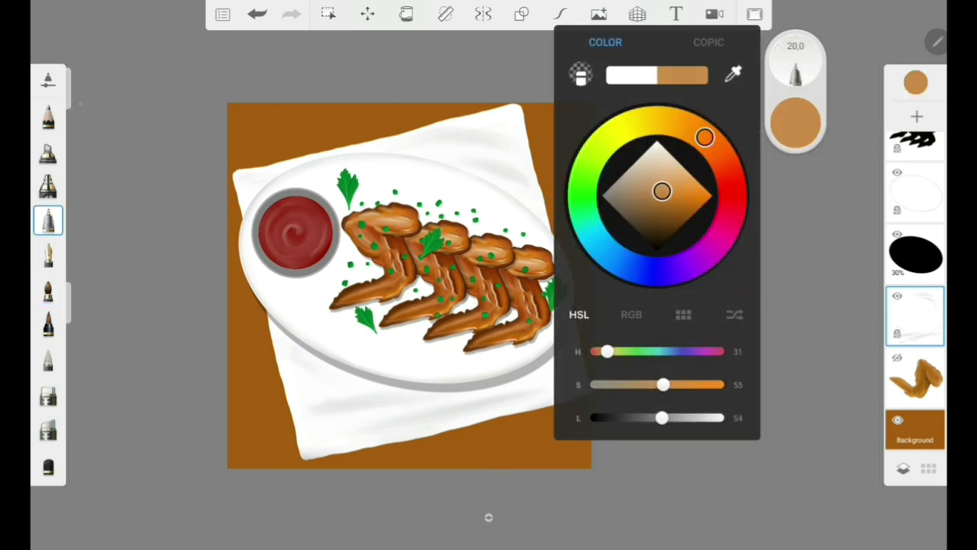
click(795, 122)
Step: Paint an enlarged tan Grid Pattern 2 over the top and bottom of the canvas
click(917, 116)
click(796, 72)
mouse_move(219, 382)
mouse_down()
mouse_move(132, 382)
mouse_move(199, 382)
mouse_up()
drag(244, 130, 564, 229)
drag(252, 427, 564, 442)
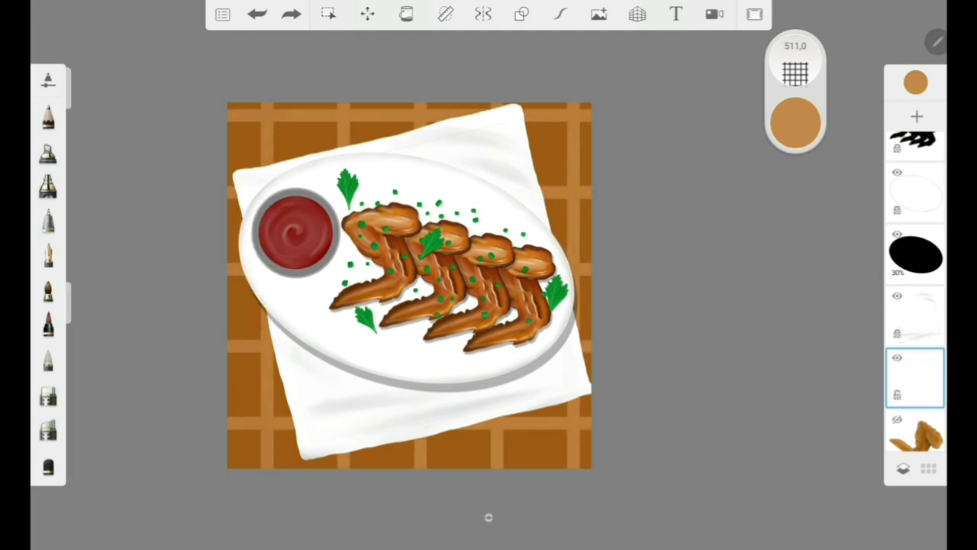
scroll(916, 290, up, 2)
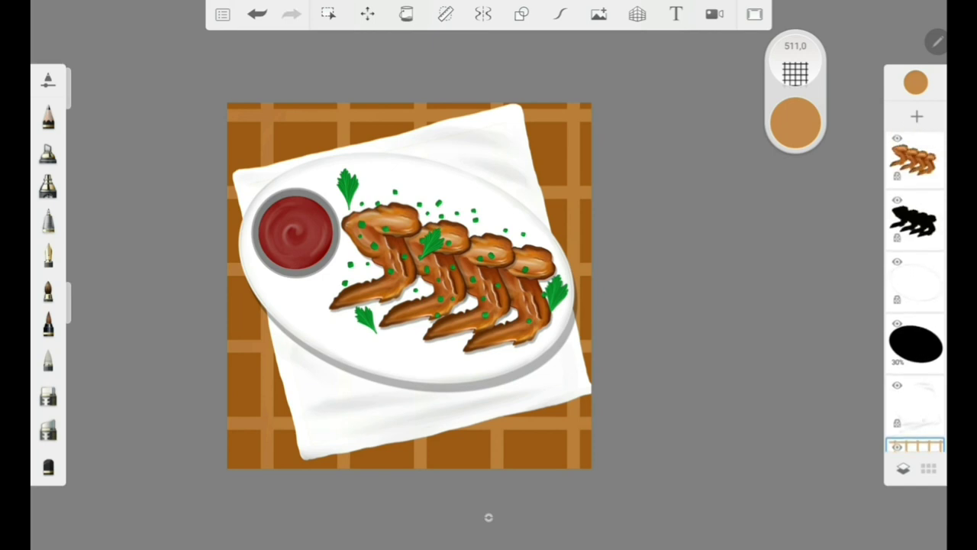
scroll(915, 305, down, 3)
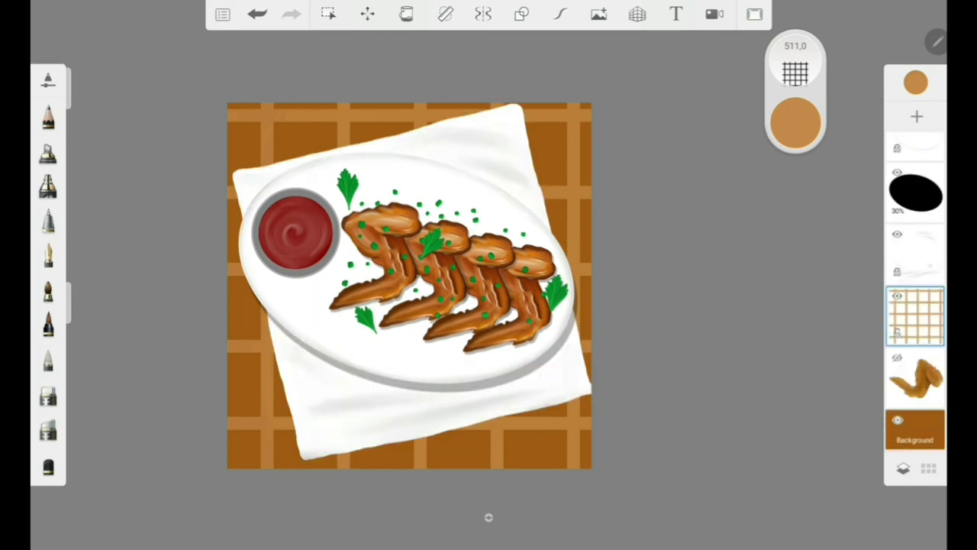
scroll(915, 305, up, 5)
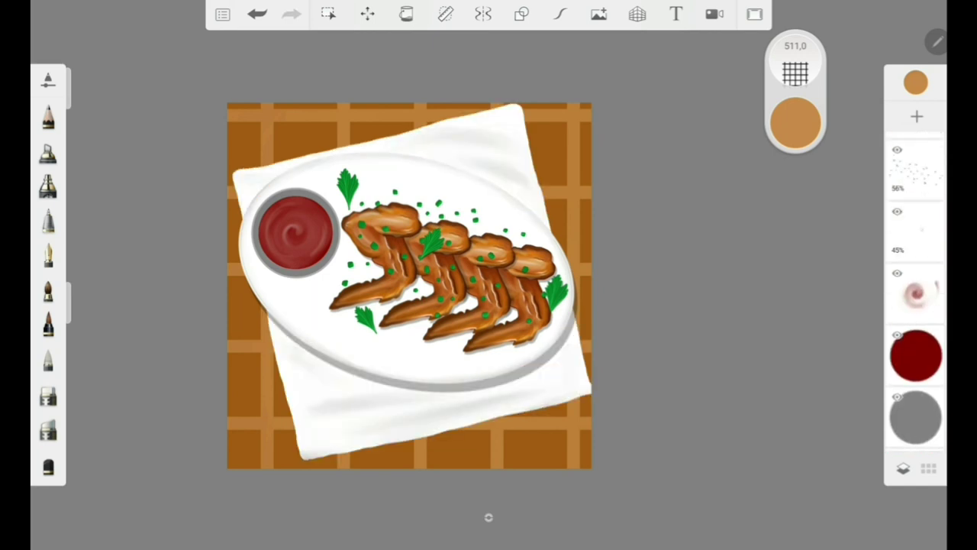
Step: On an empty top layer, paint white highlight streaks across the ketchup
click(915, 231)
click(794, 122)
scroll(280, 221, up, 5)
drag(258, 200, 243, 292)
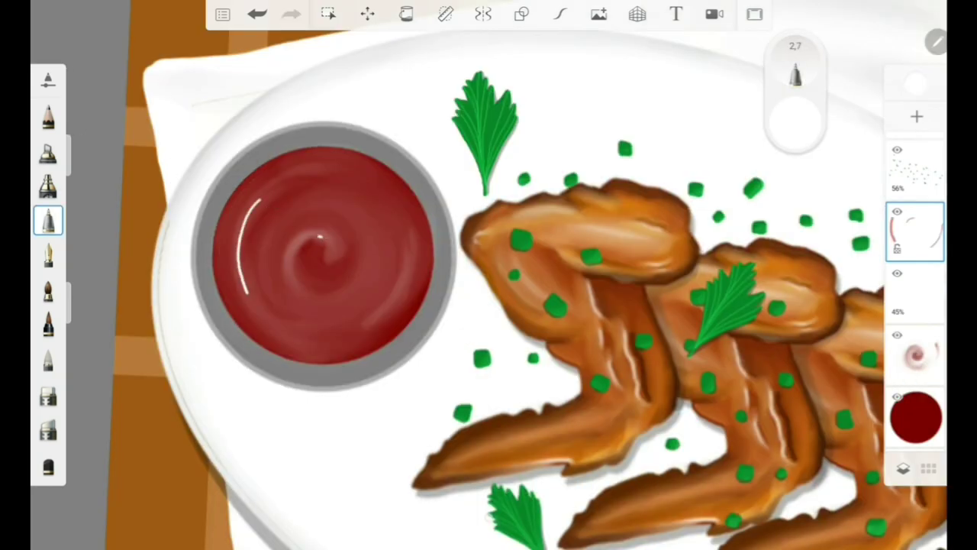
drag(319, 235, 329, 246)
drag(406, 256, 370, 319)
Step: Blend and soften the ketchup highlights, brightening the right streak
click(47, 290)
mouse_move(249, 219)
mouse_down()
mouse_move(243, 295)
mouse_move(259, 194)
mouse_move(241, 260)
mouse_up()
drag(319, 233, 327, 252)
mouse_move(406, 252)
mouse_down()
mouse_move(363, 326)
mouse_move(397, 288)
mouse_up()
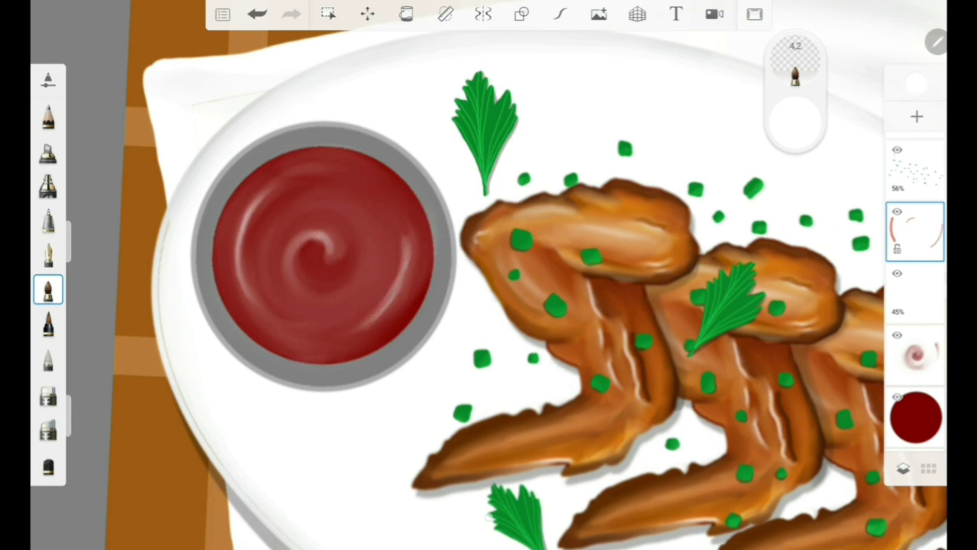
drag(406, 221, 394, 280)
scroll(488, 290, down, 3)
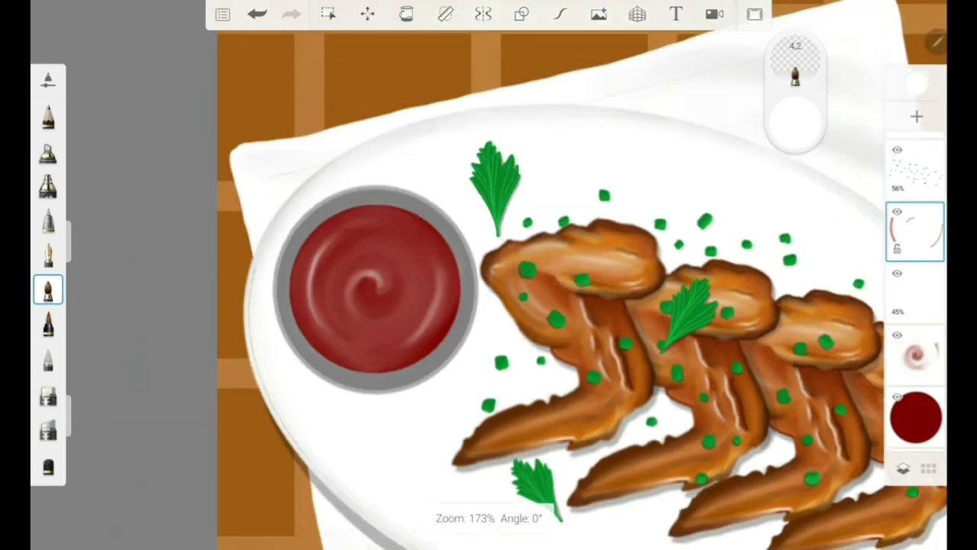
scroll(488, 290, down, 5)
Step: Sign and date the tablecloth bottom-centre in white with a fine pen at size 1.7
click(915, 160)
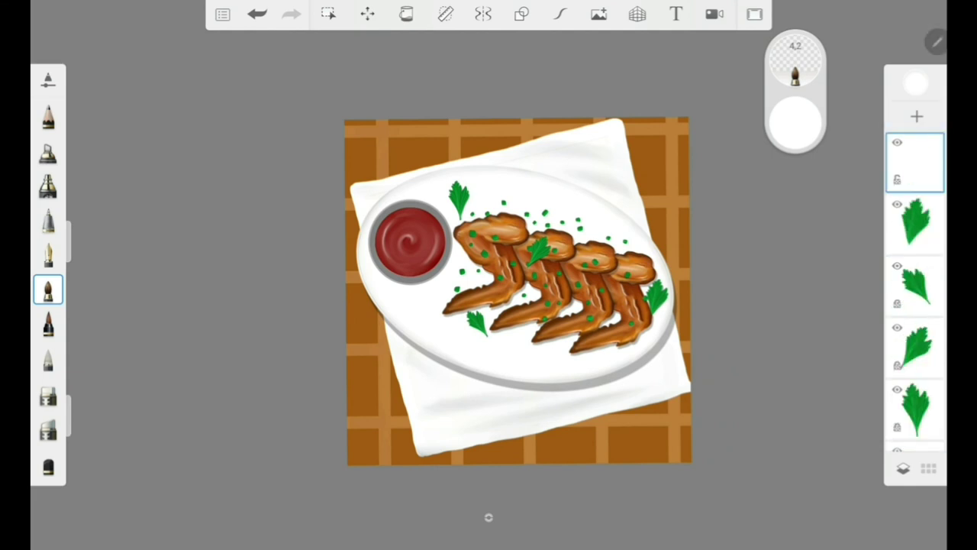
drag(76, 252, 77, 221)
click(47, 221)
scroll(359, 305, up, 5)
mouse_move(426, 339)
mouse_down()
mouse_move(422, 403)
mouse_move(437, 386)
mouse_up()
mouse_move(446, 350)
mouse_down()
mouse_move(467, 362)
mouse_move(490, 357)
mouse_up()
drag(446, 374, 477, 384)
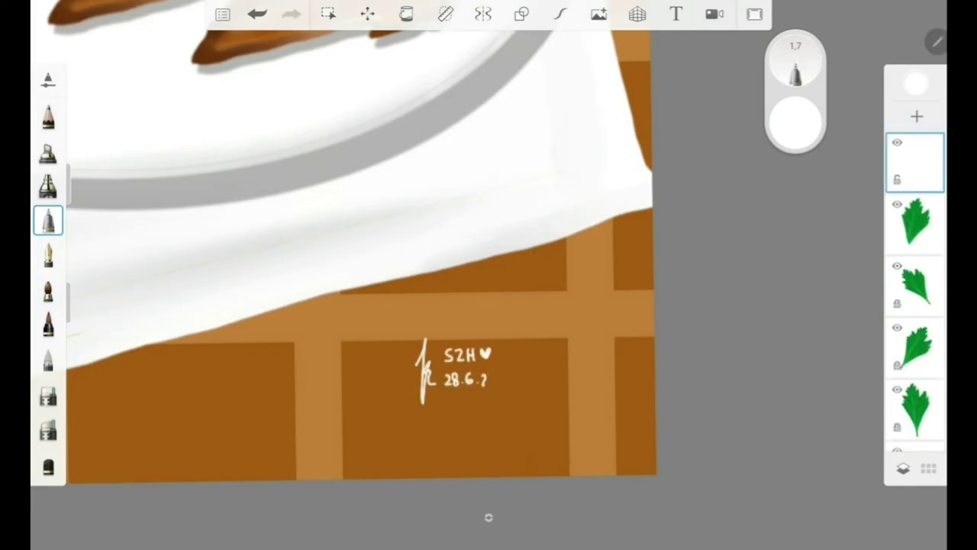